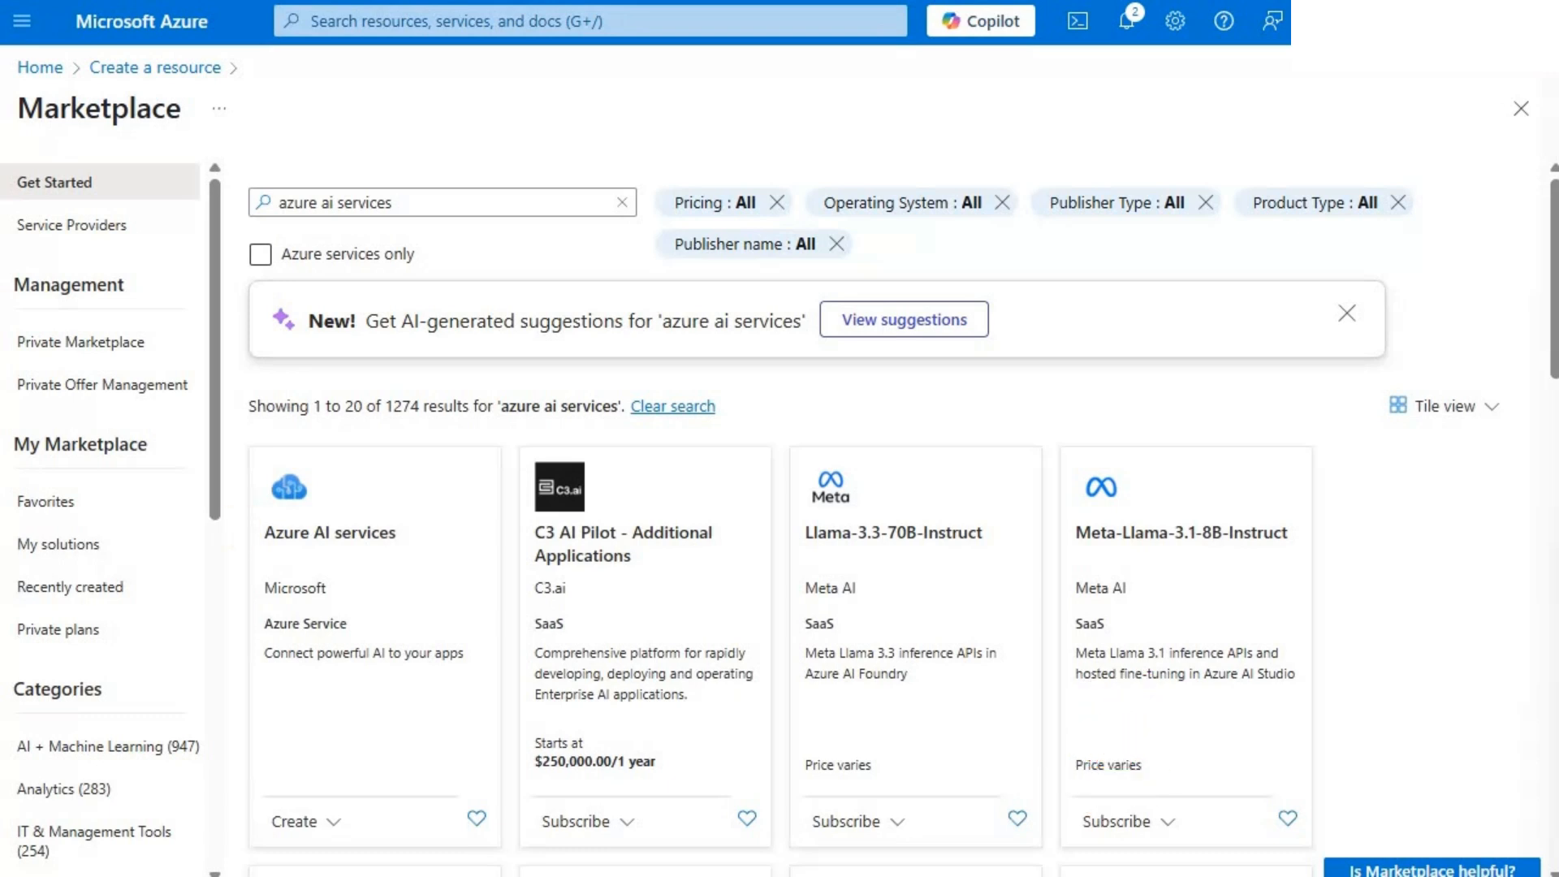
- Create an Azure AI services resource named jscoopsaisc in resource group jbscoopai, region Sweden Central, pricing tier Standard S0, with access from all networks
{"action": "left_click", "coordinate": [260, 255]}
{"action": "left_click", "coordinate": [304, 821]}
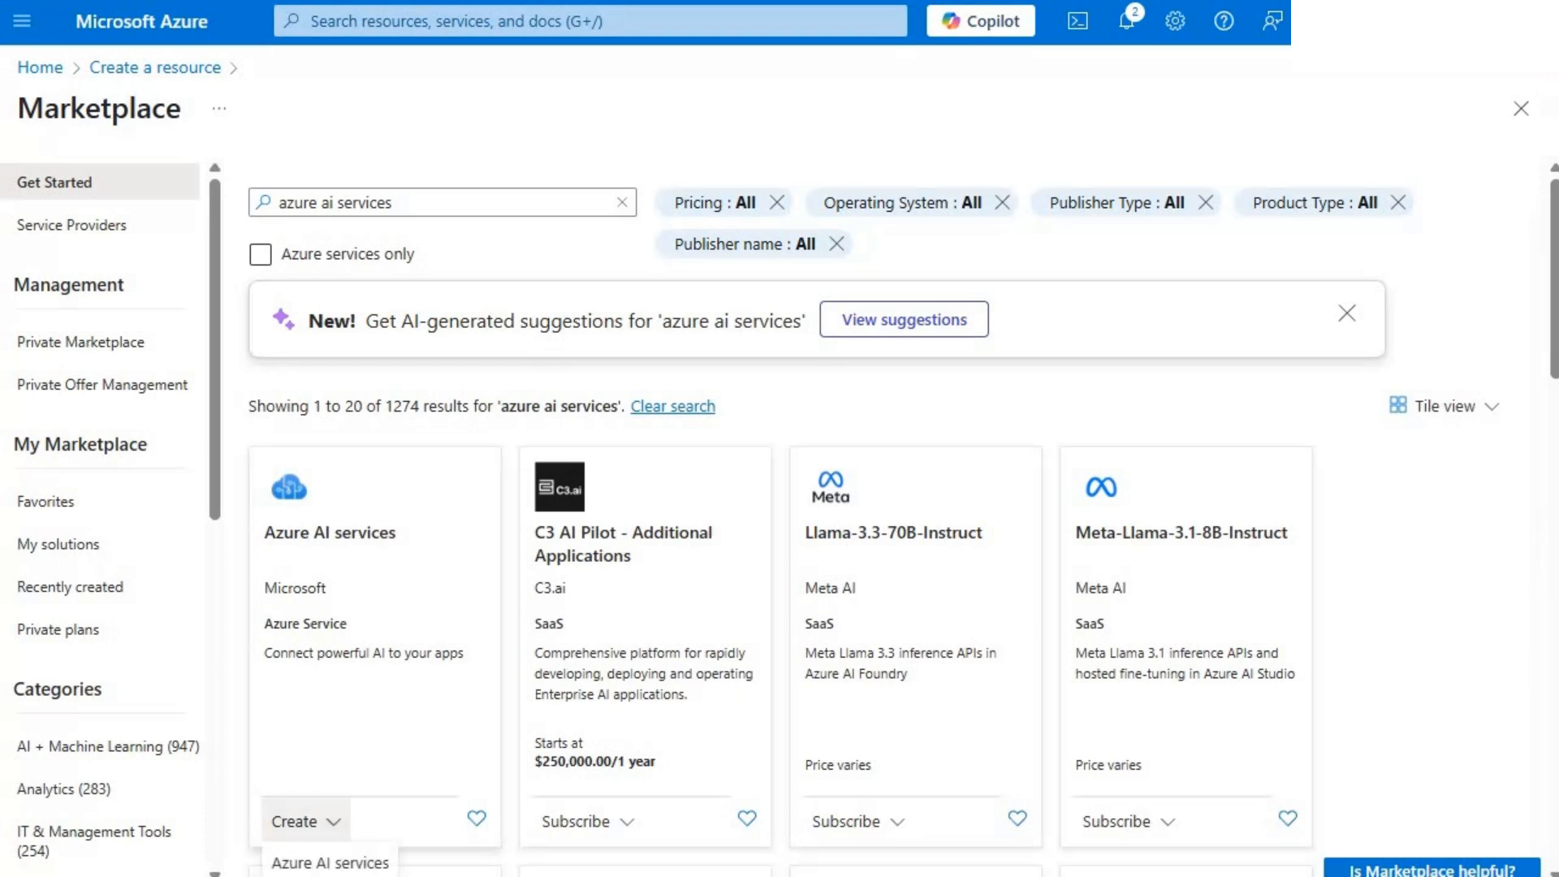
{"action": "left_click", "coordinate": [330, 862]}
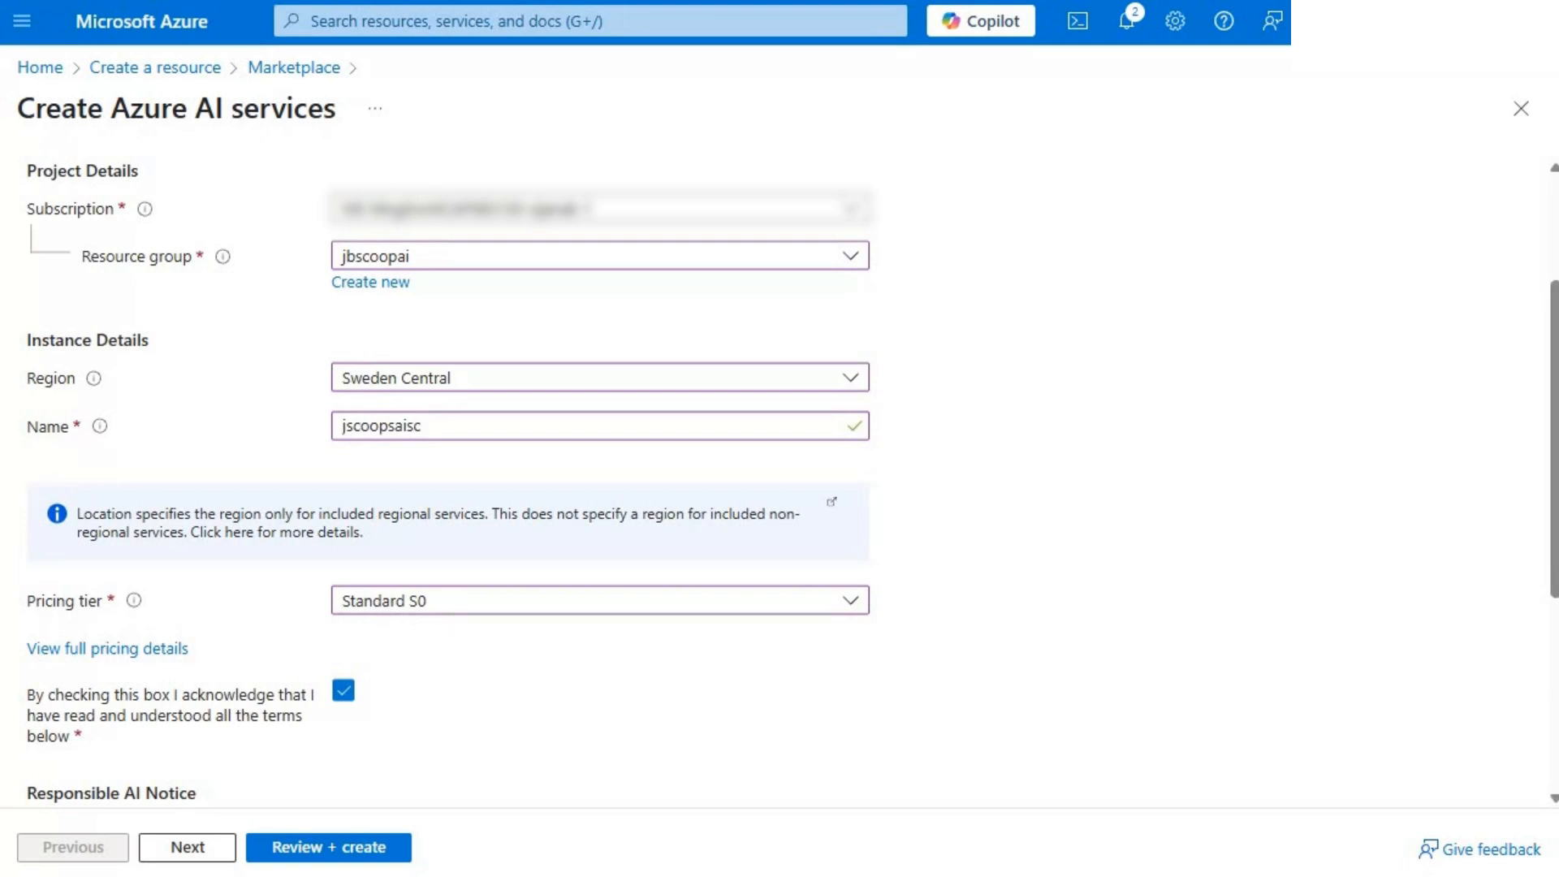
{"action": "left_click", "coordinate": [186, 847]}
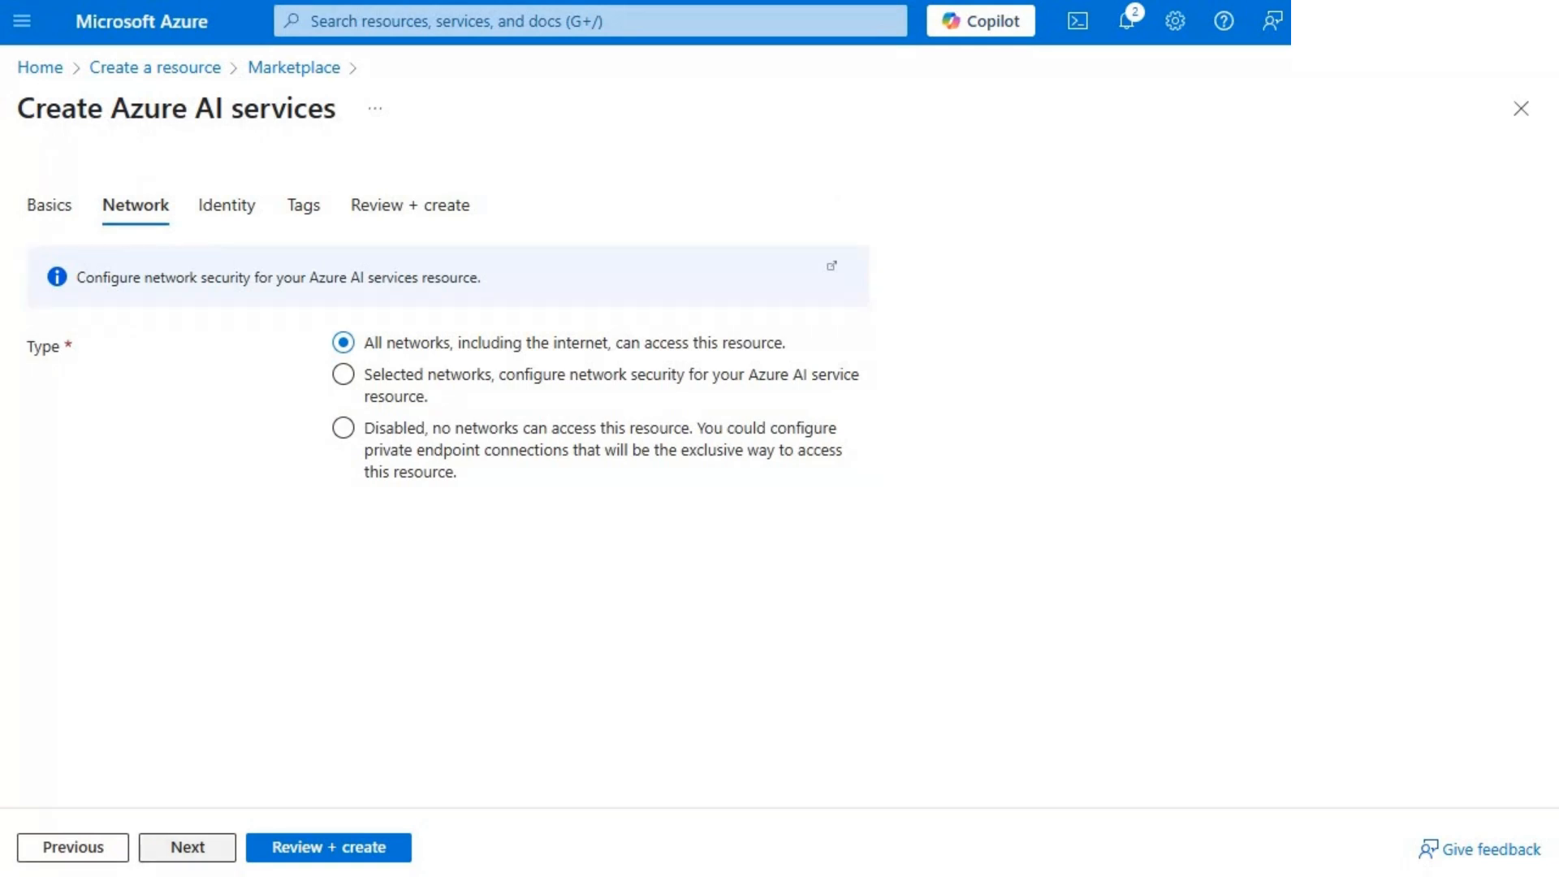
{"action": "left_click", "coordinate": [187, 847]}
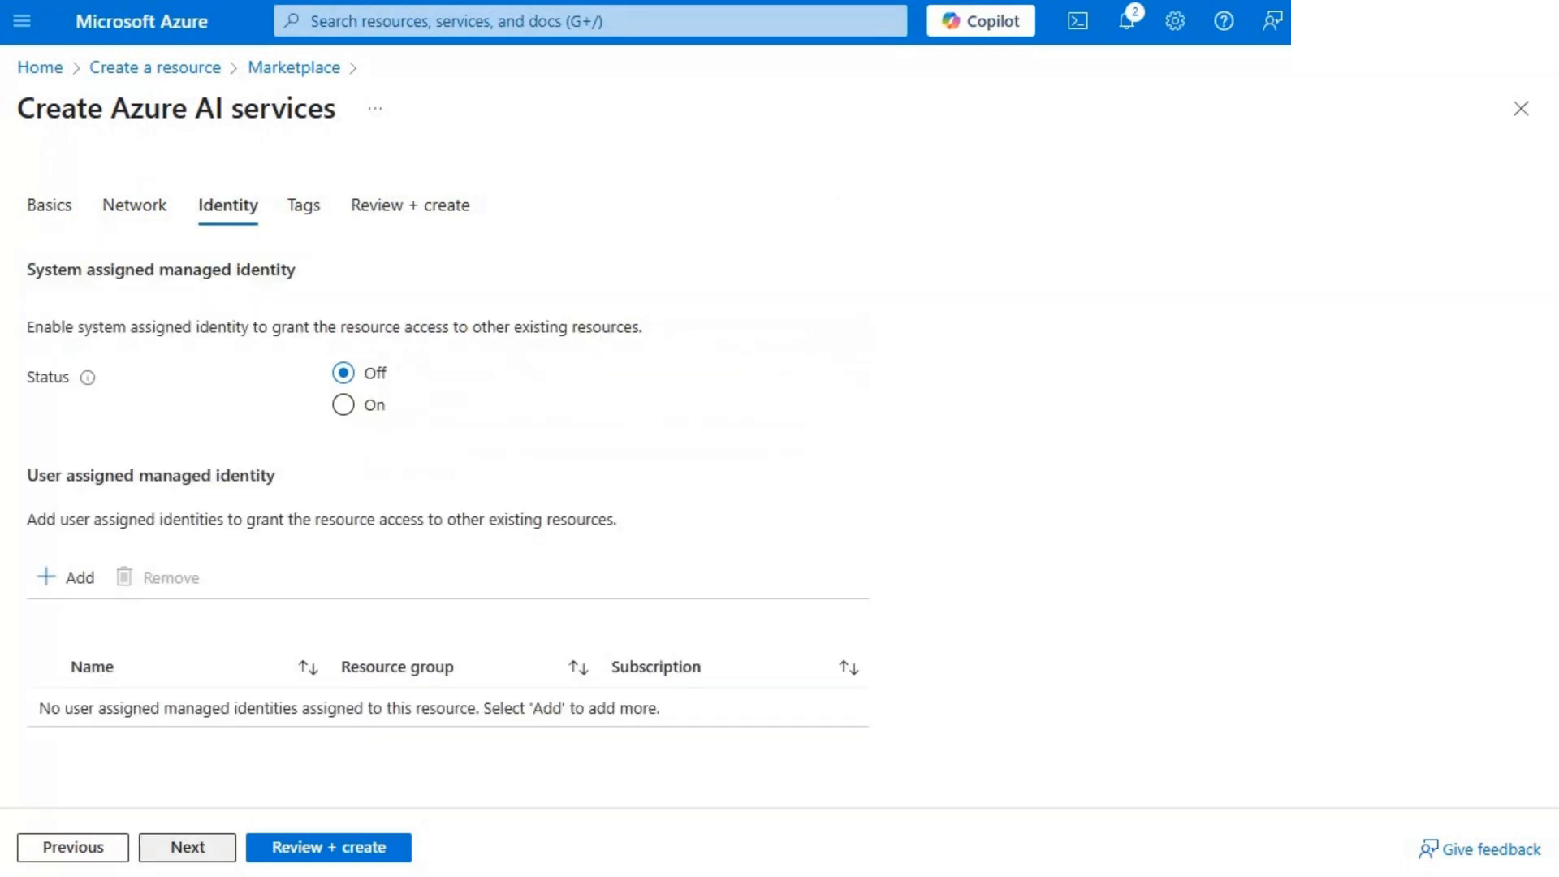
{"action": "left_click", "coordinate": [328, 847]}
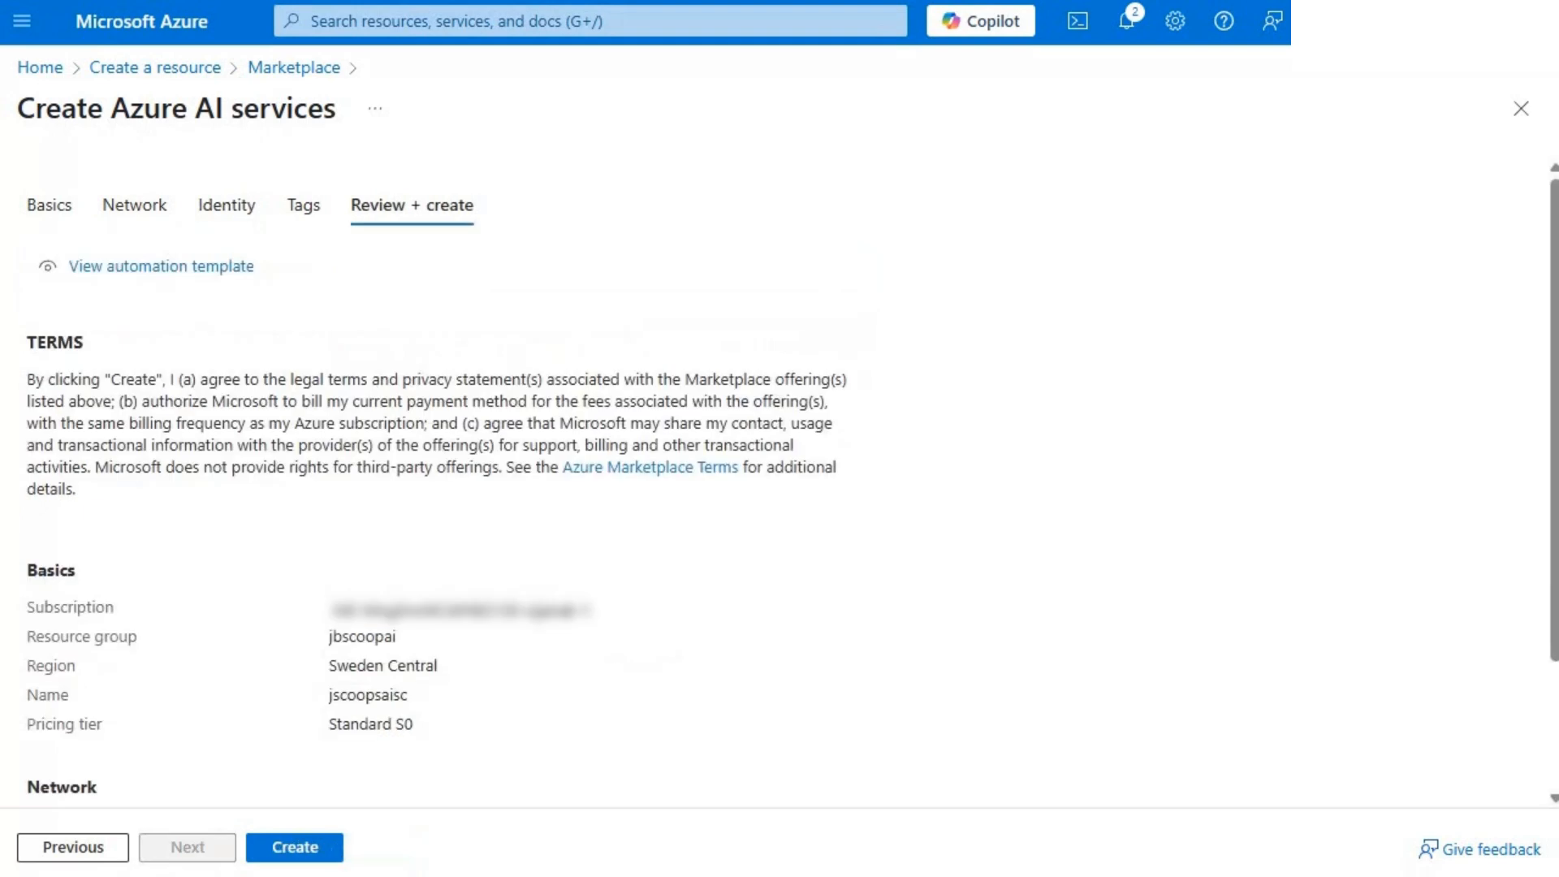
{"action": "left_click", "coordinate": [329, 847]}
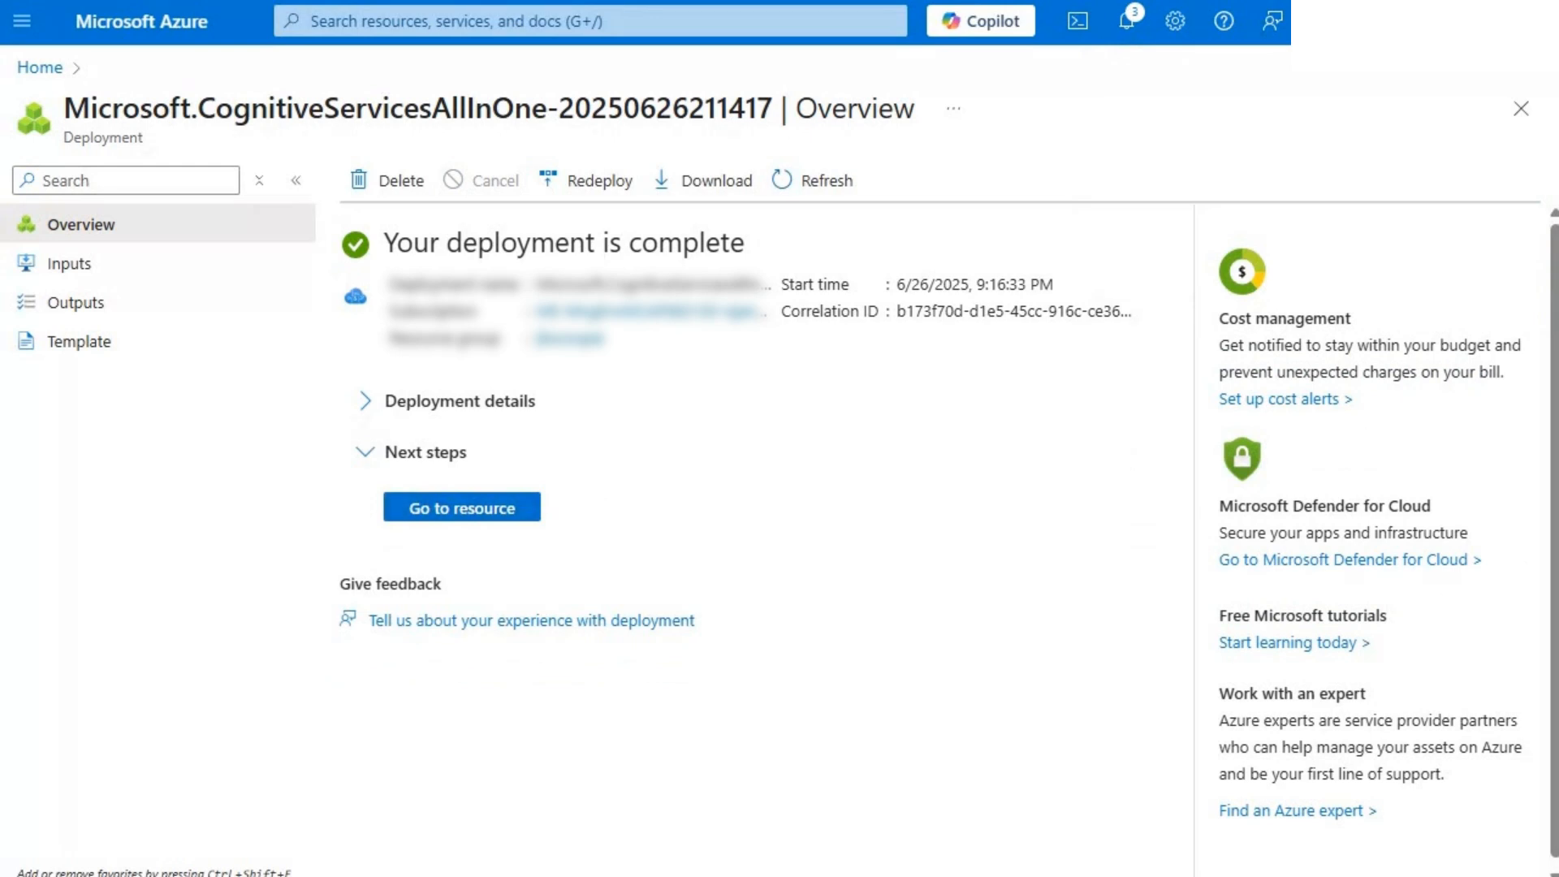
- Create an Azure AI Search service named jbaiscoopsearch in resource group jbscoopai, Sweden Central, on the Basic tier with a public endpoint
{"action": "left_click", "coordinate": [570, 339]}
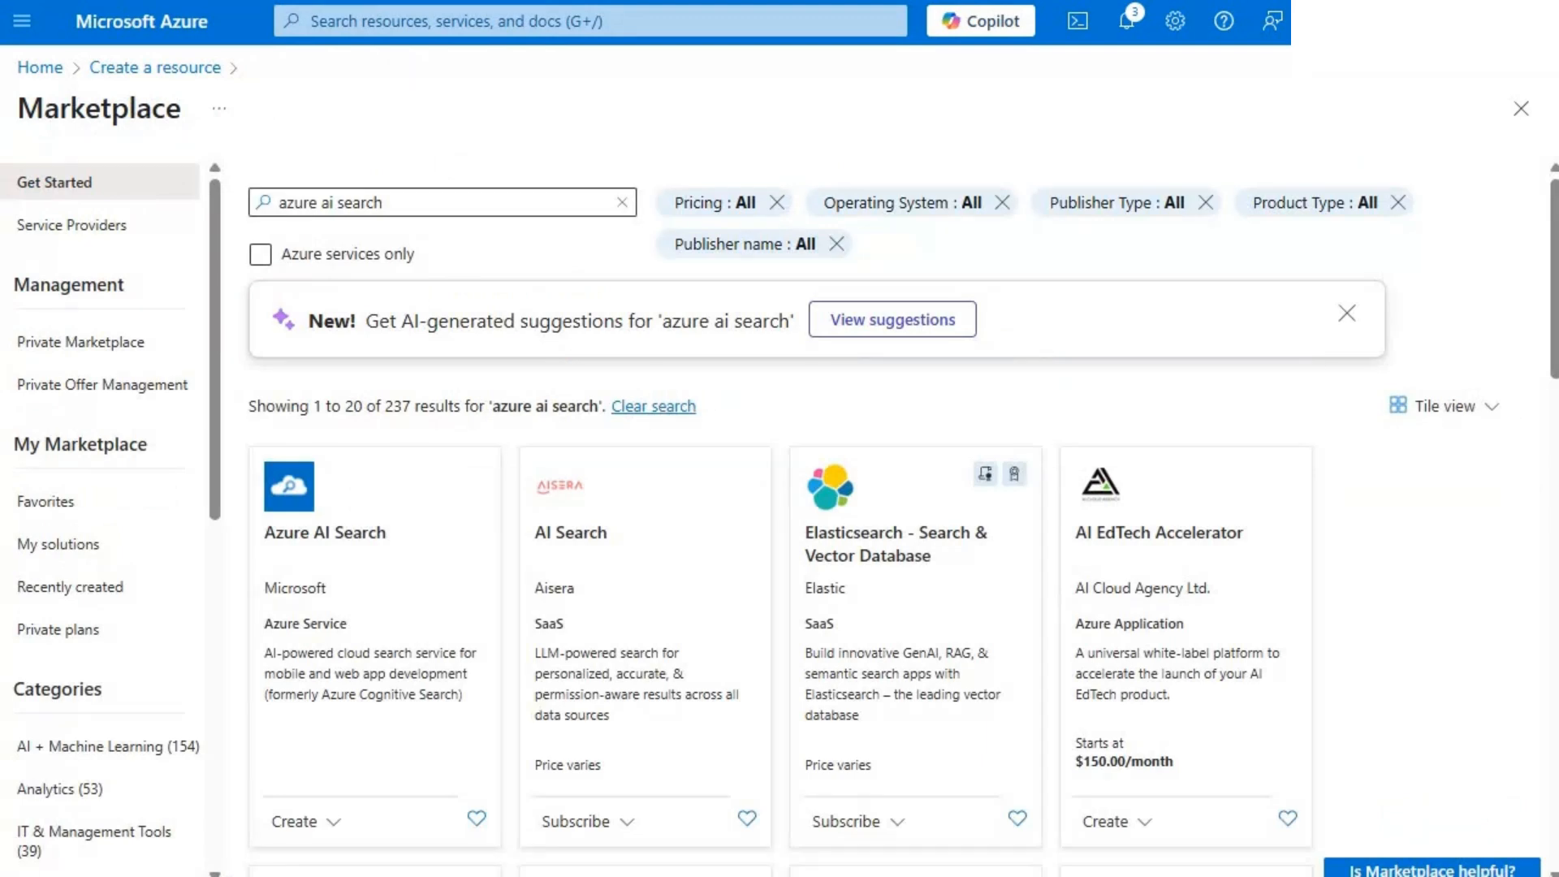
{"action": "left_click", "coordinate": [306, 821]}
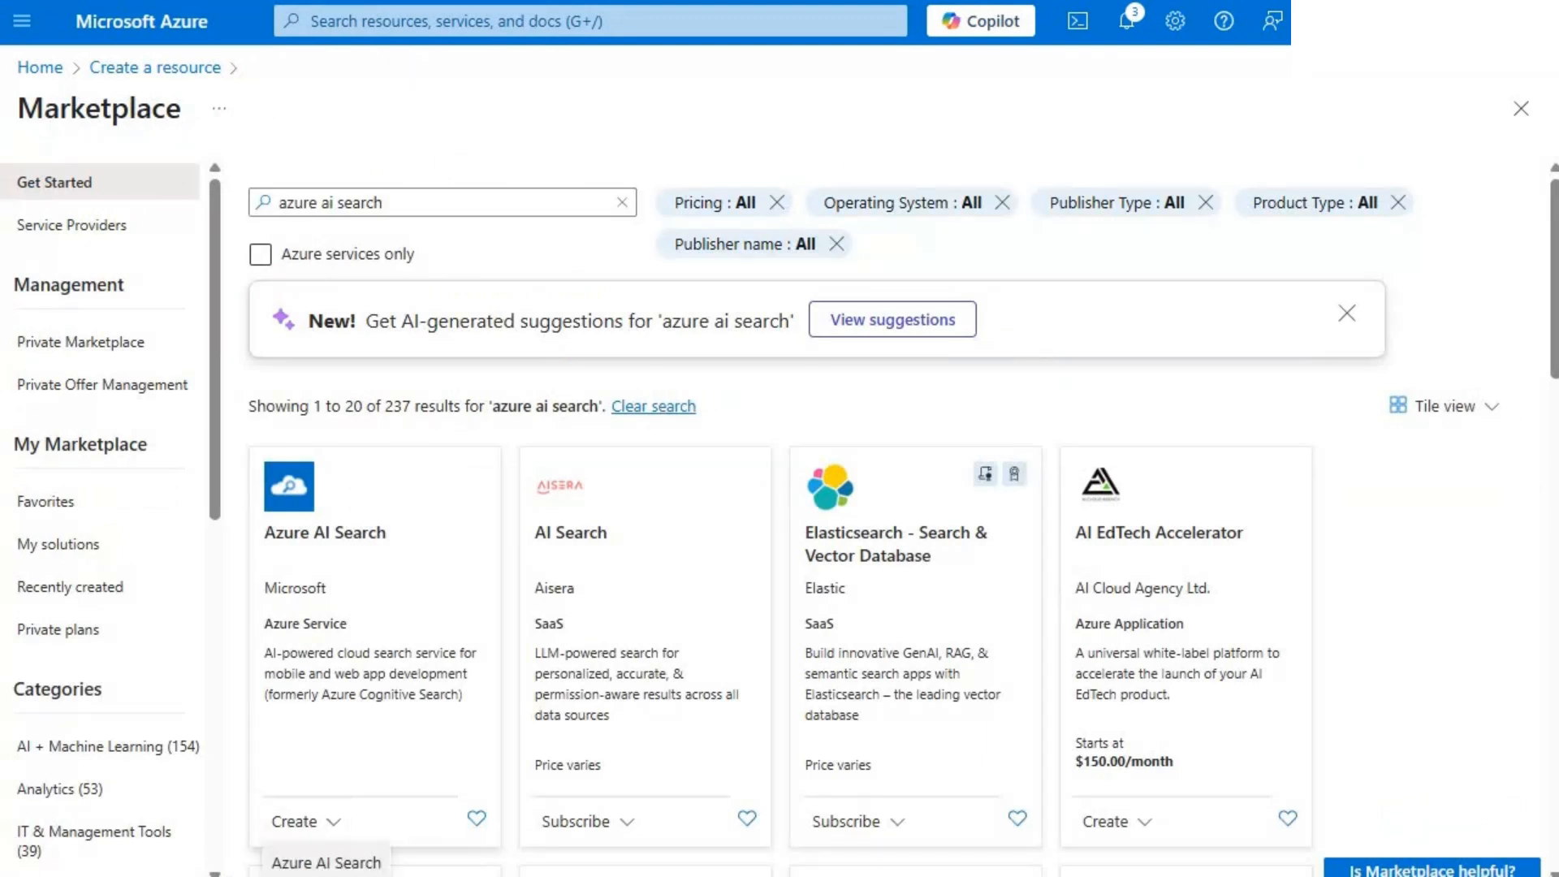
{"action": "left_click", "coordinate": [325, 862]}
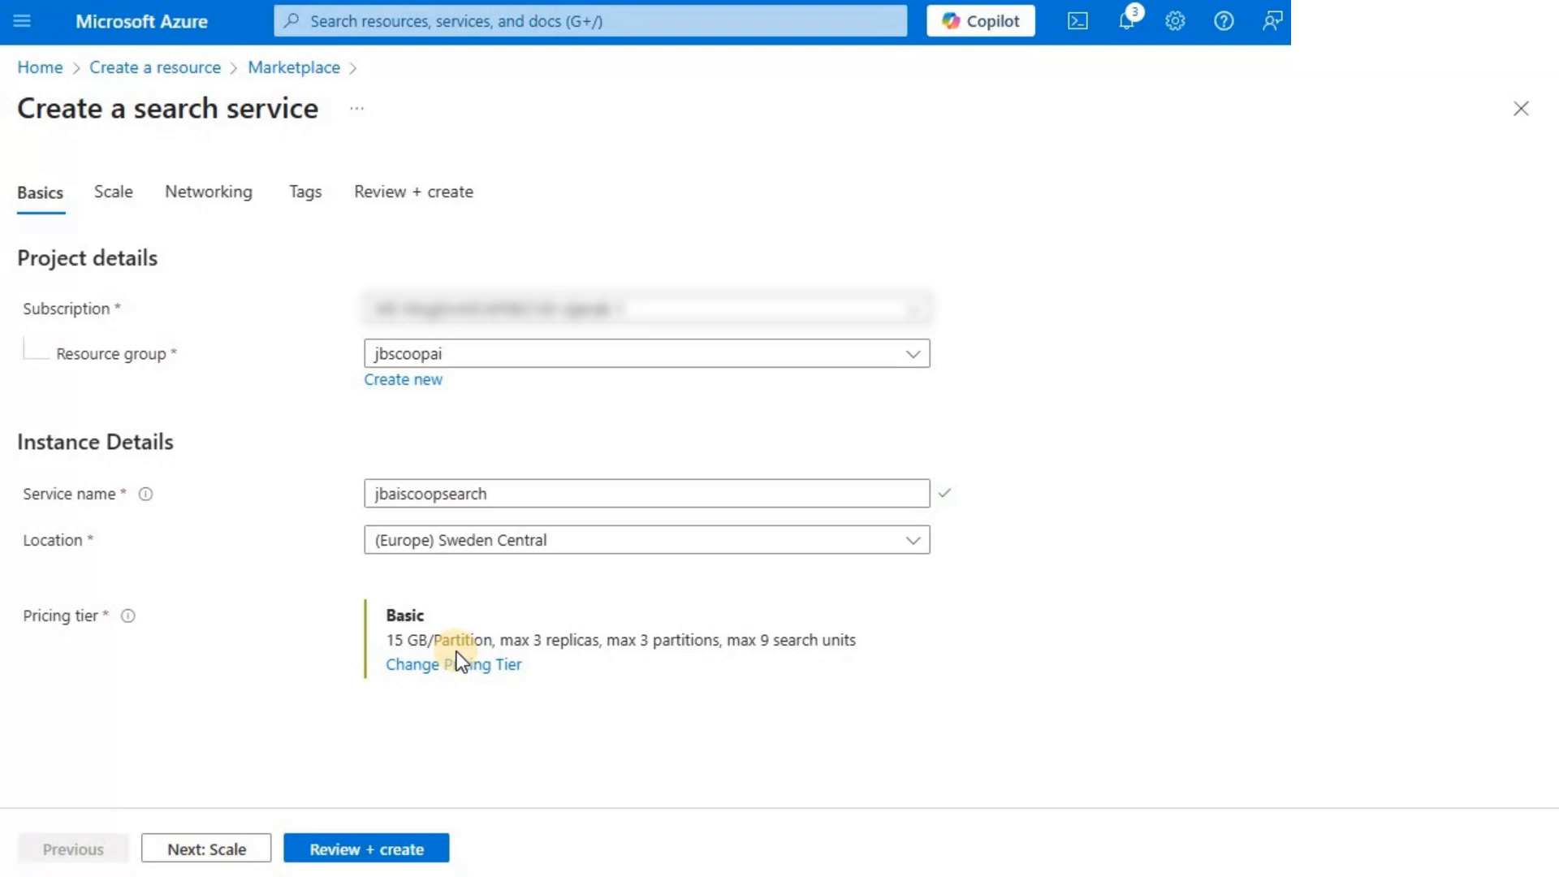
{"action": "left_click", "coordinate": [212, 851]}
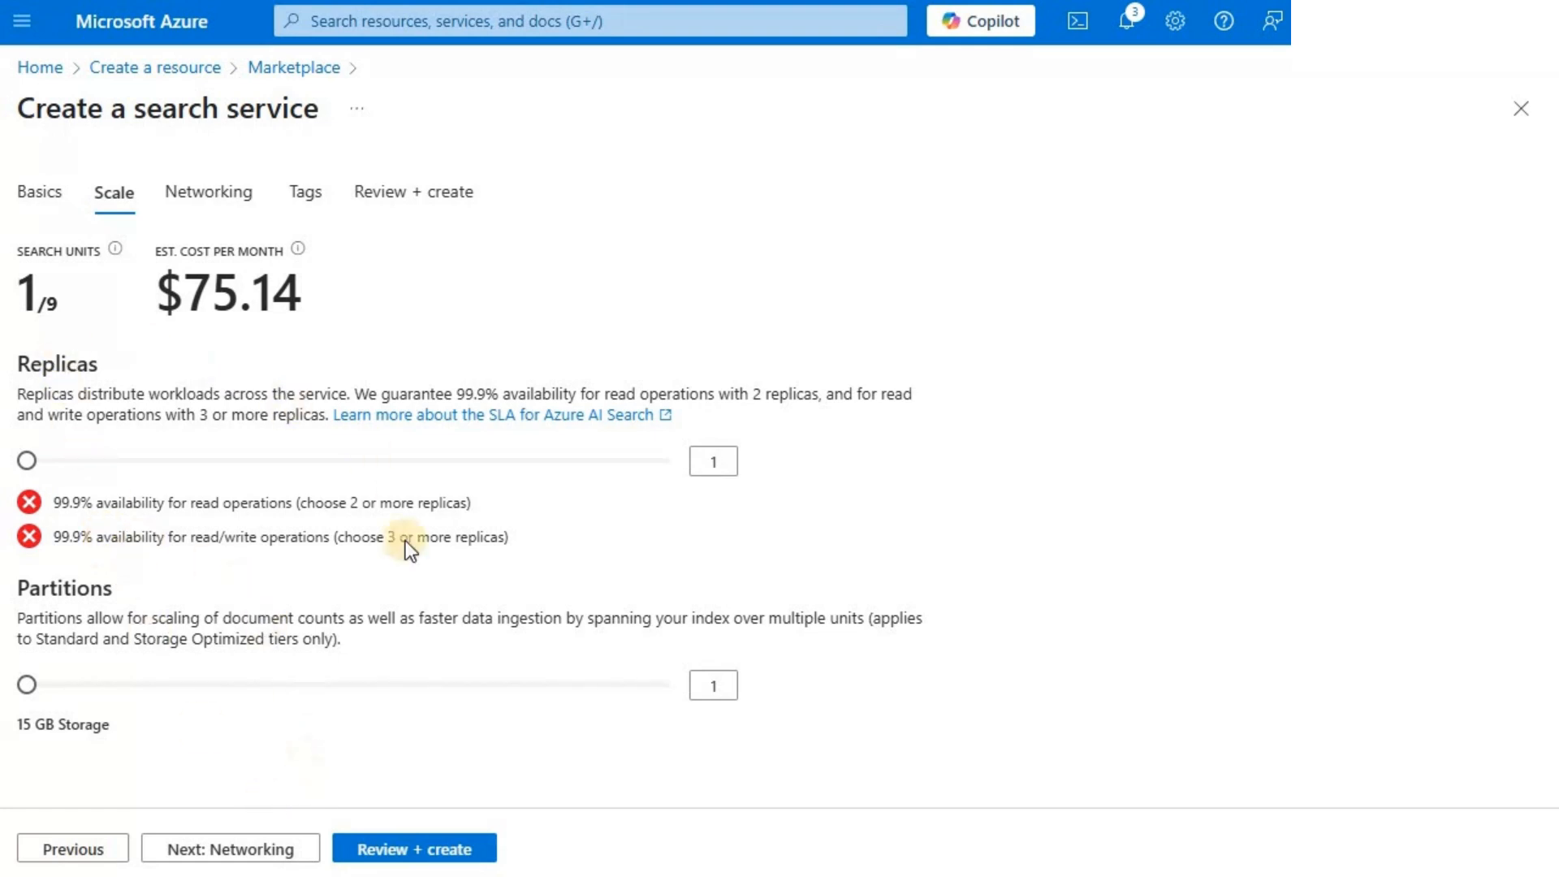
{"action": "left_click", "coordinate": [220, 853]}
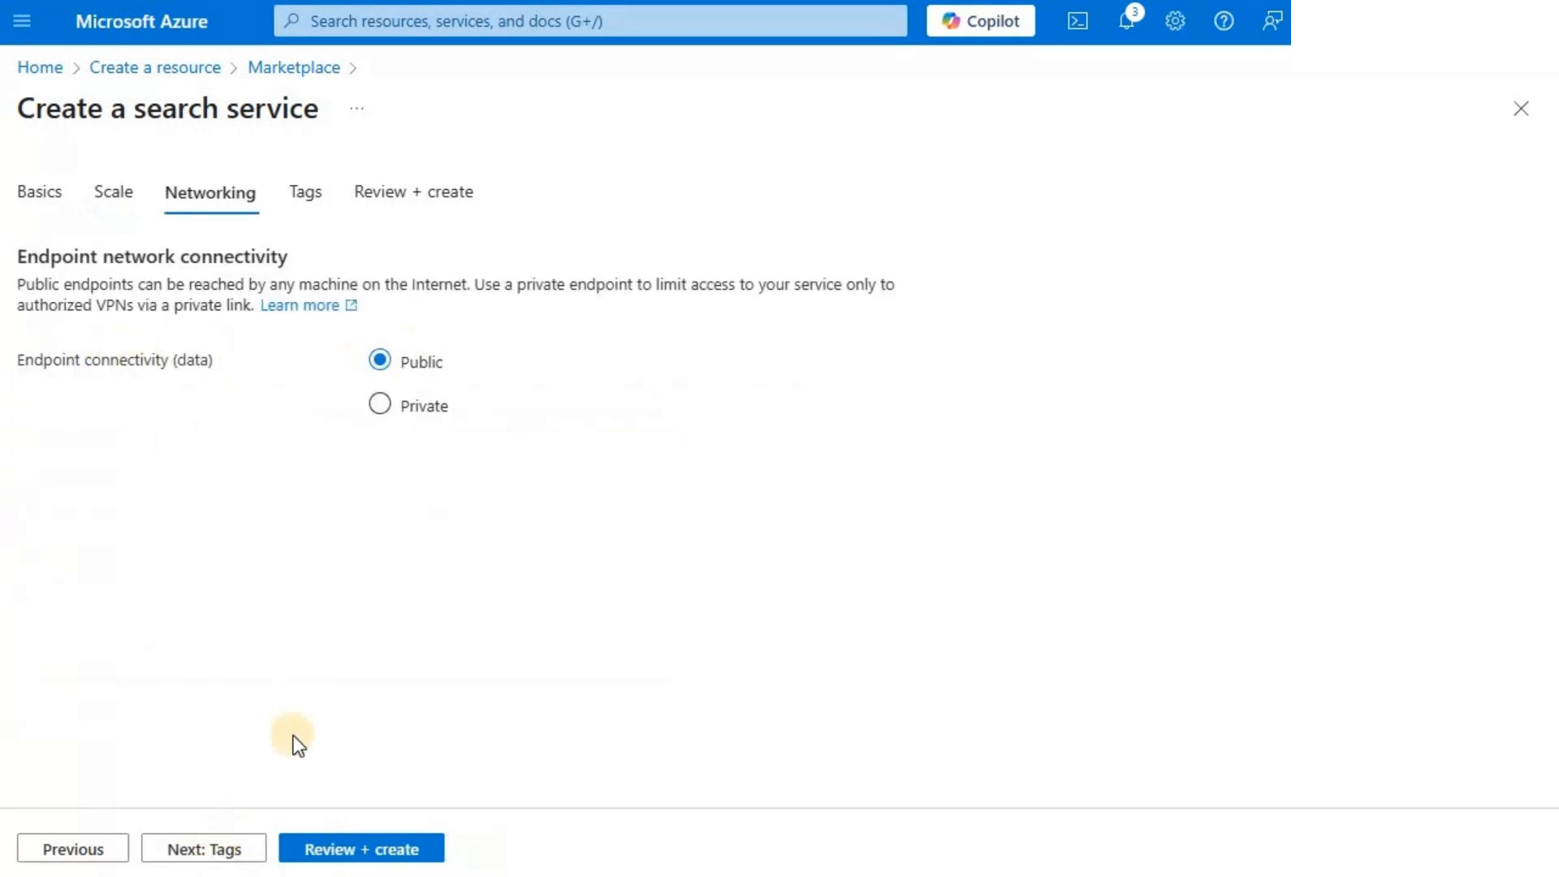
{"action": "left_click", "coordinate": [333, 852]}
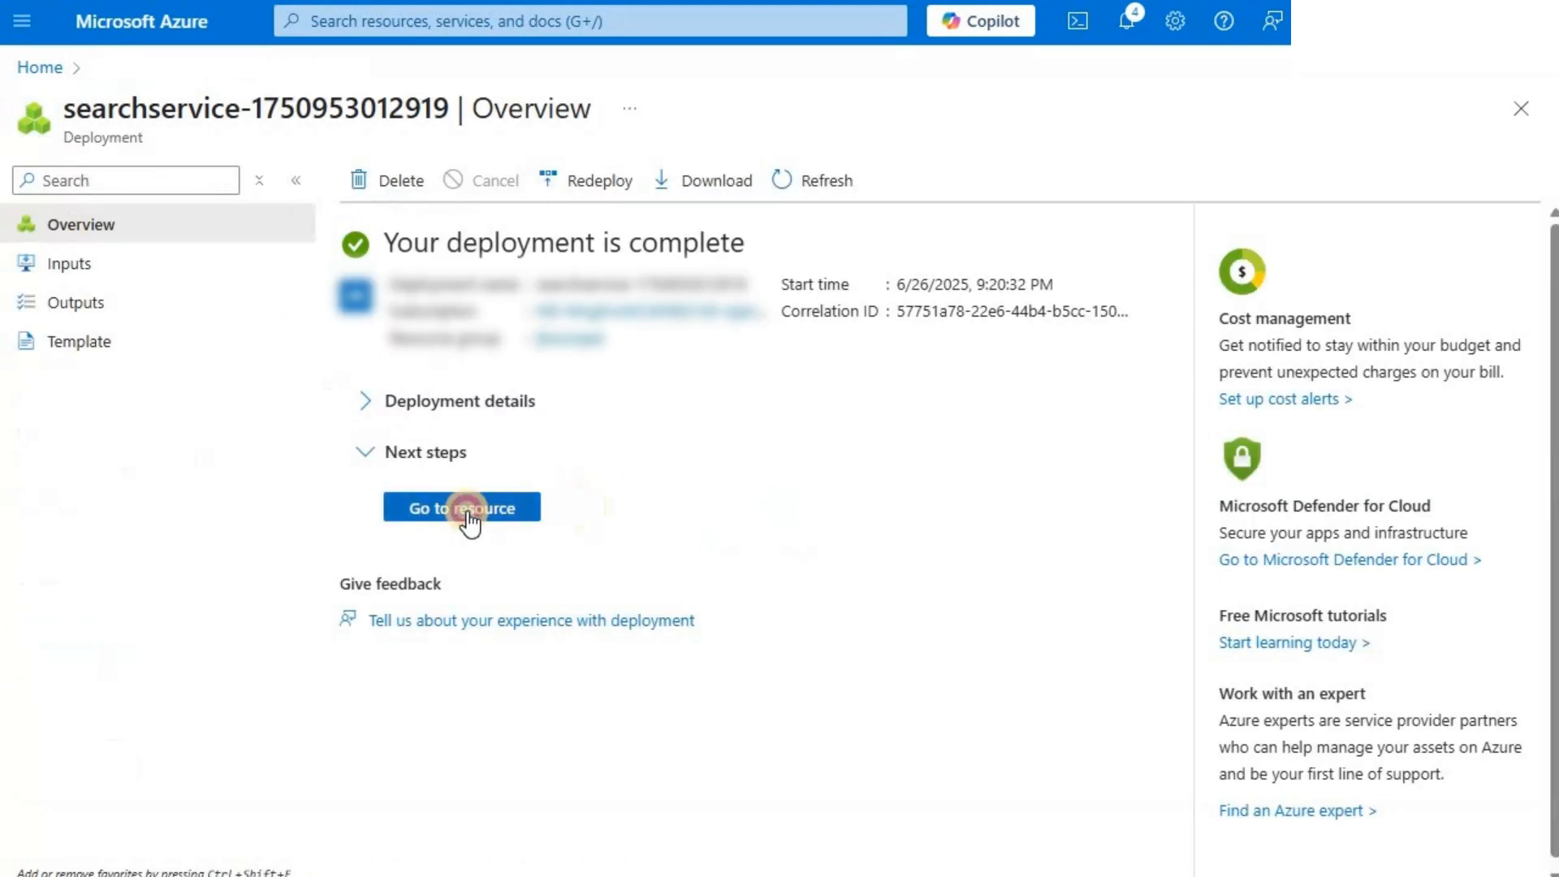
- Create a storage account named jbscoopsaistoracc in resource group jbscoopai, Sweden Central, with Standard performance and locally-redundant storage (LRS)
{"action": "left_click", "coordinate": [468, 513]}
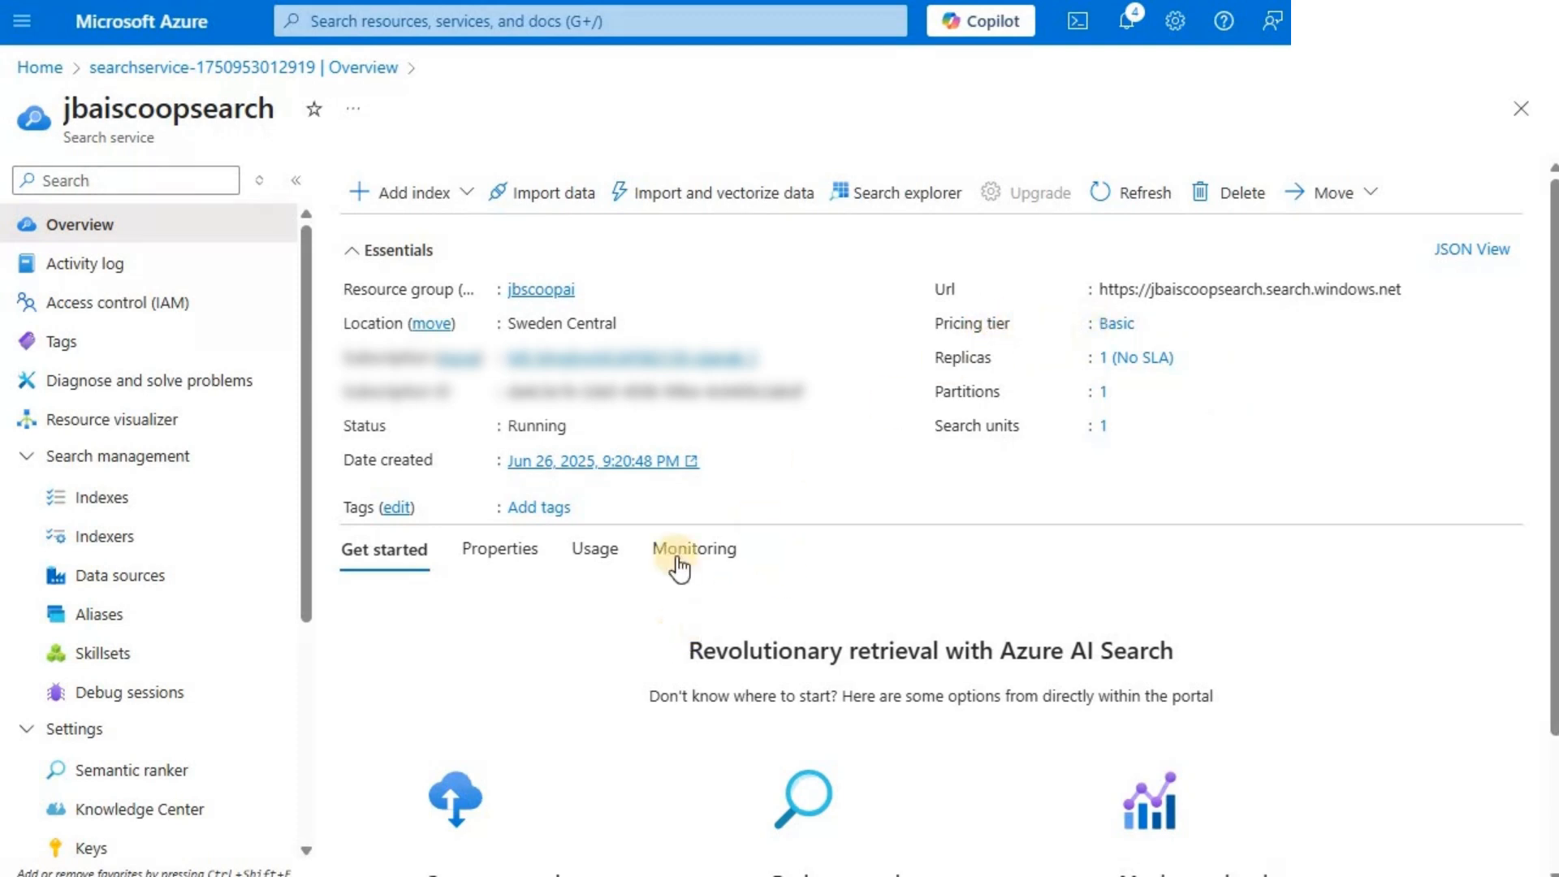
{"action": "left_click", "coordinate": [553, 289]}
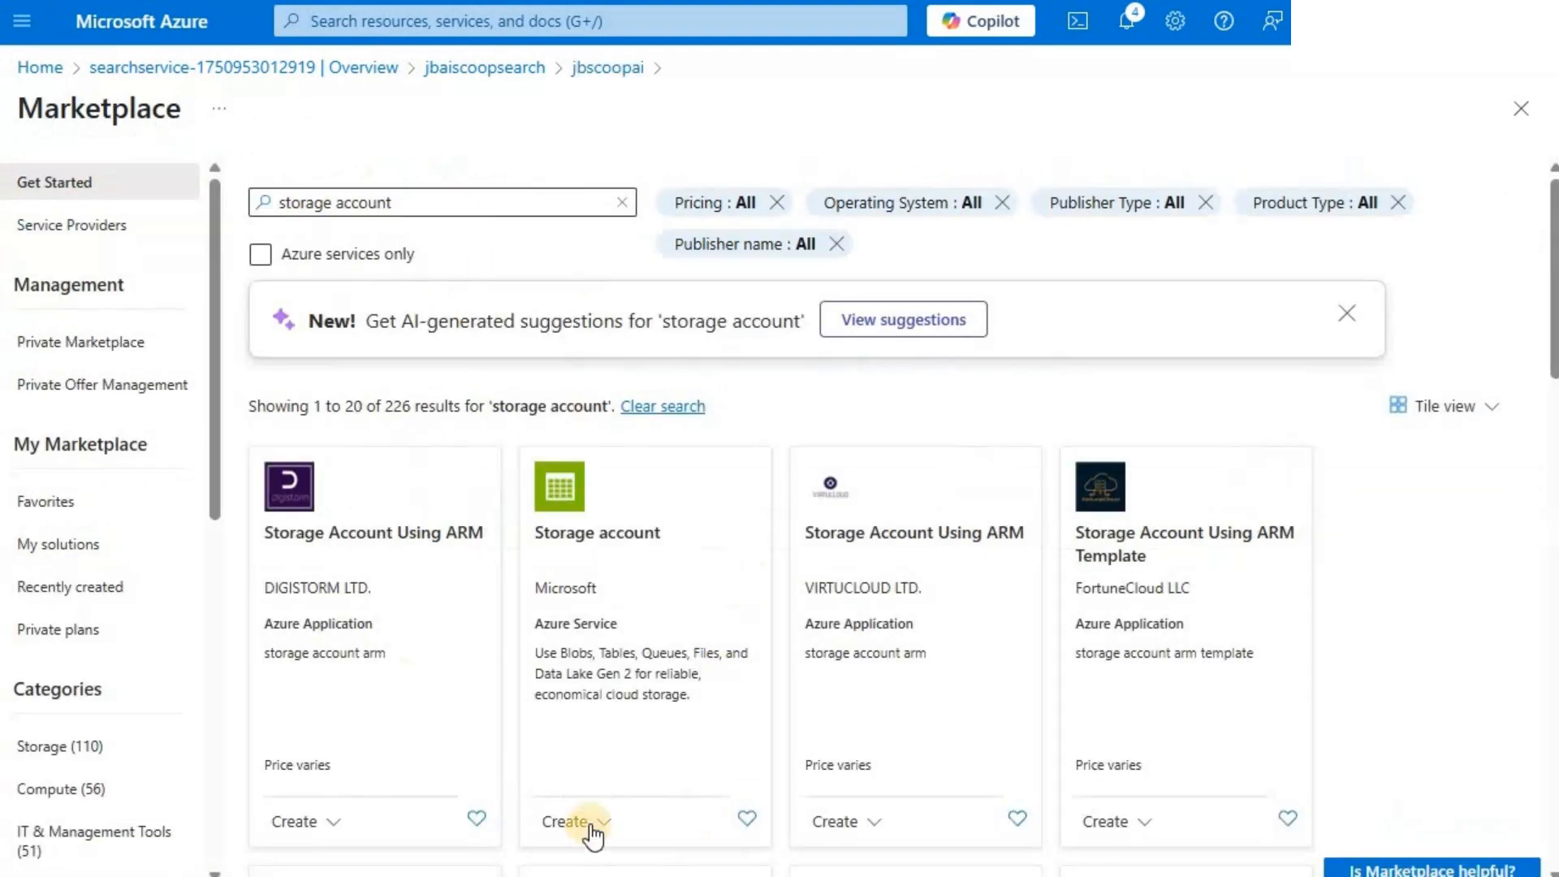
{"action": "left_click", "coordinate": [592, 825]}
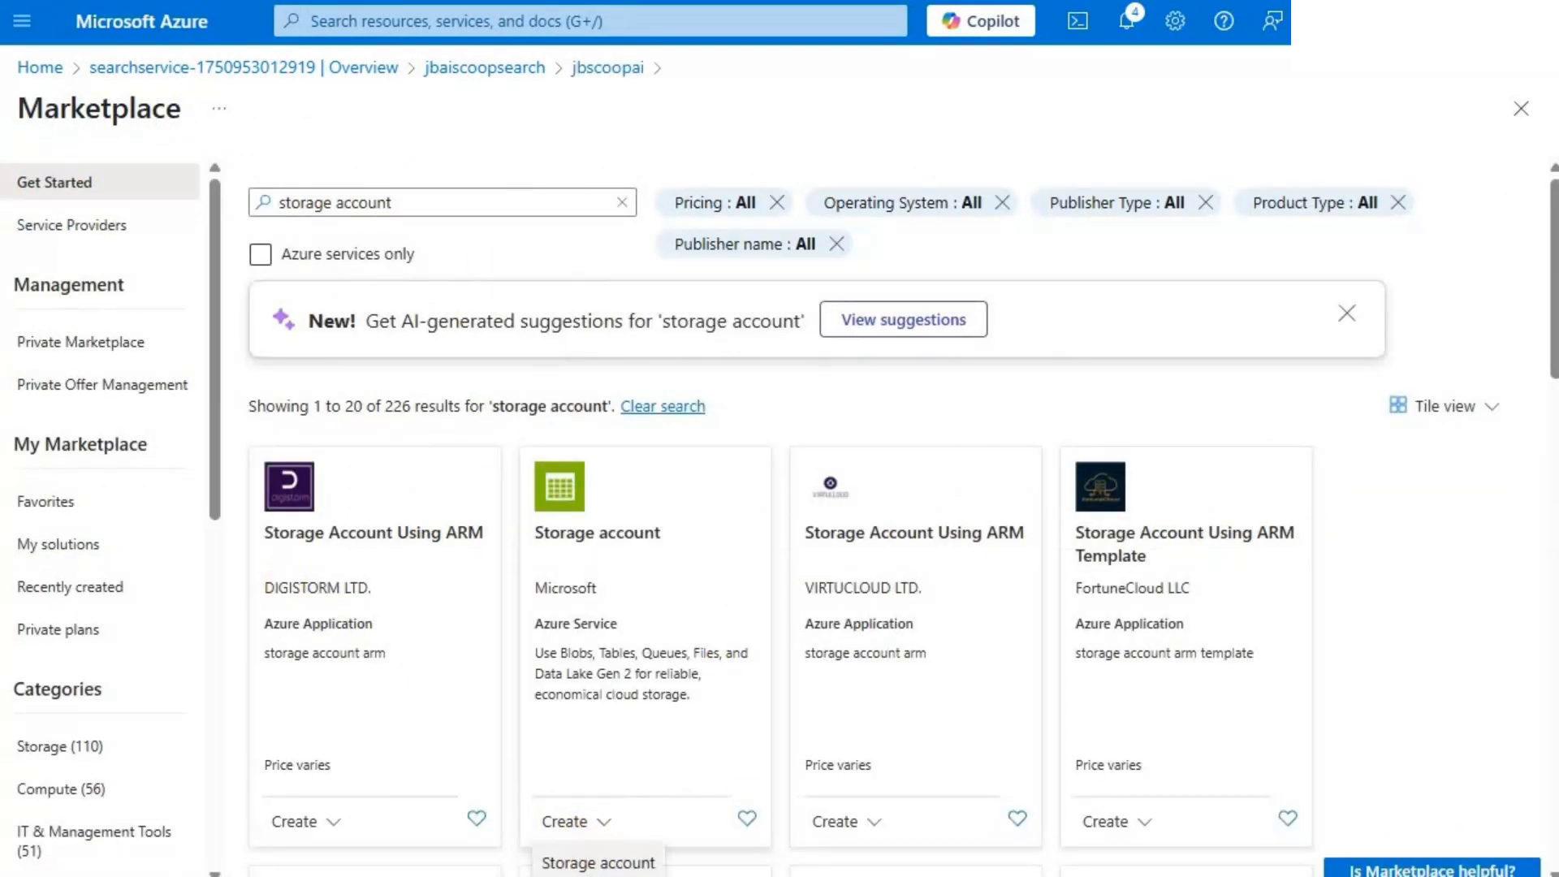
{"action": "left_click", "coordinate": [596, 865]}
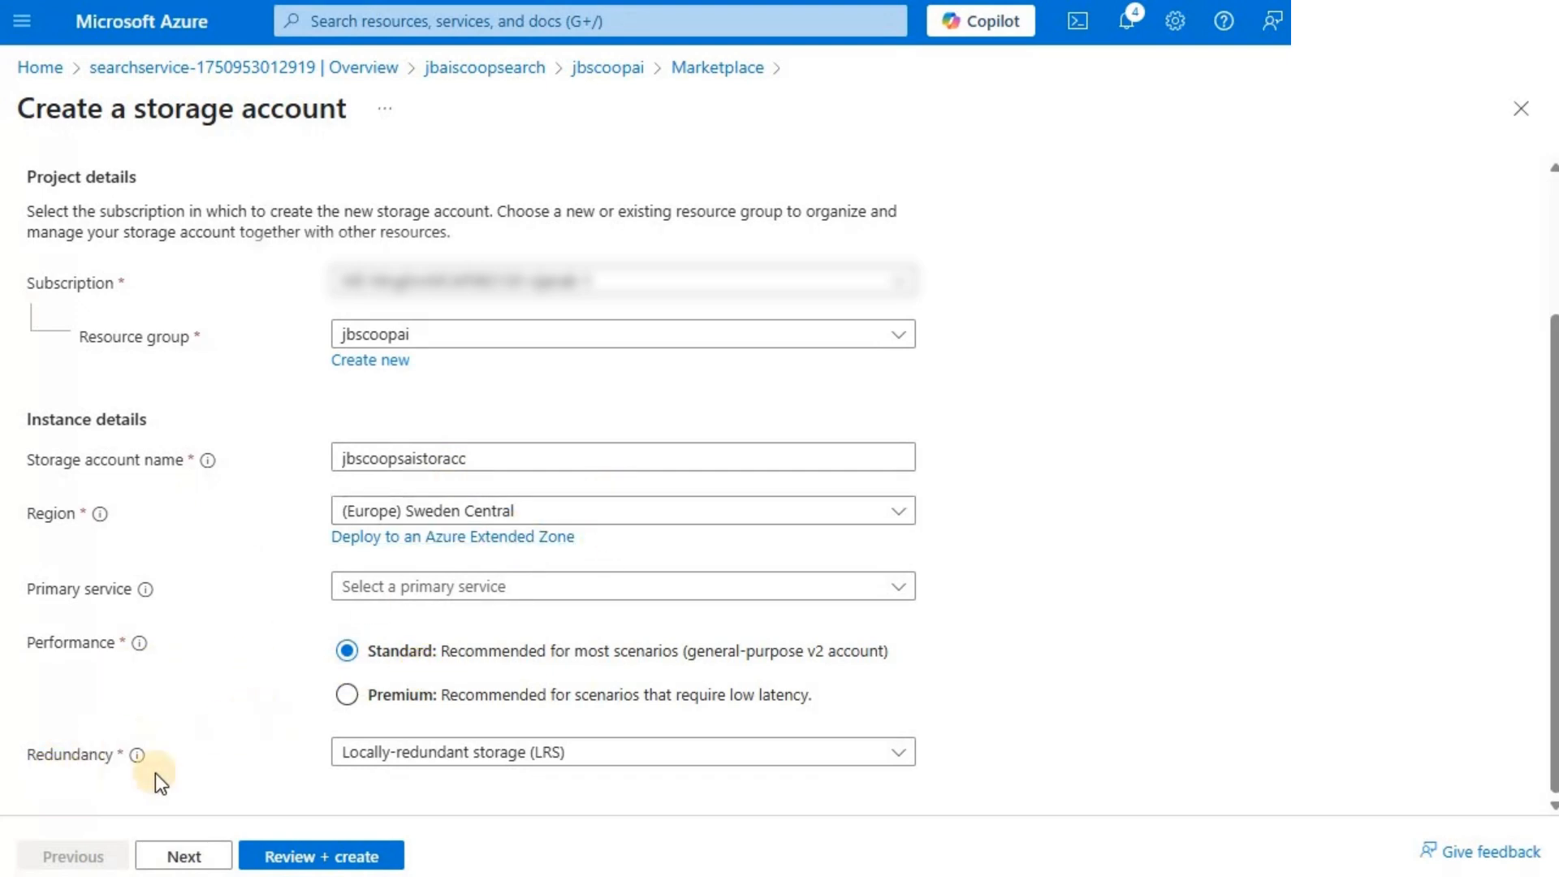
{"action": "left_click", "coordinate": [201, 857]}
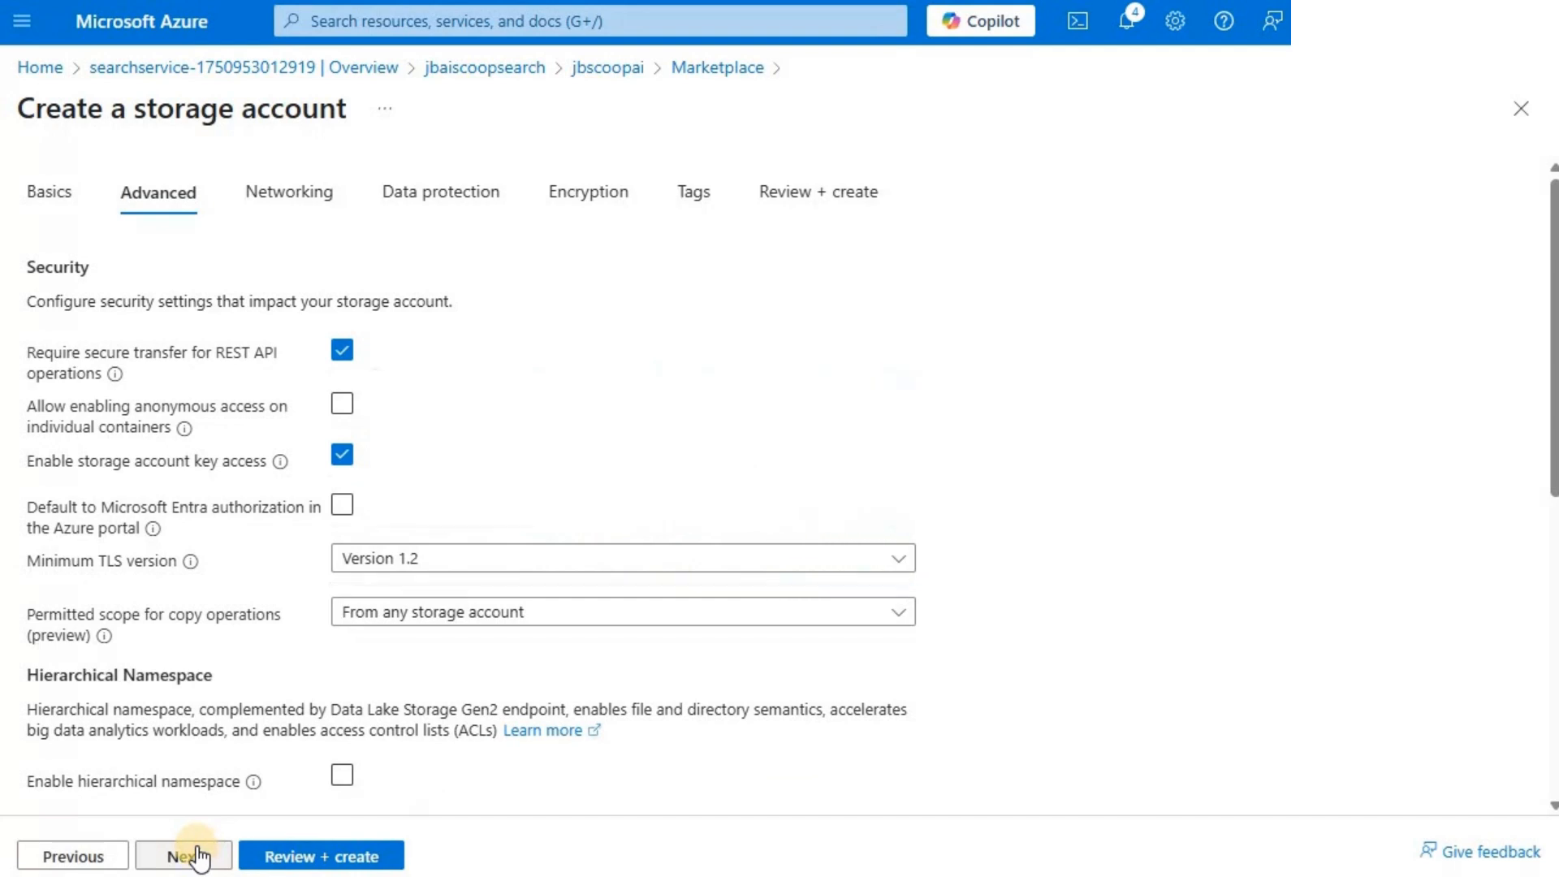
{"action": "left_click", "coordinate": [340, 857]}
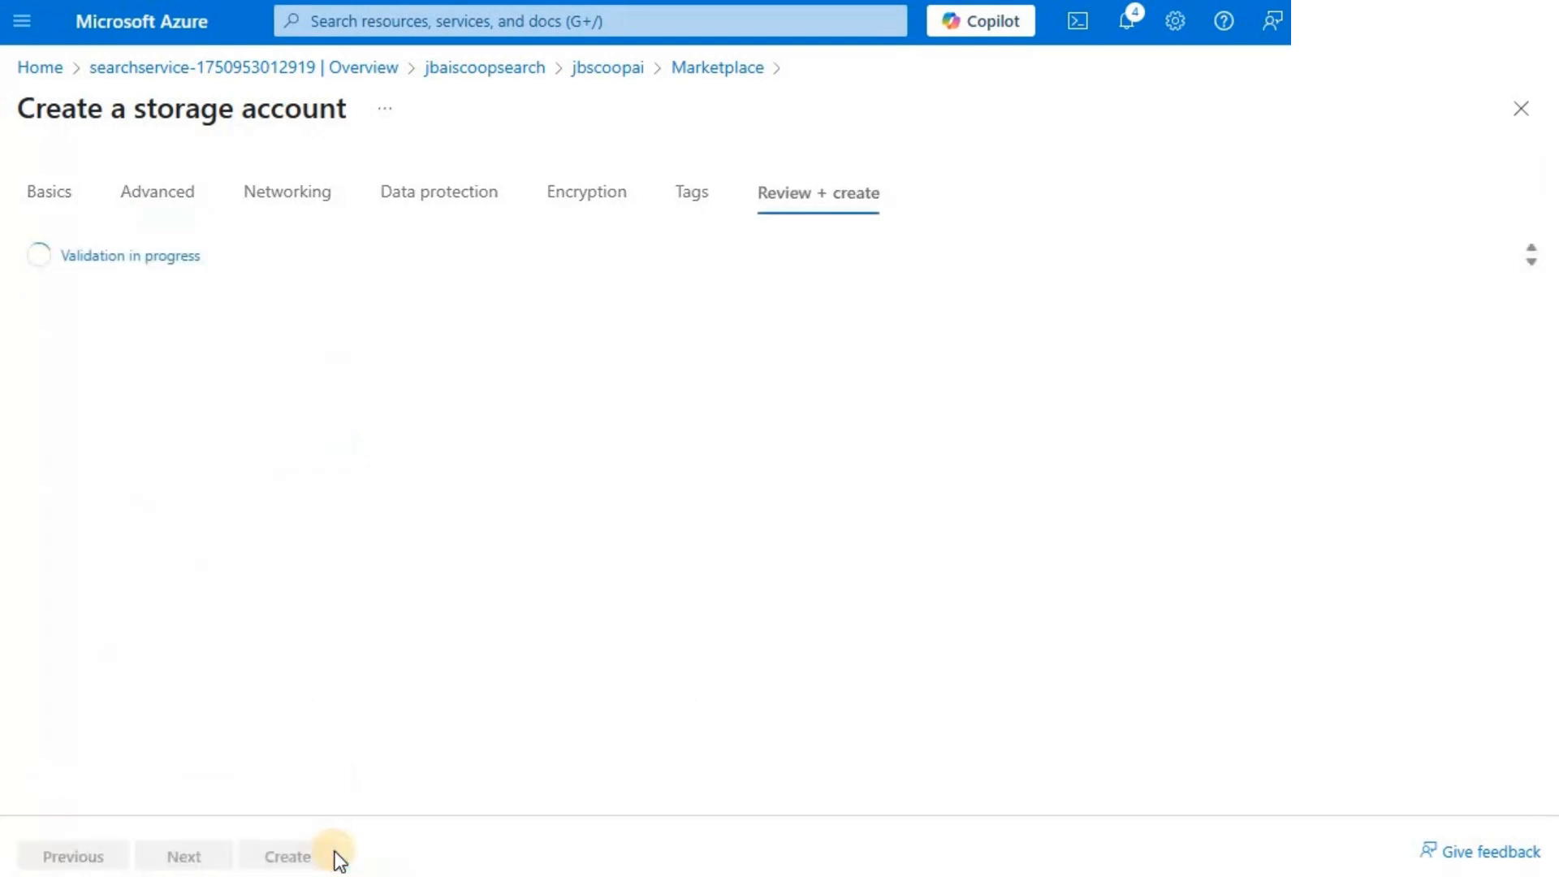
{"action": "left_click", "coordinate": [293, 857]}
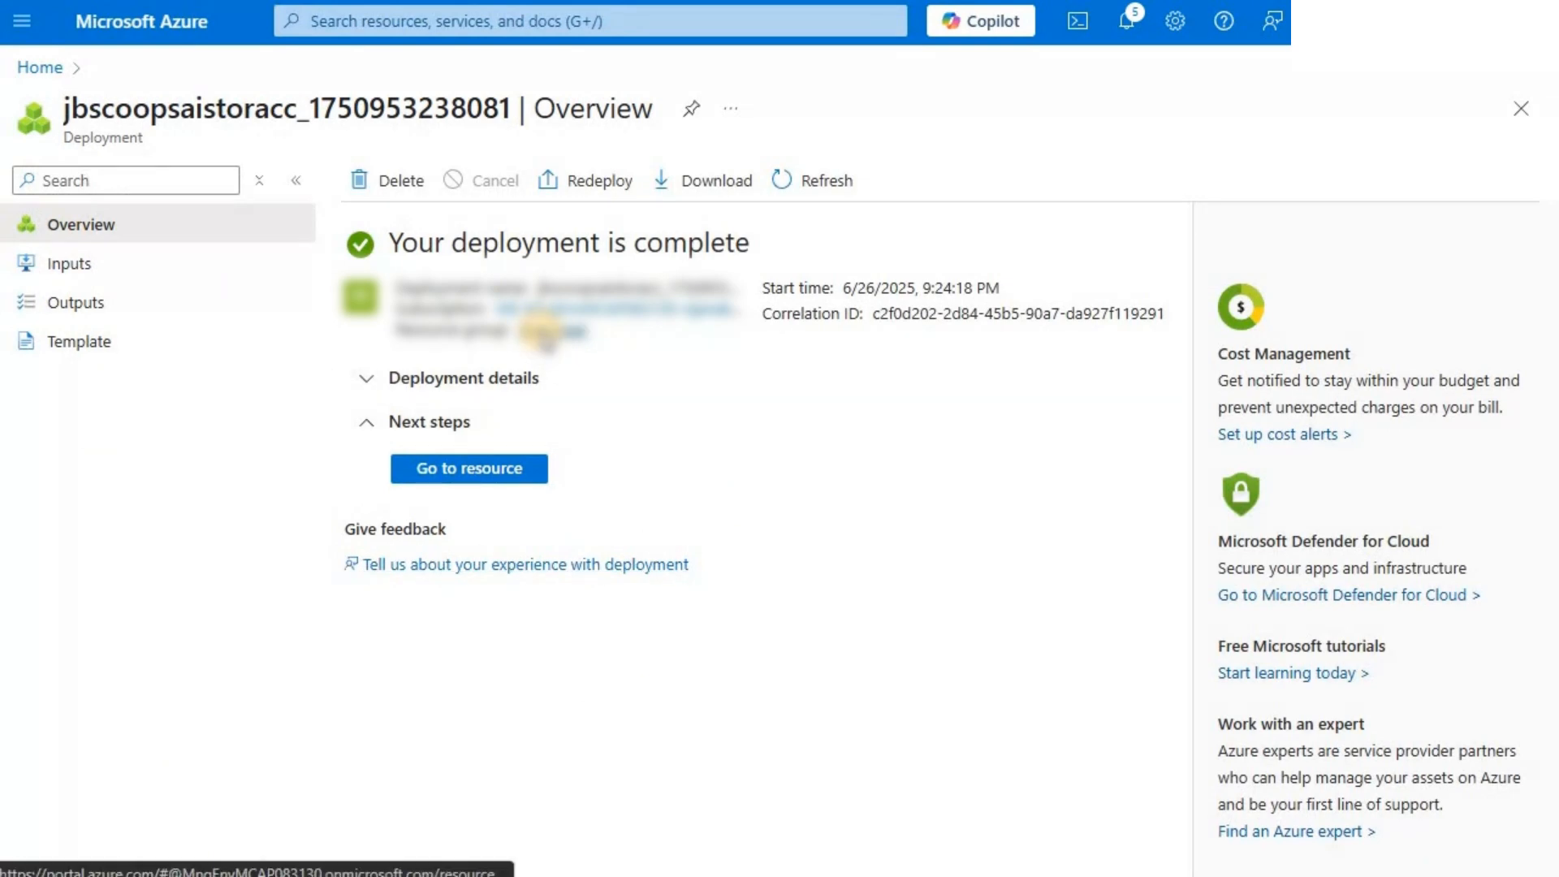
- Add a blob container named jbscoops to the jbscoopsaistoracc storage account in resource group jbscoopai
{"action": "left_click", "coordinate": [544, 329]}
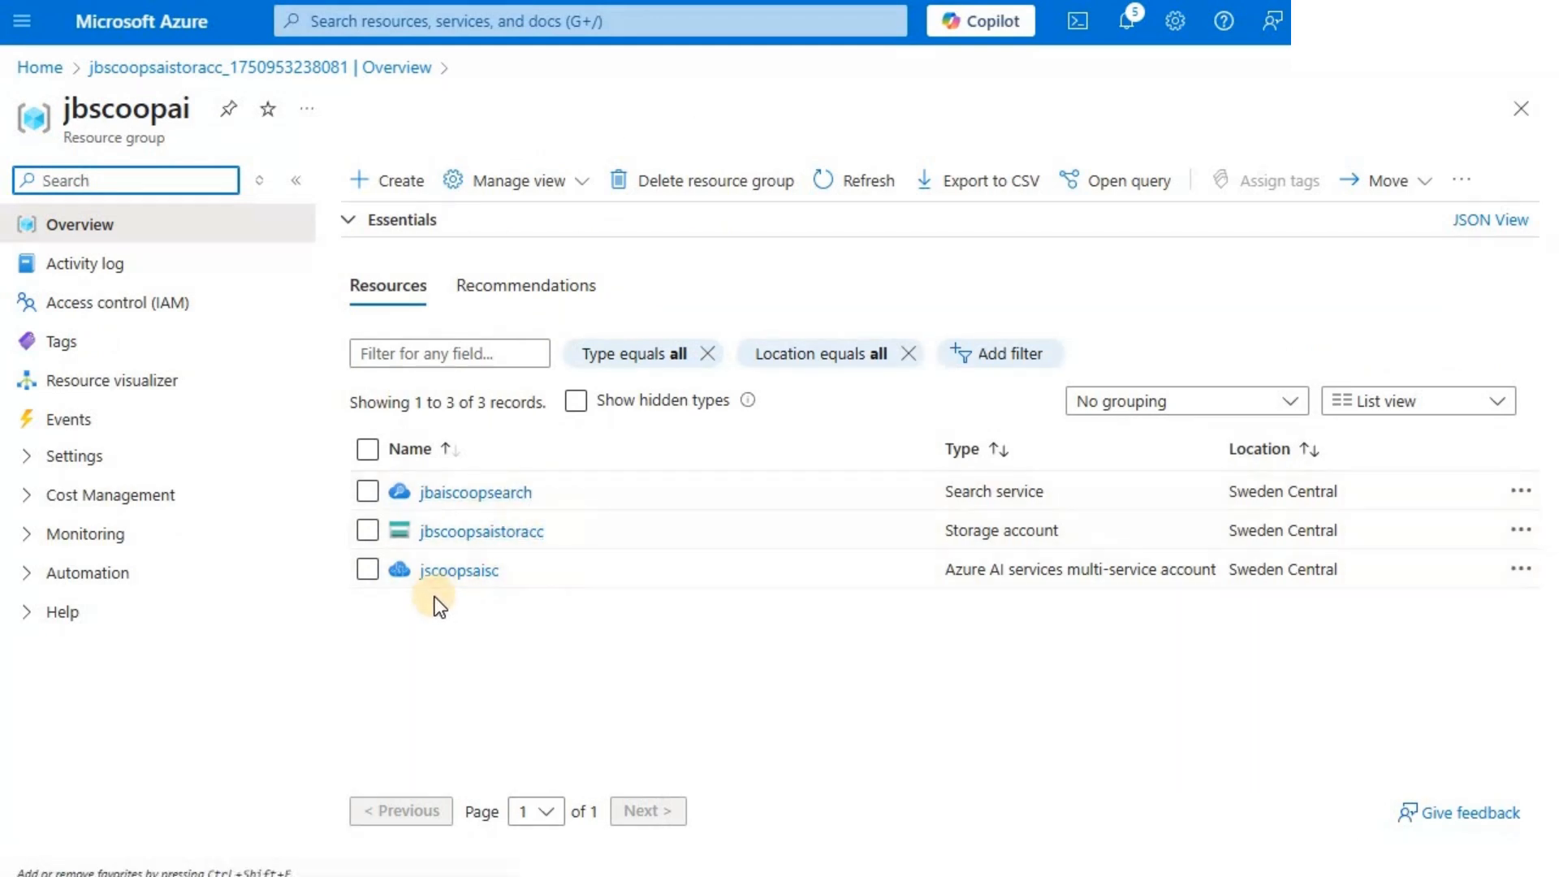
{"action": "left_click", "coordinate": [491, 531]}
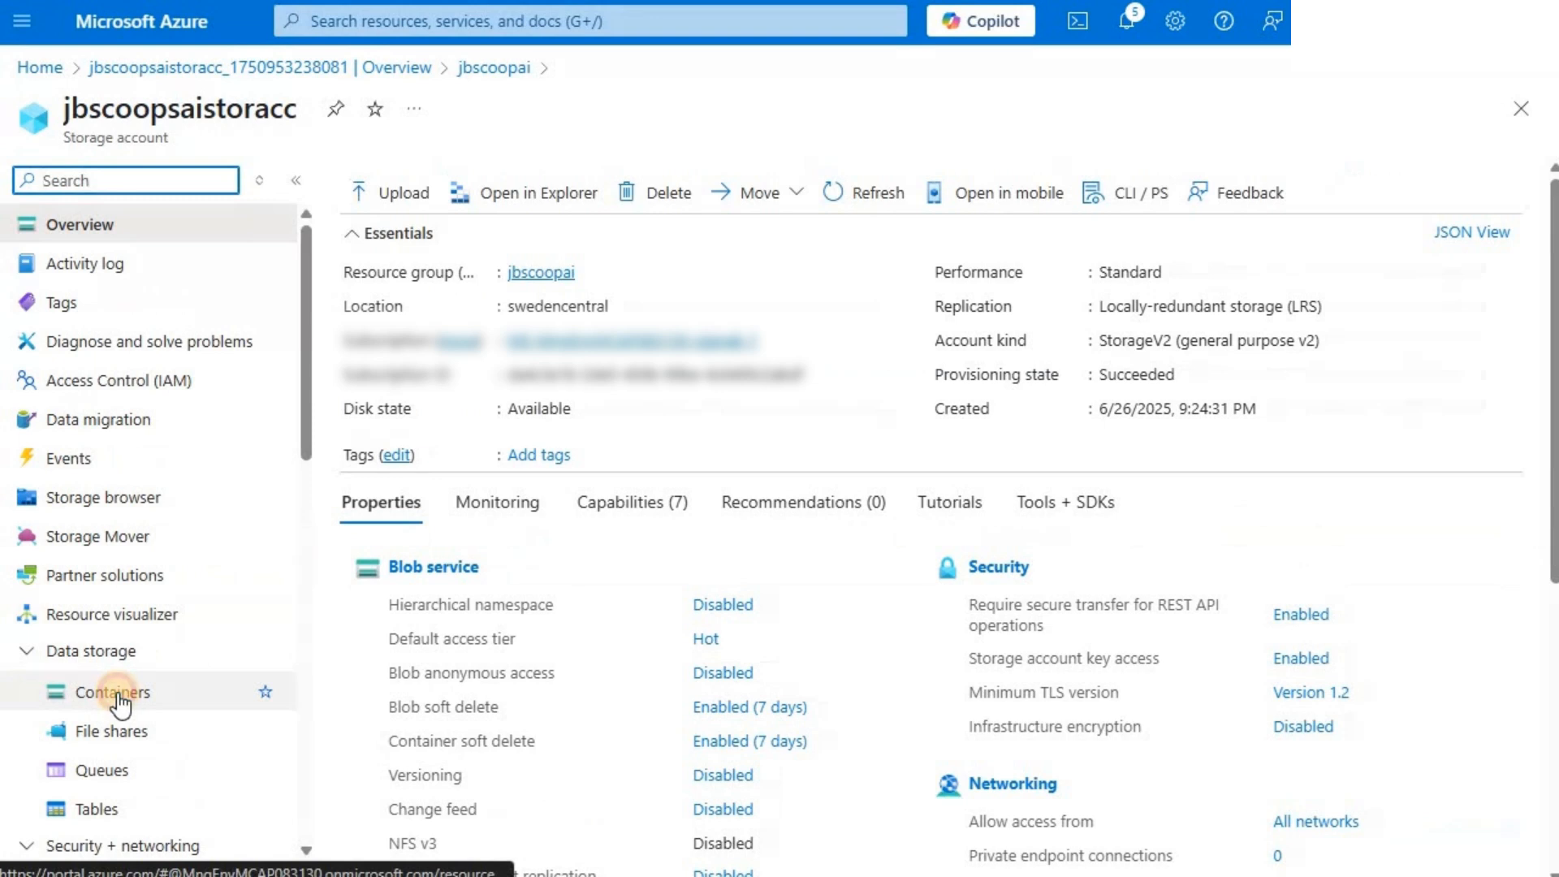
{"action": "left_click", "coordinate": [118, 693]}
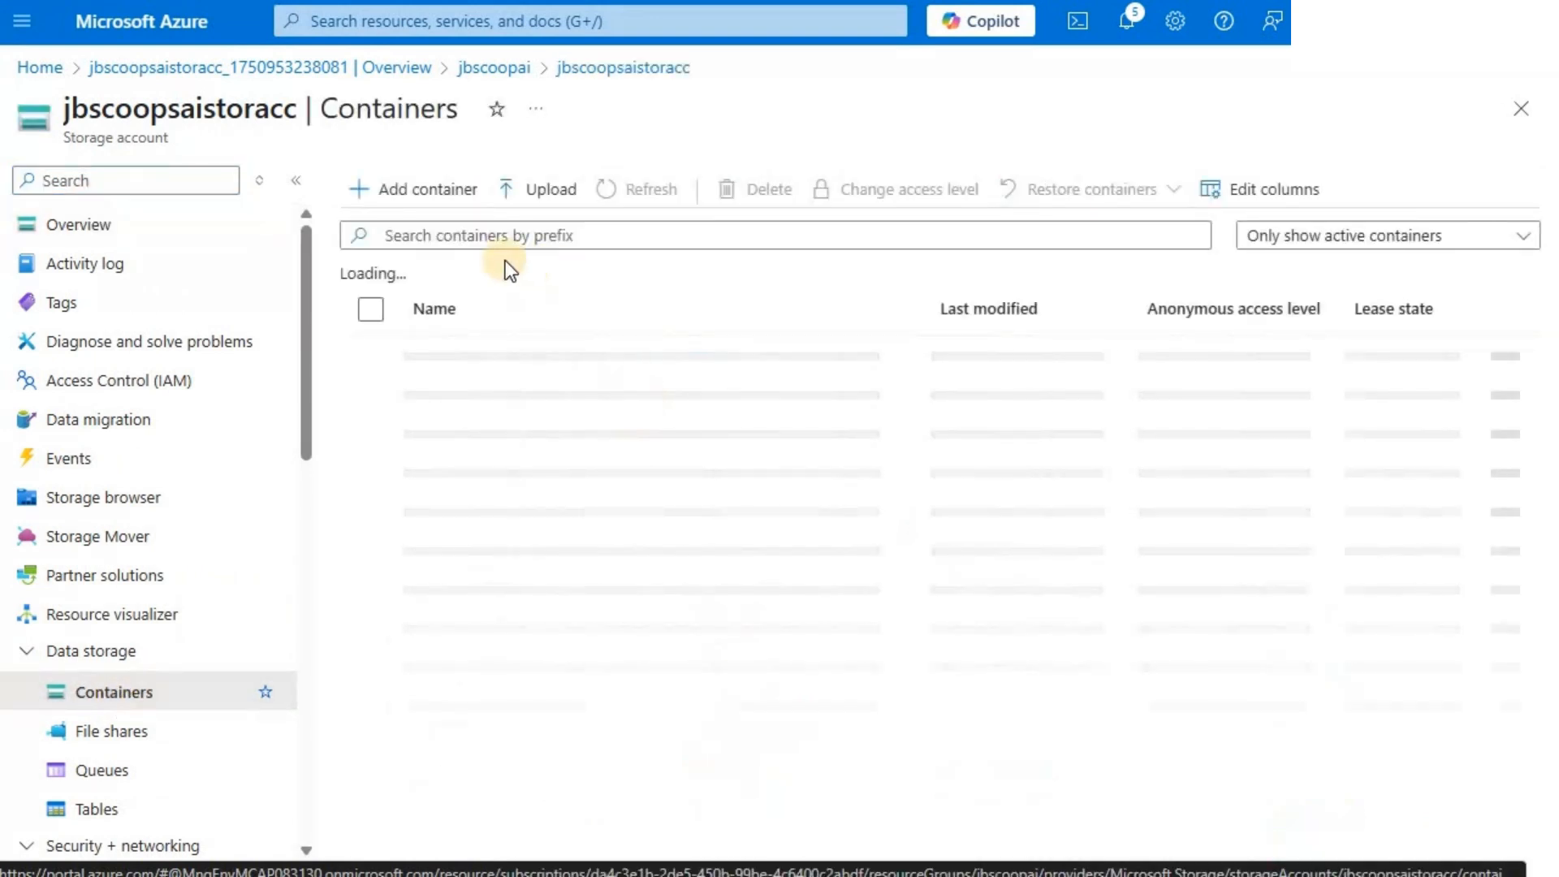
{"action": "left_click", "coordinate": [418, 193]}
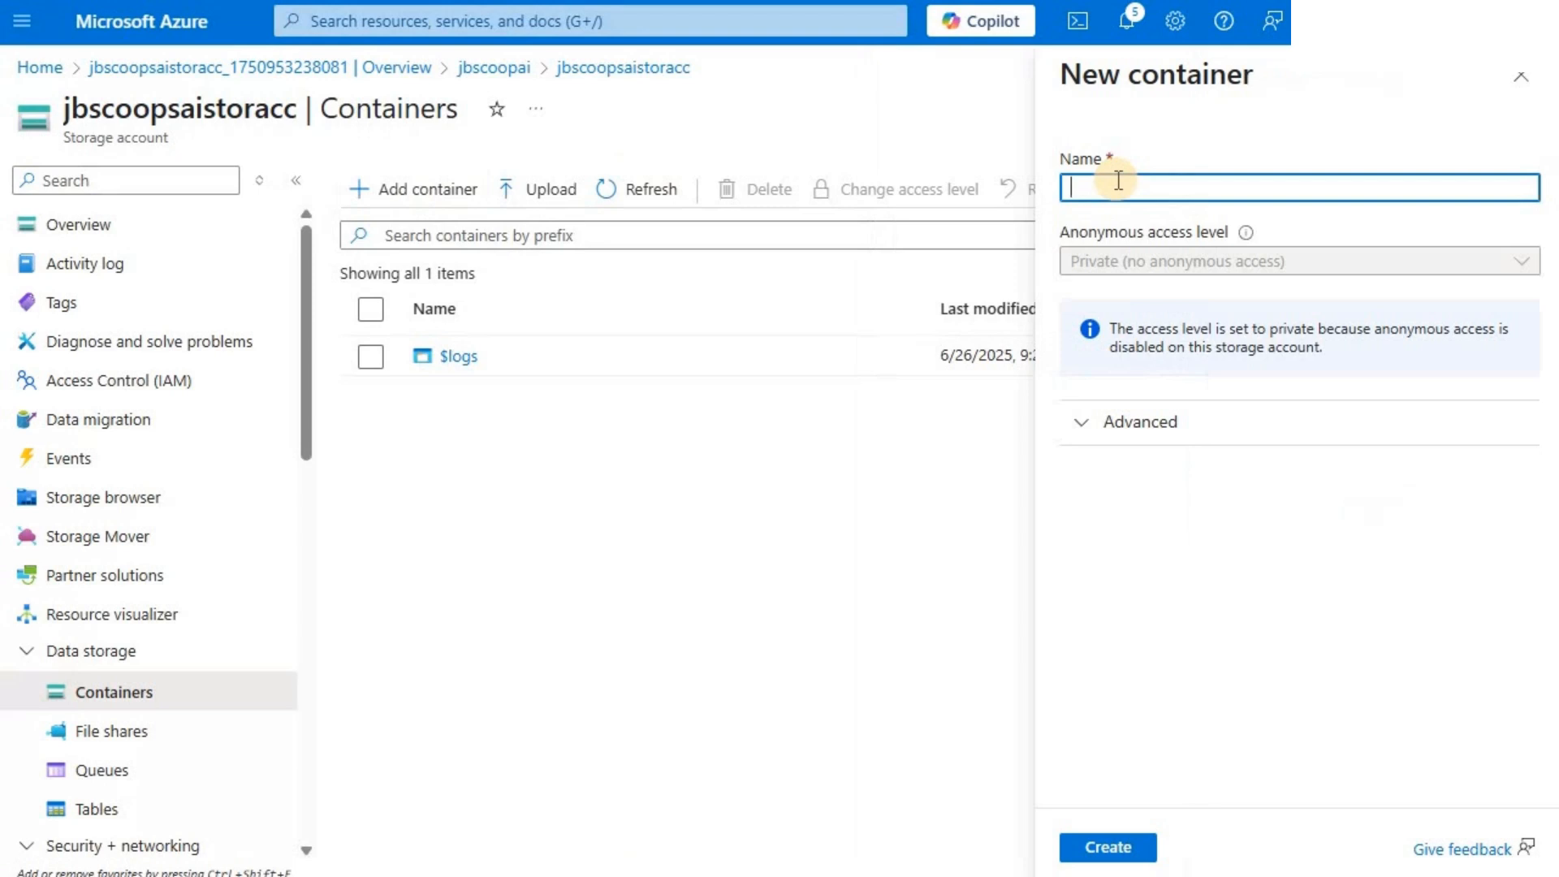
{"action": "type", "text": "jb"}
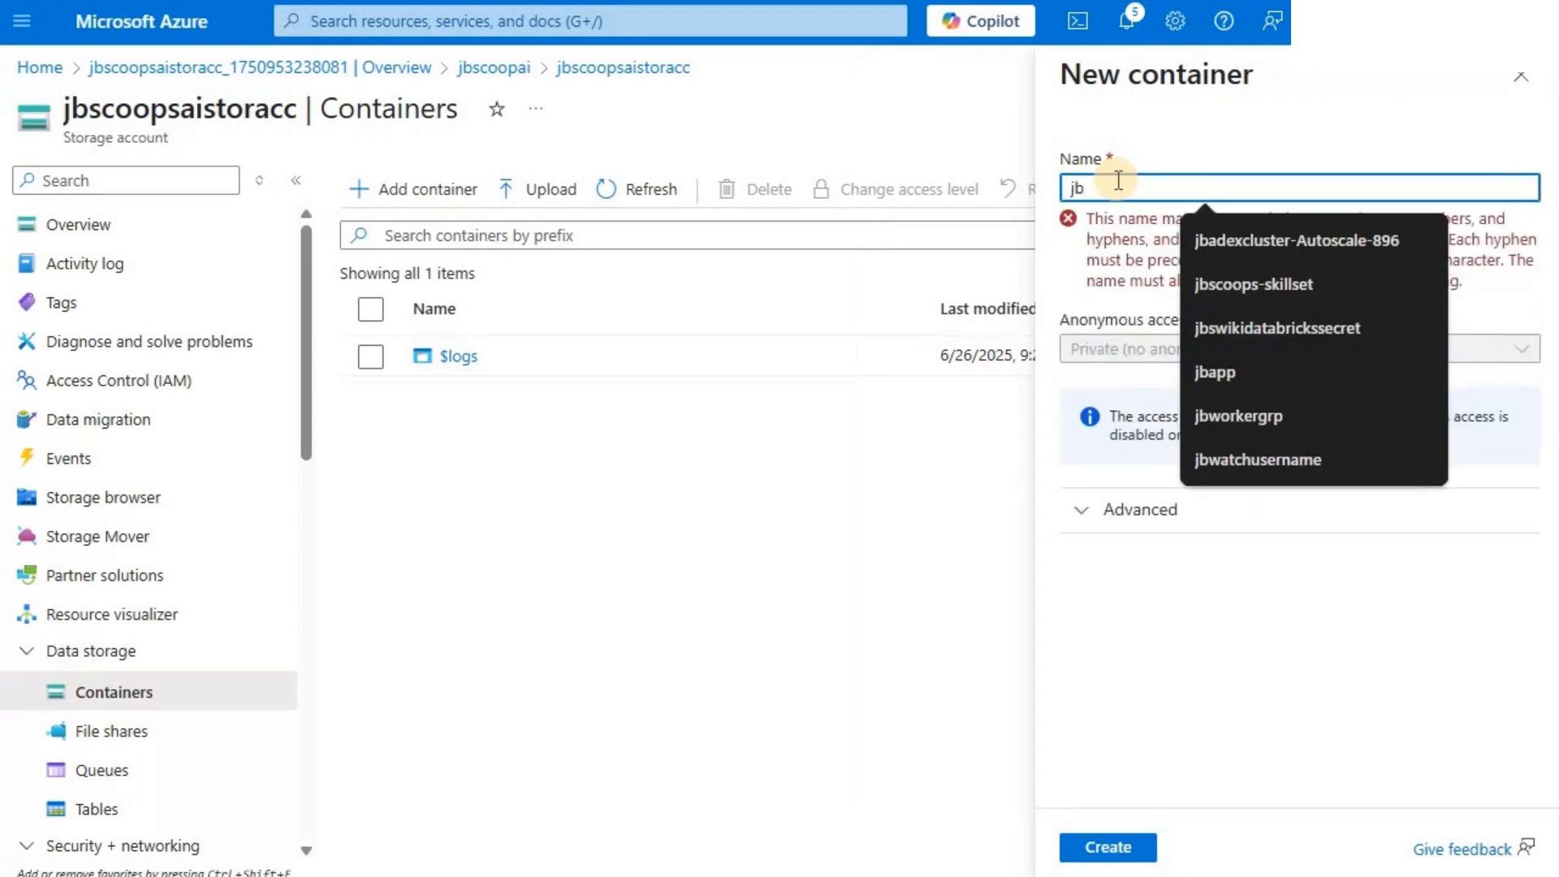
{"action": "type", "text": "sco"}
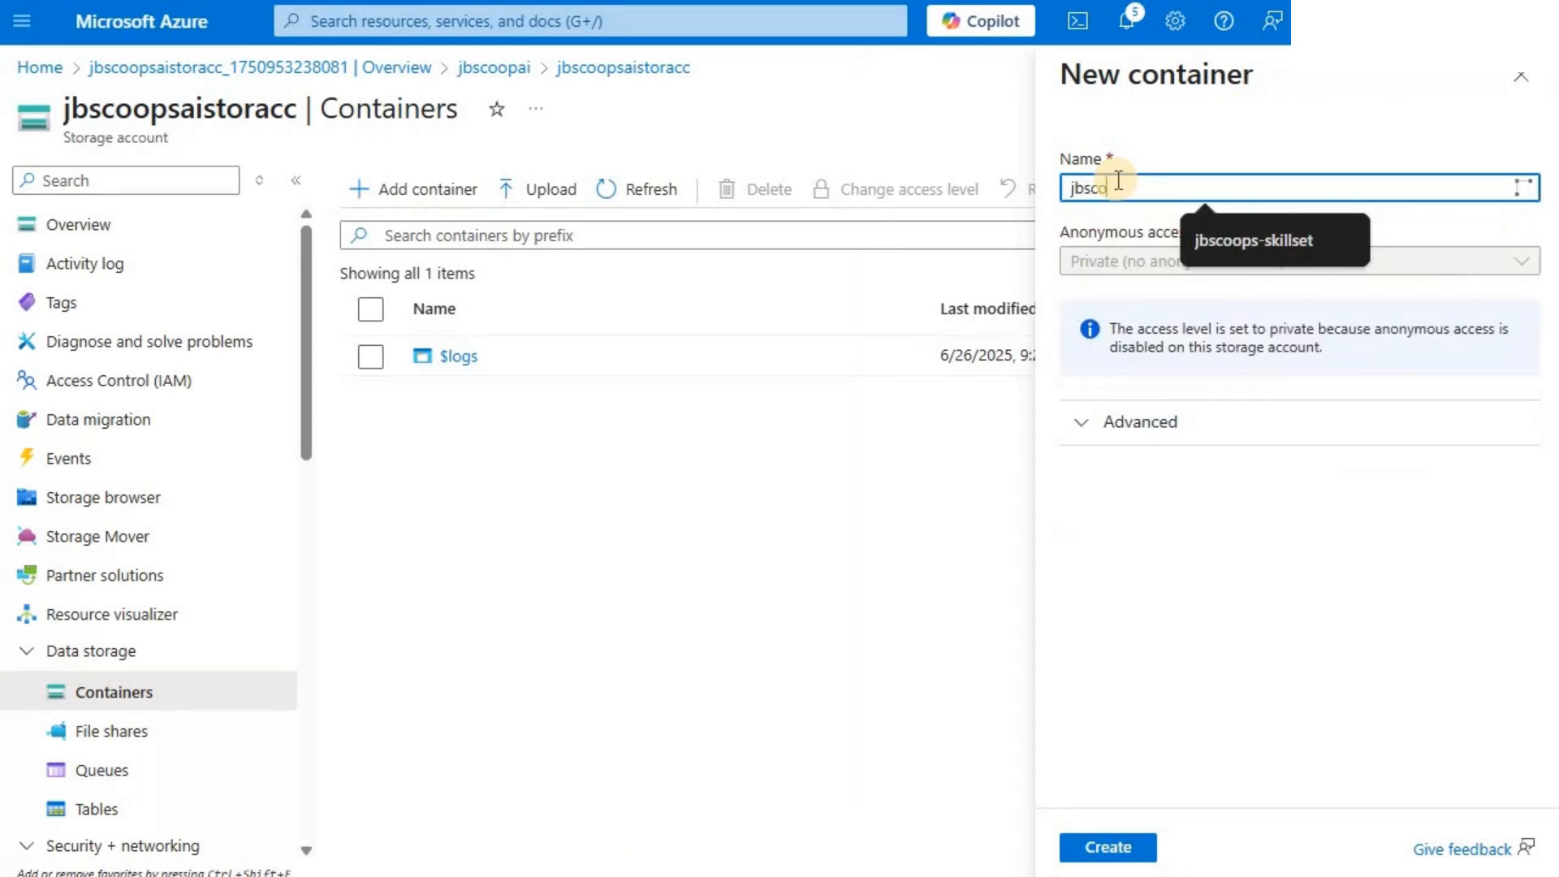
{"action": "type", "text": "ops"}
{"action": "left_click", "coordinate": [1104, 849]}
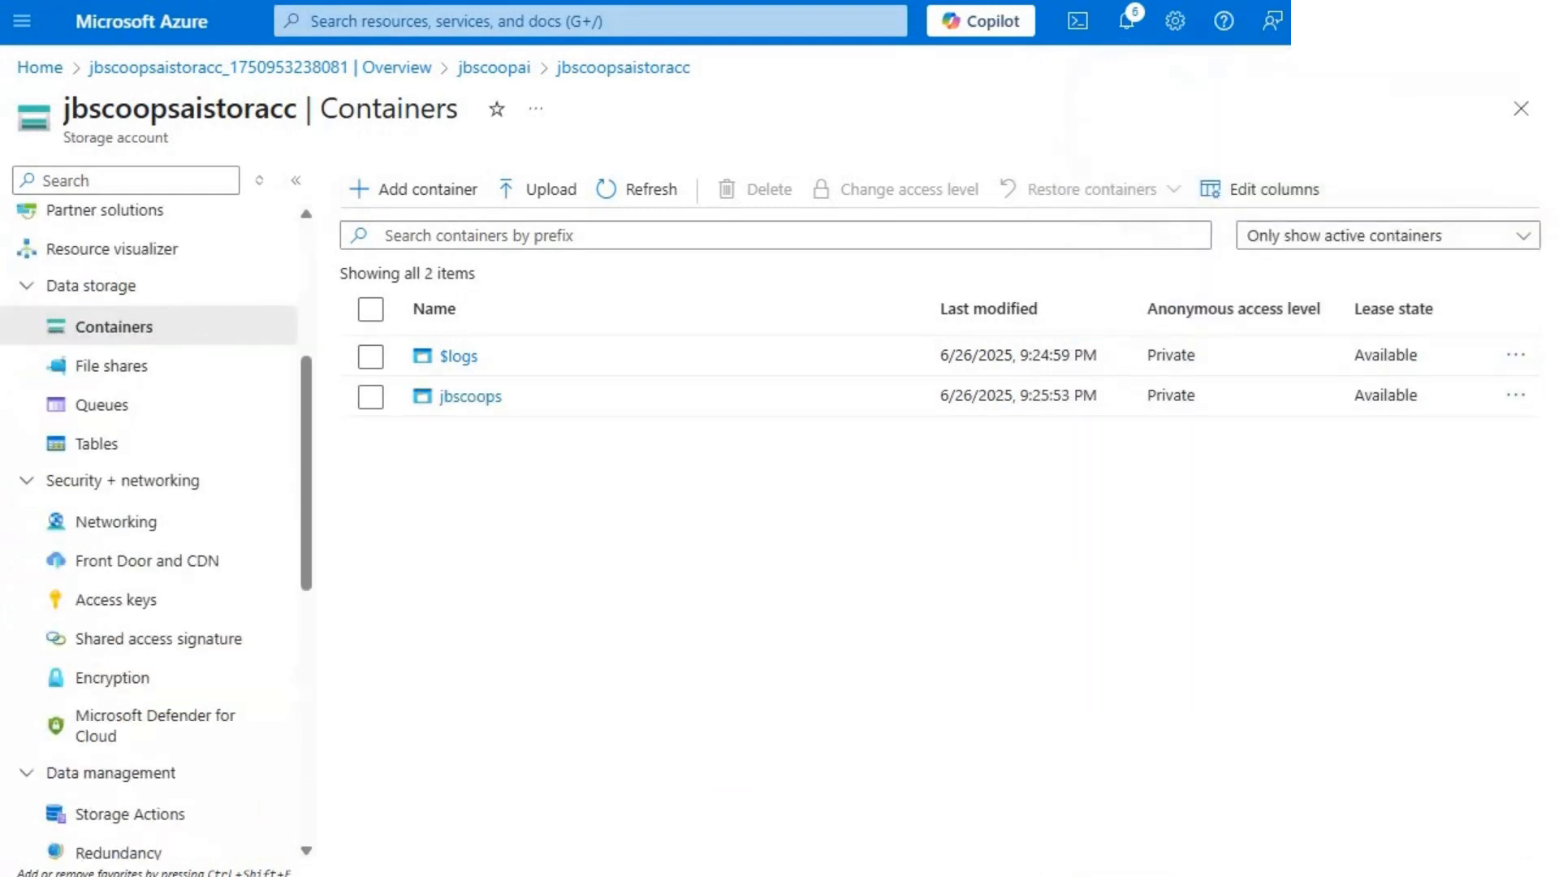
- Upload all five PDFs, Review1 to Review5, from the local JB Scoops Review folder into the jbscoops container
{"action": "key", "text": "alt+Tab"}
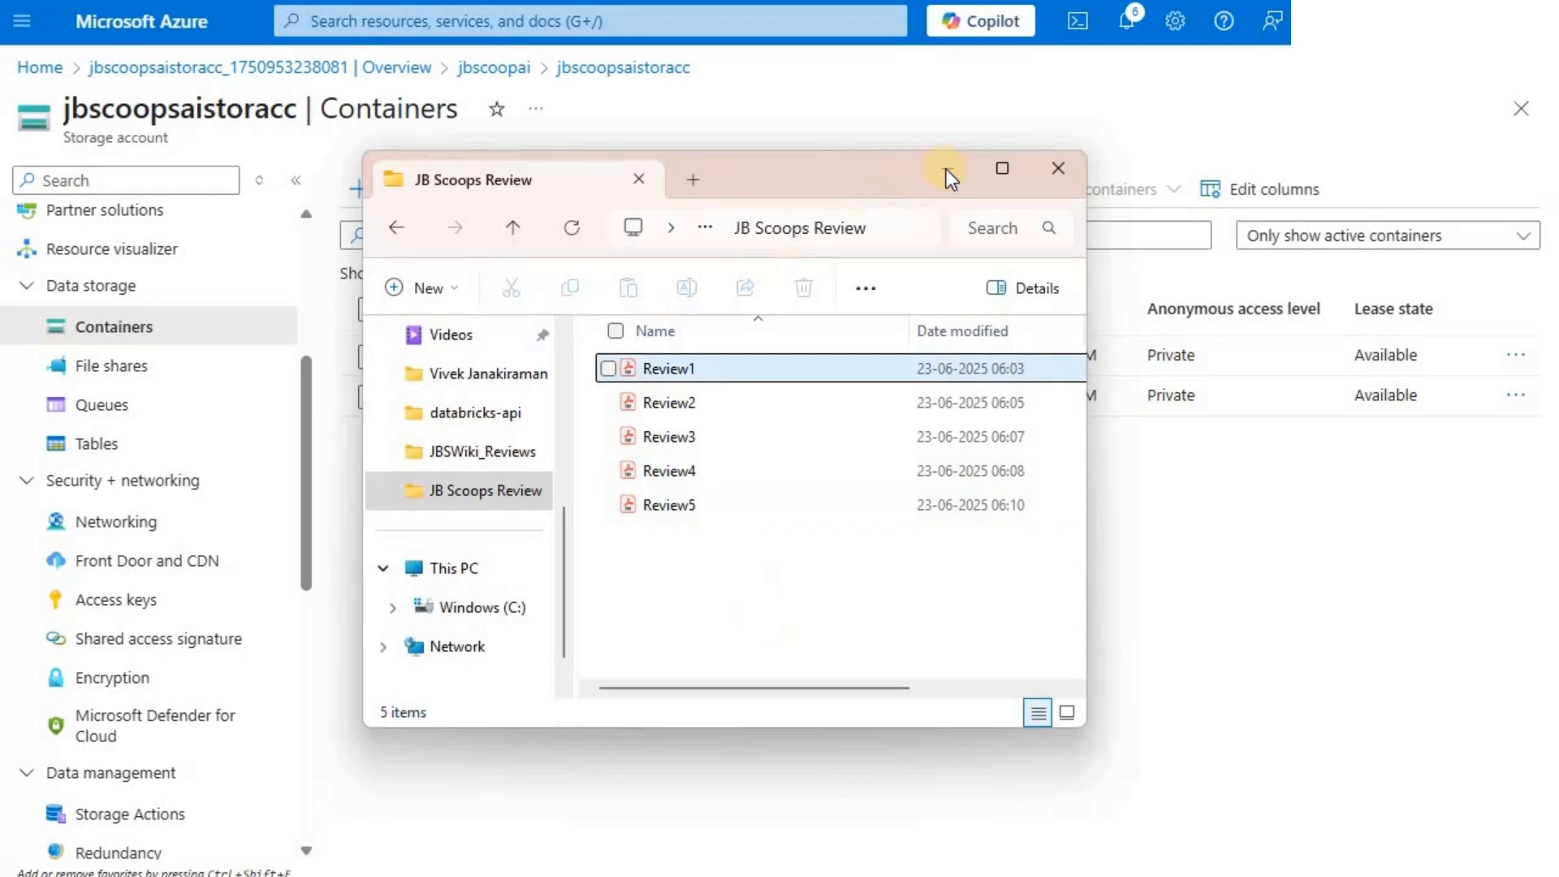
{"action": "key", "text": "alt+Tab"}
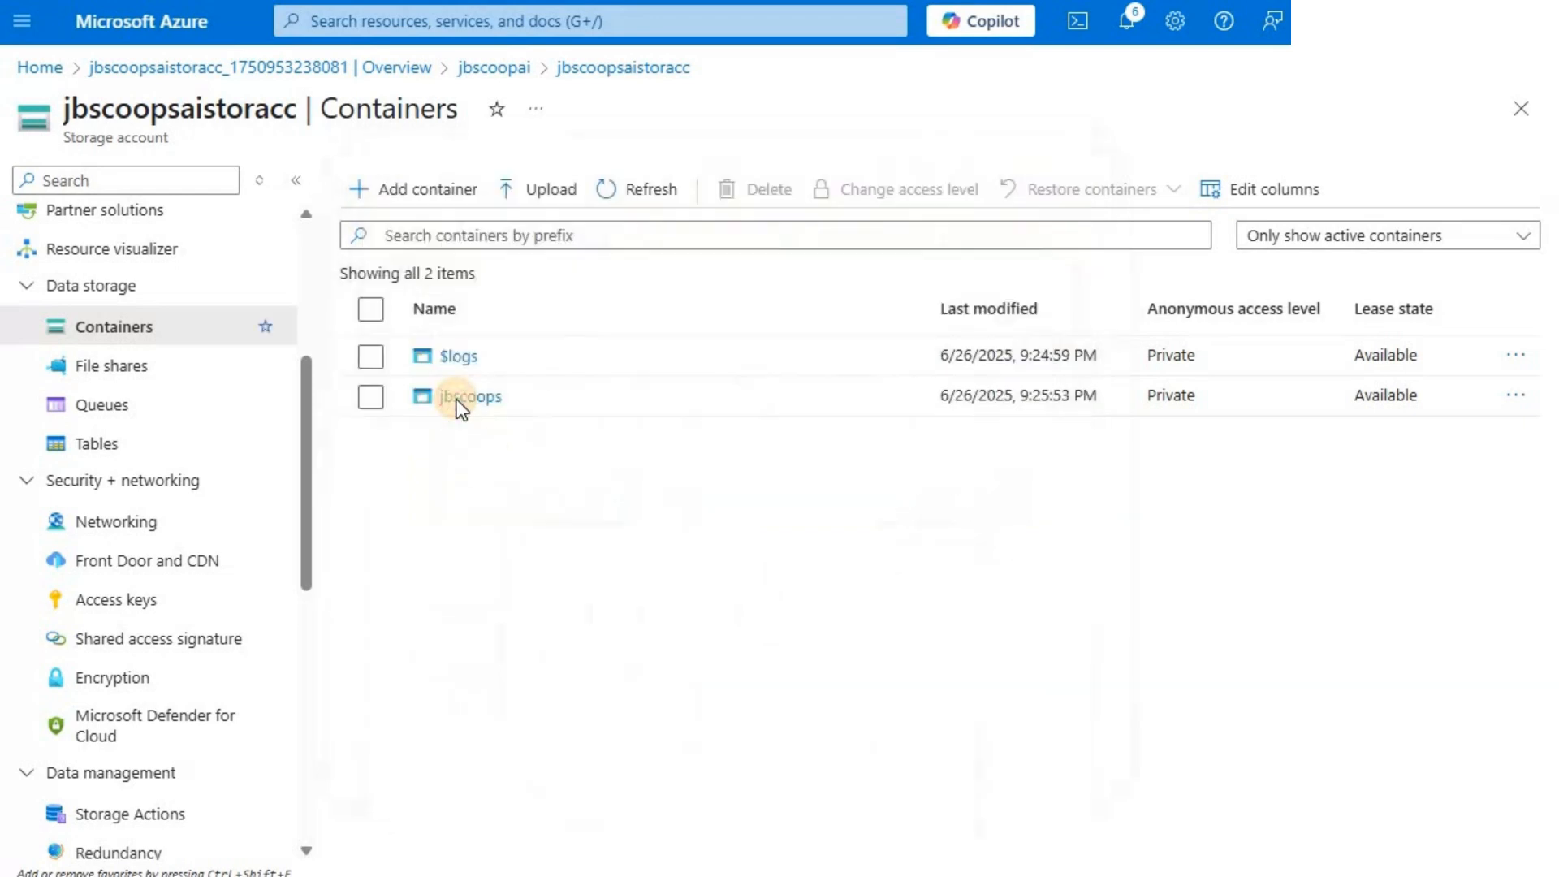
{"action": "left_click", "coordinate": [455, 401]}
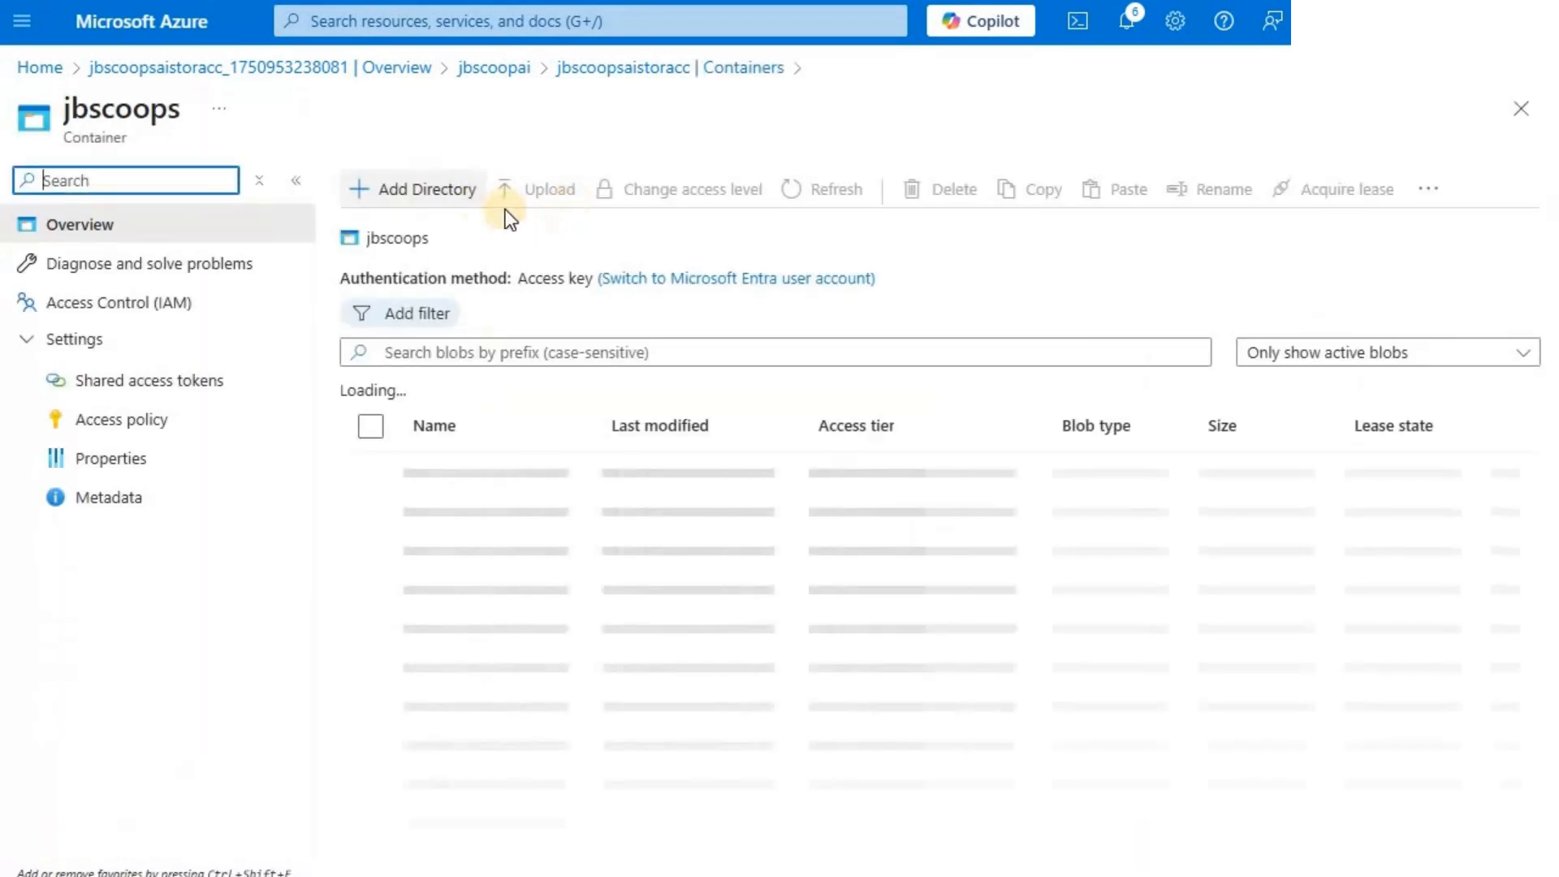
{"action": "left_click", "coordinate": [542, 195]}
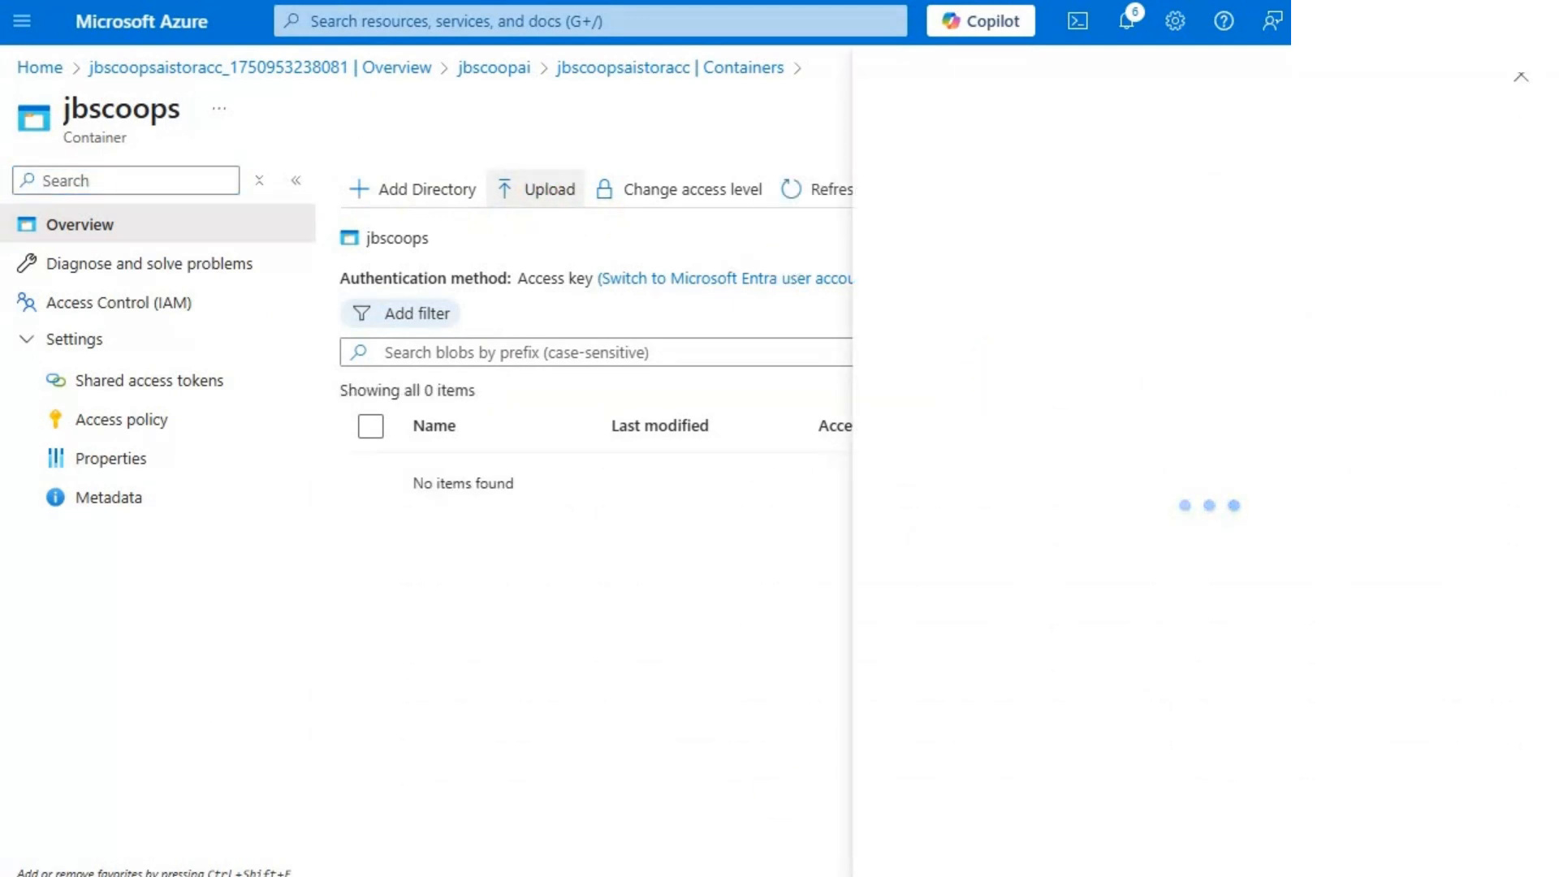
{"action": "key", "text": "alt+Tab"}
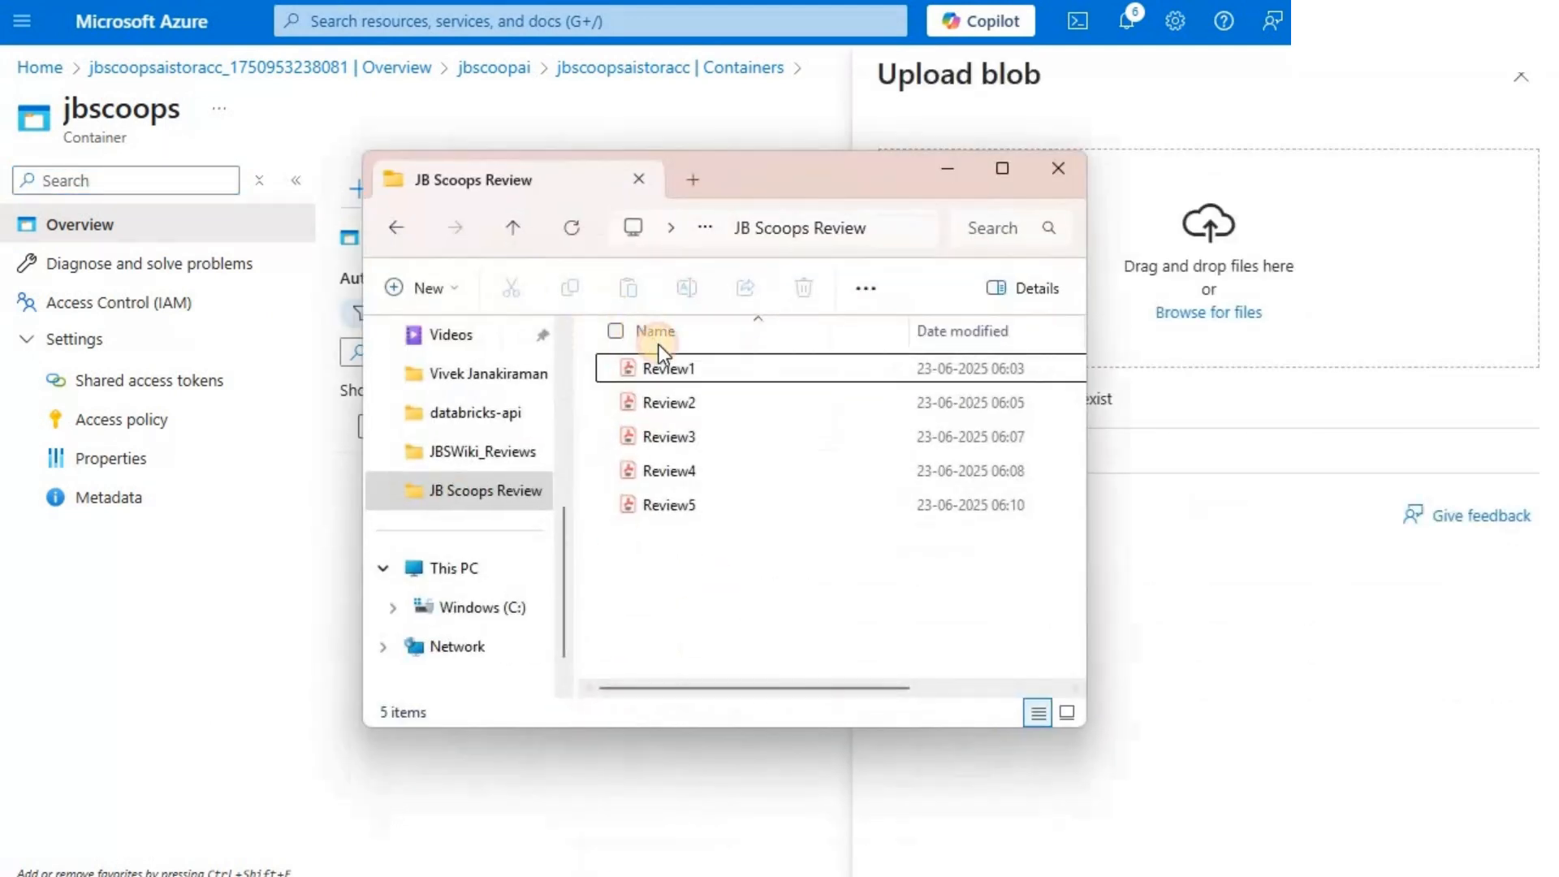
{"action": "key", "text": "ctrl+a"}
{"action": "left_click_drag", "start_coordinate": [666, 367], "coordinate": [1257, 359]}
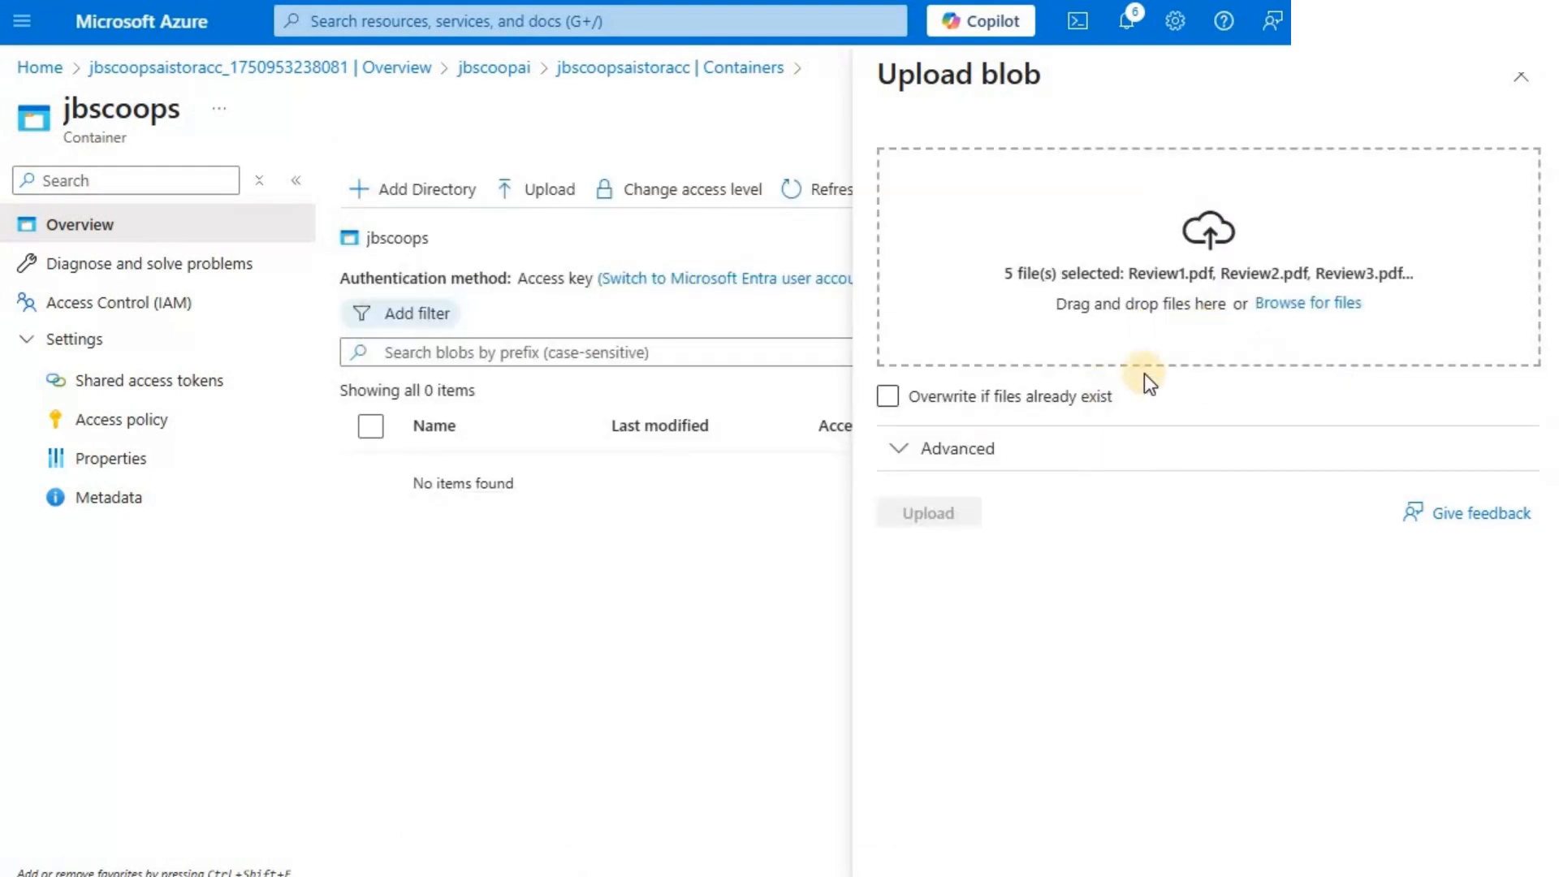
{"action": "left_click", "coordinate": [942, 512]}
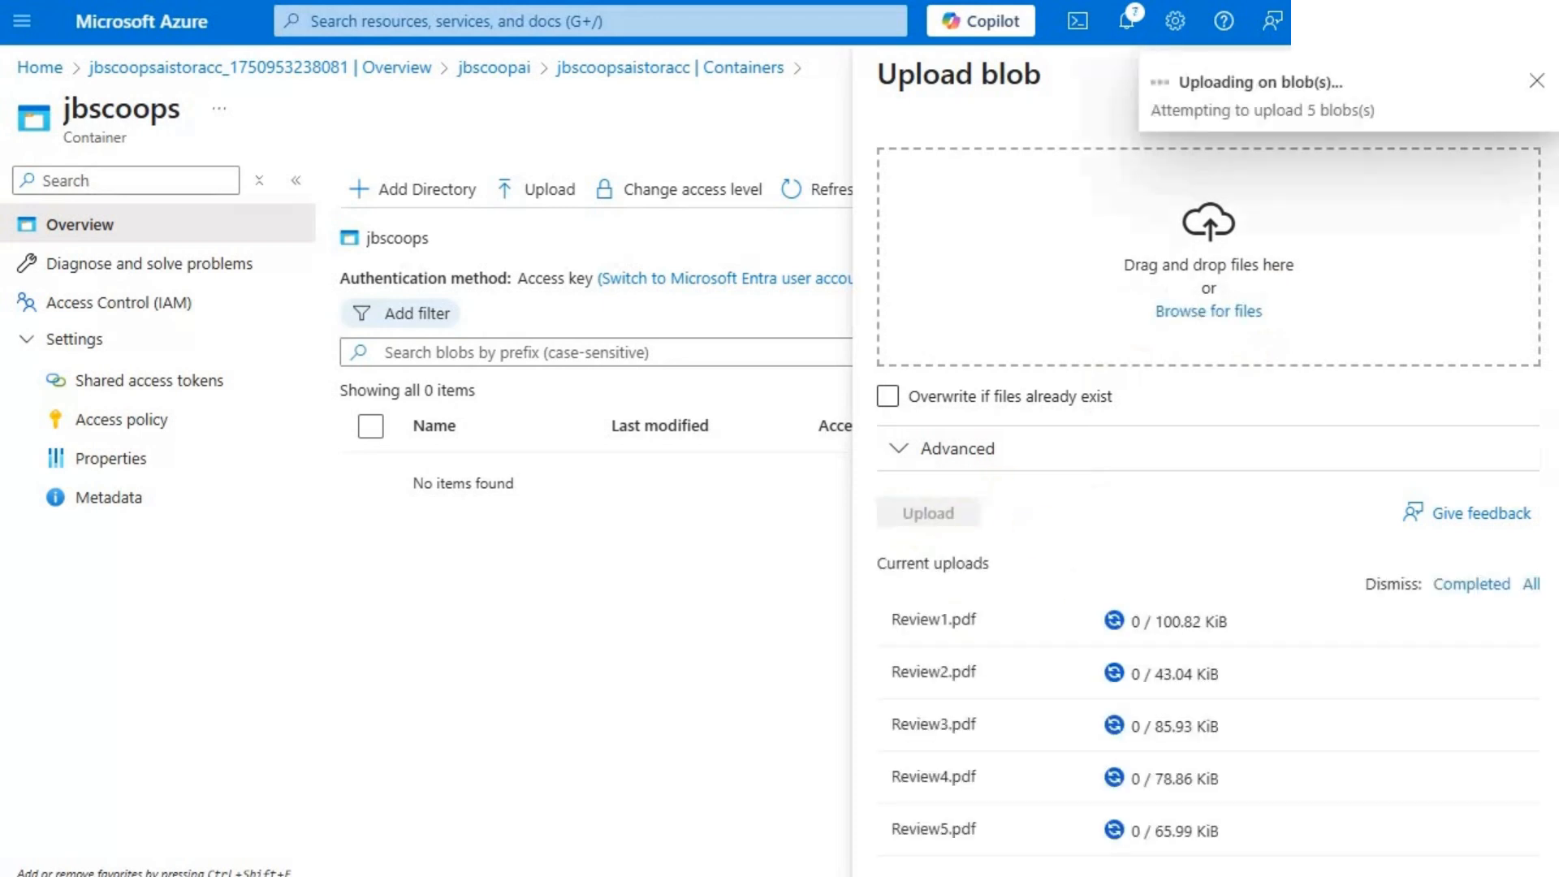
- Switch to the PDF viewer and read the ice cream review in Review1.pdf
{"action": "key", "text": "alt+Tab"}
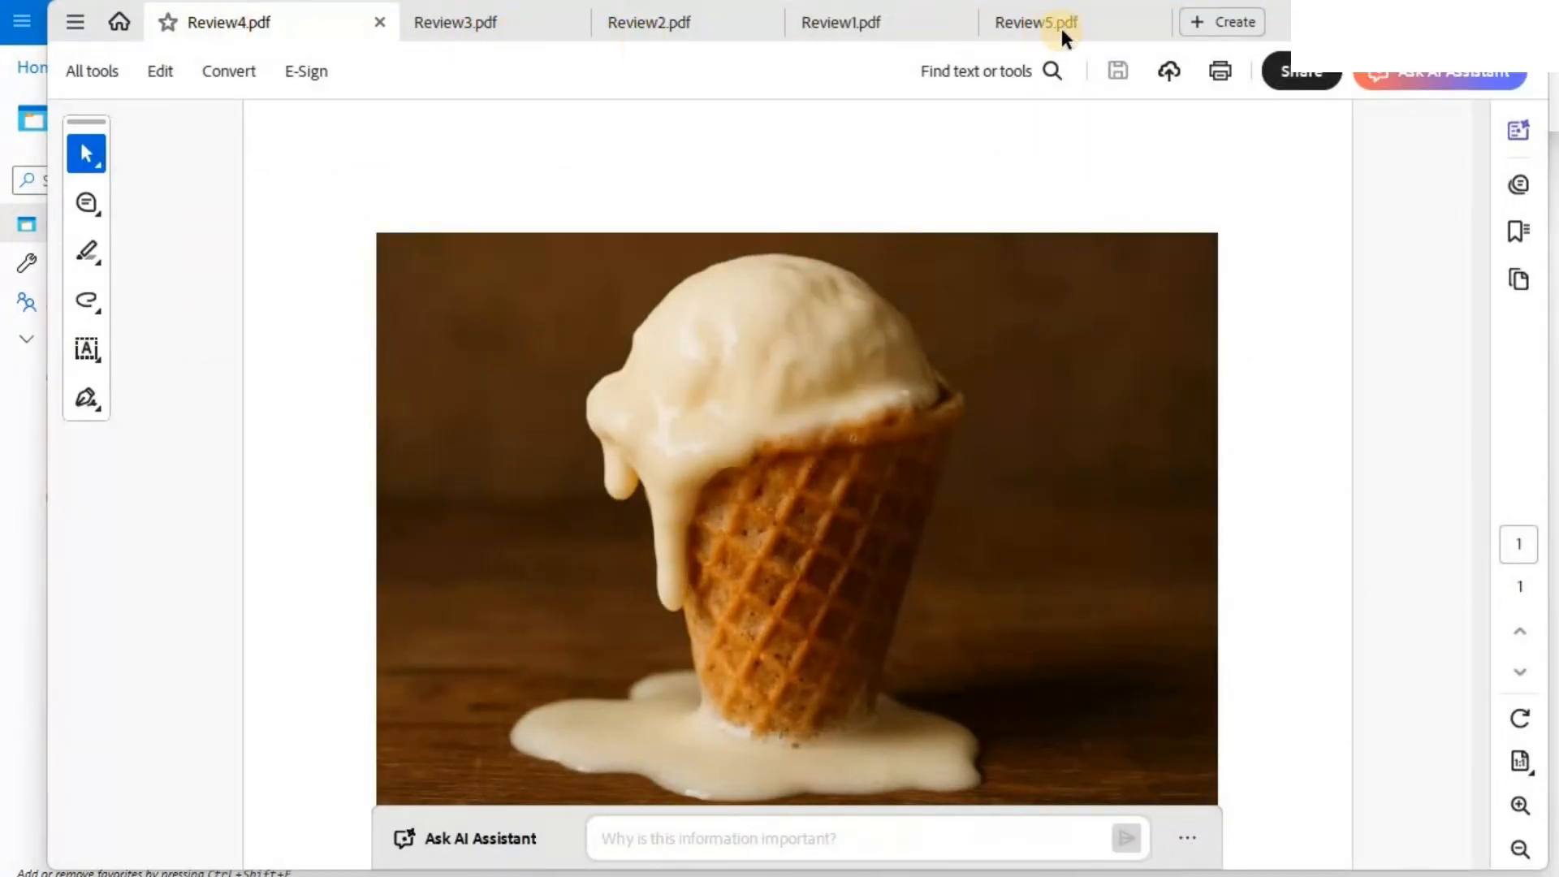
{"action": "left_click", "coordinate": [856, 27]}
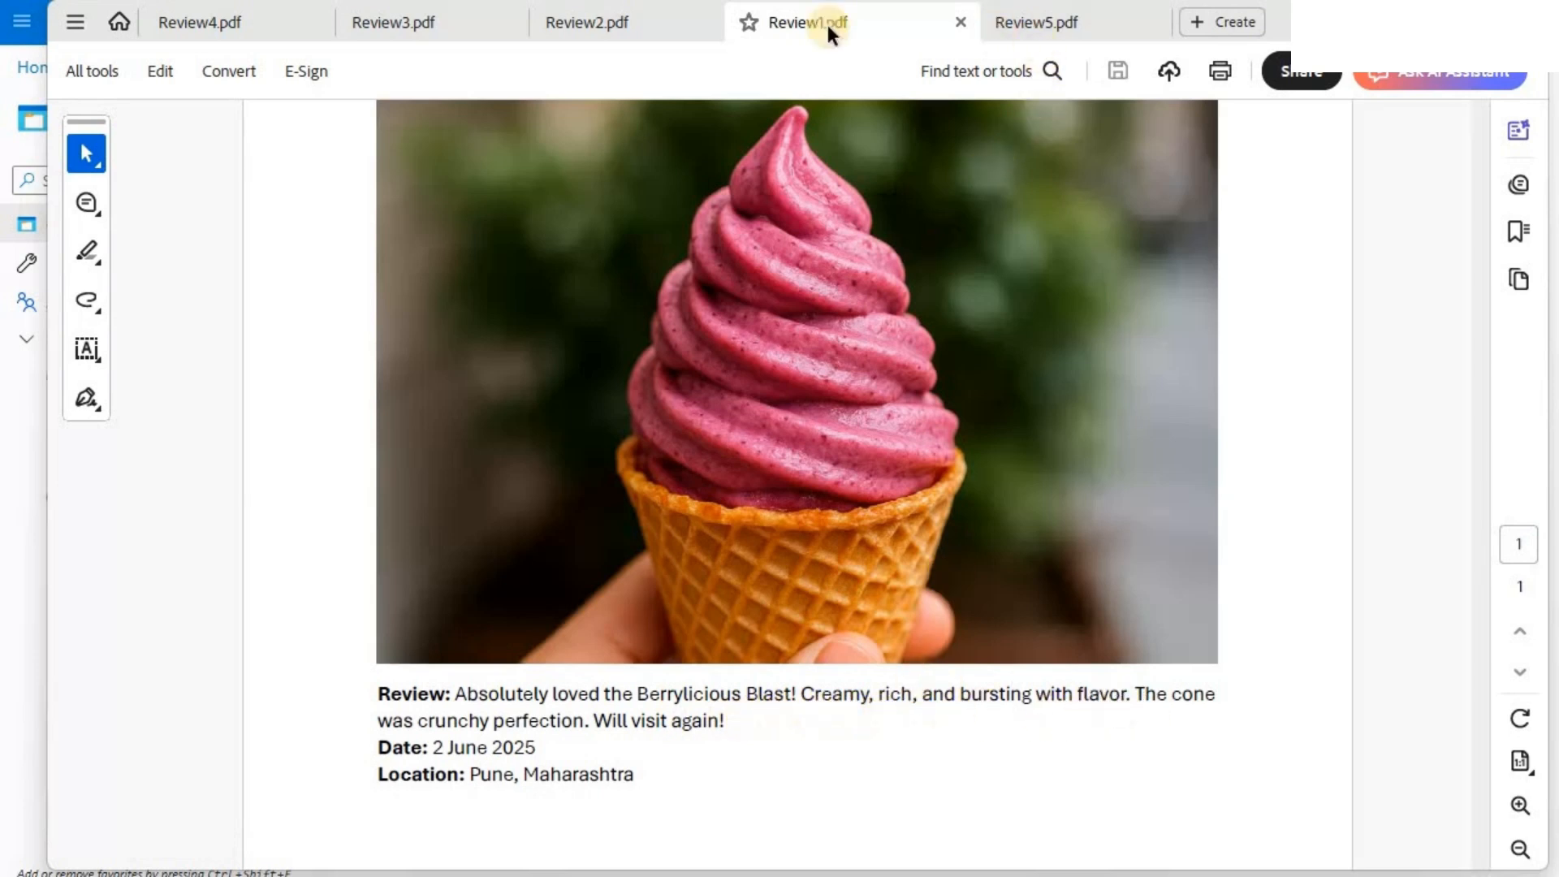
- Read the ice cream review in Review2.pdf, including its date and location
{"action": "left_click", "coordinate": [604, 23]}
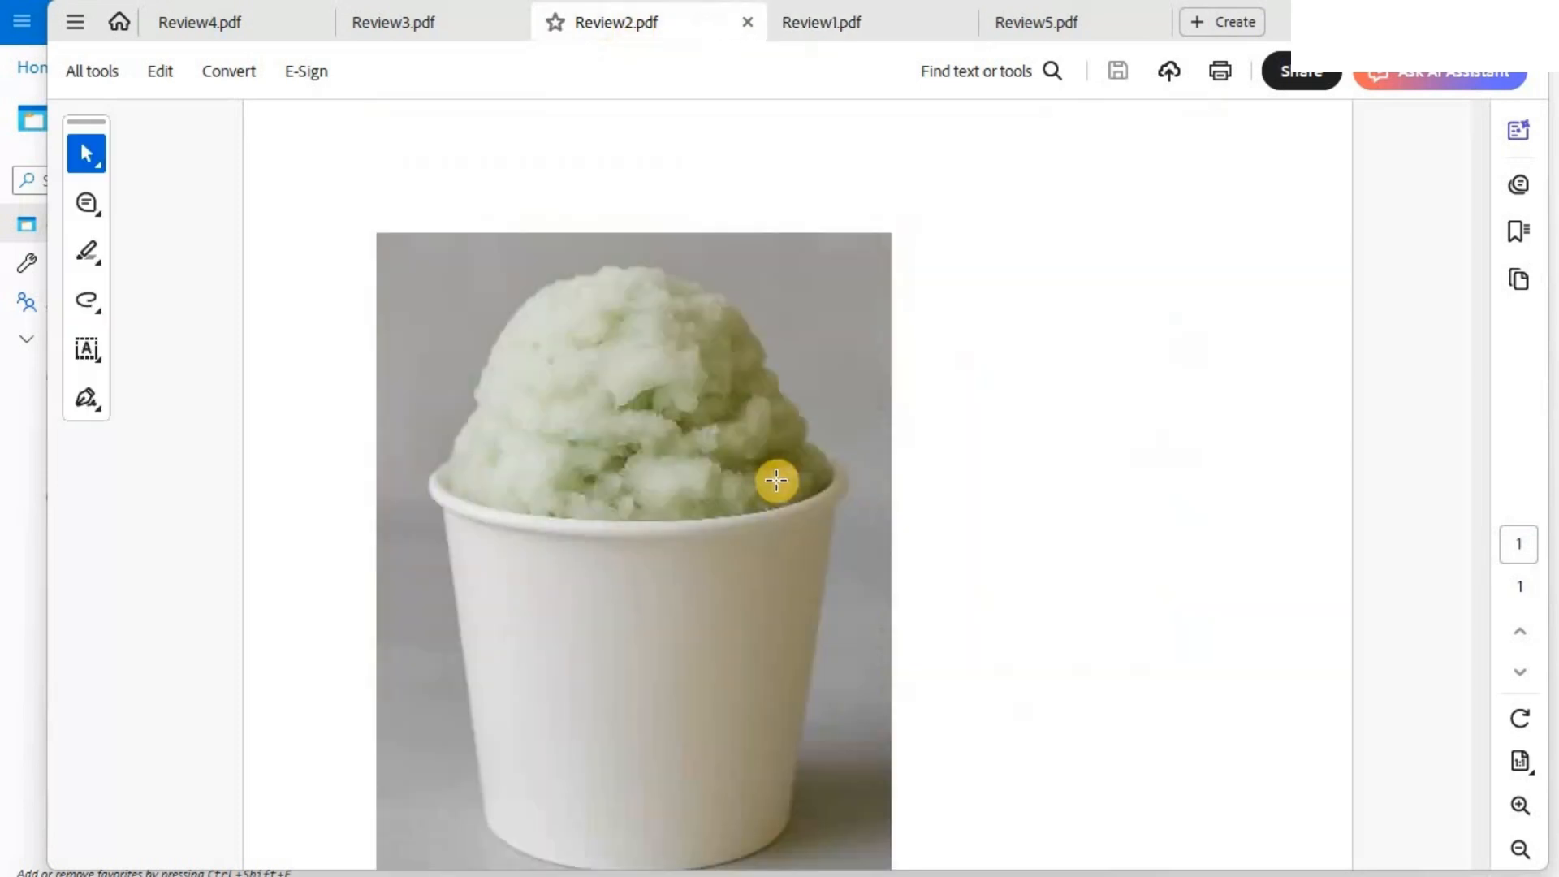
{"action": "scroll", "coordinate": [772, 485], "scroll_direction": "down", "scroll_amount": 5}
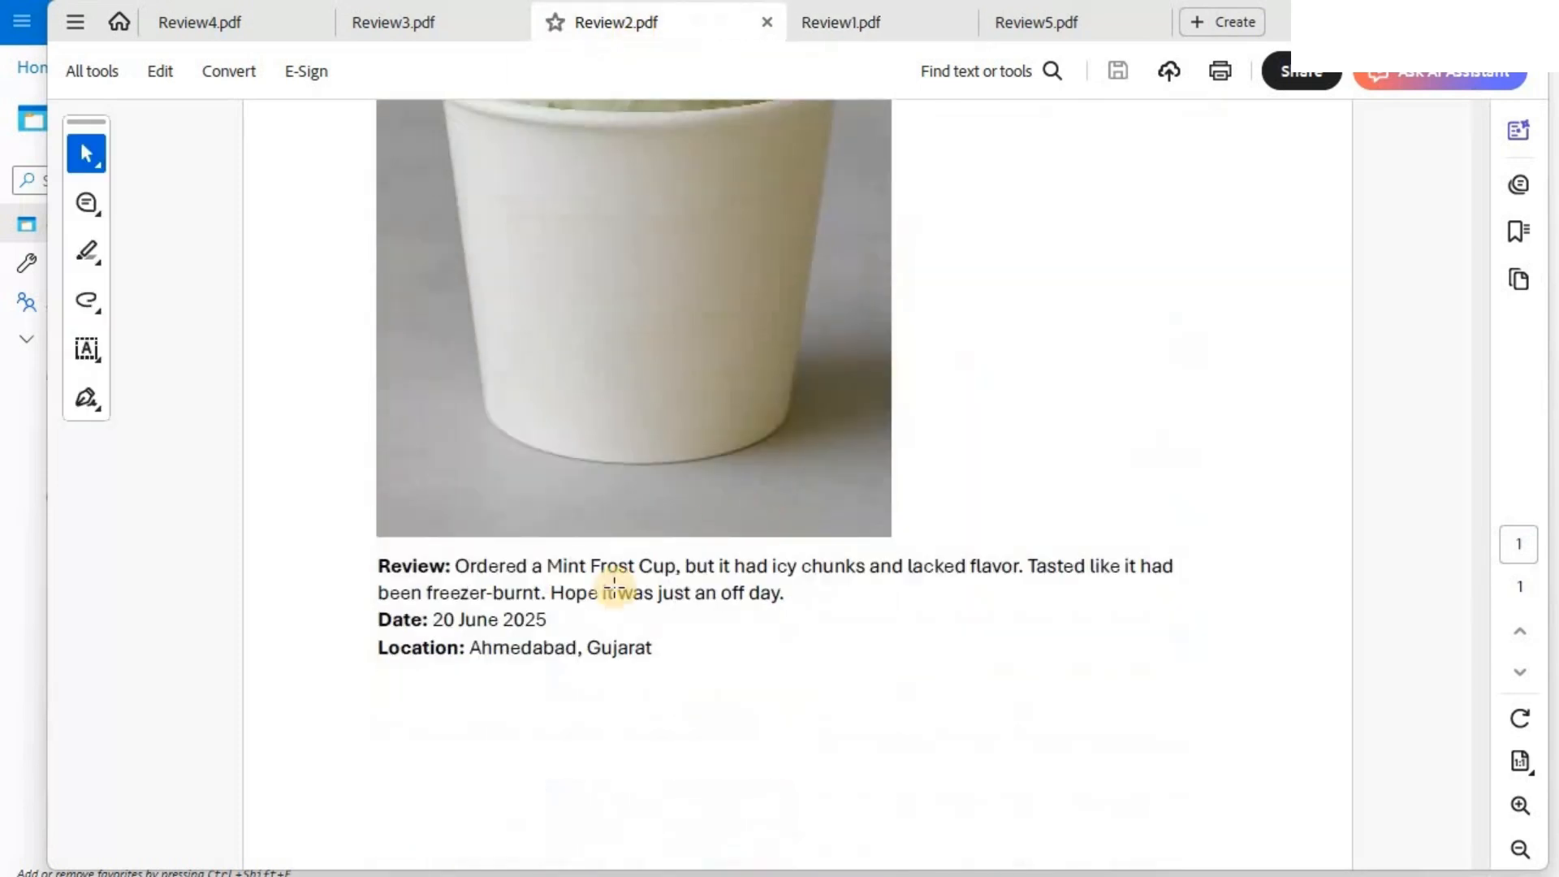
{"action": "scroll", "coordinate": [471, 623], "scroll_direction": "up", "scroll_amount": 2}
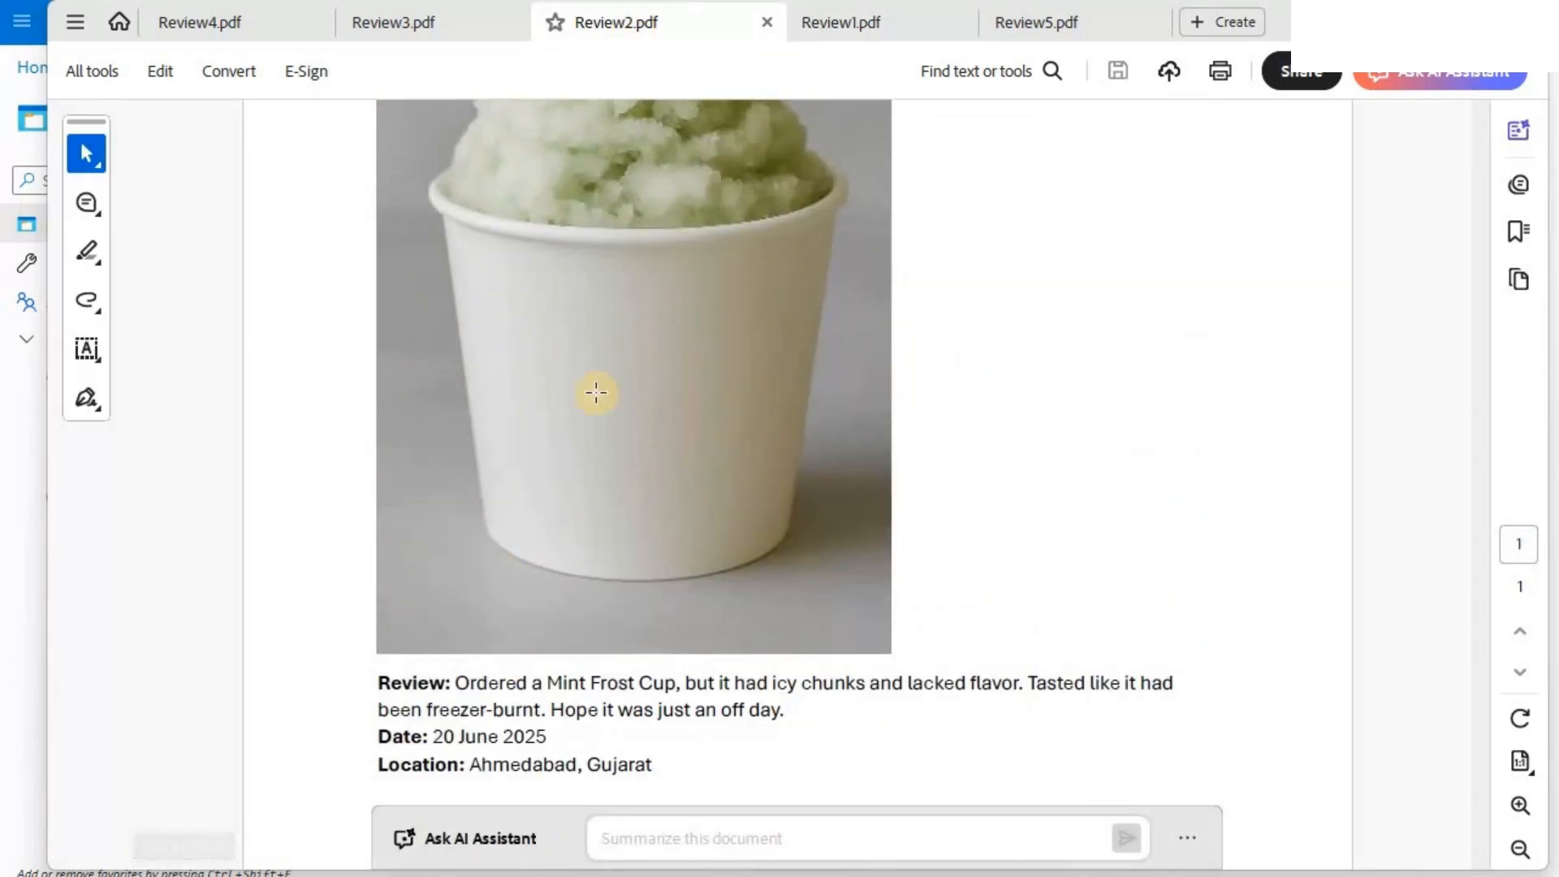
{"action": "scroll", "coordinate": [634, 390], "scroll_direction": "up", "scroll_amount": 2}
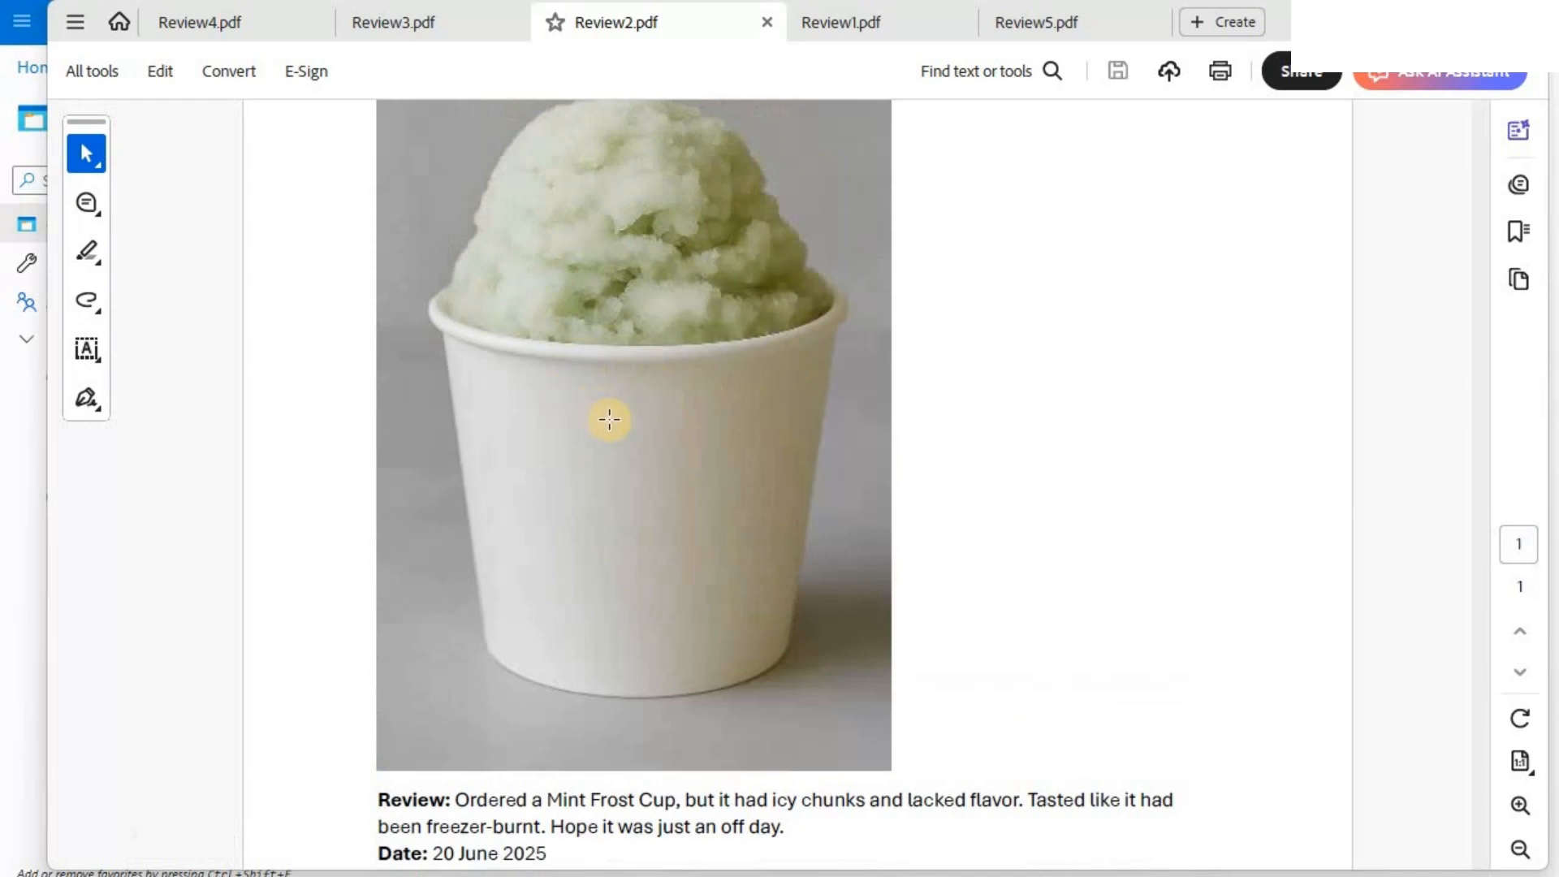
{"action": "scroll", "coordinate": [584, 423], "scroll_direction": "down", "scroll_amount": 3}
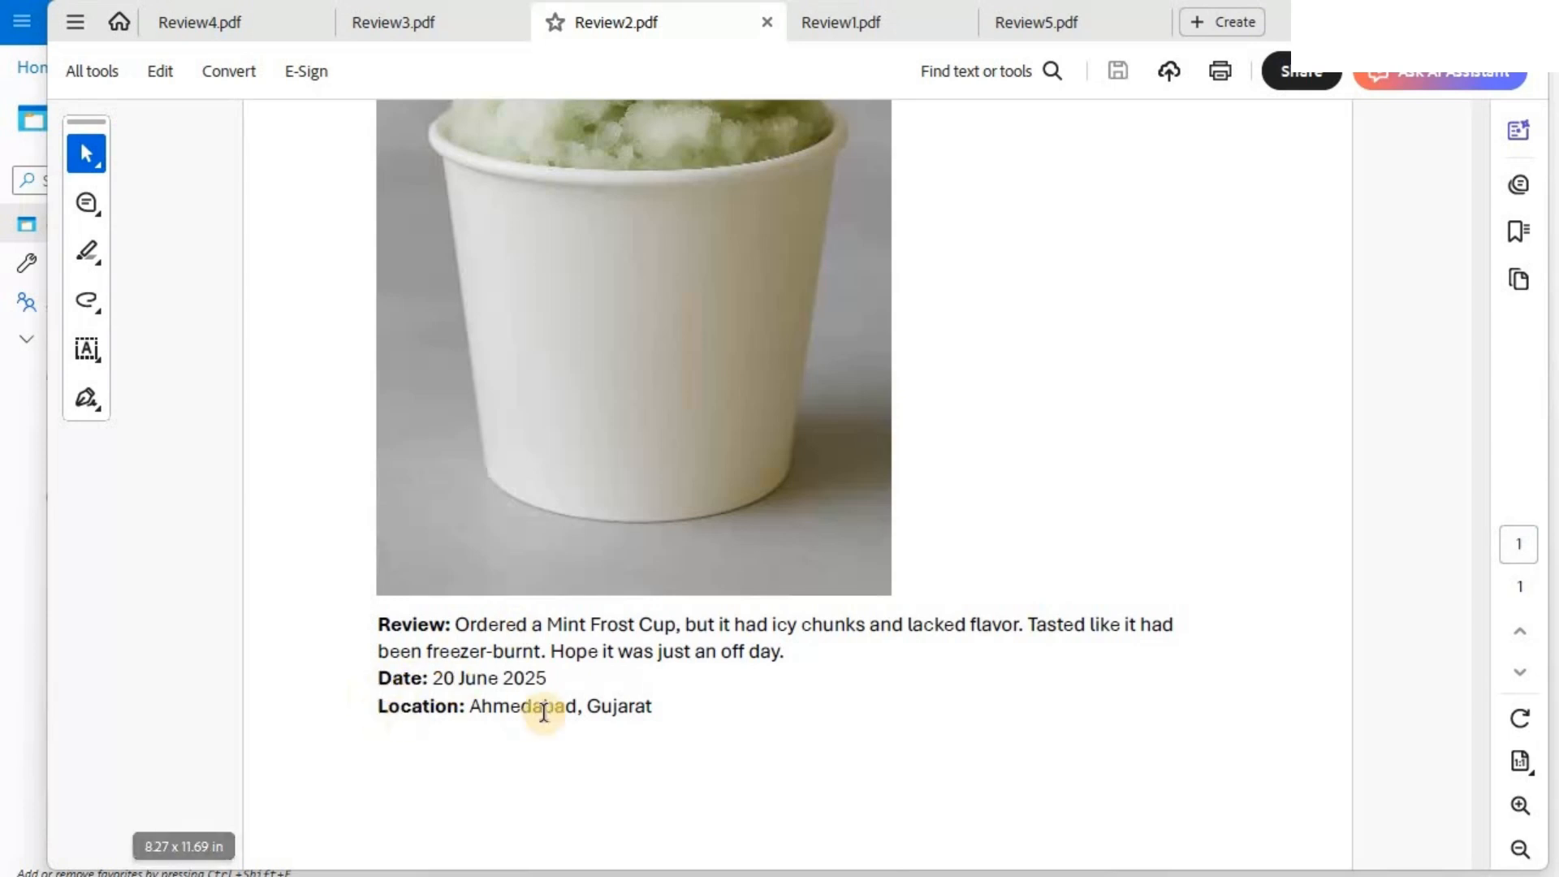
- Look through the remaining reviews in Review4.pdf, Review3.pdf and Review5.pdf, revisiting Review1.pdf along the way
{"action": "left_click", "coordinate": [263, 27]}
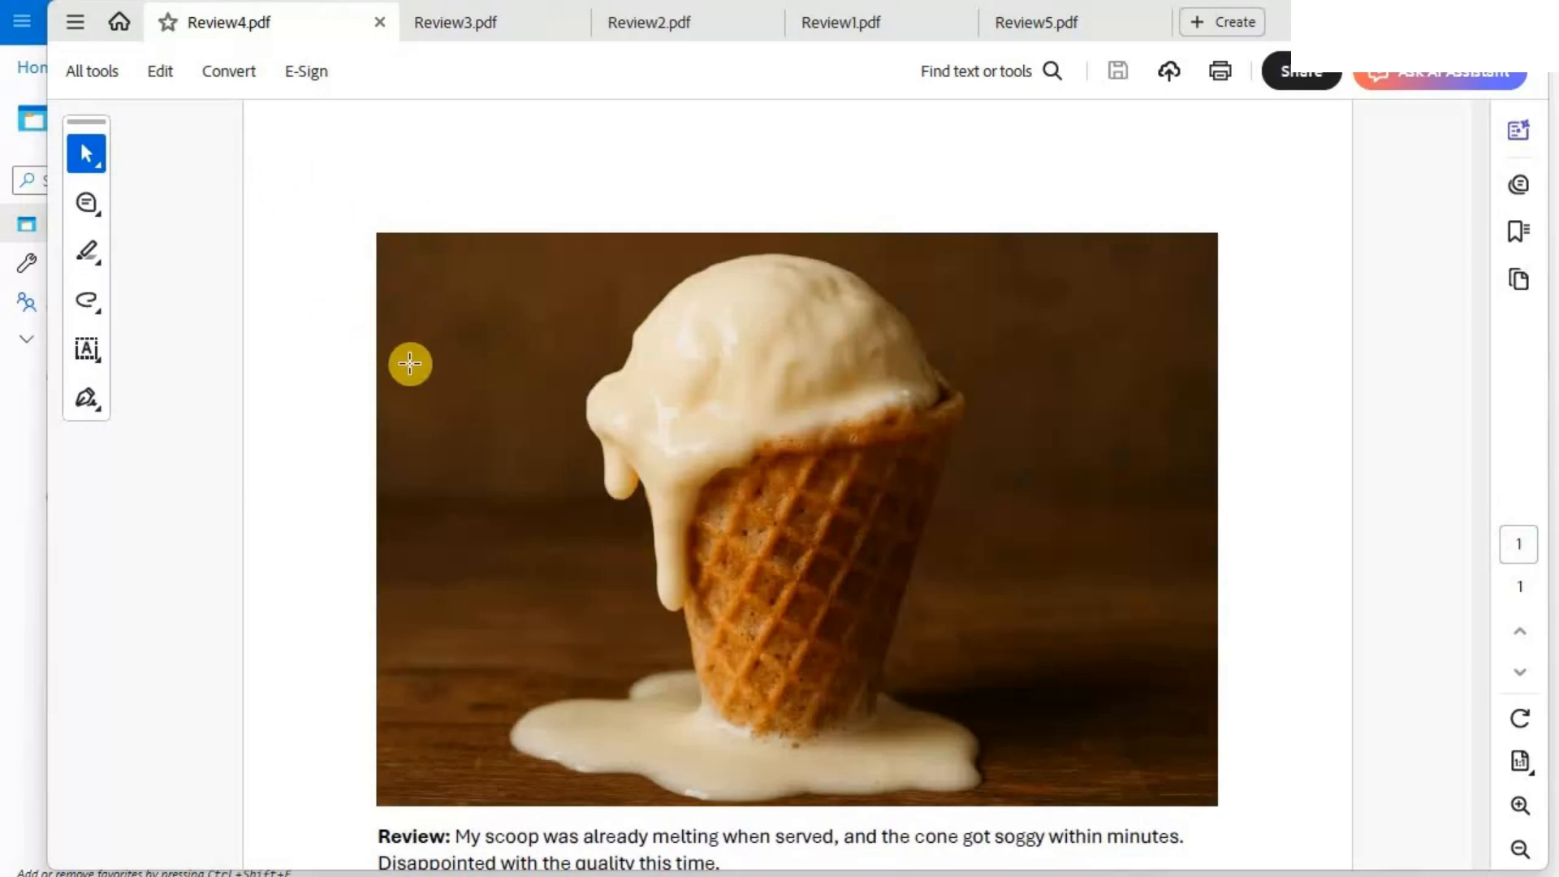
{"action": "scroll", "coordinate": [698, 532], "scroll_direction": "down", "scroll_amount": 2}
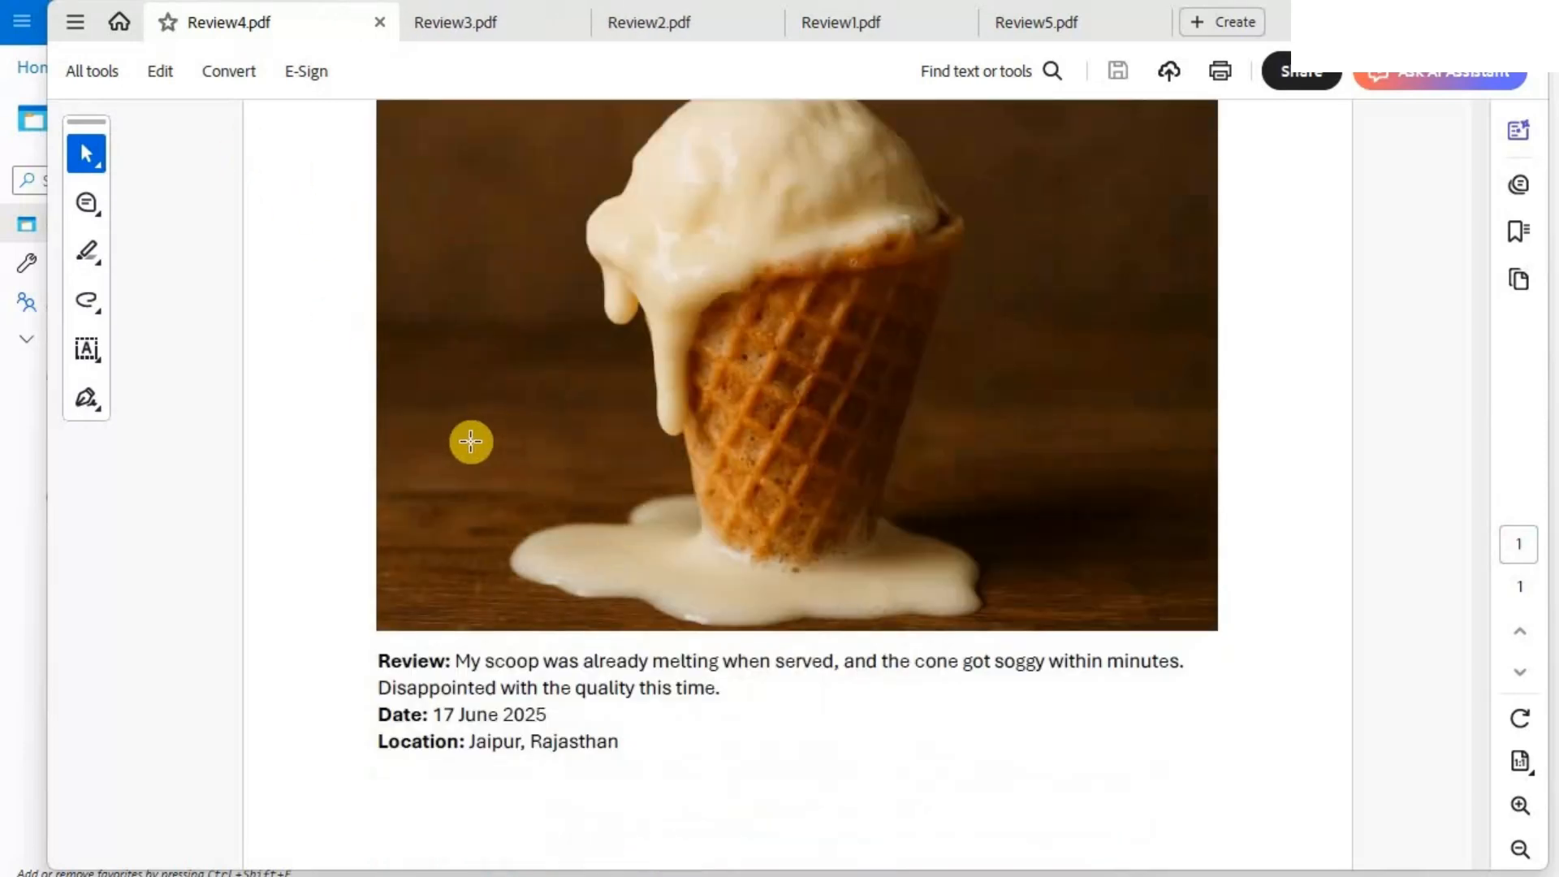
{"action": "left_click", "coordinate": [466, 28]}
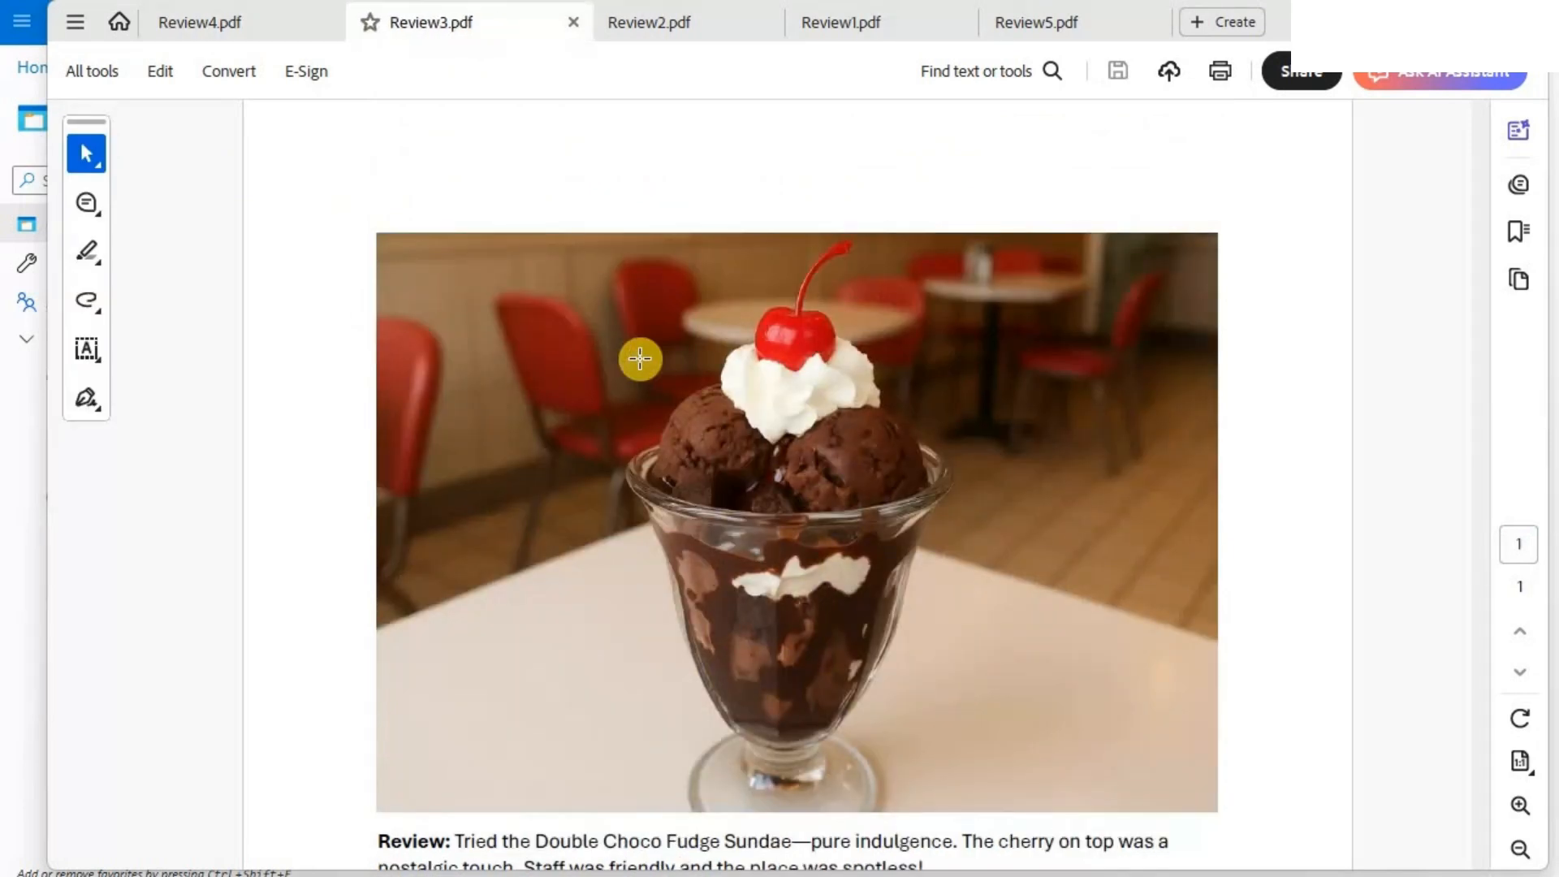
{"action": "scroll", "coordinate": [640, 358], "scroll_direction": "down", "scroll_amount": 3}
{"action": "scroll", "coordinate": [647, 264], "scroll_direction": "up", "scroll_amount": 3}
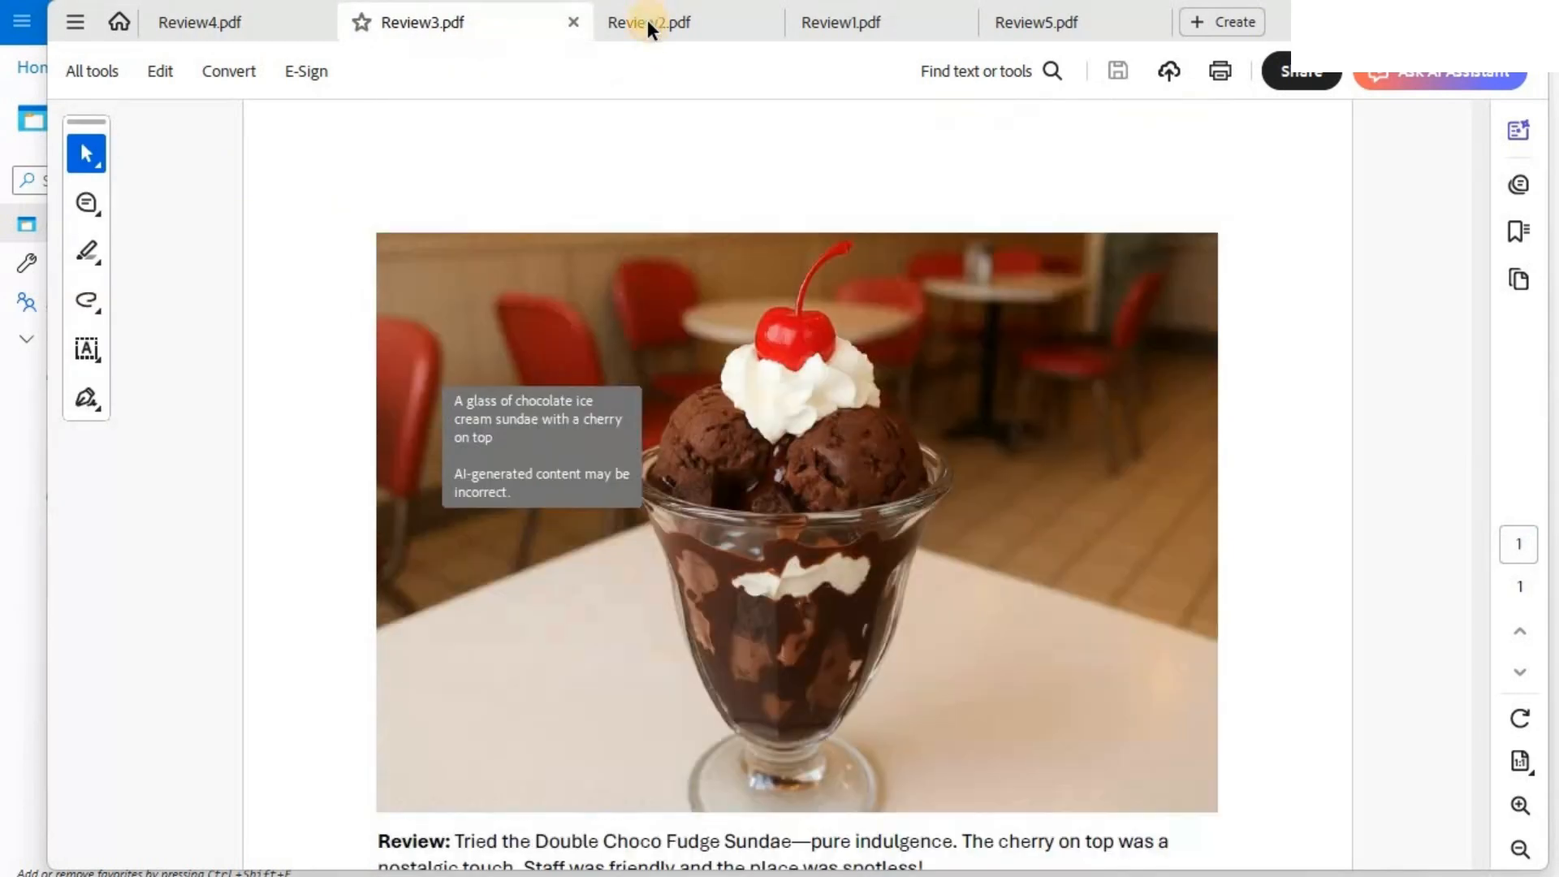
{"action": "left_click", "coordinate": [862, 23]}
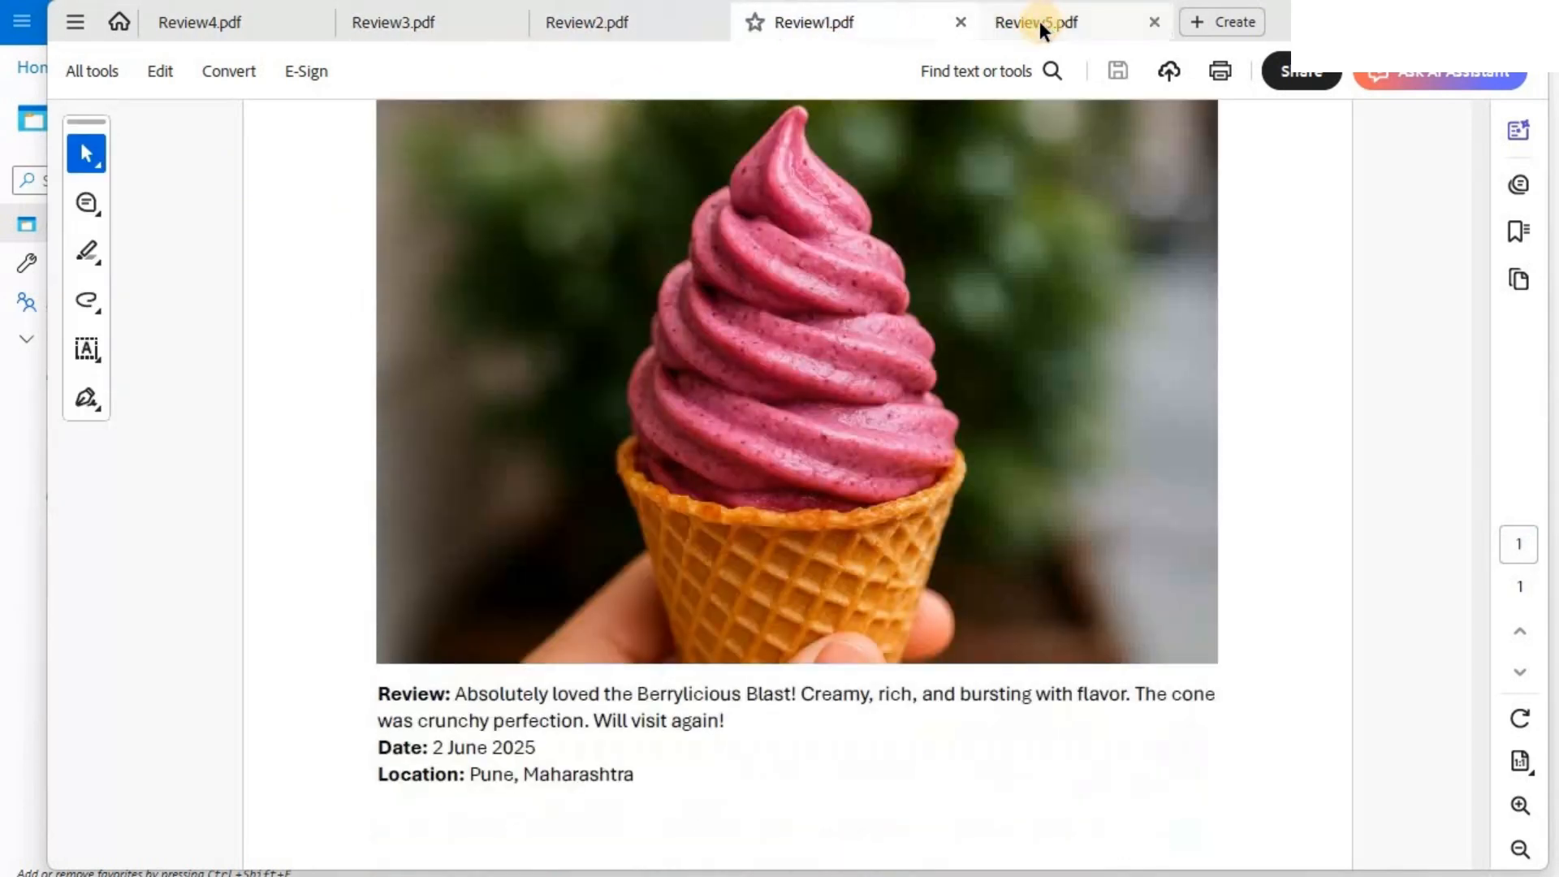
{"action": "scroll", "coordinate": [815, 444], "scroll_direction": "down", "scroll_amount": 2}
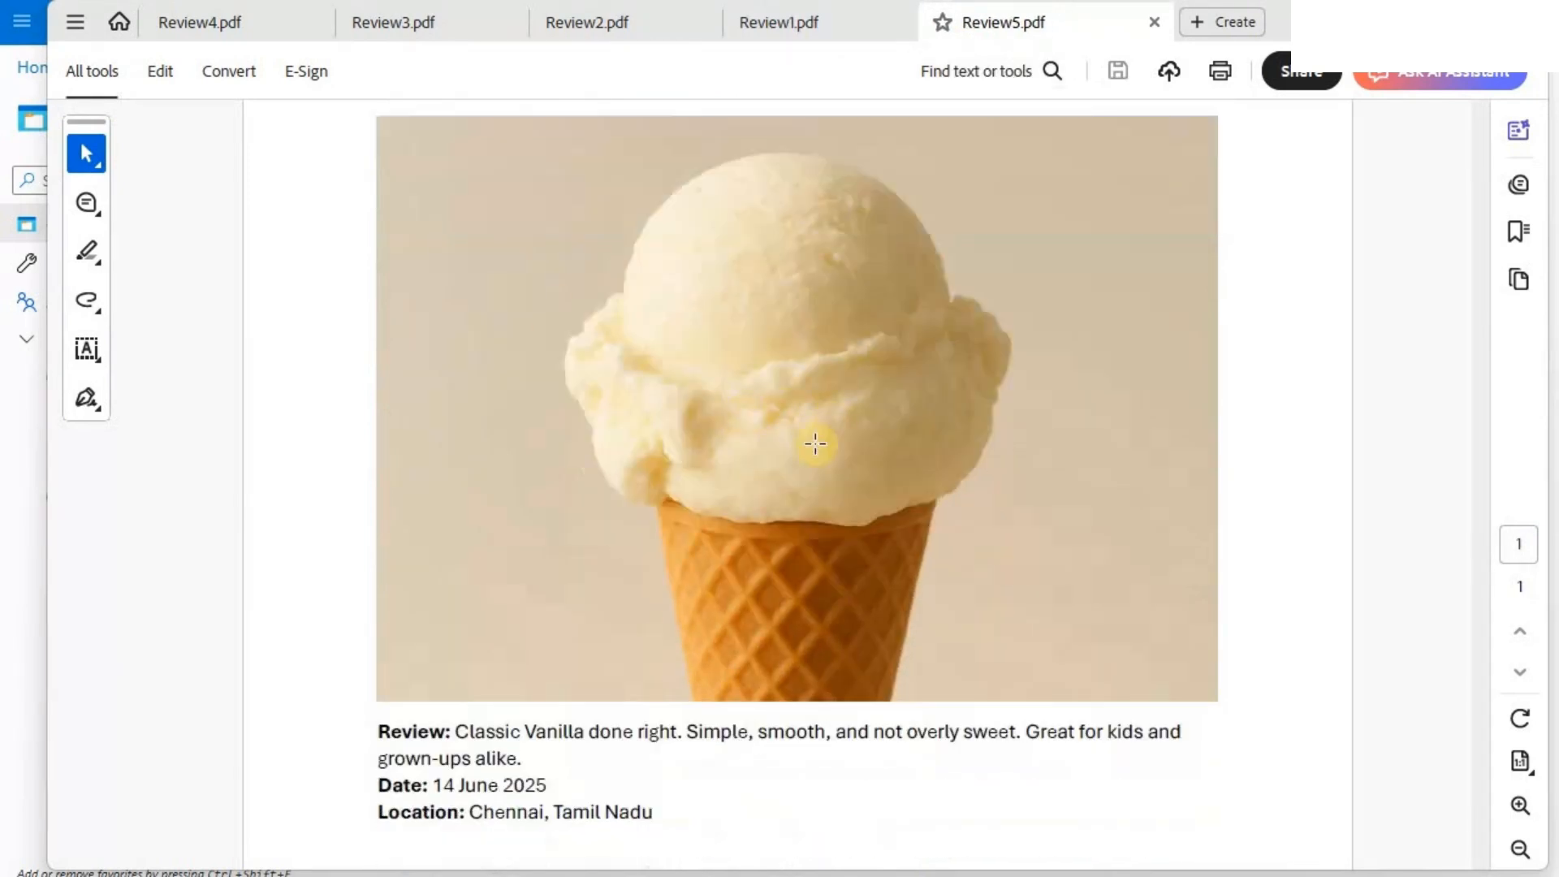
{"action": "scroll", "coordinate": [735, 447], "scroll_direction": "down", "scroll_amount": 1}
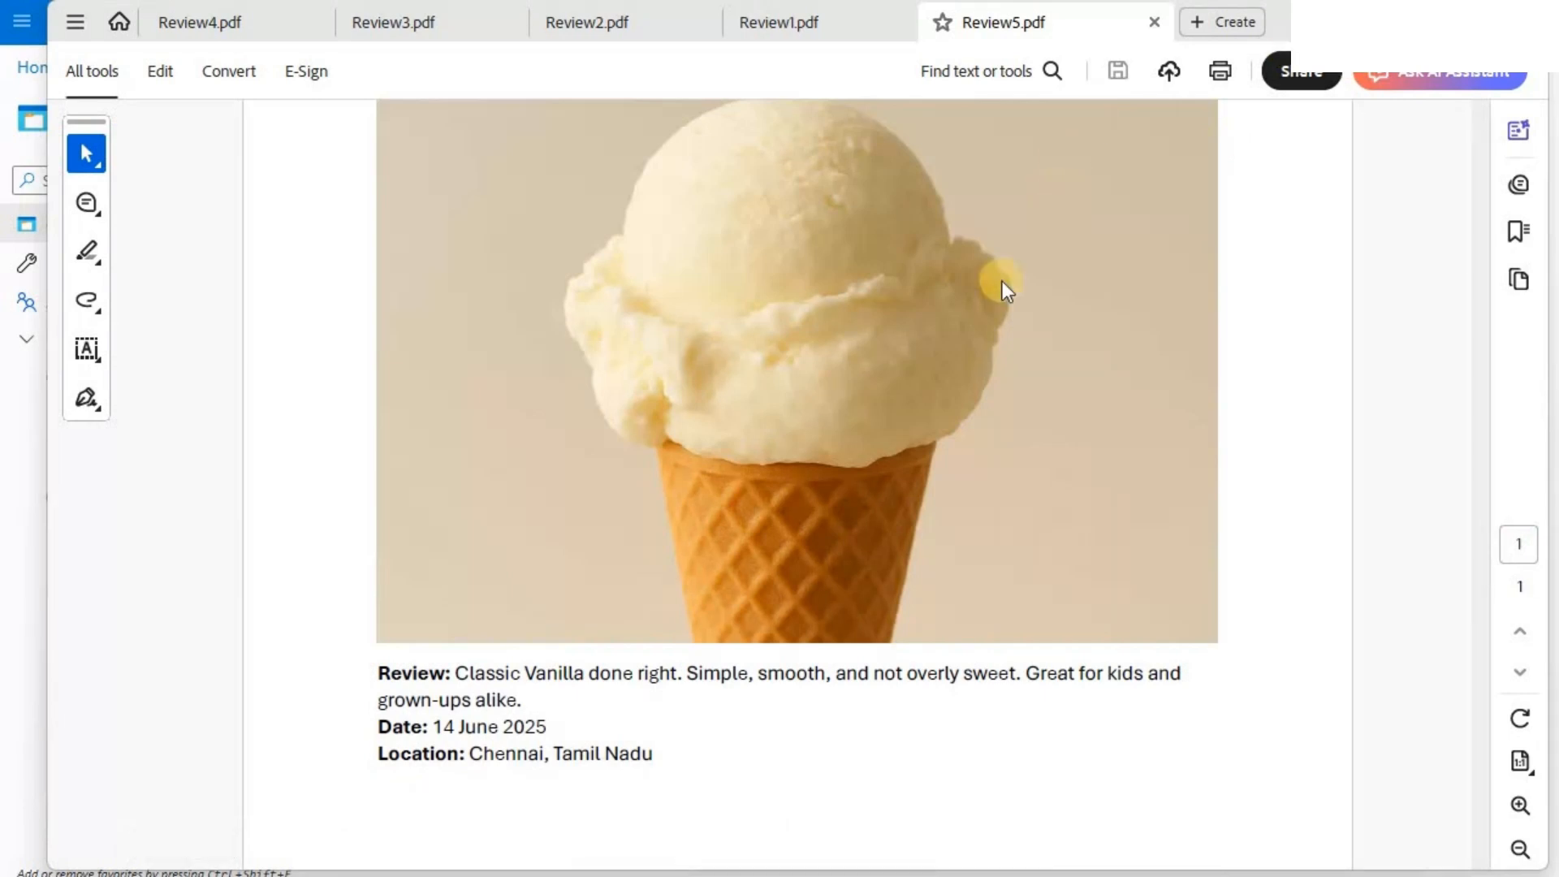
- Switch to the Azure portal and start a data import in the jbaiscoopsearch search service of resource group jbscoopai
{"action": "key", "text": "alt+Tab"}
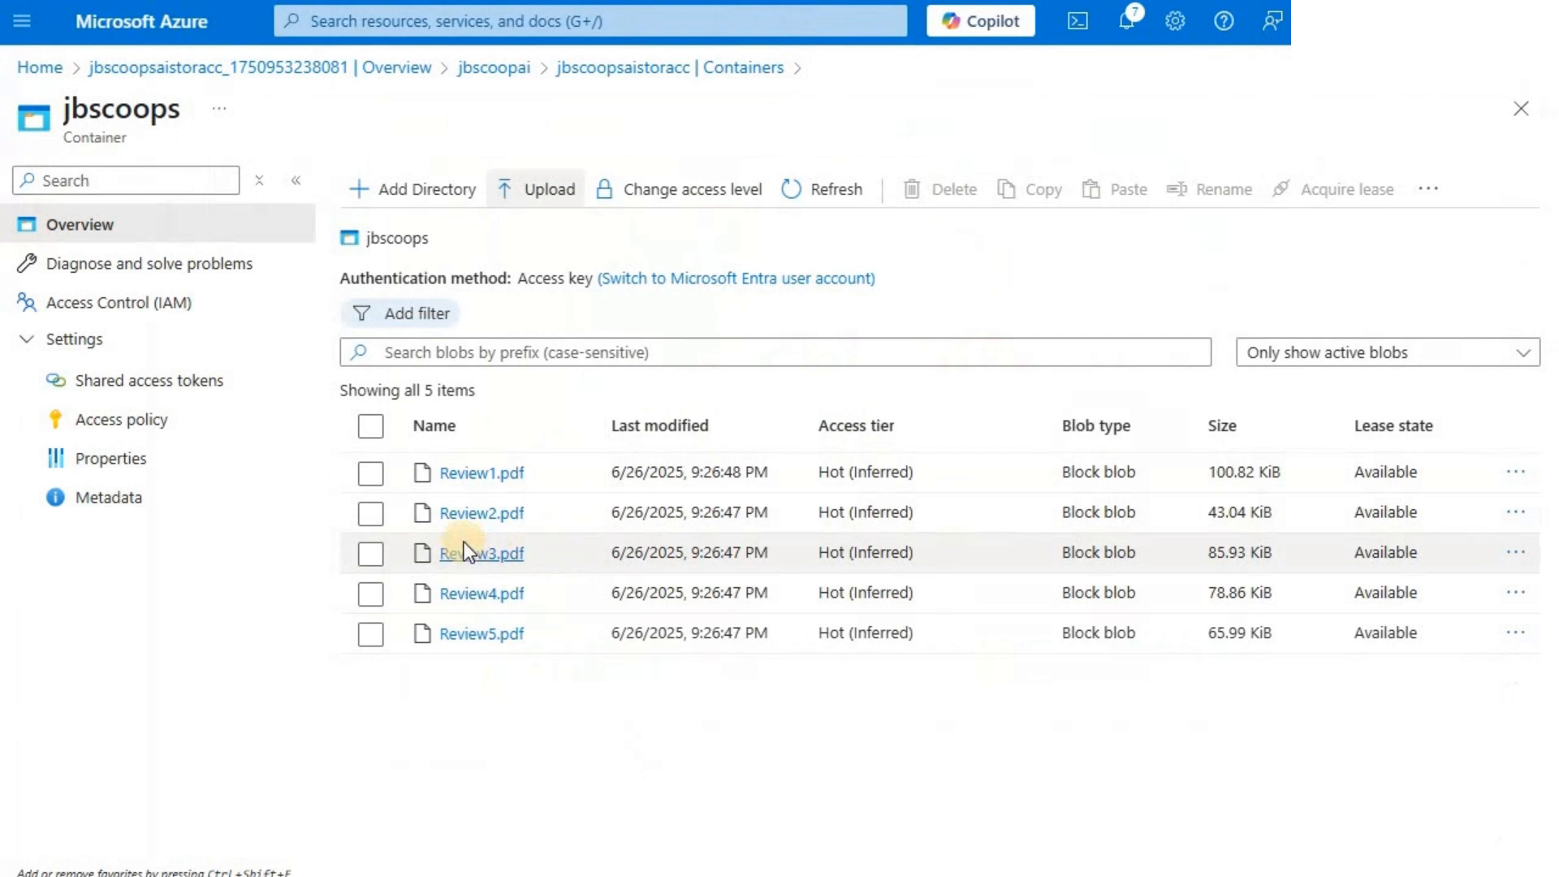
{"action": "left_click", "coordinate": [40, 68]}
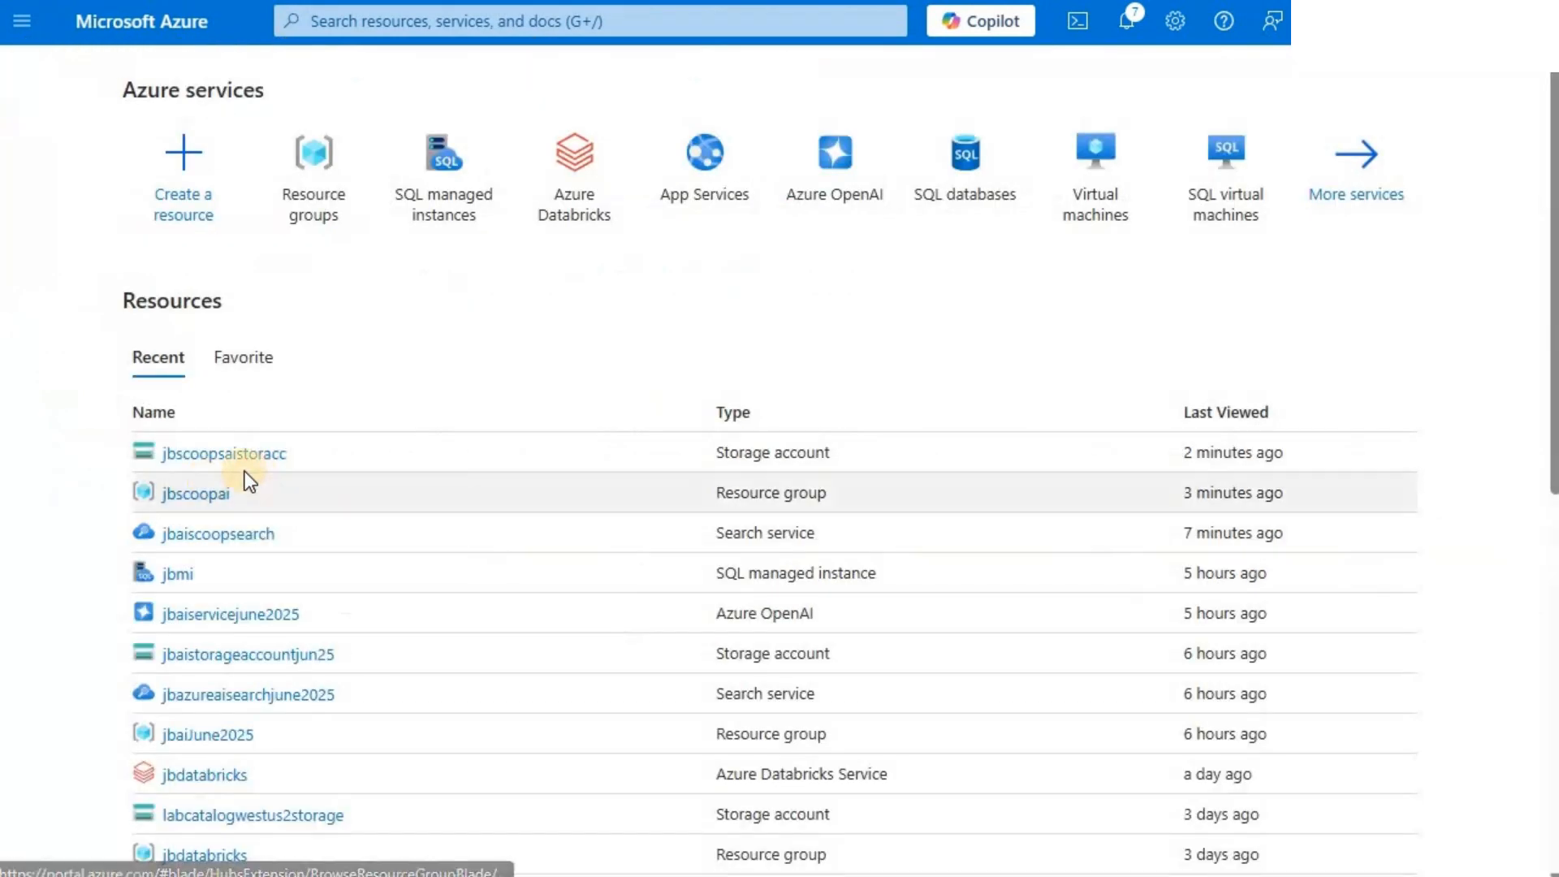
{"action": "left_click", "coordinate": [197, 495]}
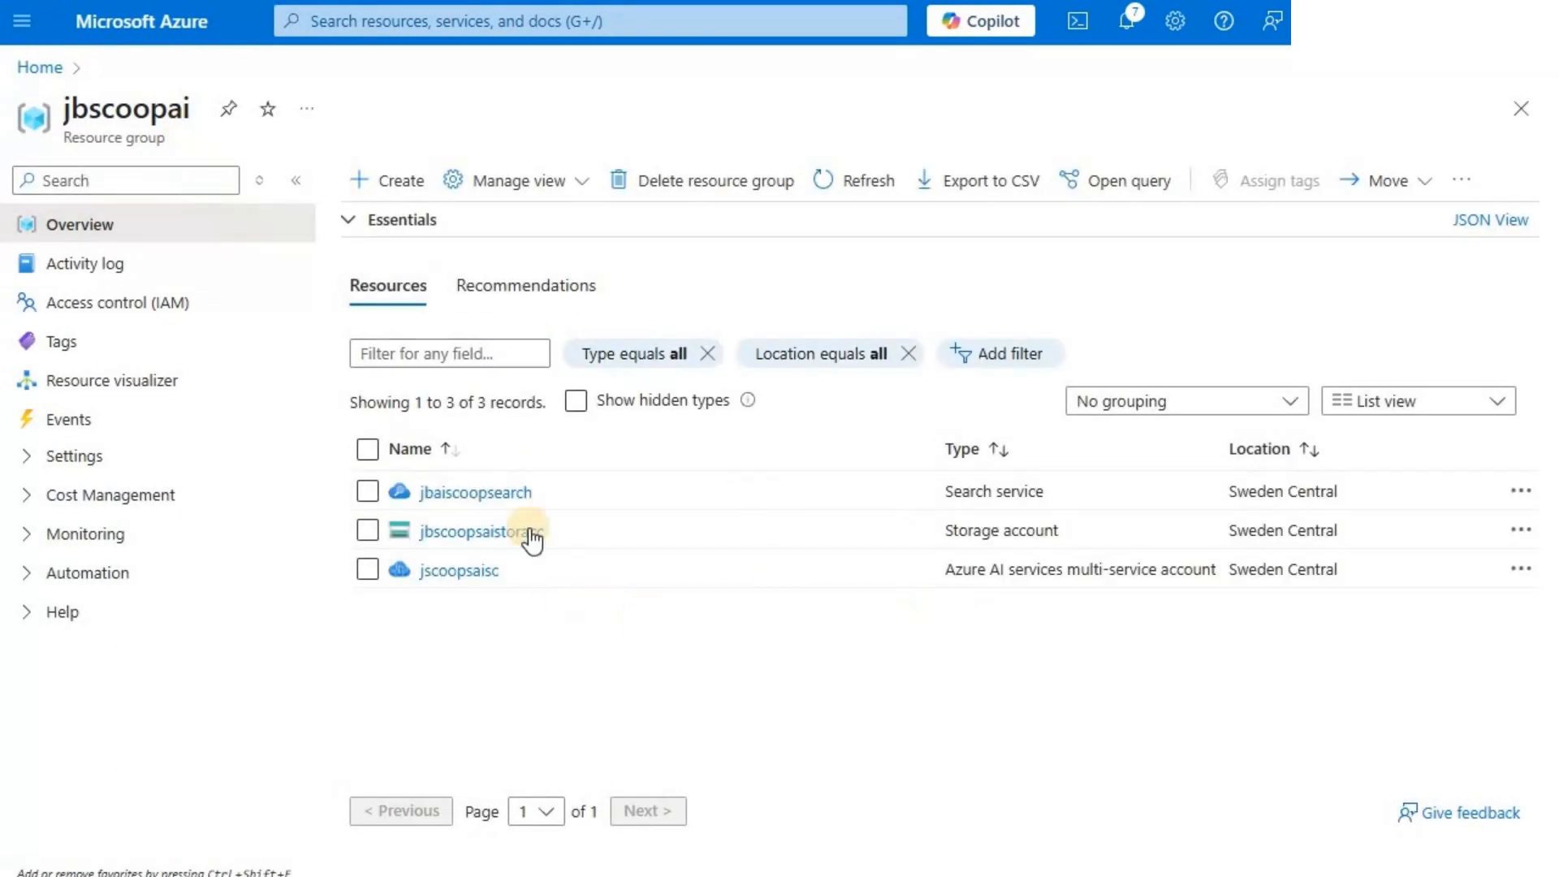
{"action": "left_click", "coordinate": [494, 496]}
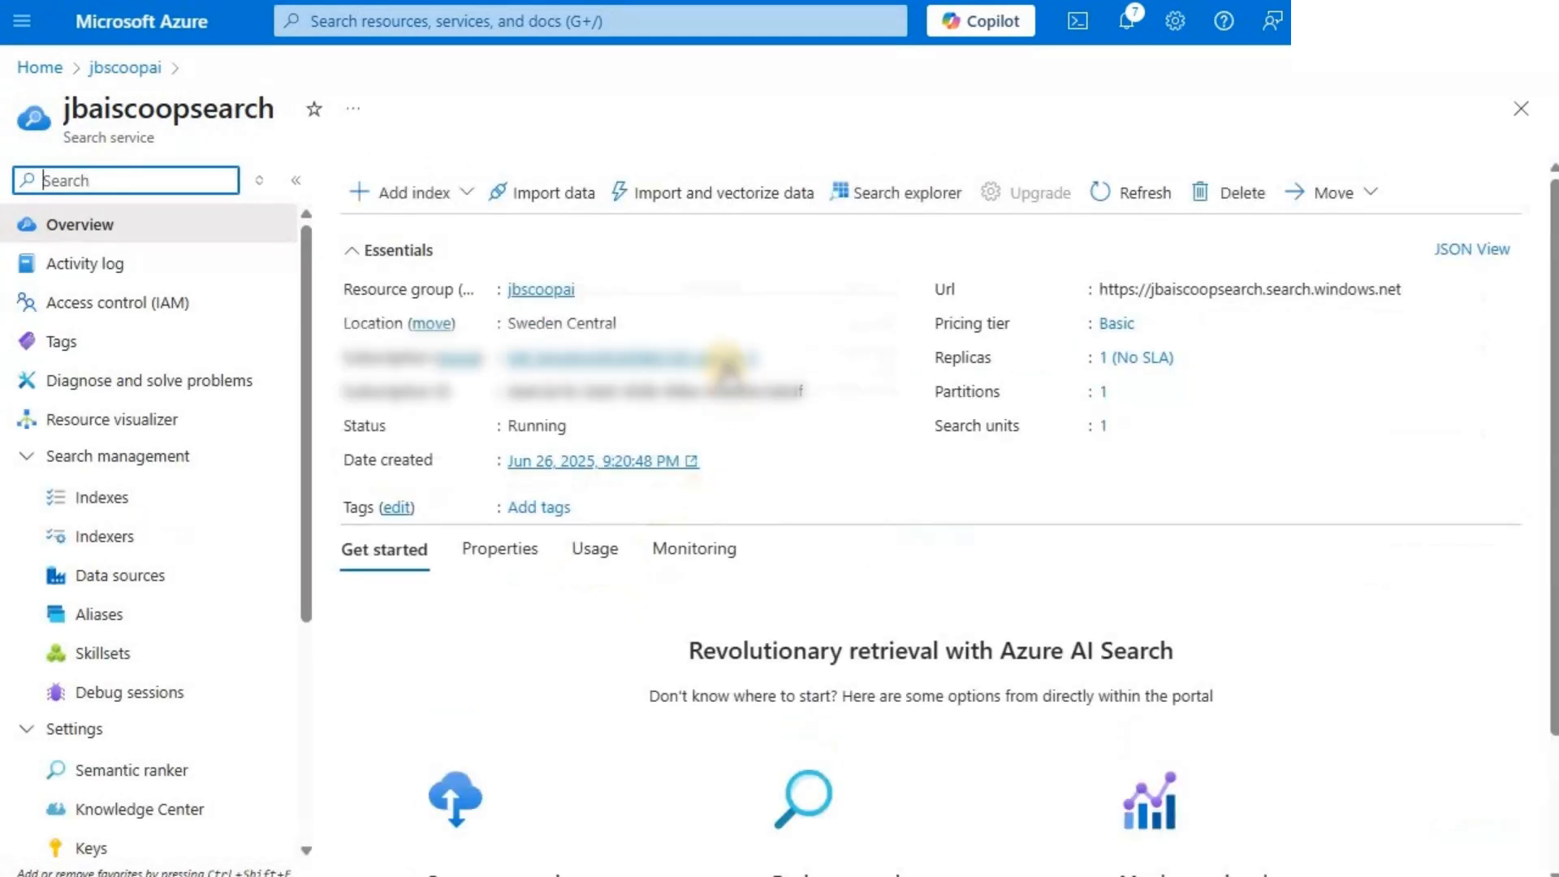
{"action": "left_click", "coordinate": [363, 254]}
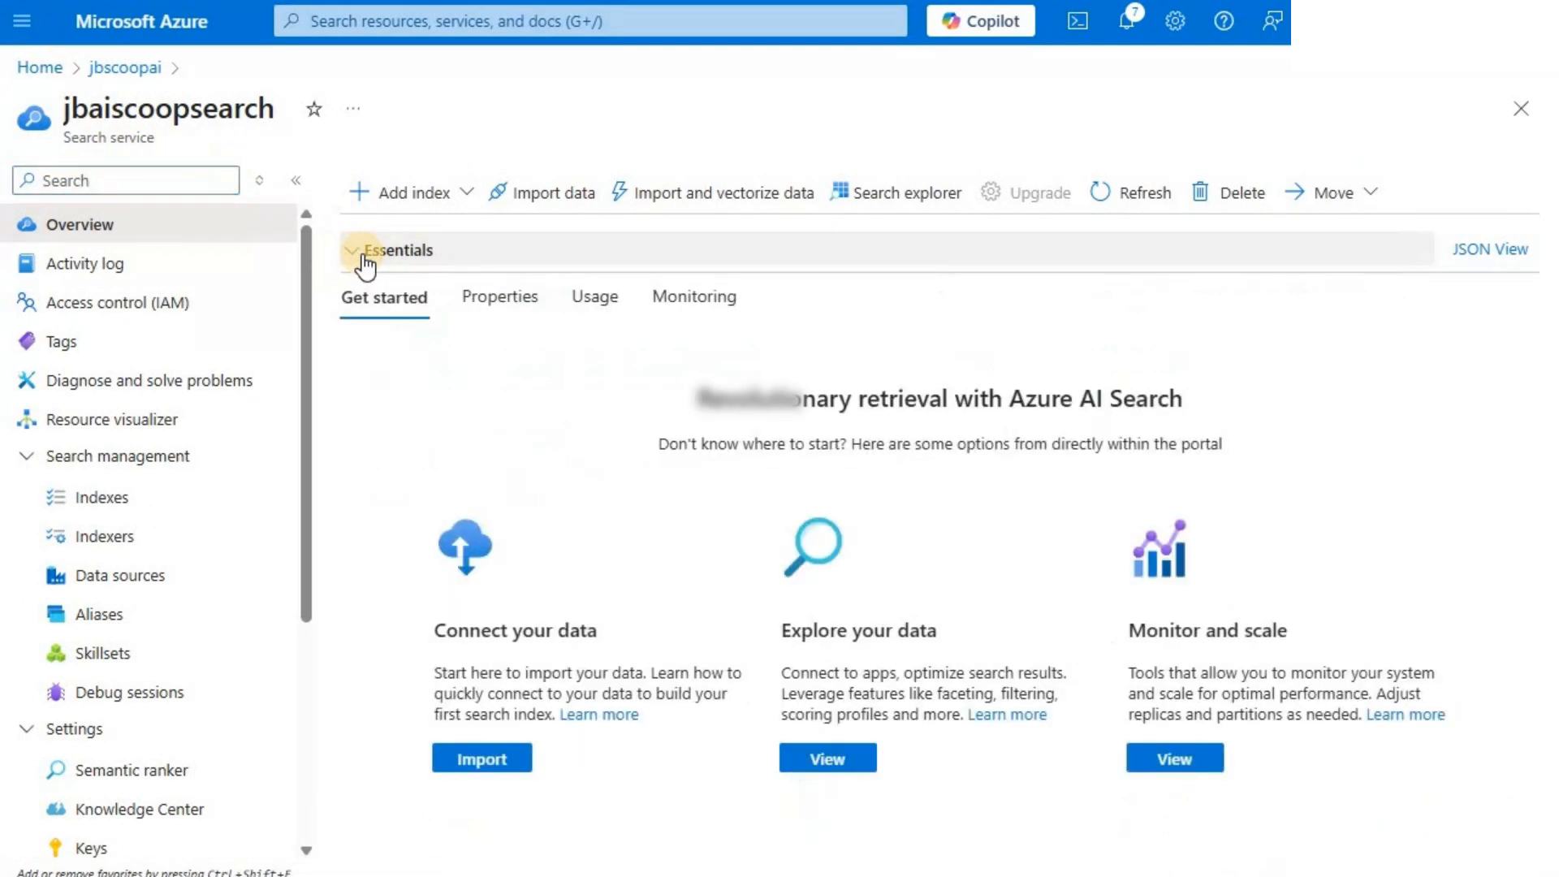
{"action": "left_click", "coordinate": [540, 195]}
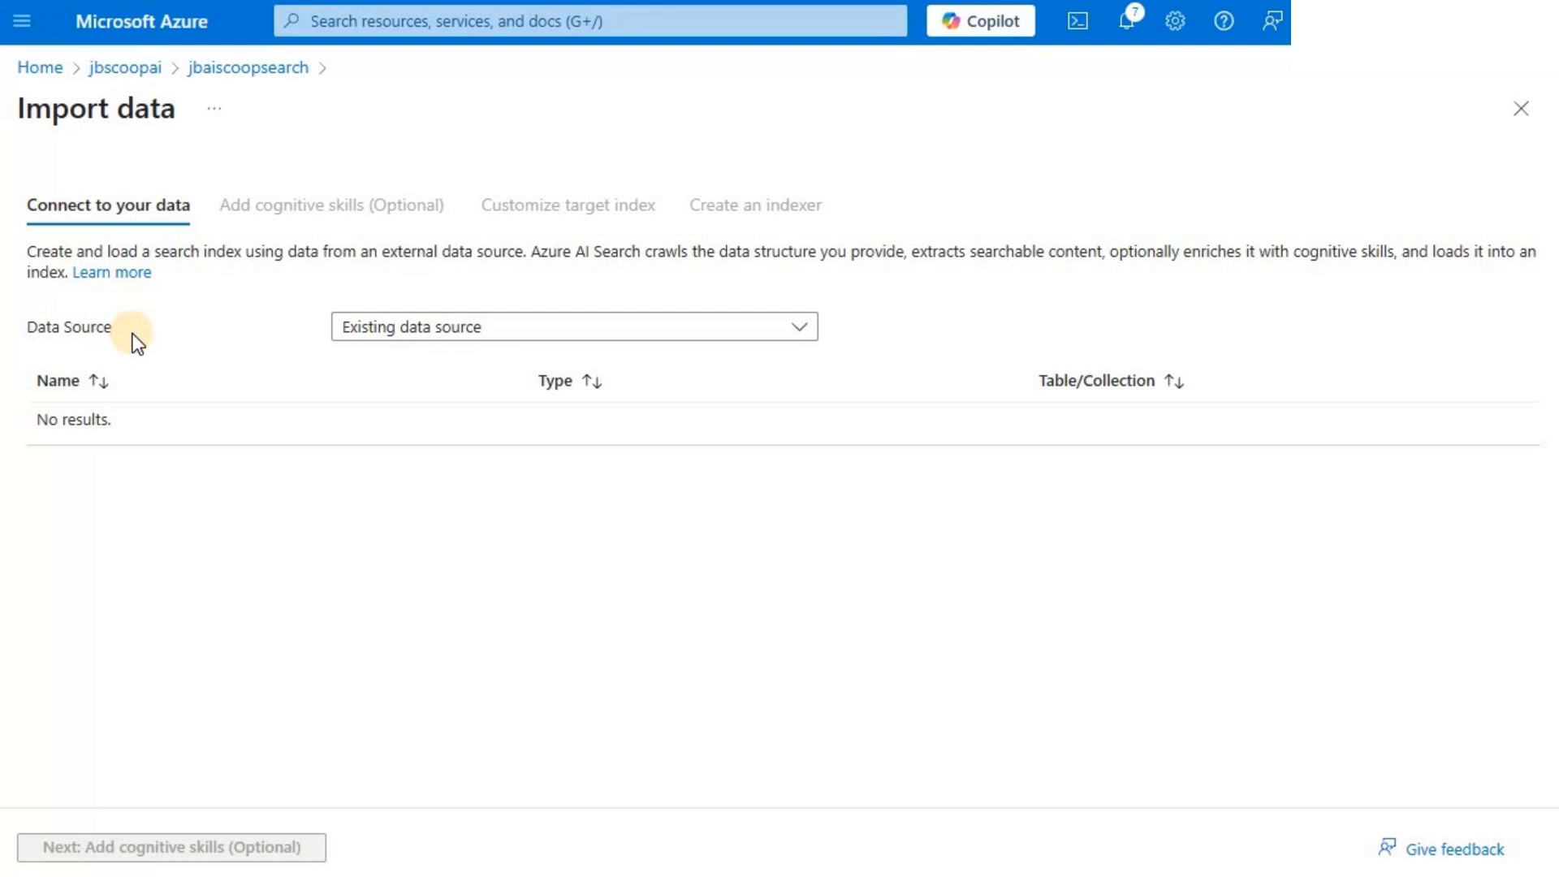
- Set the import's data source to Azure Blob Storage and name it jbscoops-datasource
{"action": "left_click", "coordinate": [559, 340]}
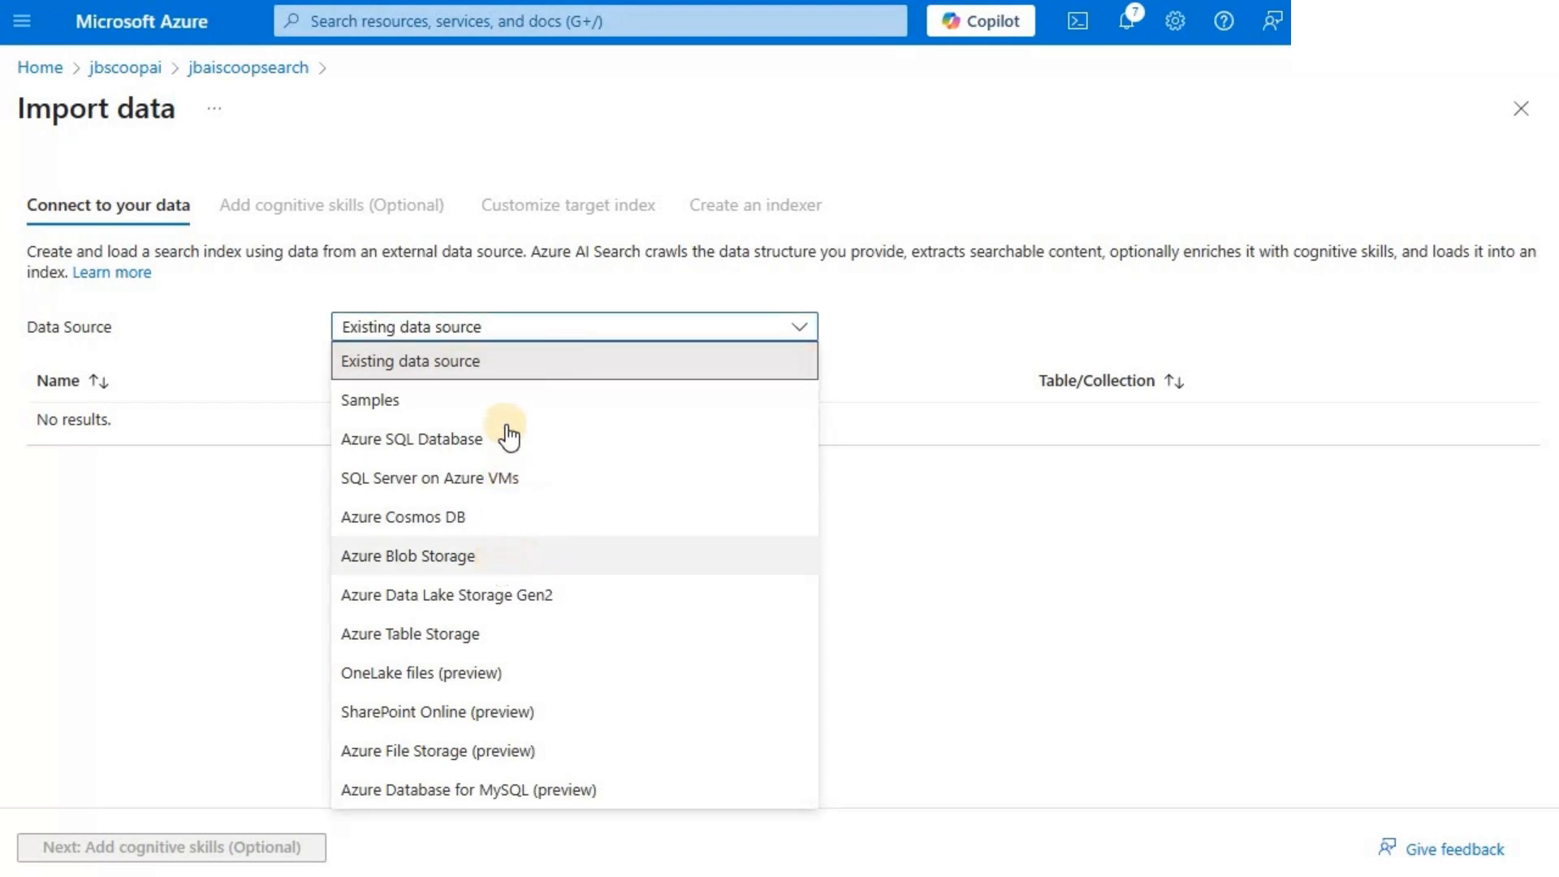
{"action": "left_click", "coordinate": [490, 556]}
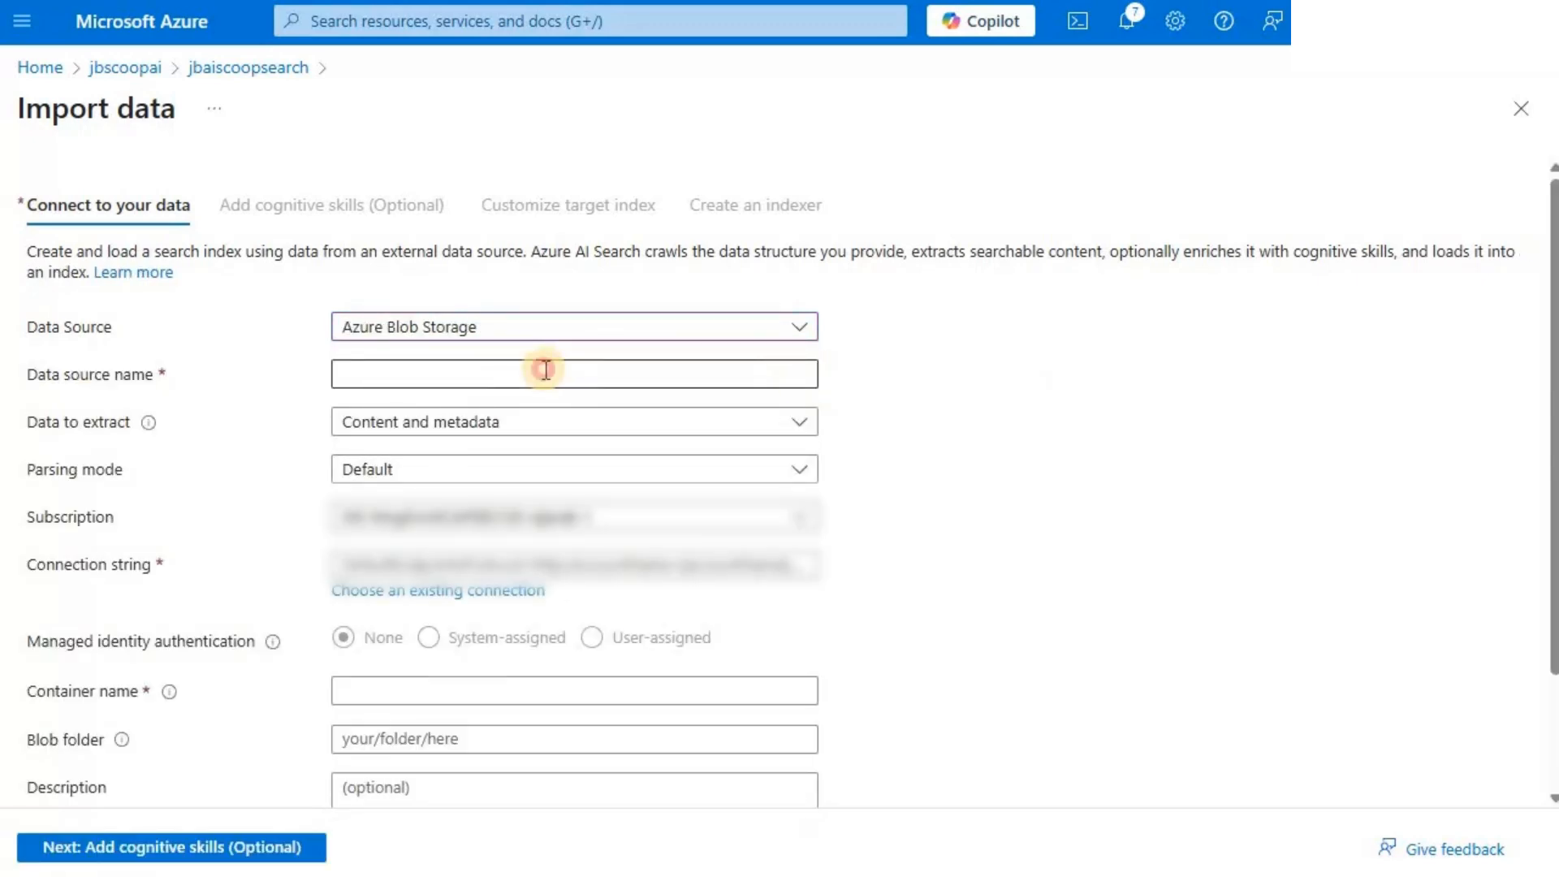
{"action": "left_click", "coordinate": [546, 370]}
{"action": "type", "text": "jbc"}
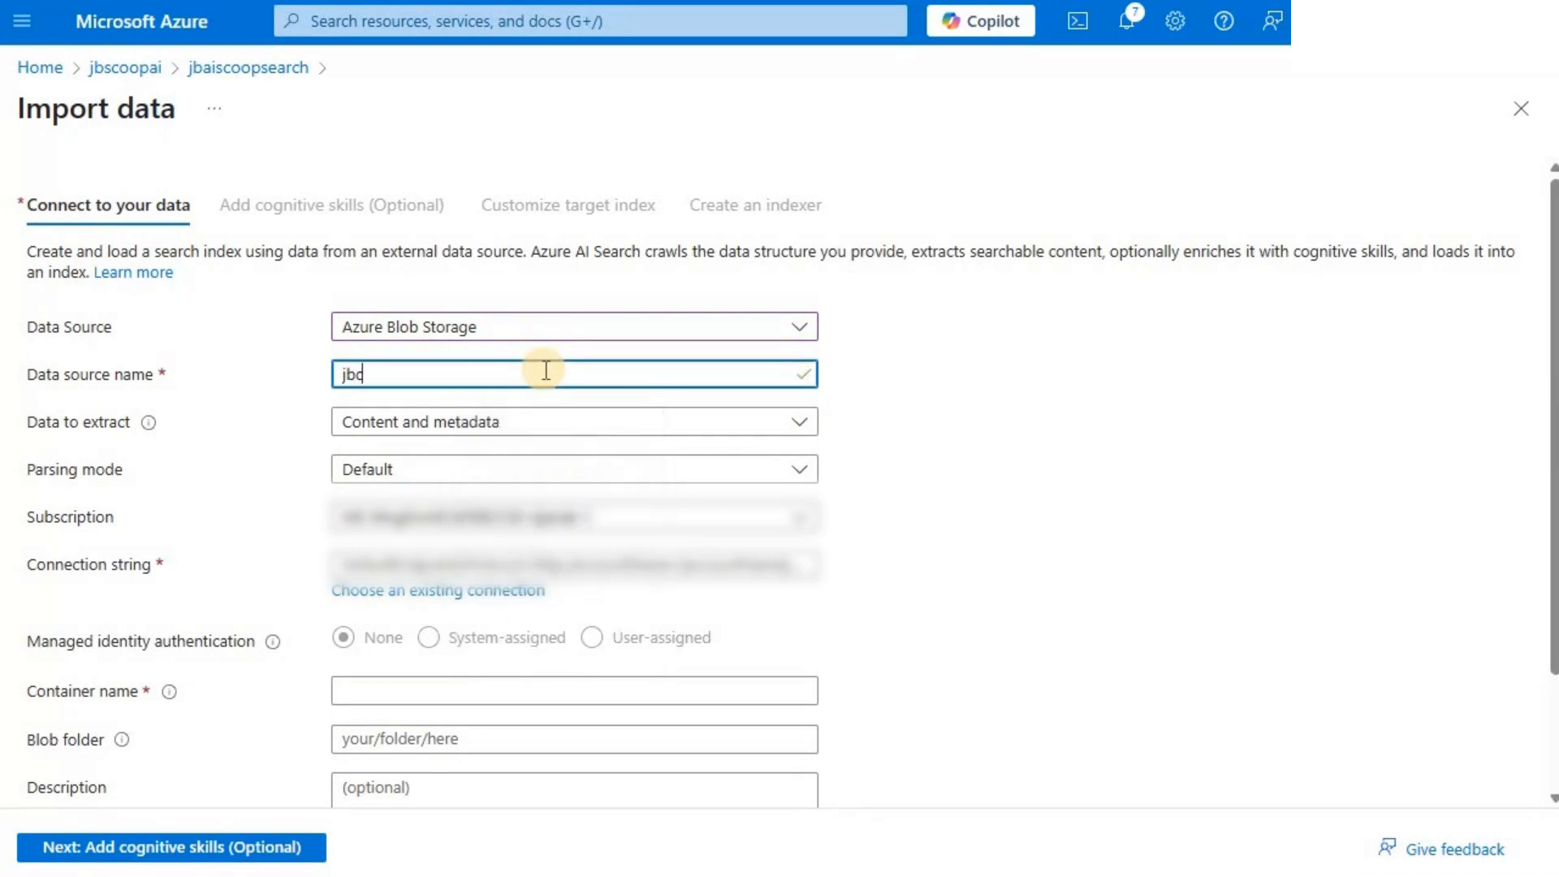
{"action": "key", "text": "BackSpace"}
{"action": "type", "text": "scoops-"}
{"action": "key", "text": "ctrl+a"}
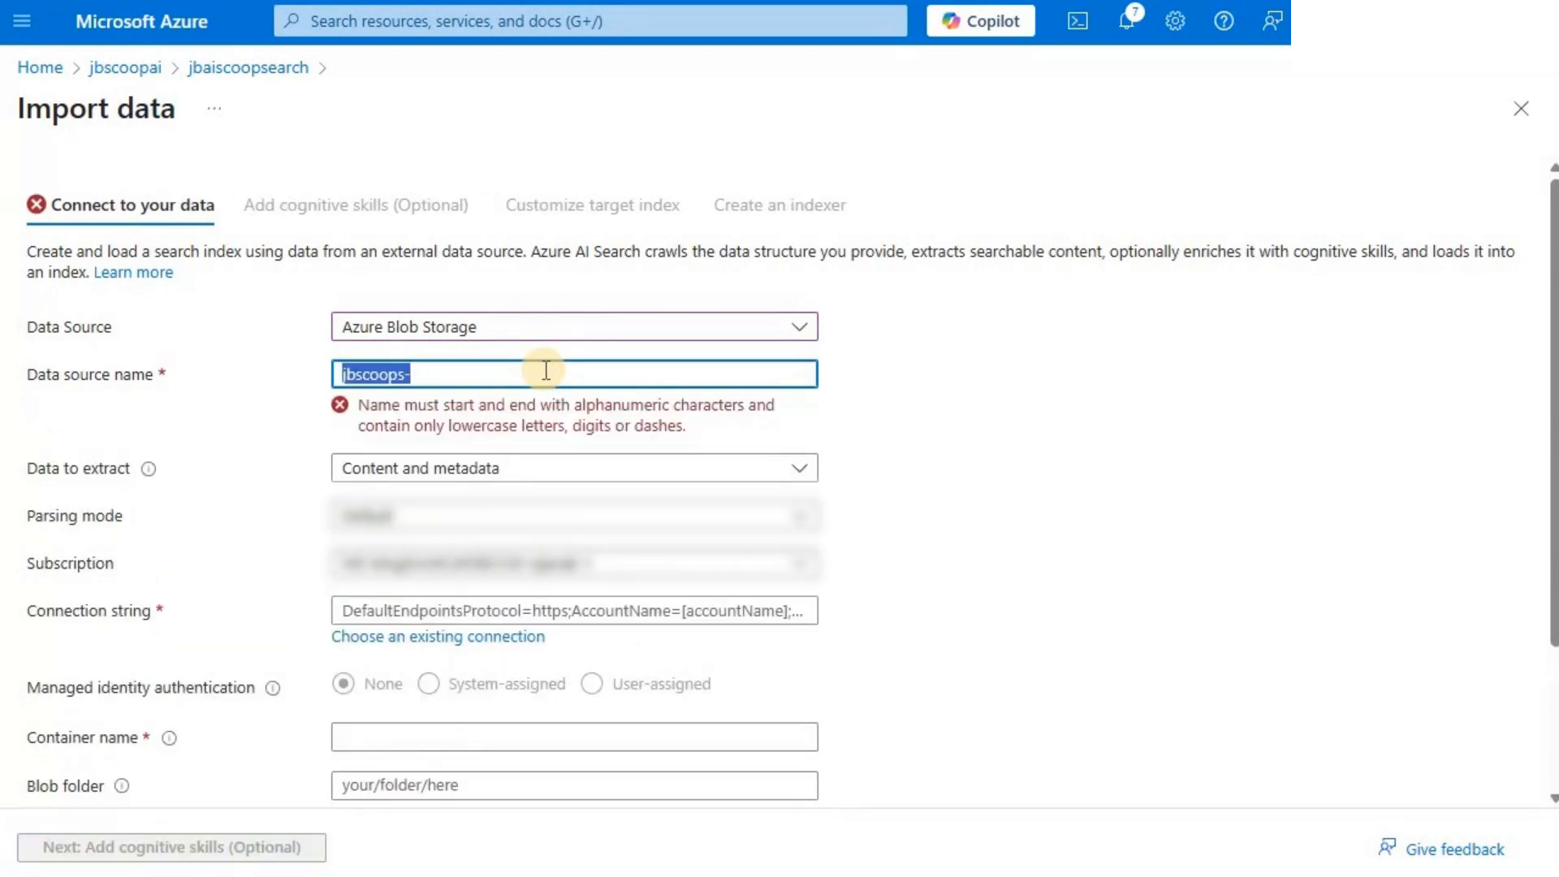
{"action": "left_click", "coordinate": [546, 371]}
{"action": "type", "text": "datasource"}
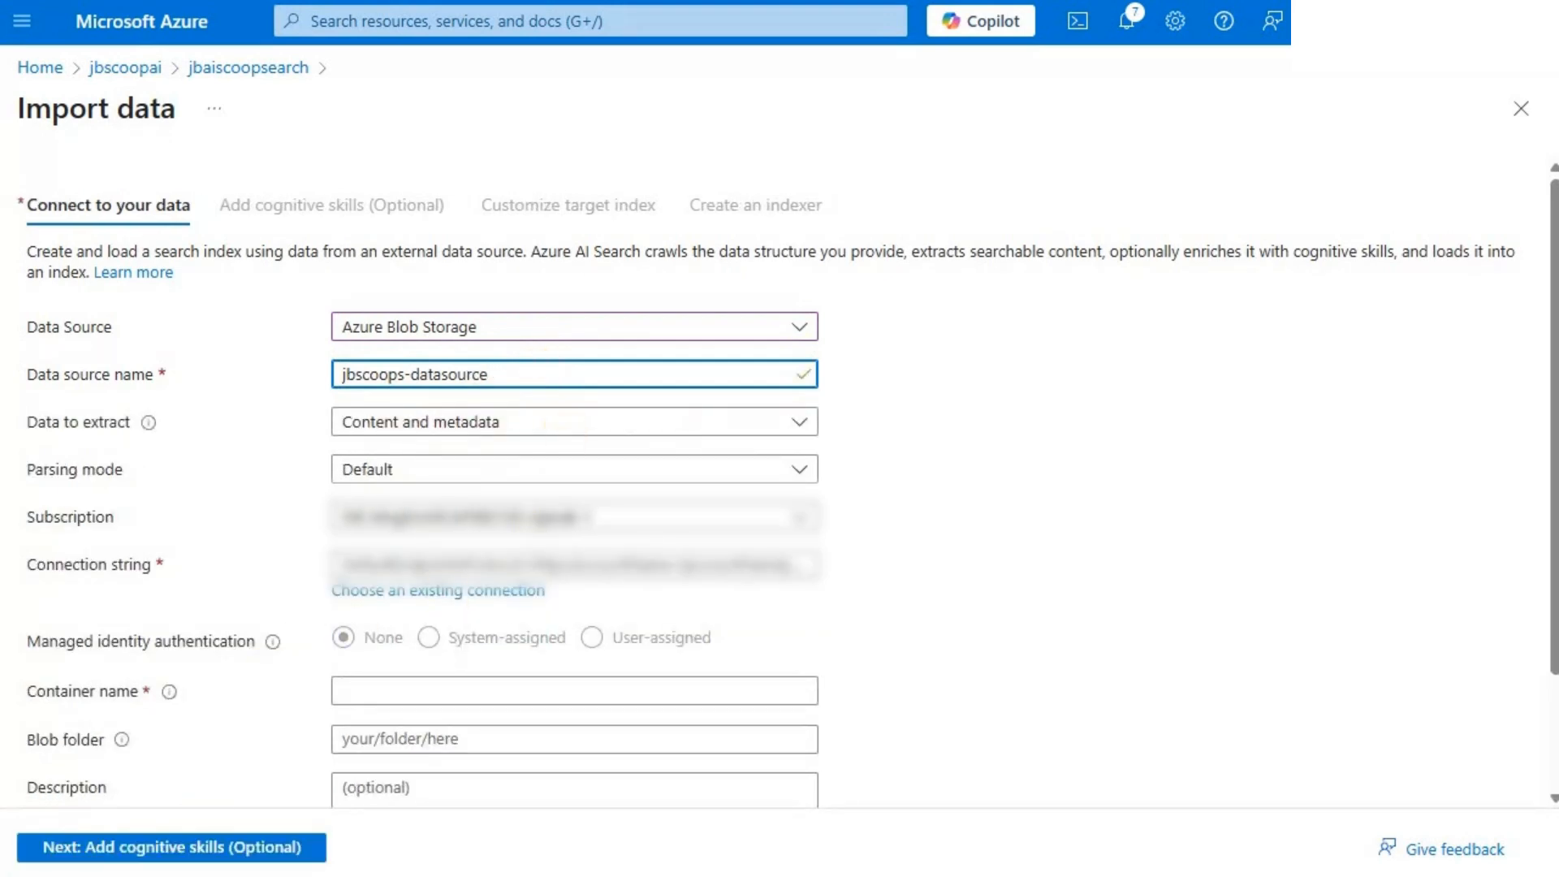
- Check the options offered for the data to extract and the parsing mode of the blob data source
{"action": "left_click", "coordinate": [371, 435]}
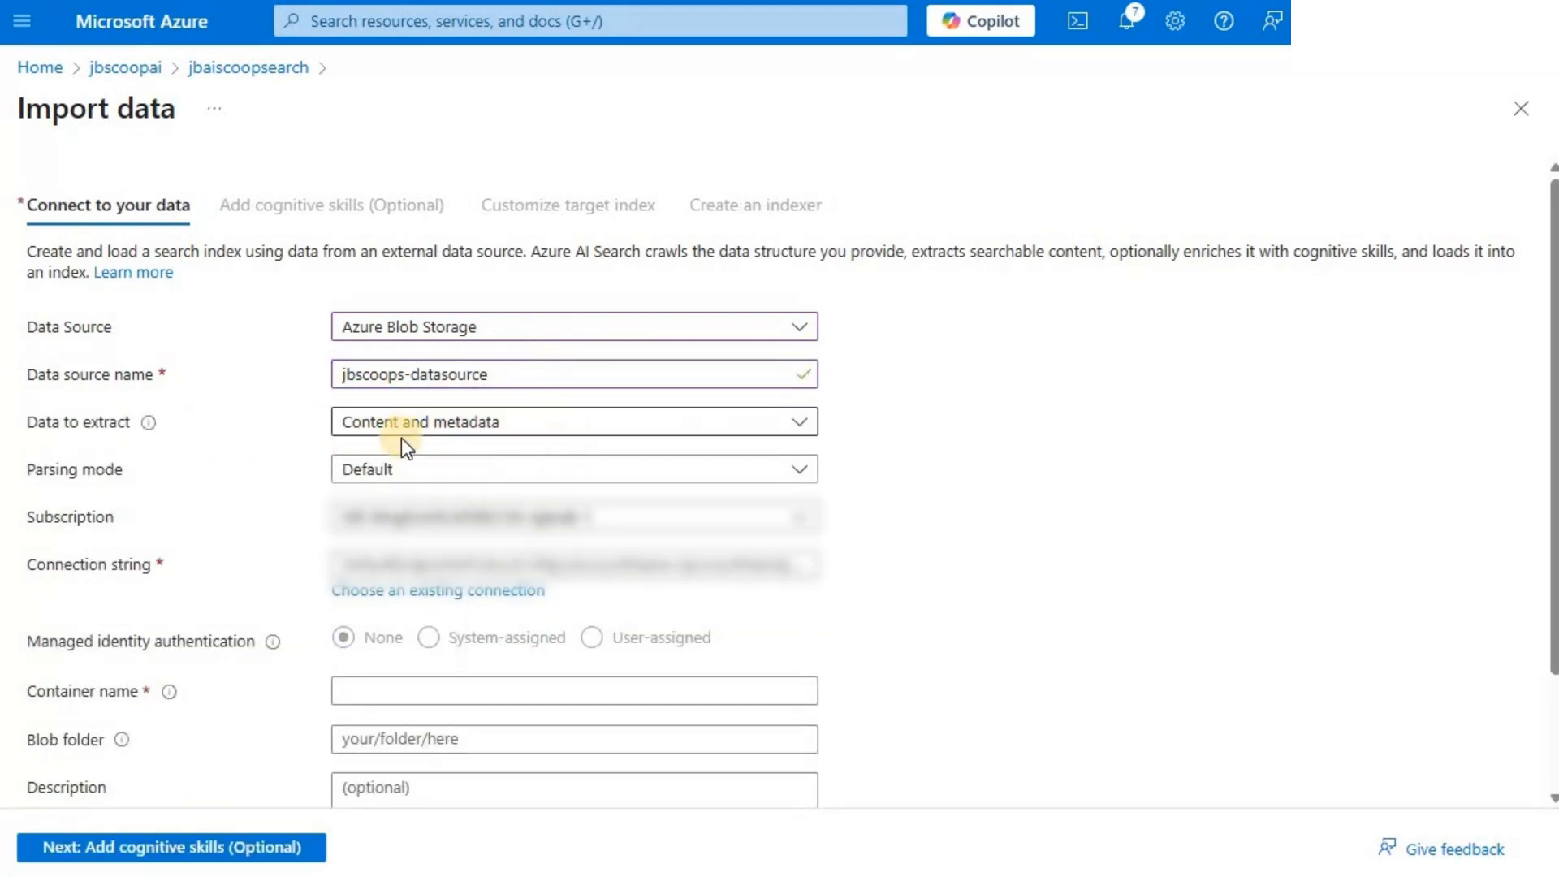
{"action": "left_click", "coordinate": [805, 424]}
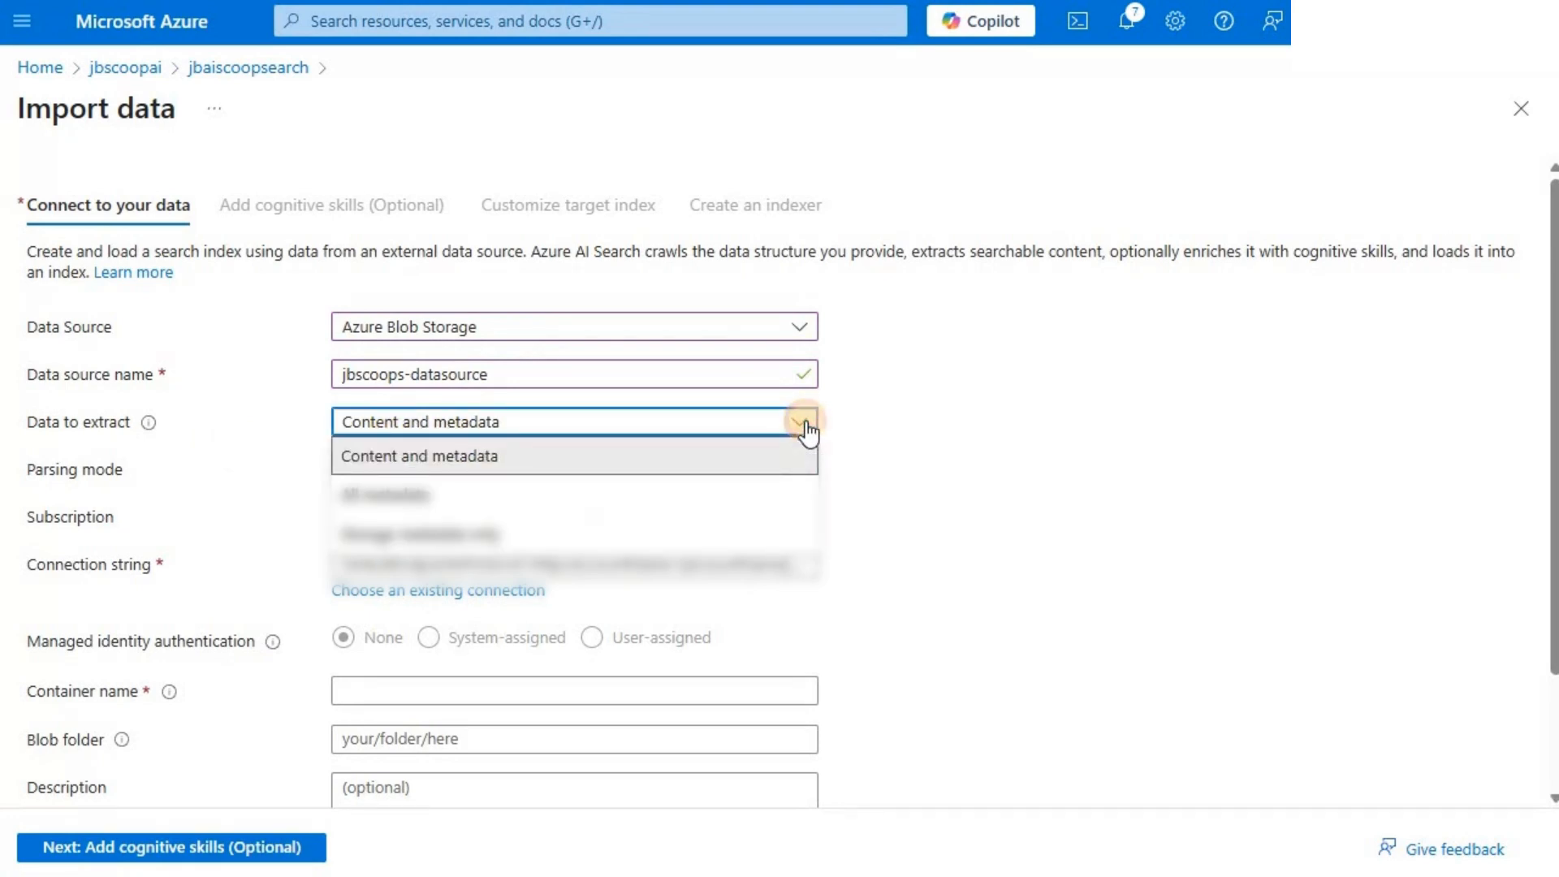
{"action": "left_click", "coordinate": [350, 431]}
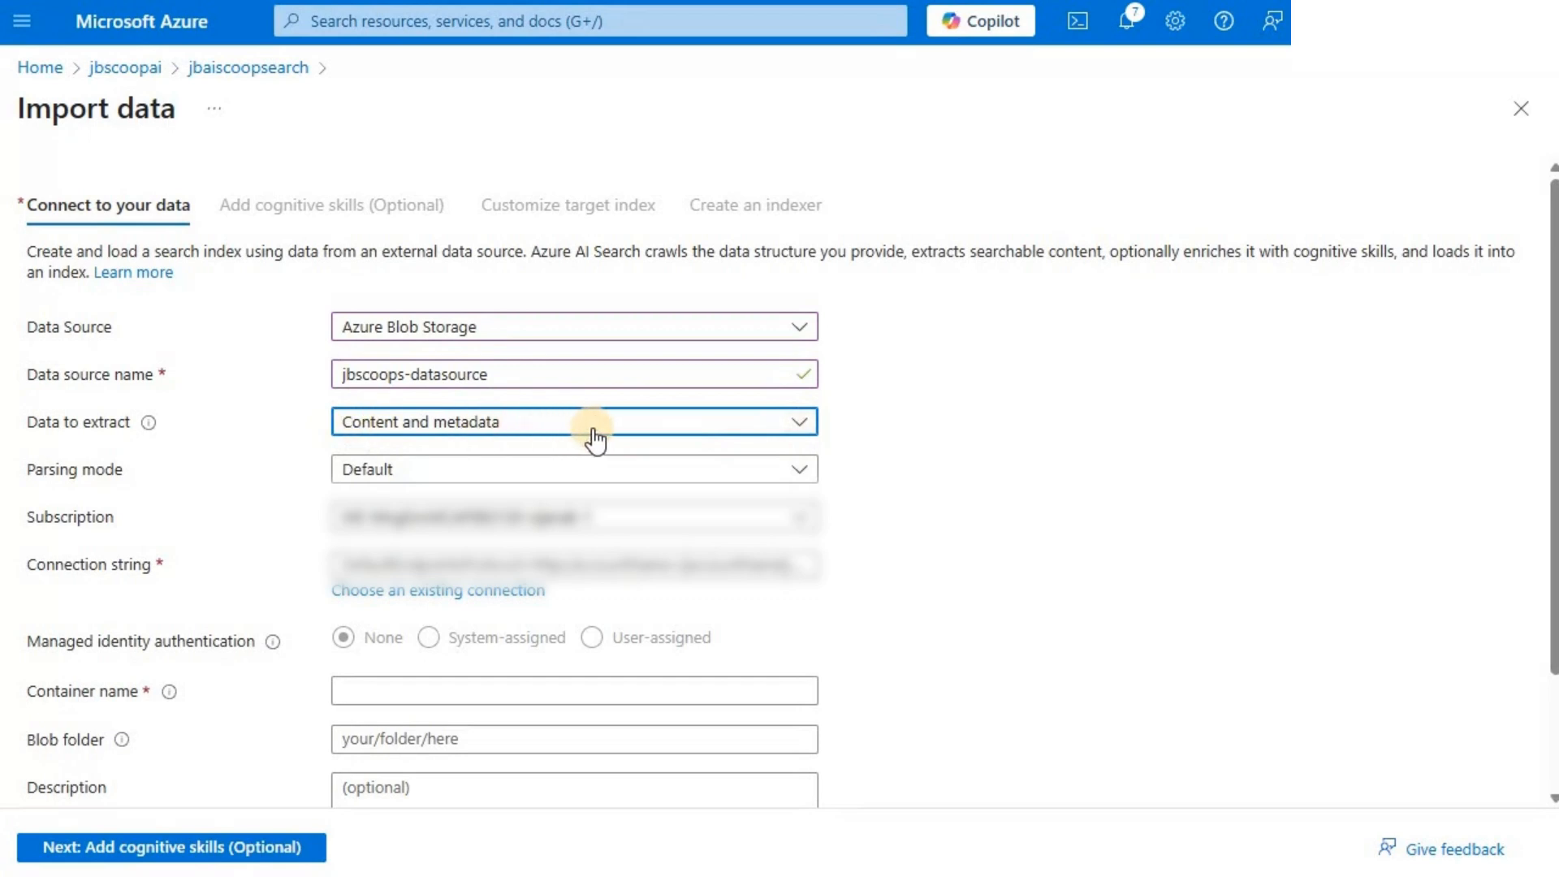
{"action": "left_click", "coordinate": [804, 471]}
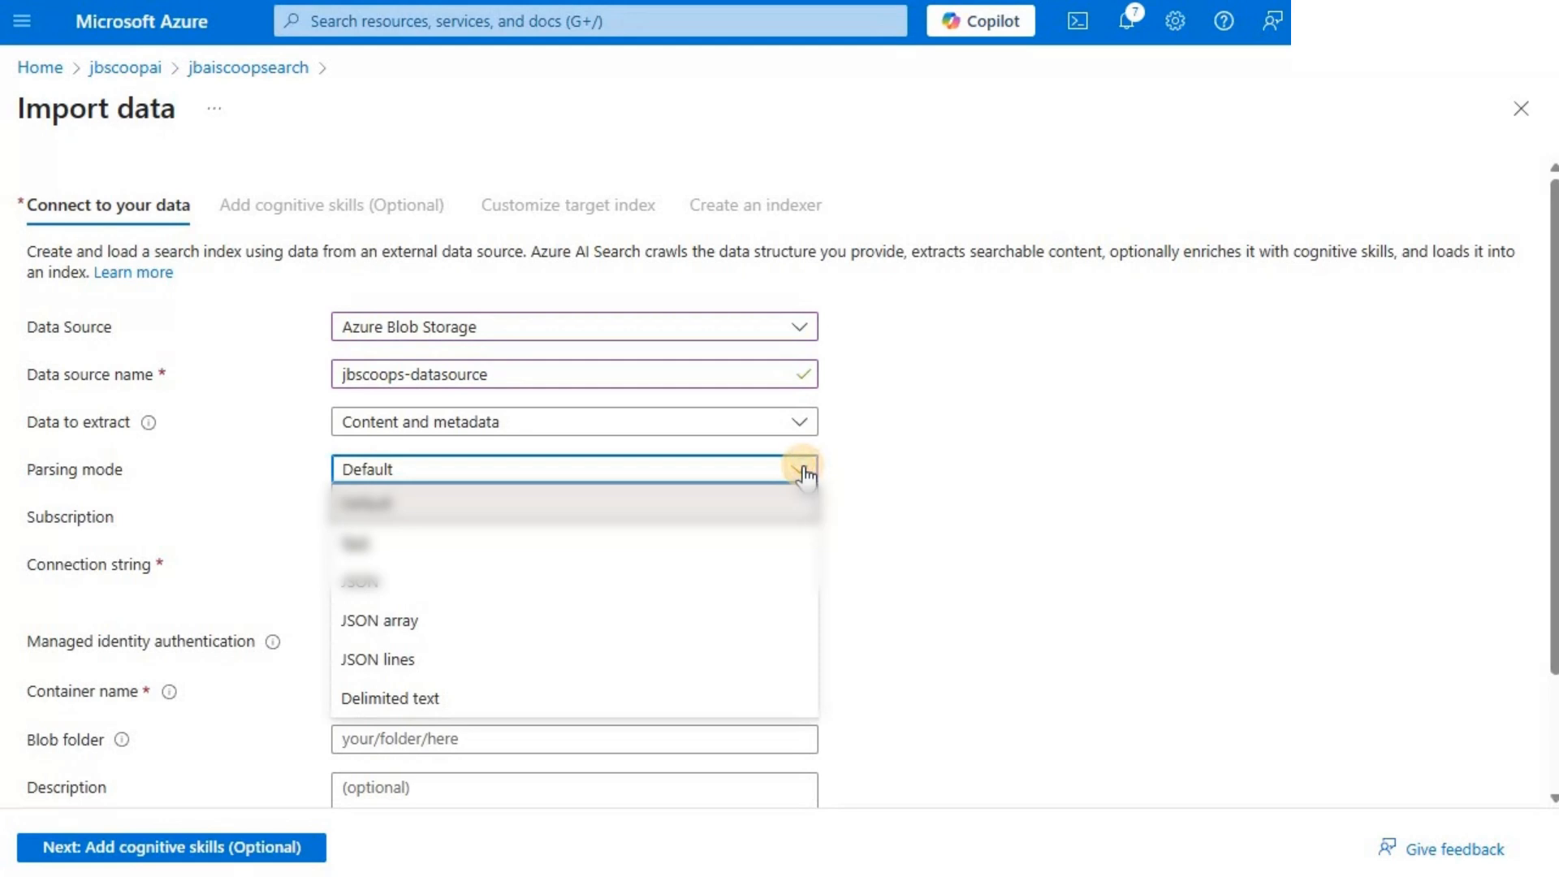
{"action": "left_click", "coordinate": [806, 476]}
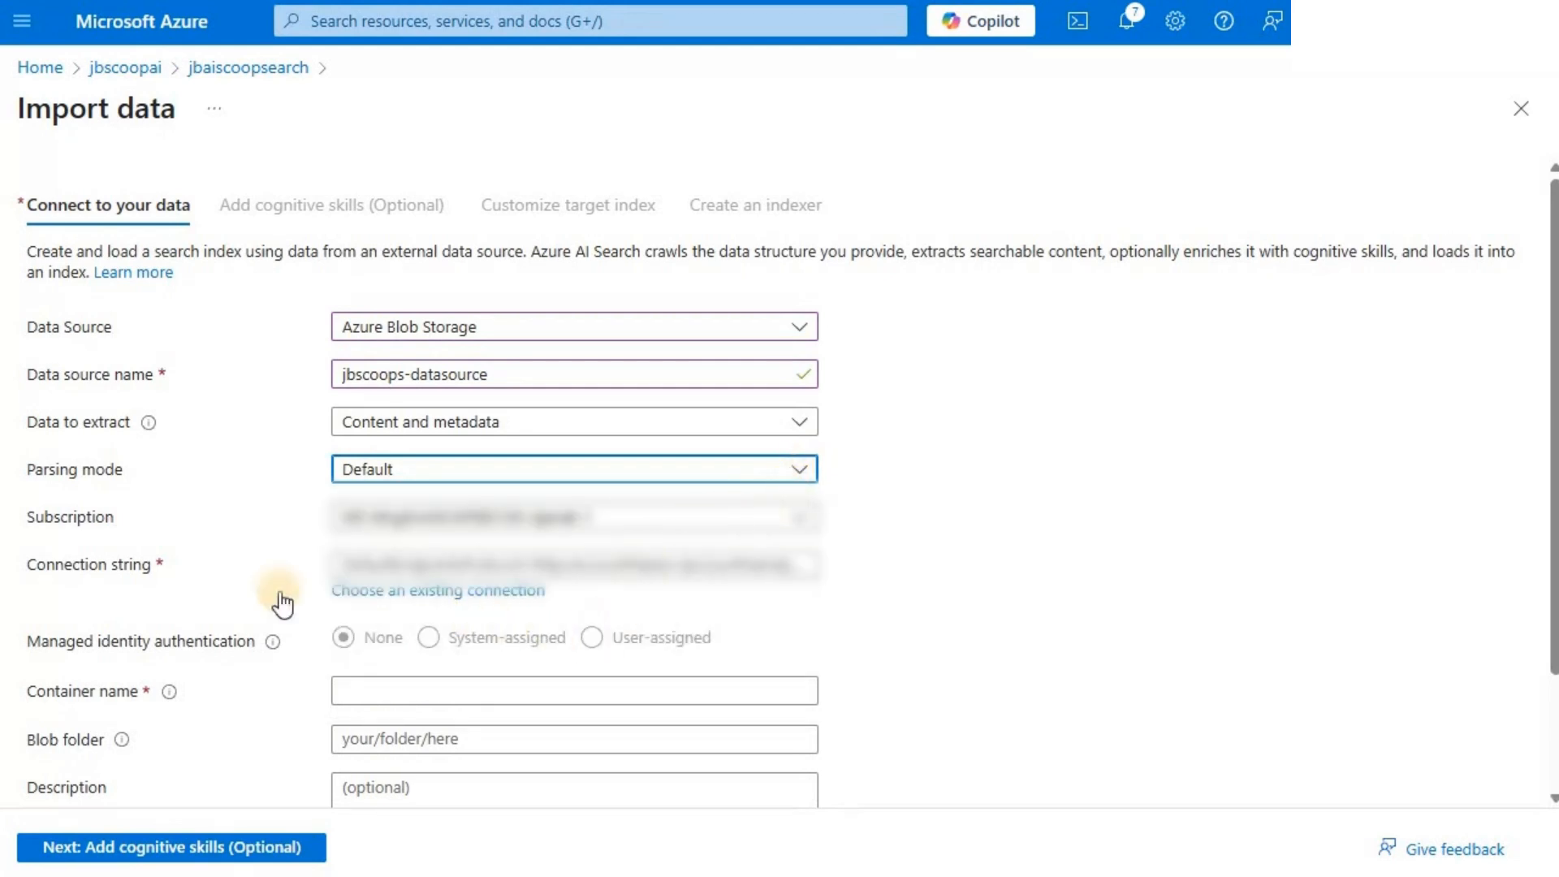
- Connect the data source to the existing jbscoops container in the jbscoopsaistoracc storage account
{"action": "left_click", "coordinate": [497, 597]}
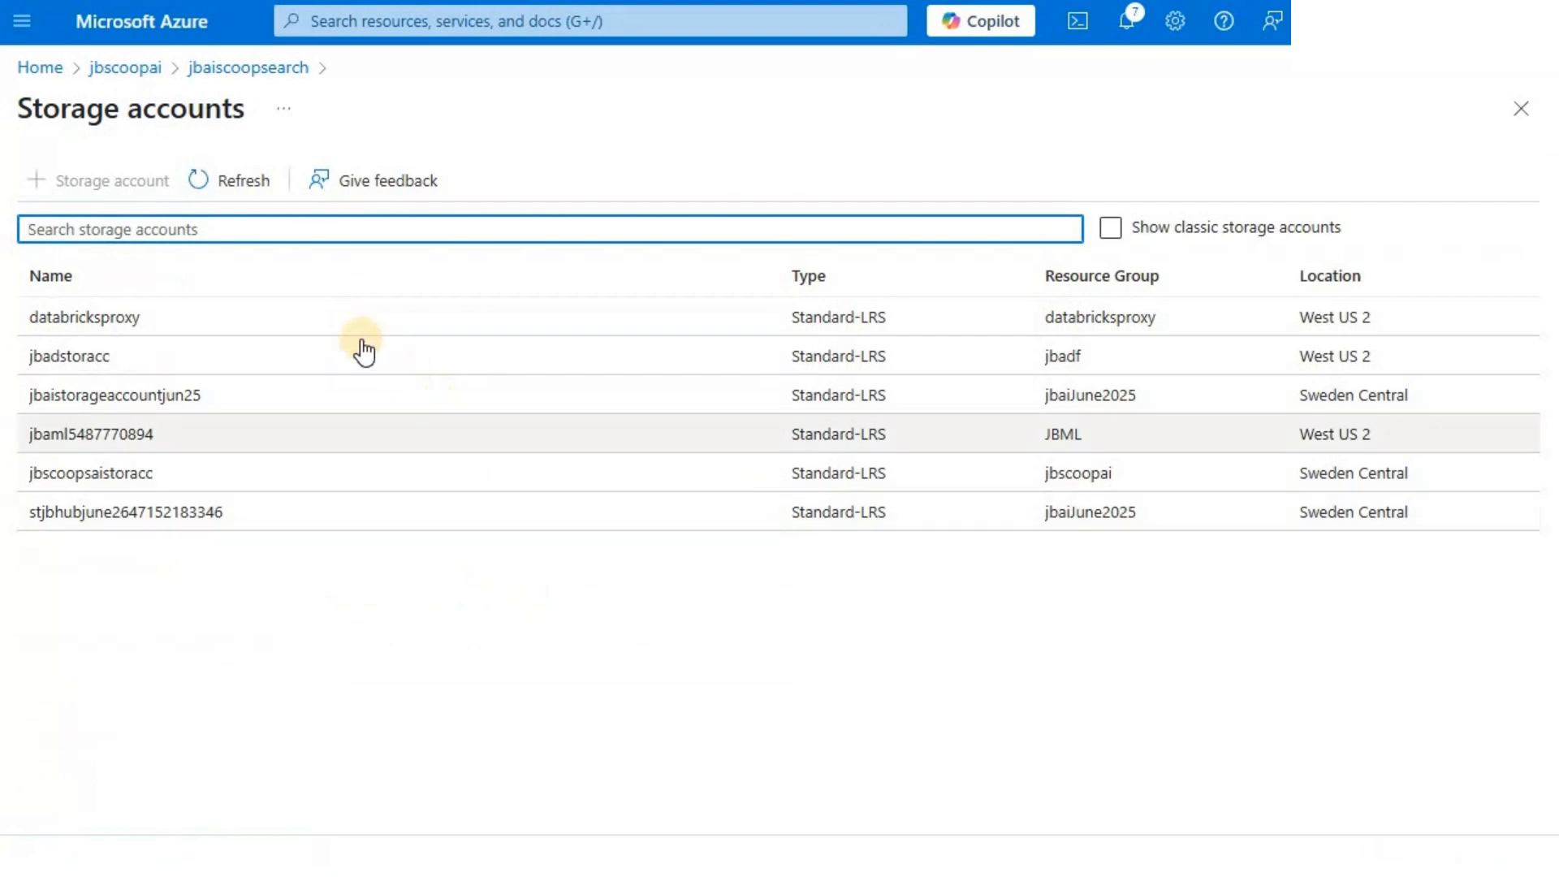
{"action": "left_click", "coordinate": [146, 474]}
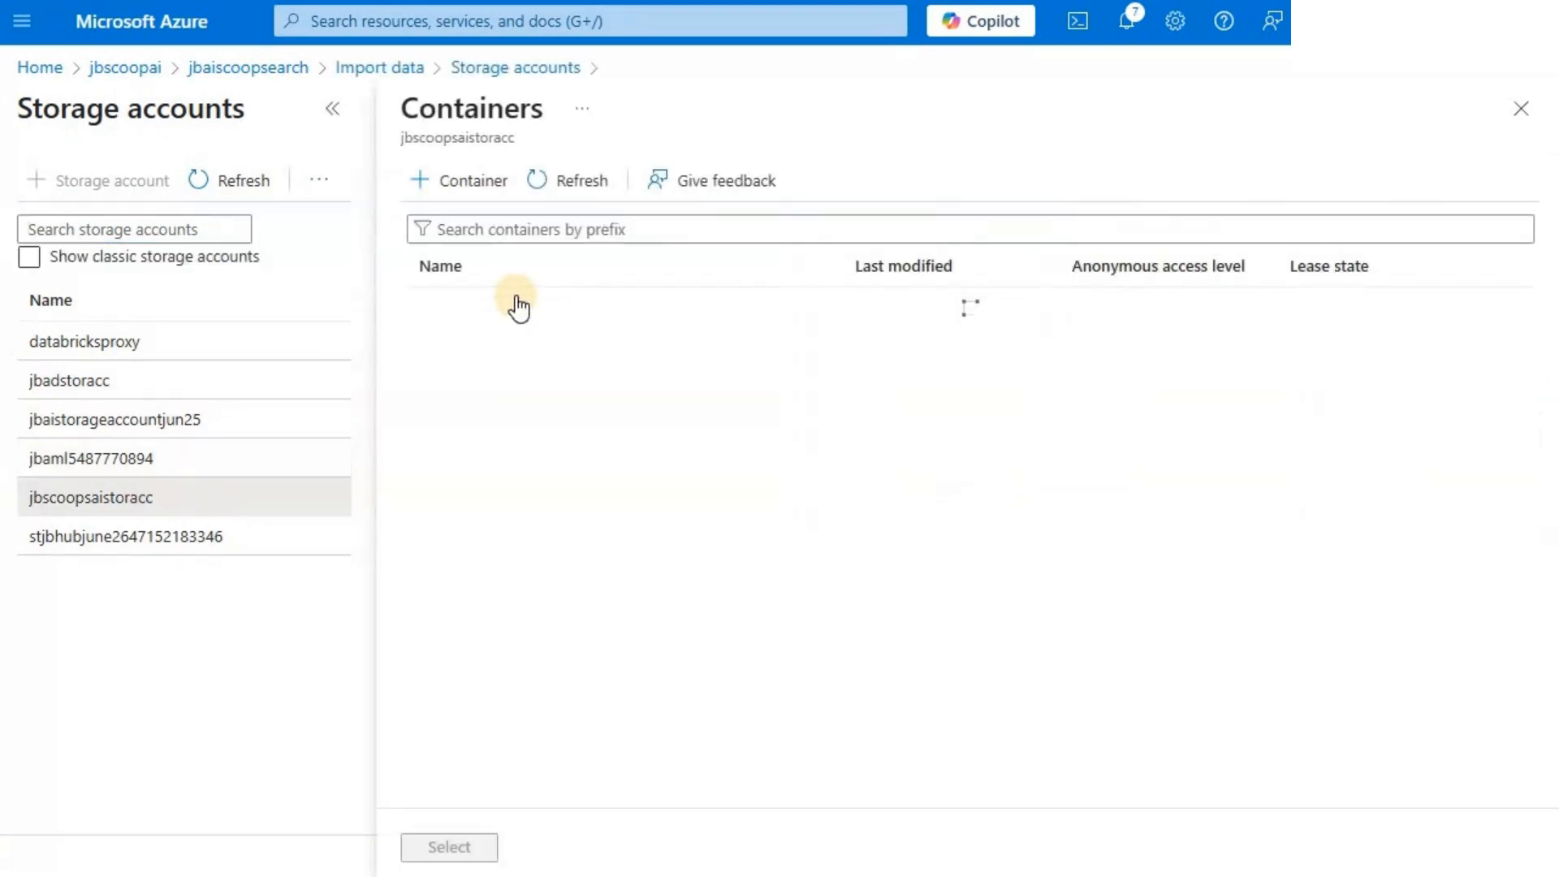
{"action": "left_click", "coordinate": [490, 349]}
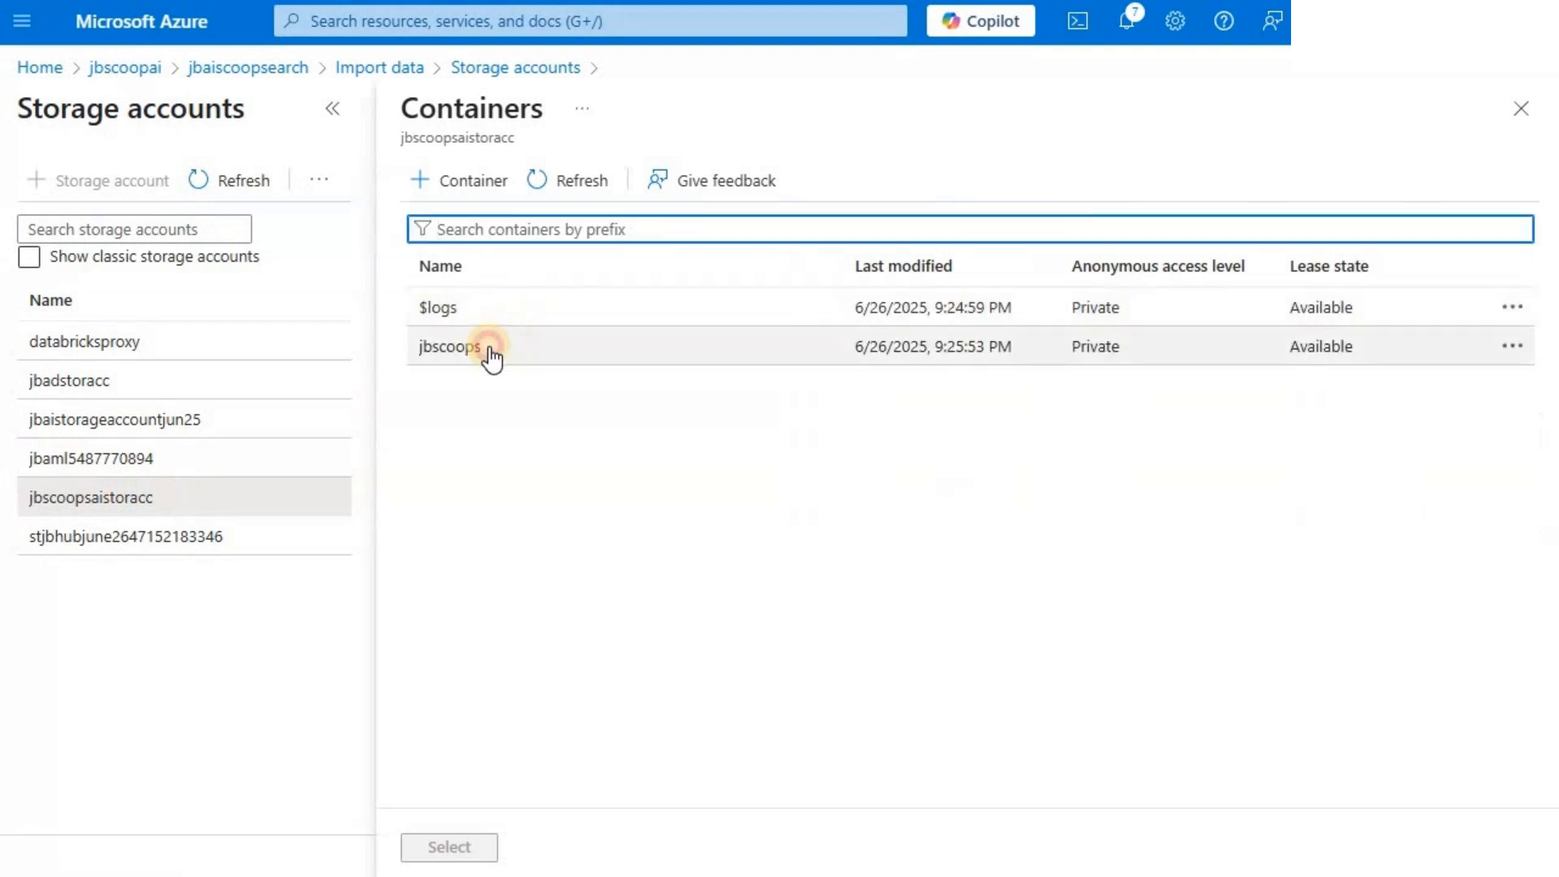
{"action": "left_click", "coordinate": [452, 847]}
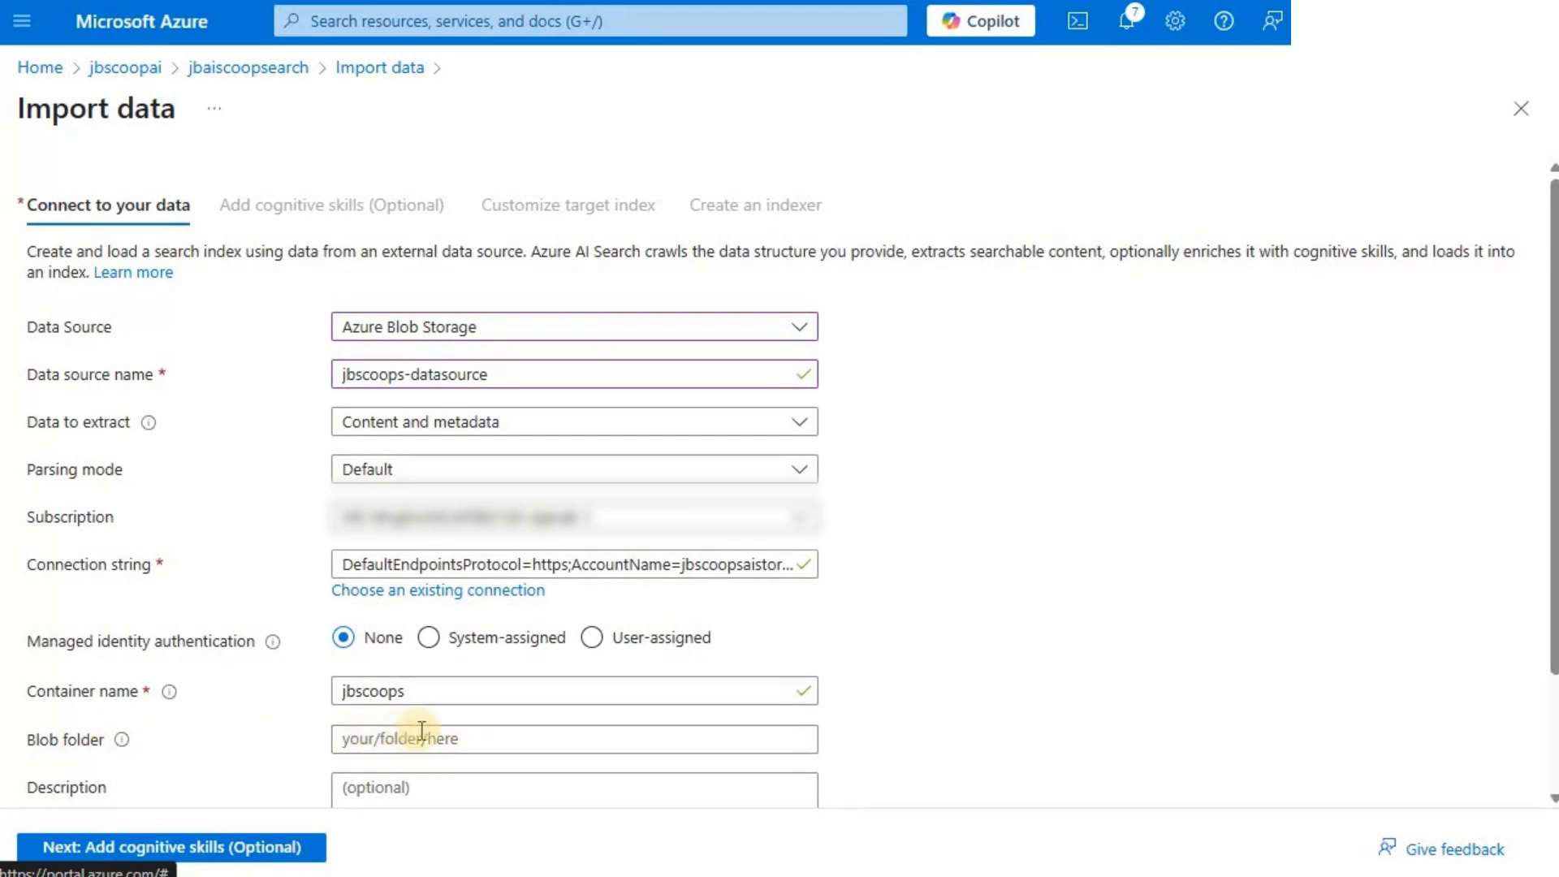
- Proceed to adding cognitive skills and attach the jscoopsaisc AI Services resource to the import
{"action": "left_click", "coordinate": [409, 788]}
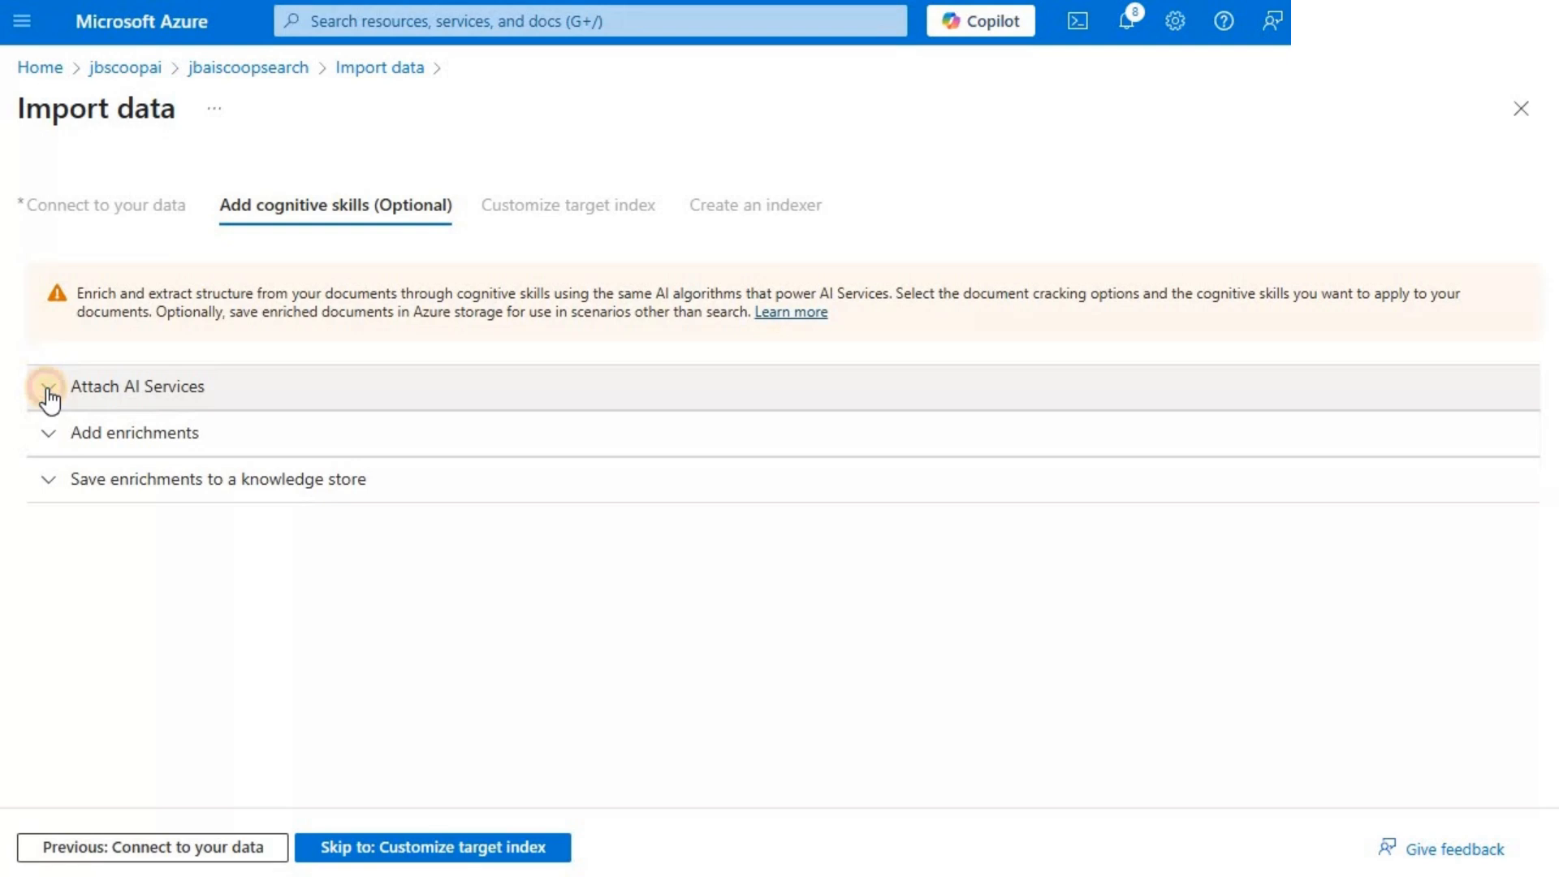
{"action": "left_click", "coordinate": [213, 398]}
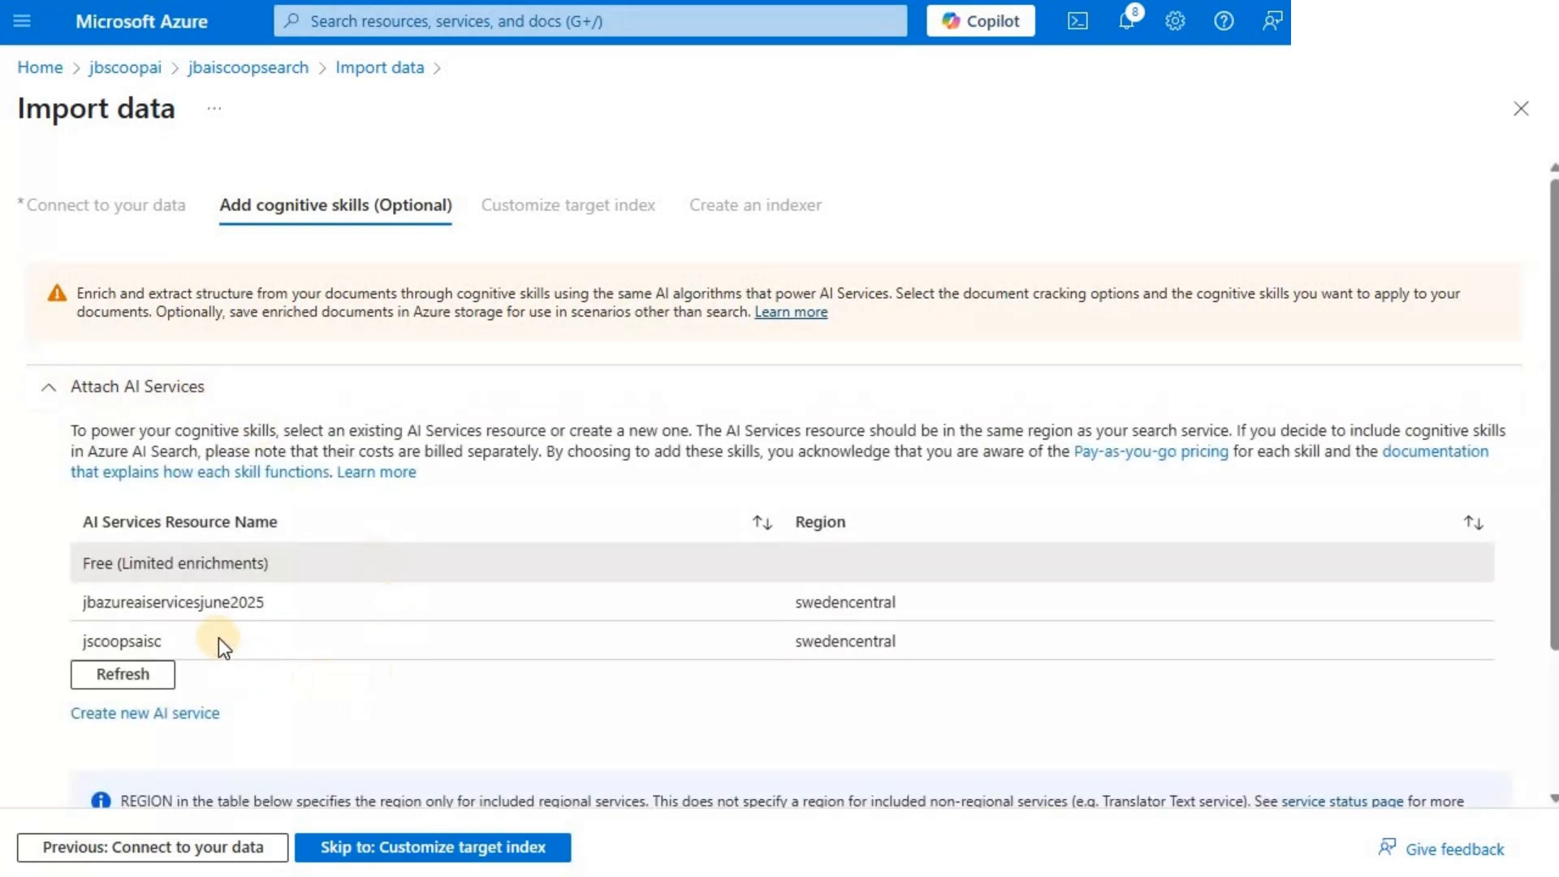
{"action": "left_click", "coordinate": [163, 640]}
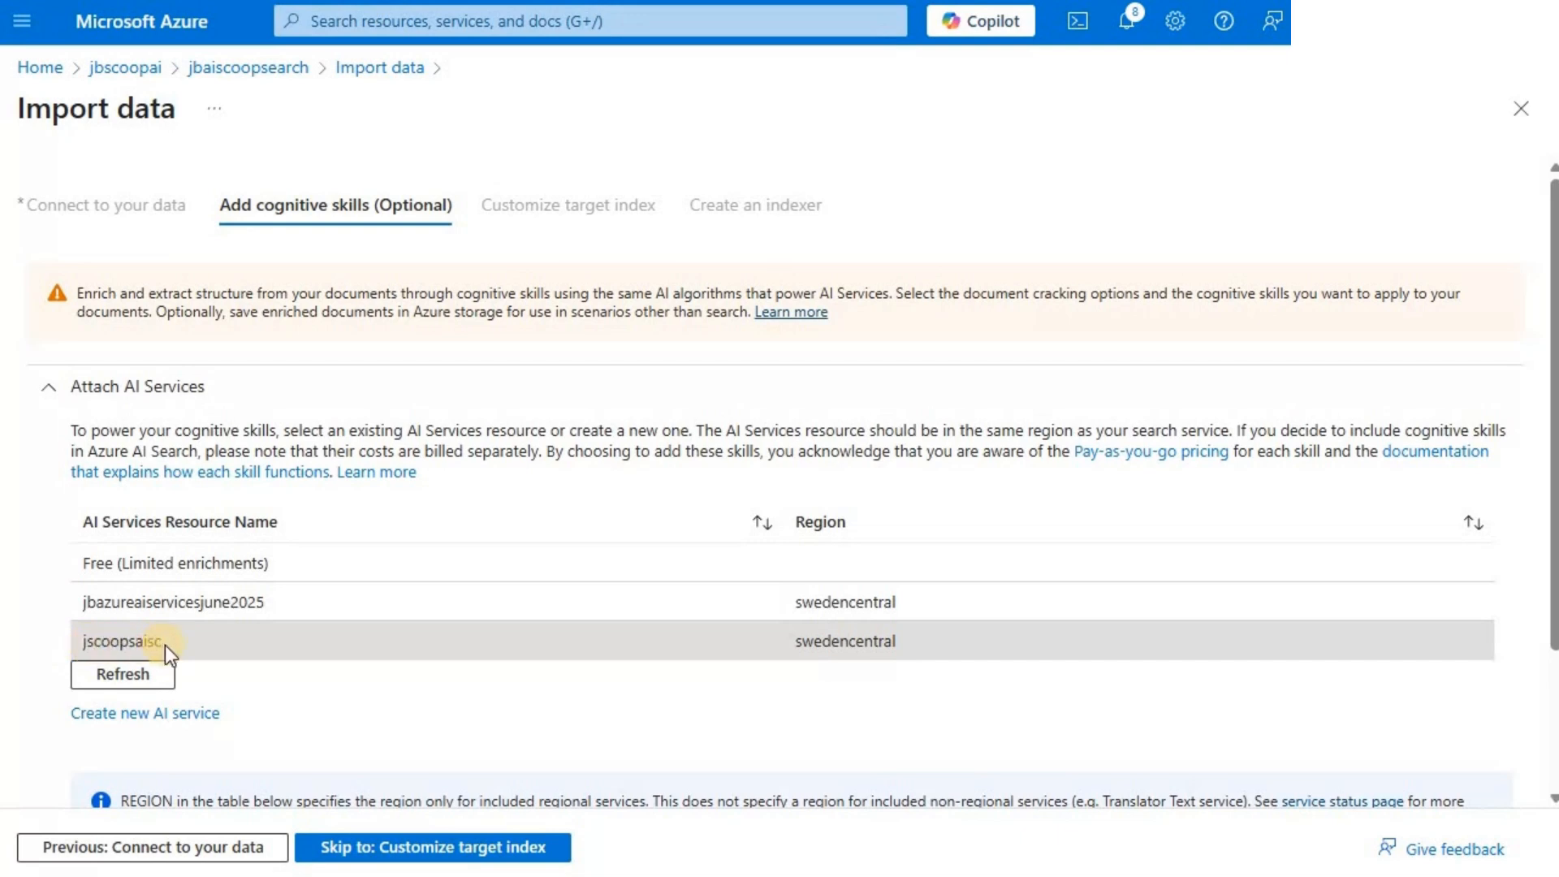
- Open the enrichment settings and name the skillset jbscoops-skillset
{"action": "left_click", "coordinate": [48, 401]}
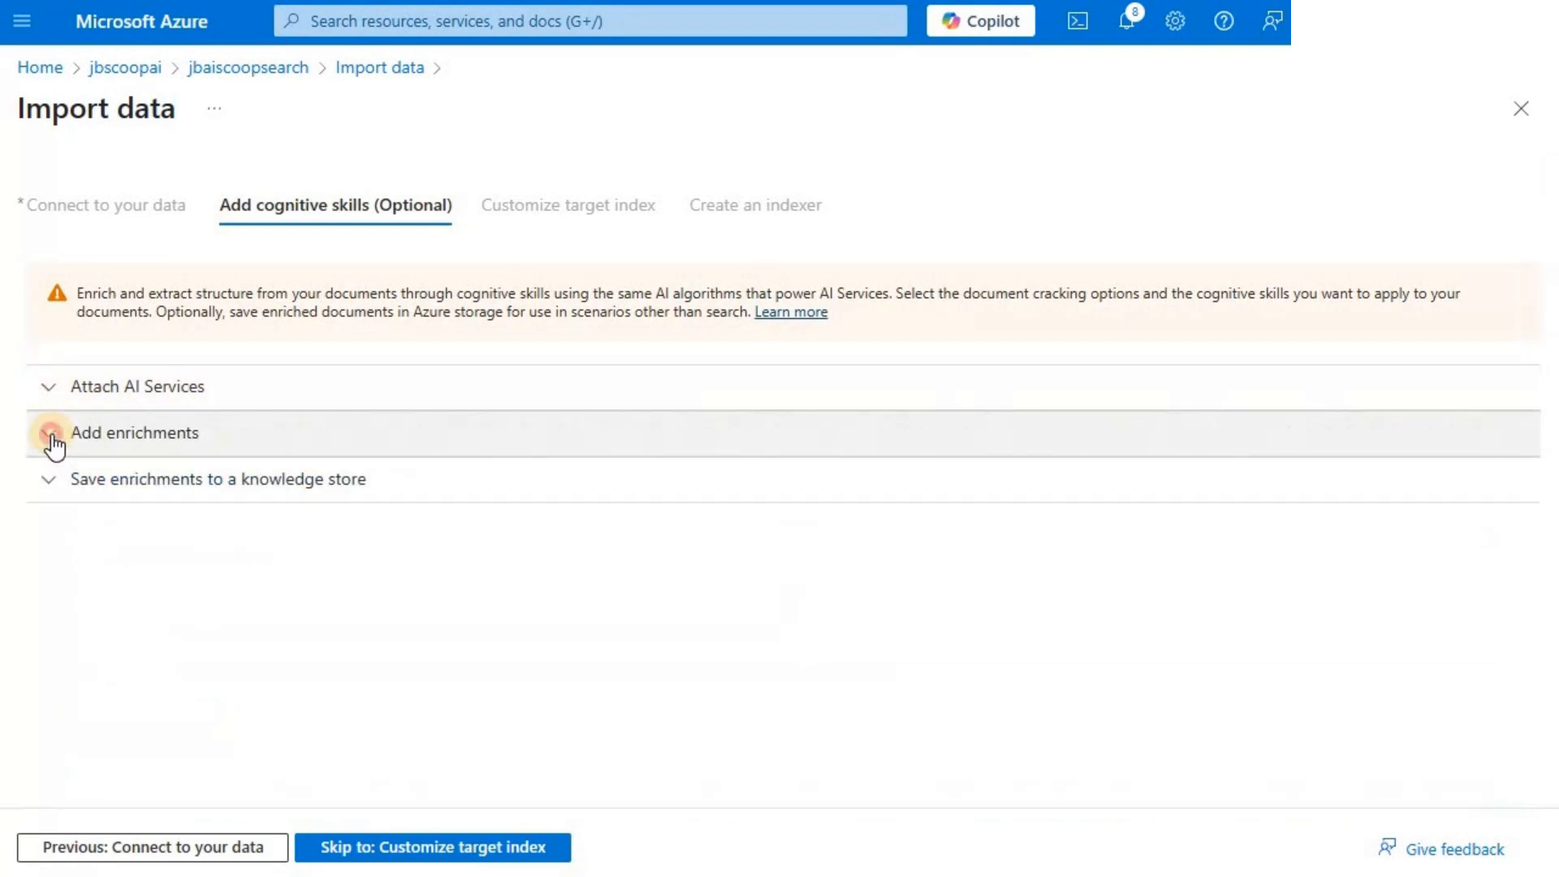
{"action": "left_click", "coordinate": [50, 434]}
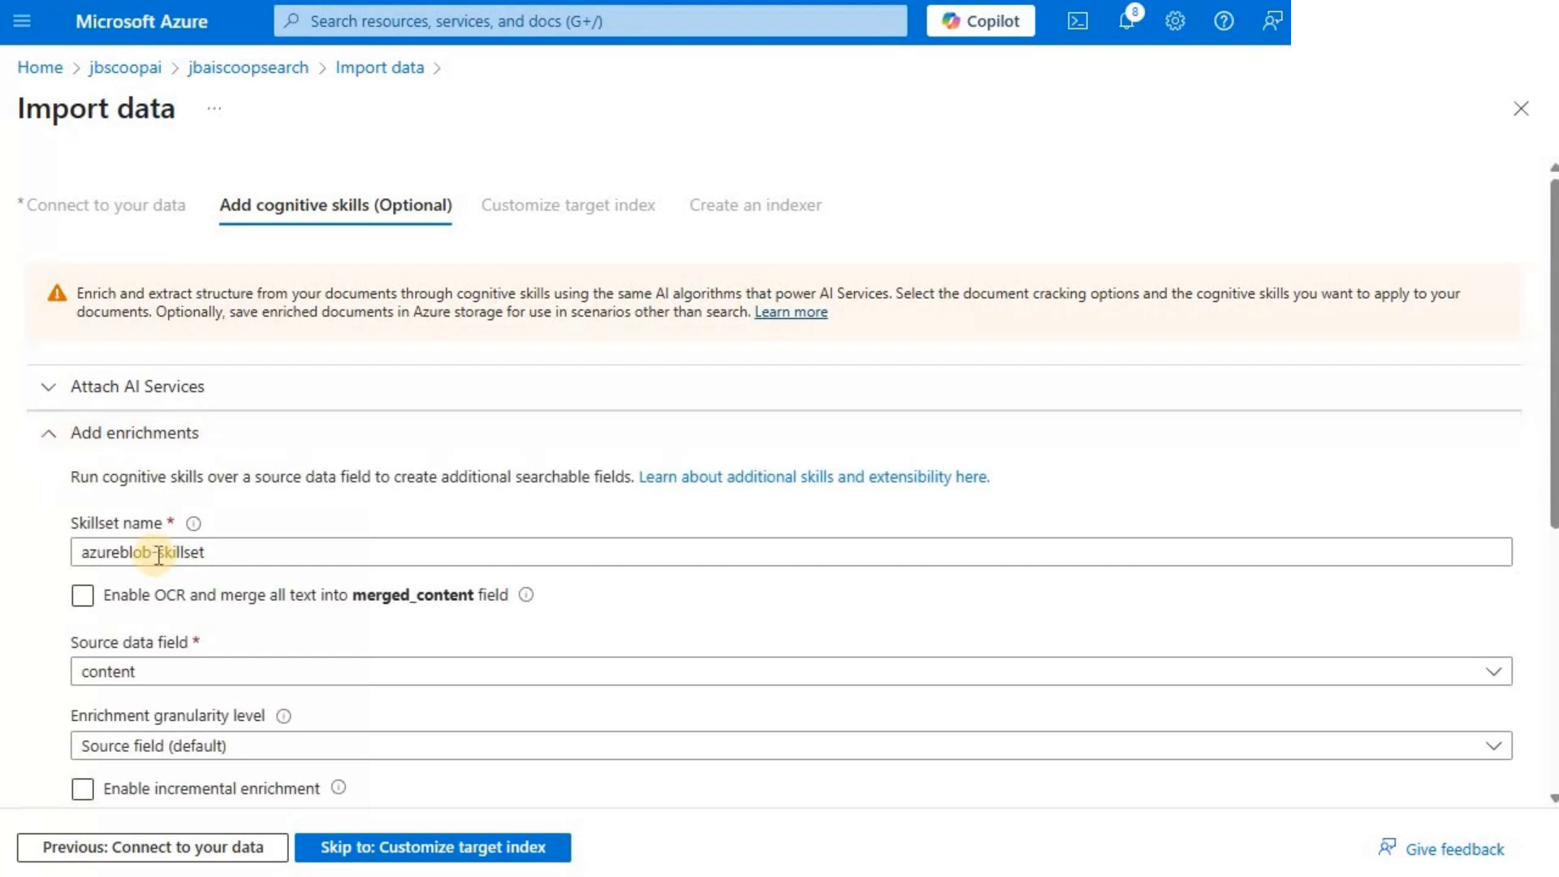
{"action": "left_click", "coordinate": [159, 555]}
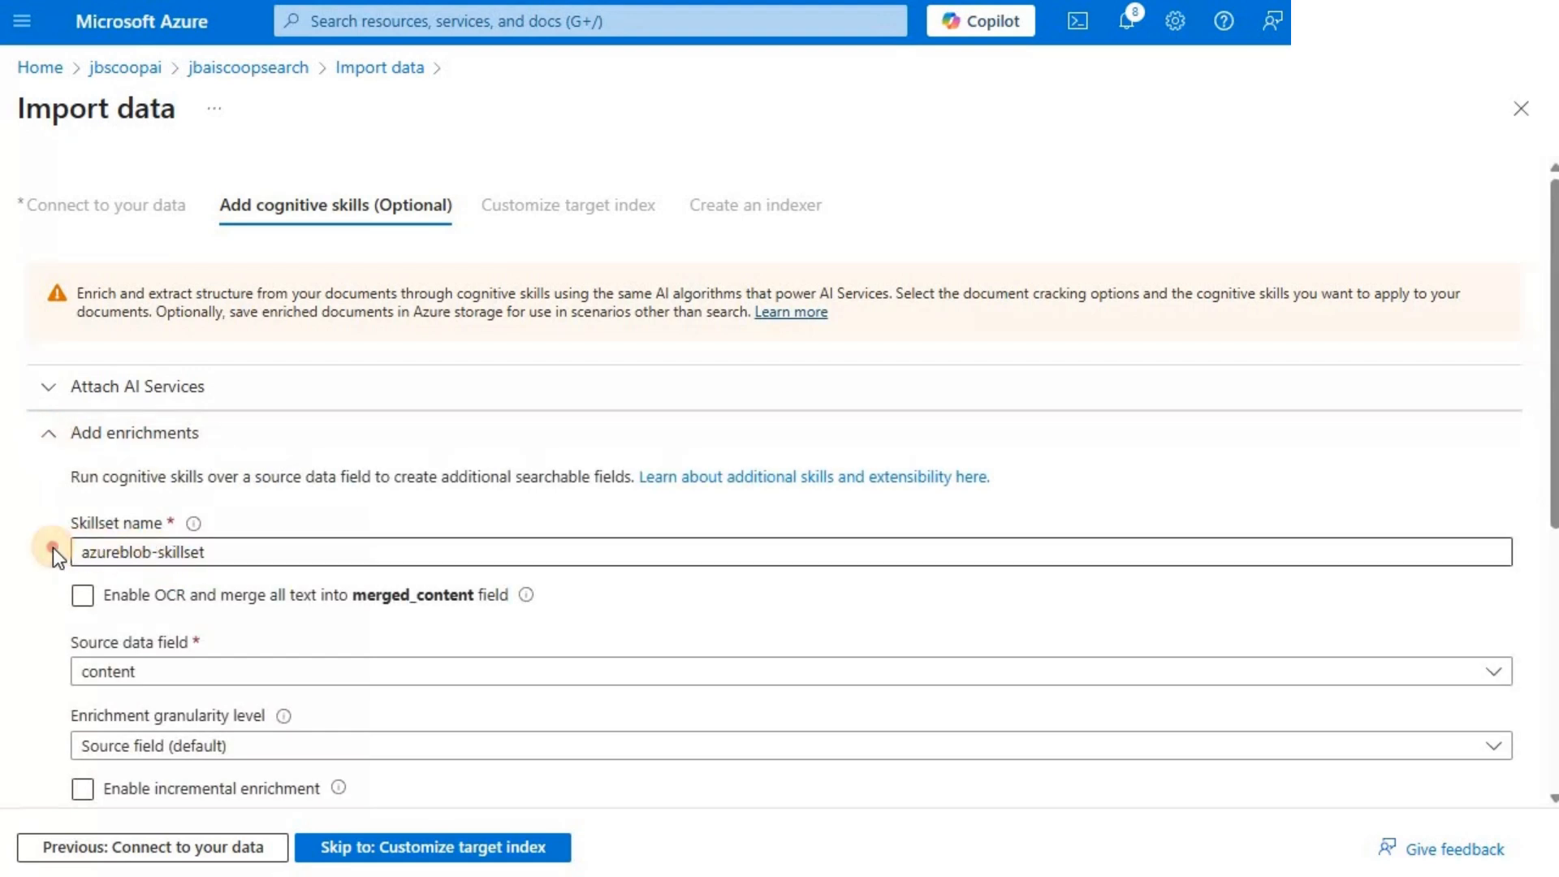
{"action": "left_click_drag", "start_coordinate": [52, 547], "coordinate": [73, 557]}
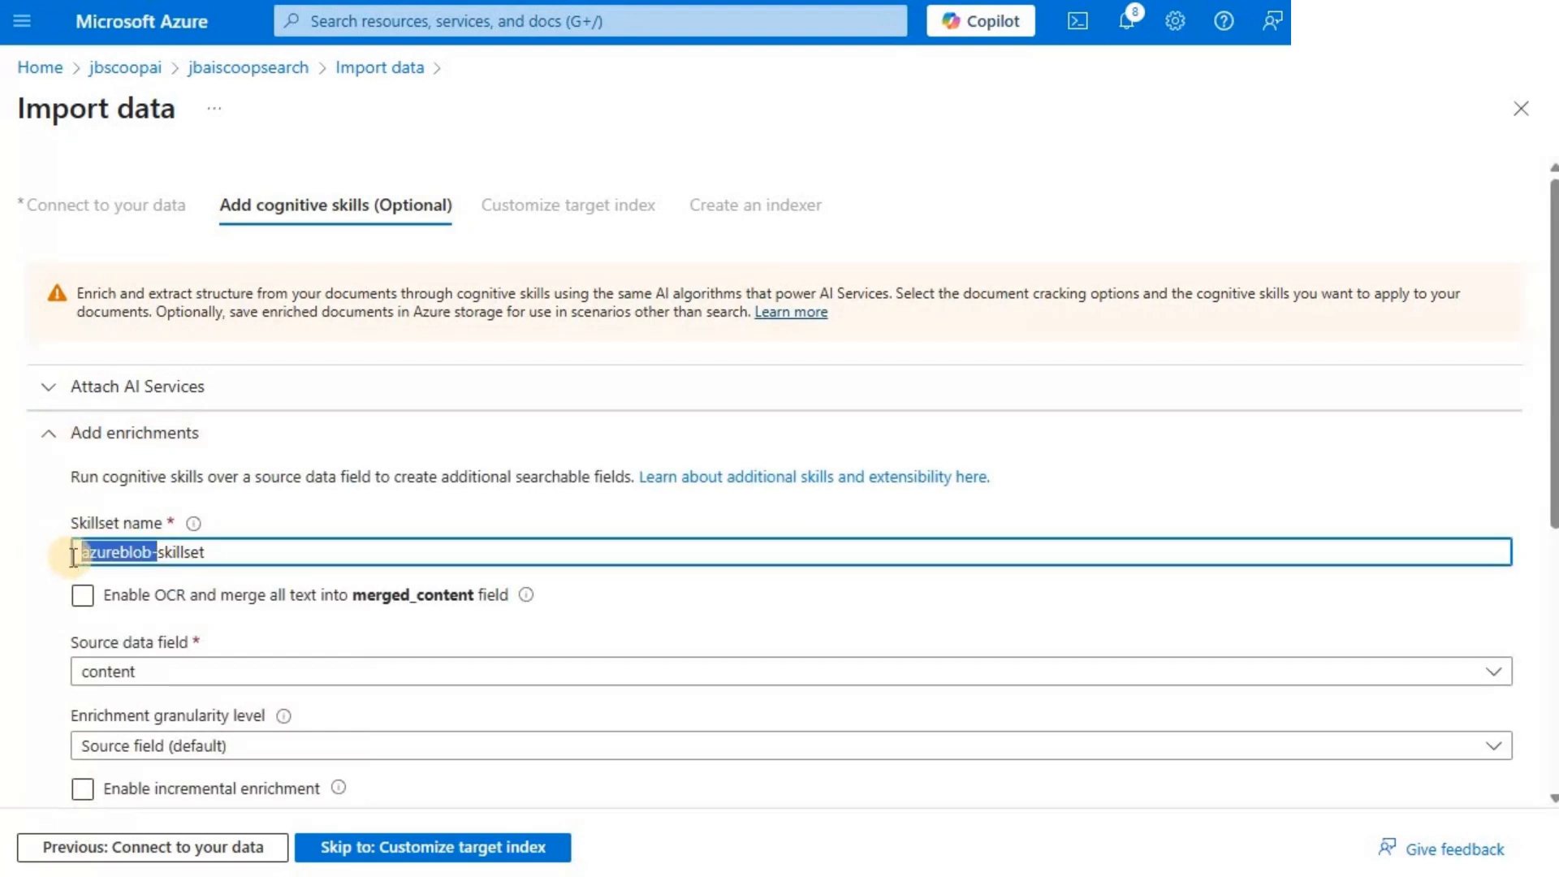
{"action": "type", "text": "jbscoops"}
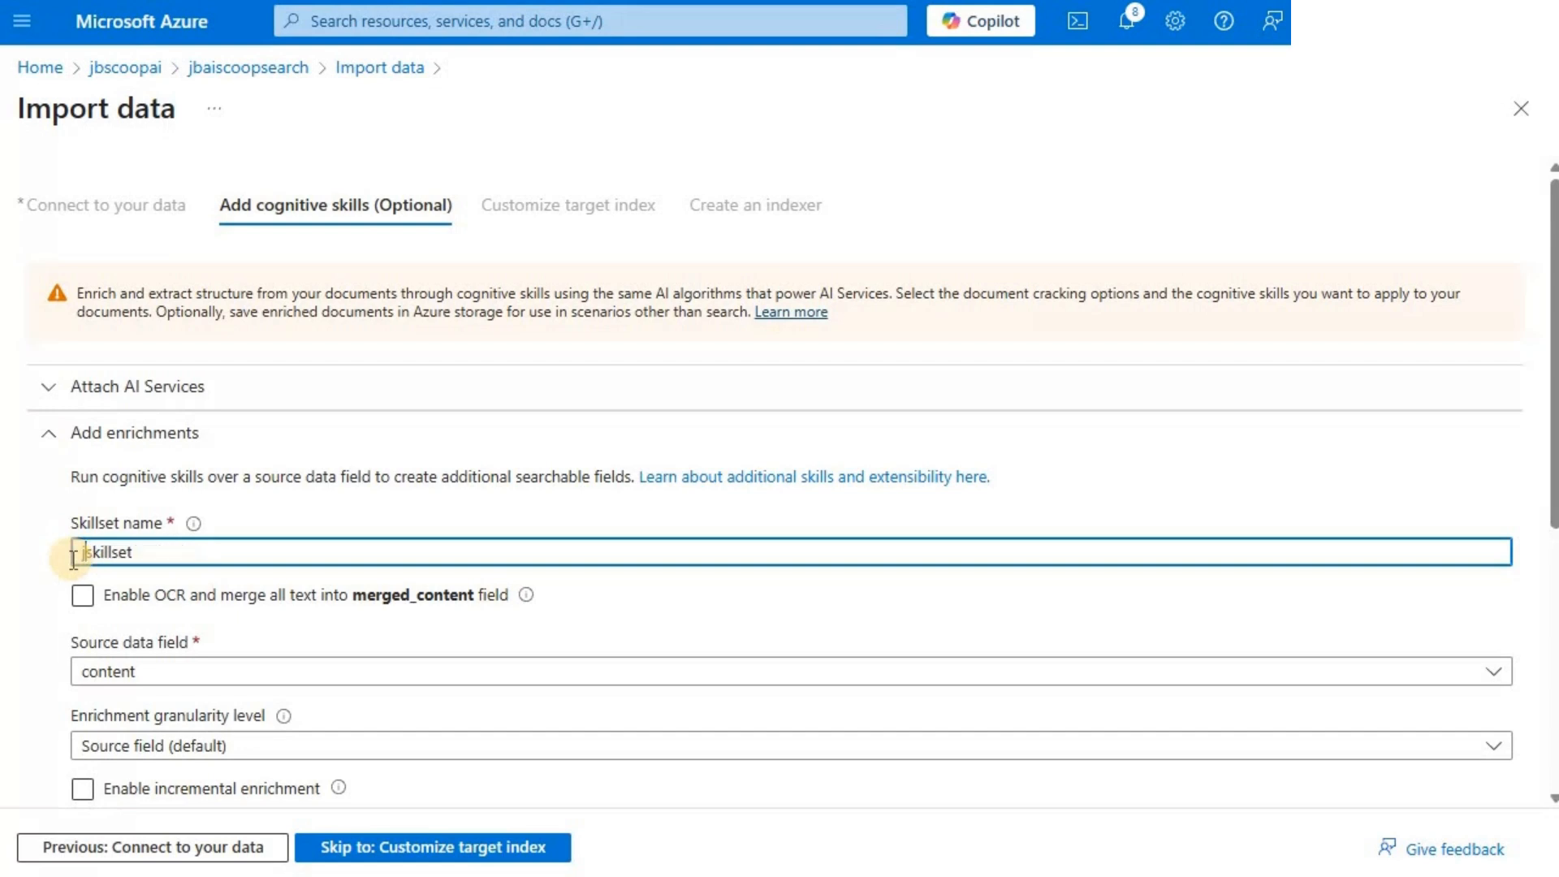
{"action": "type", "text": "-"}
{"action": "left_click", "coordinate": [73, 558], "text": "shift"}
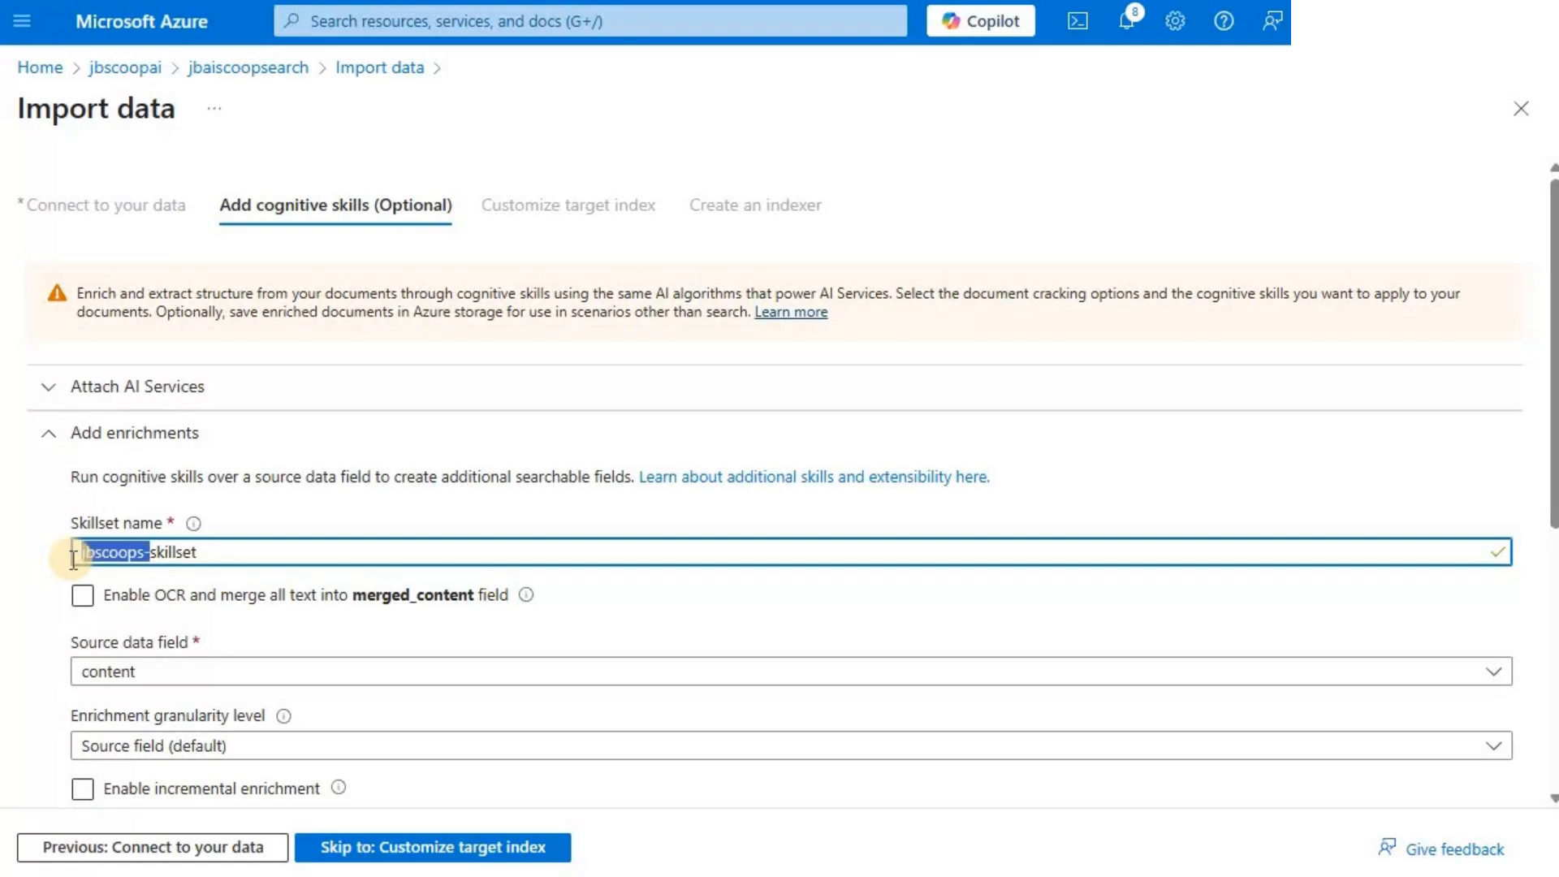
{"action": "left_click", "coordinate": [455, 550]}
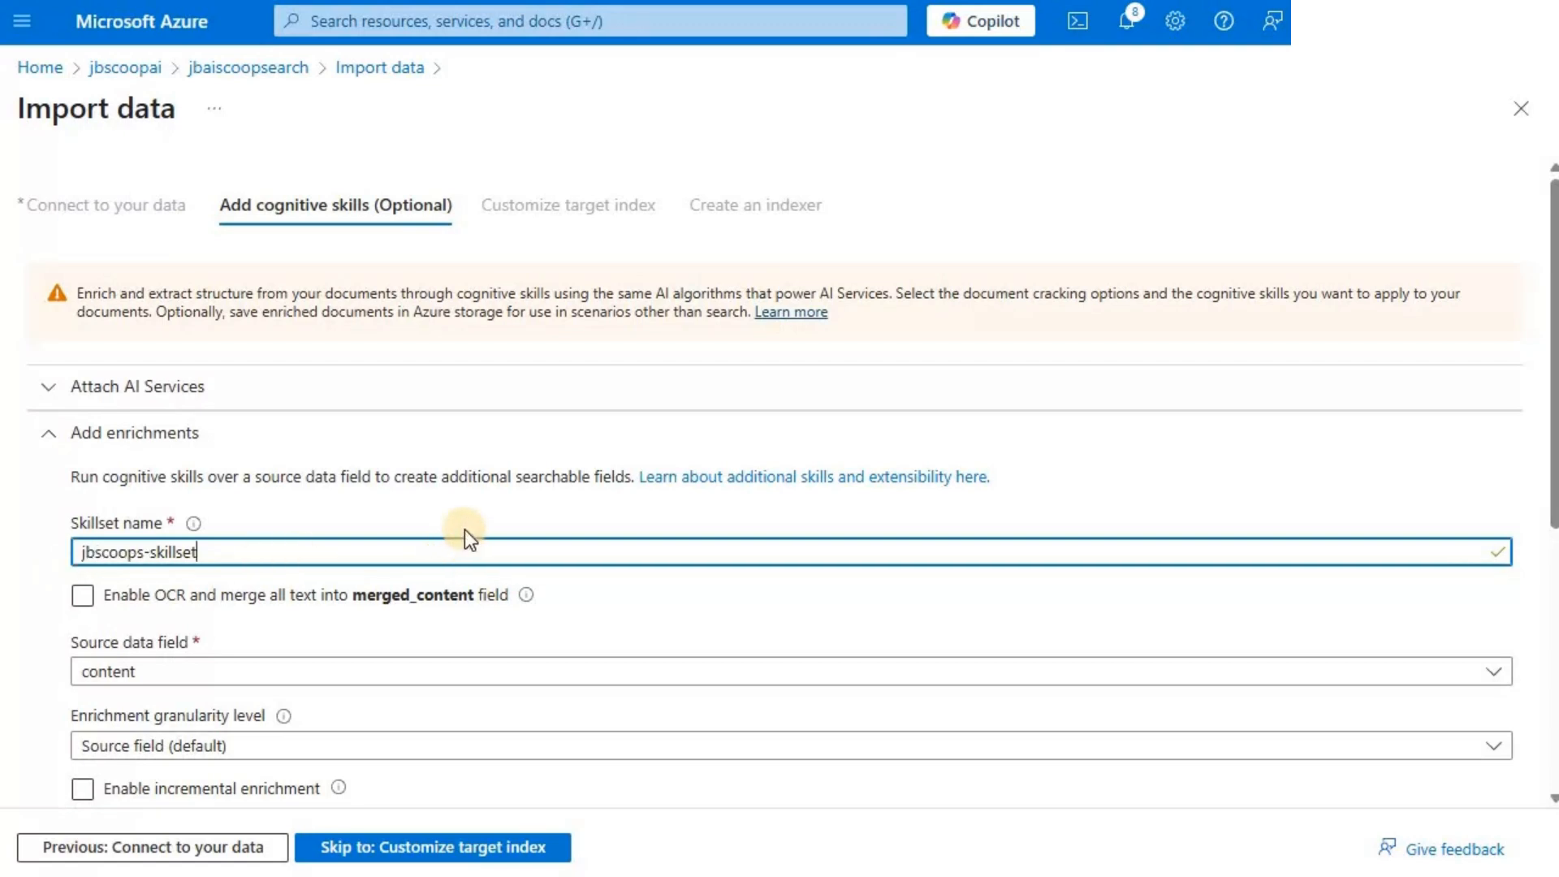
- Enable OCR with all text merged into merged_content and set the enrichment granularity level to Pages (5000 characters chunks)
{"action": "left_click", "coordinate": [83, 597]}
{"action": "left_click", "coordinate": [84, 599]}
{"action": "left_click", "coordinate": [84, 600]}
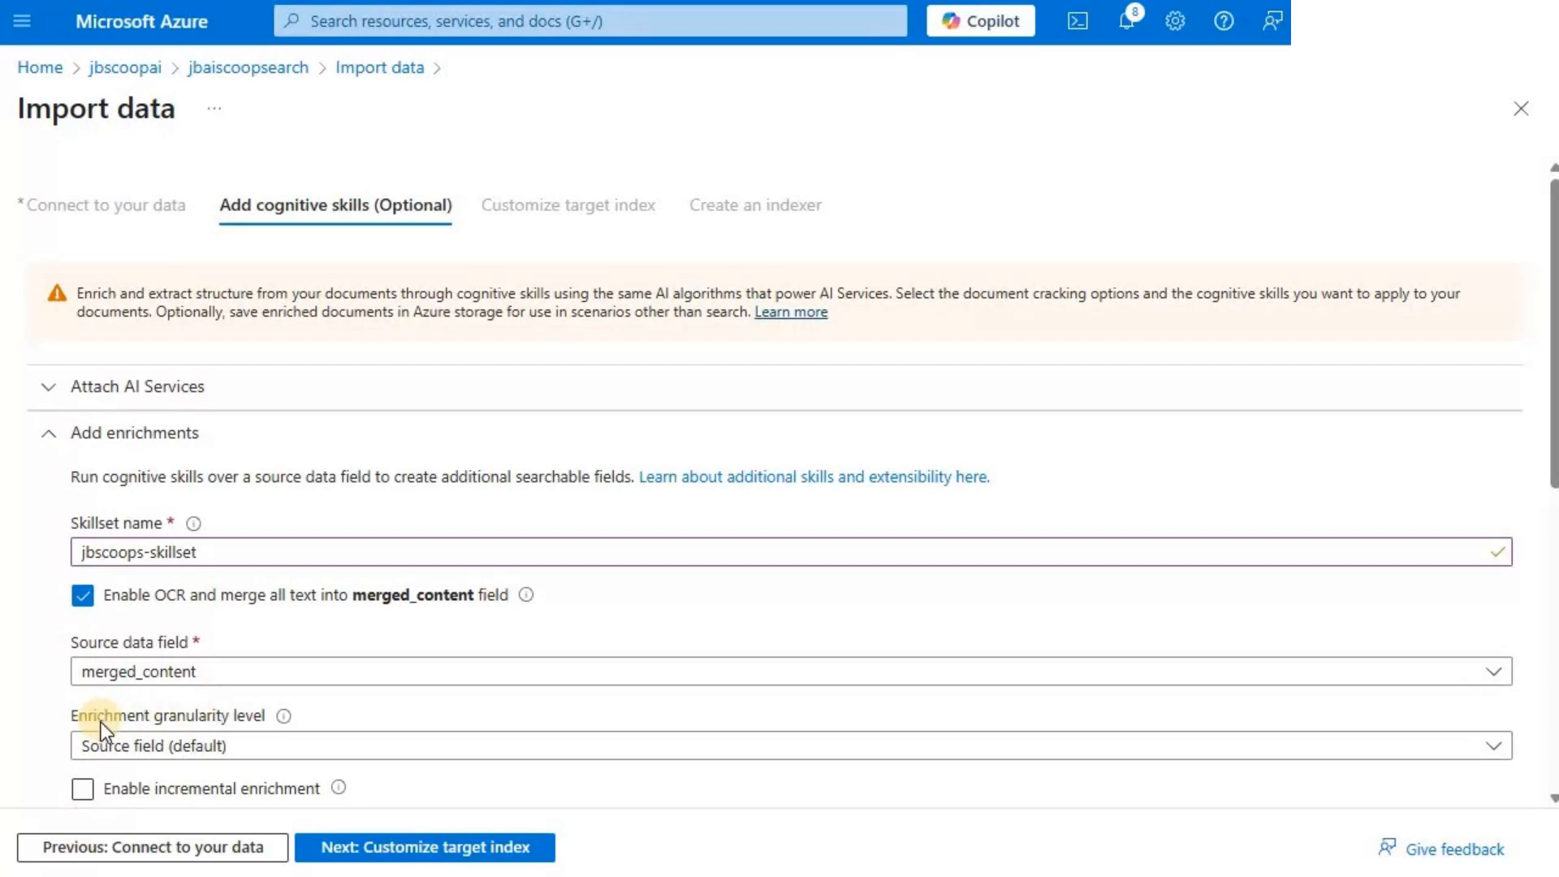
{"action": "left_click", "coordinate": [300, 751]}
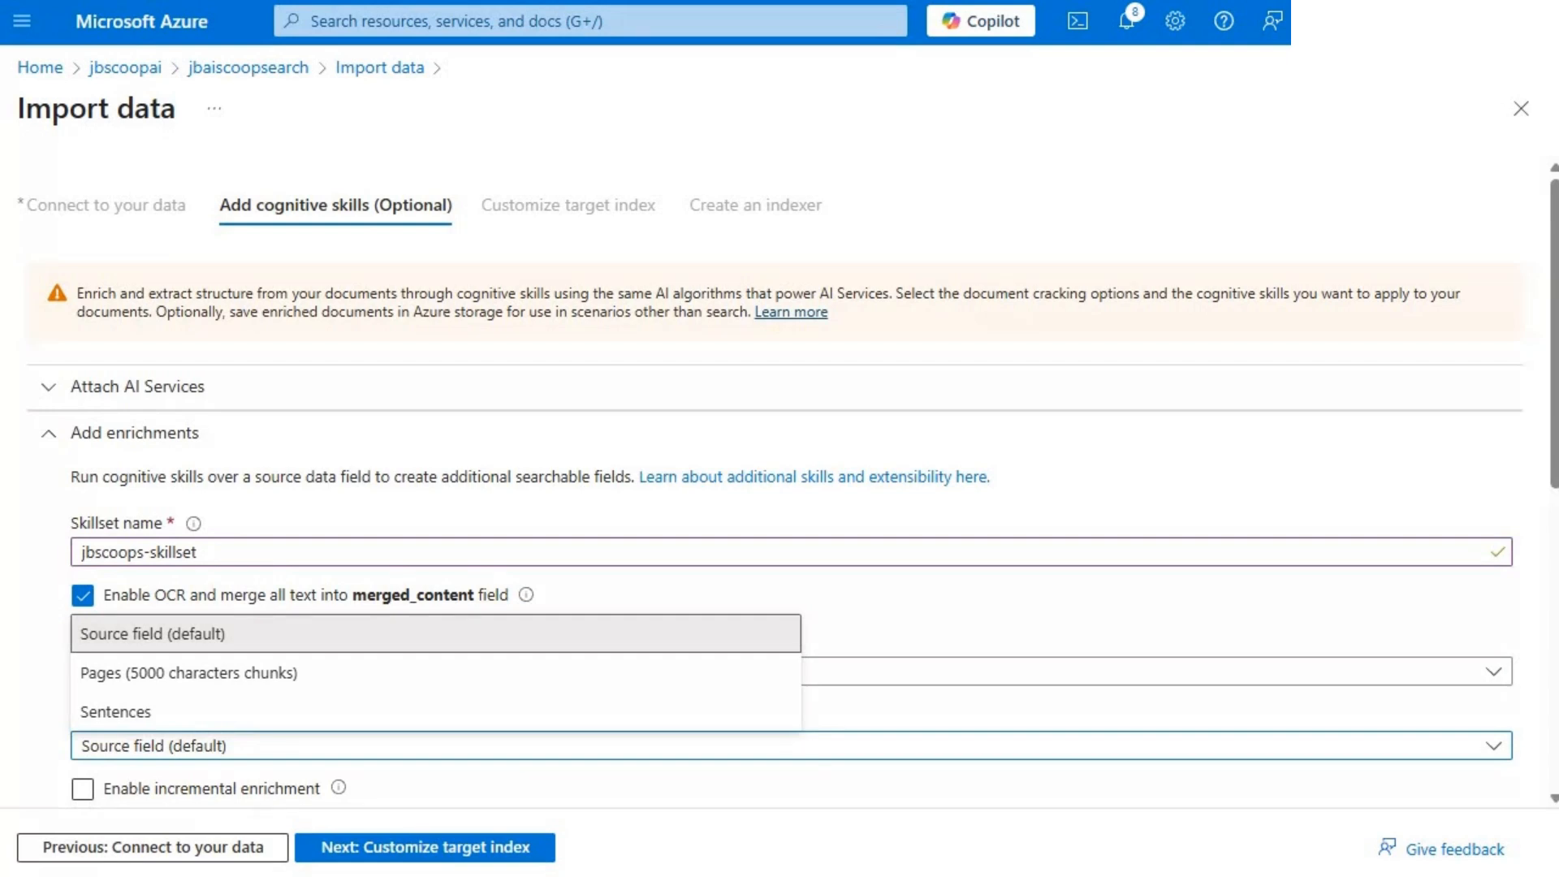
{"action": "left_click", "coordinate": [211, 682]}
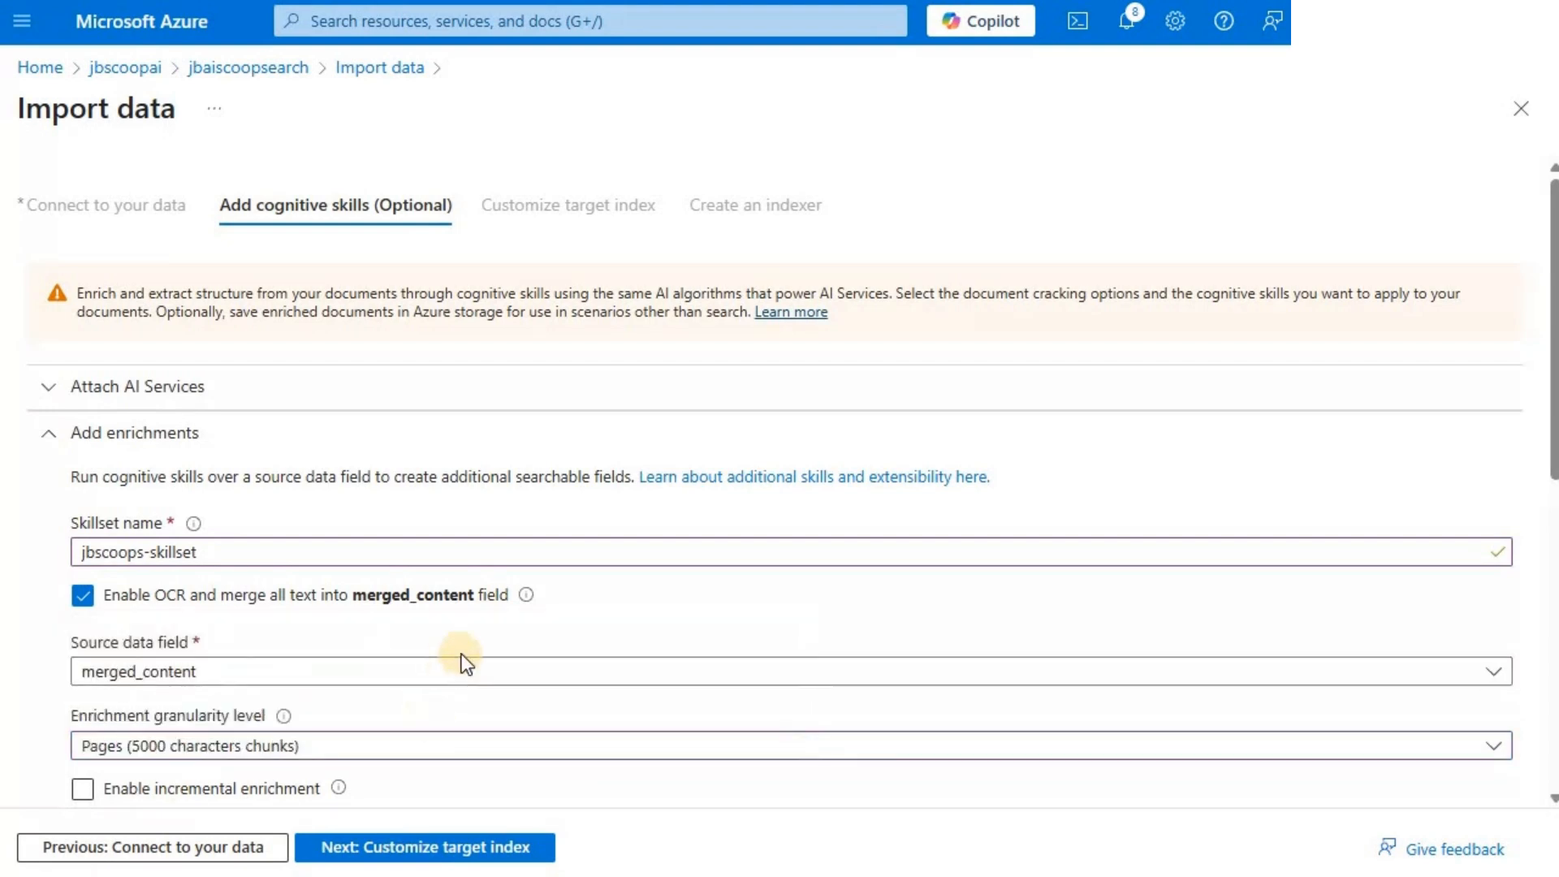
- Enable the skills for extracting location names and key phrases, detecting sentiment, and generating tags and captions from images
{"action": "scroll", "coordinate": [519, 583], "scroll_direction": "down", "scroll_amount": 3}
{"action": "scroll", "coordinate": [530, 573], "scroll_direction": "down", "scroll_amount": 2}
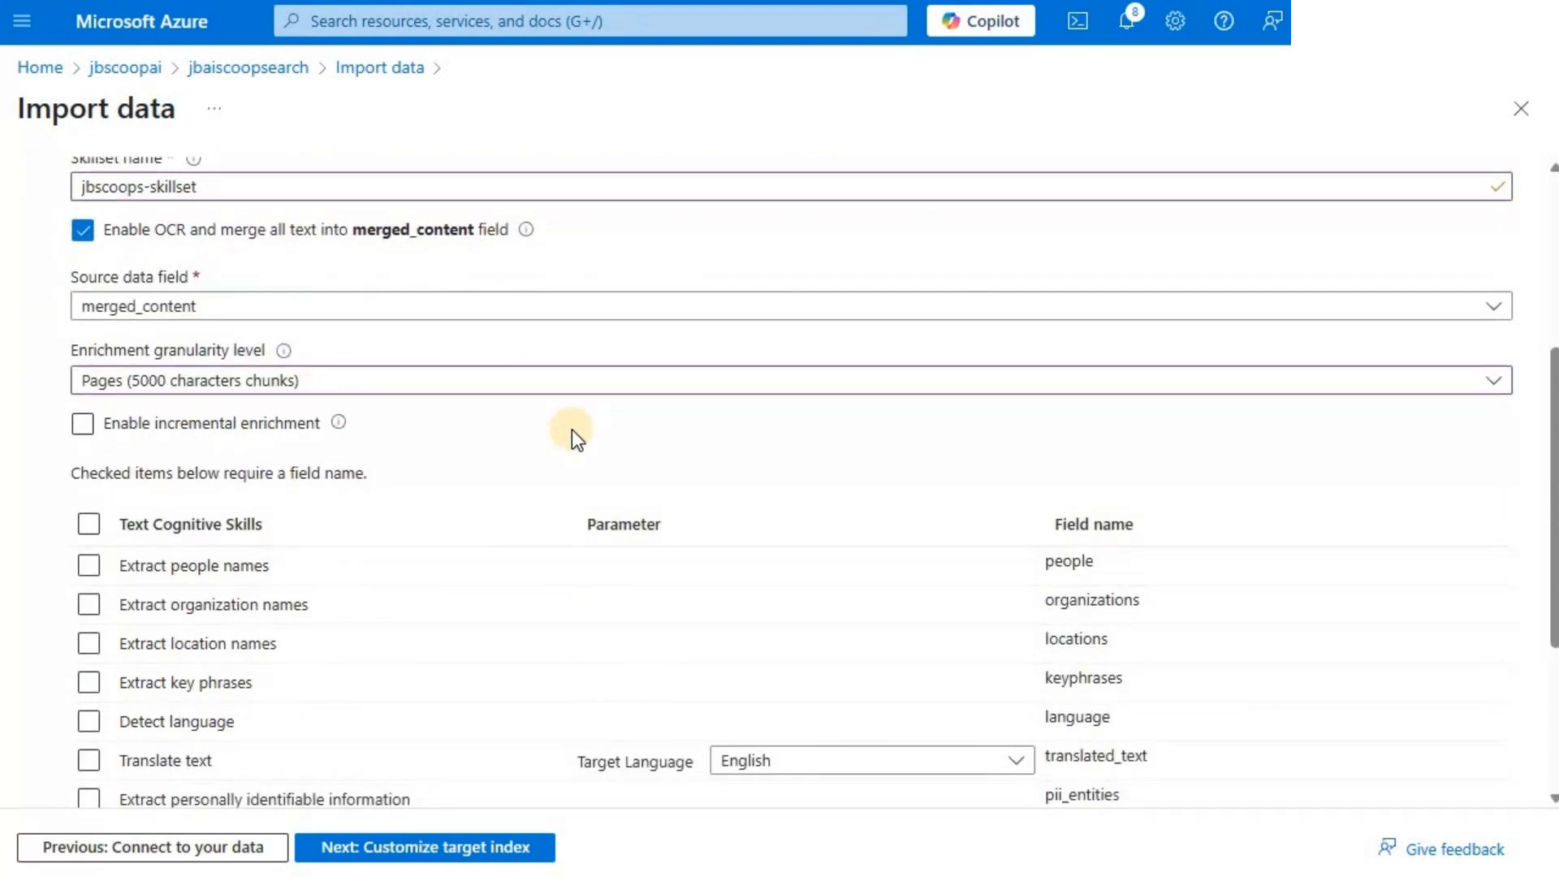
{"action": "scroll", "coordinate": [572, 431], "scroll_direction": "down", "scroll_amount": 4}
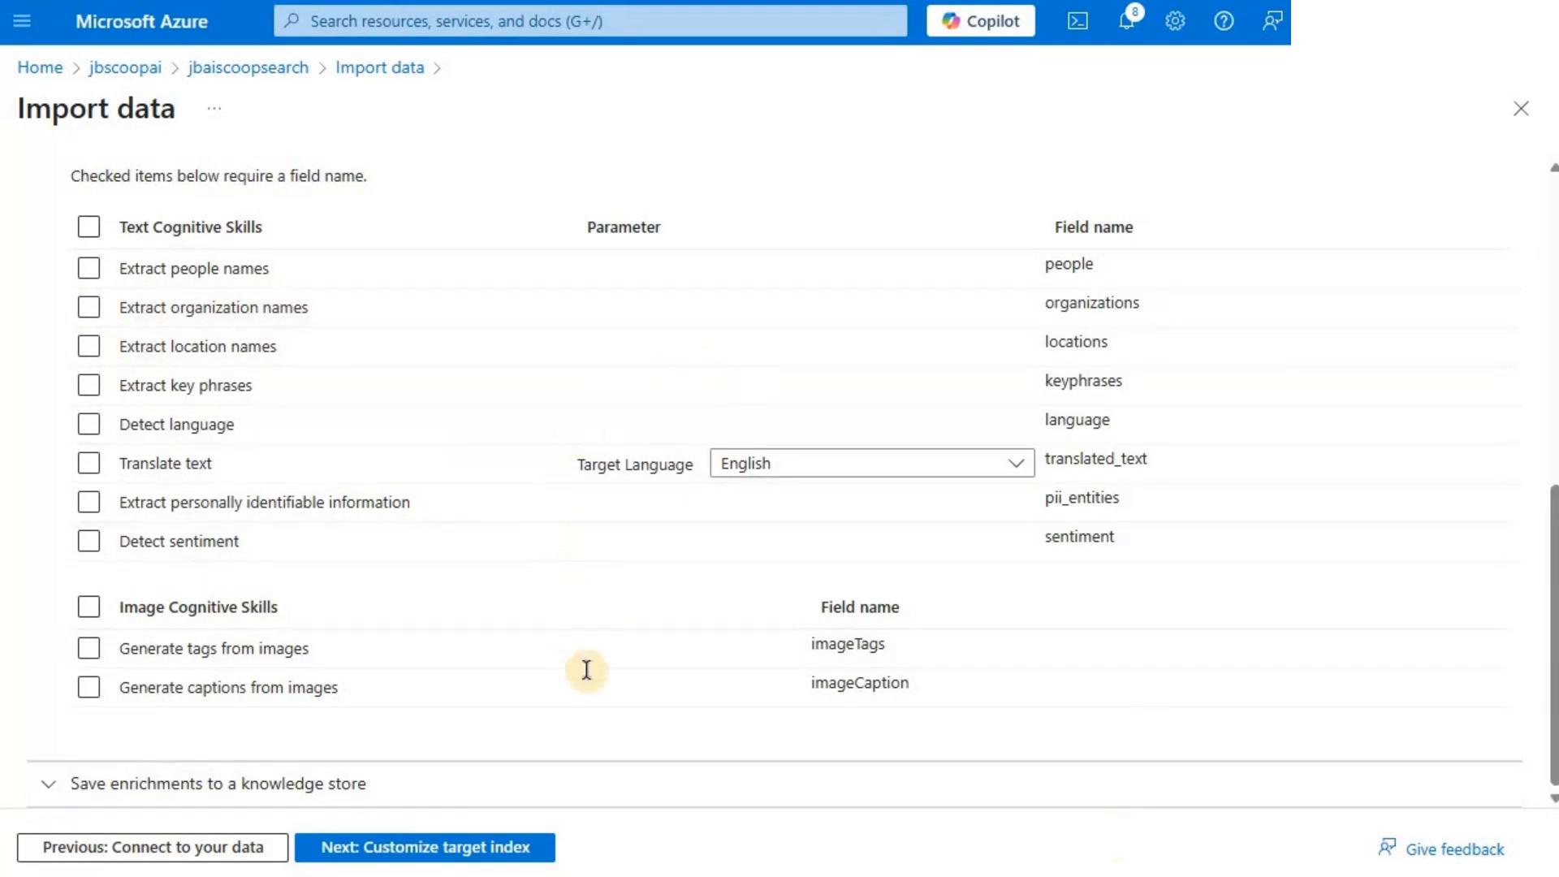
{"action": "key", "text": "alt+Tab"}
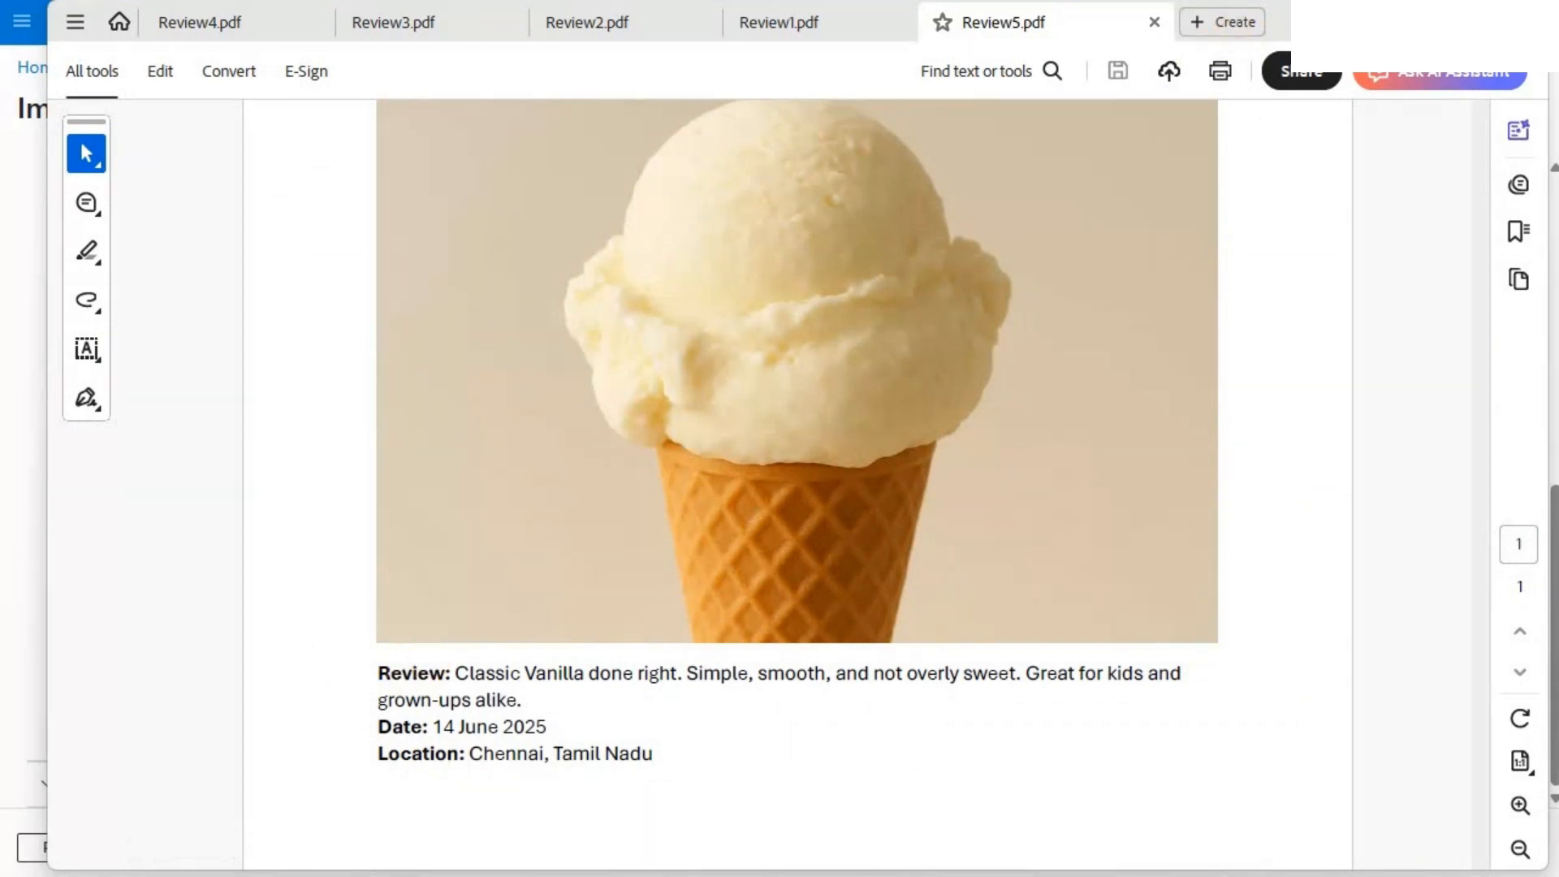
{"action": "key", "text": "alt+Tab"}
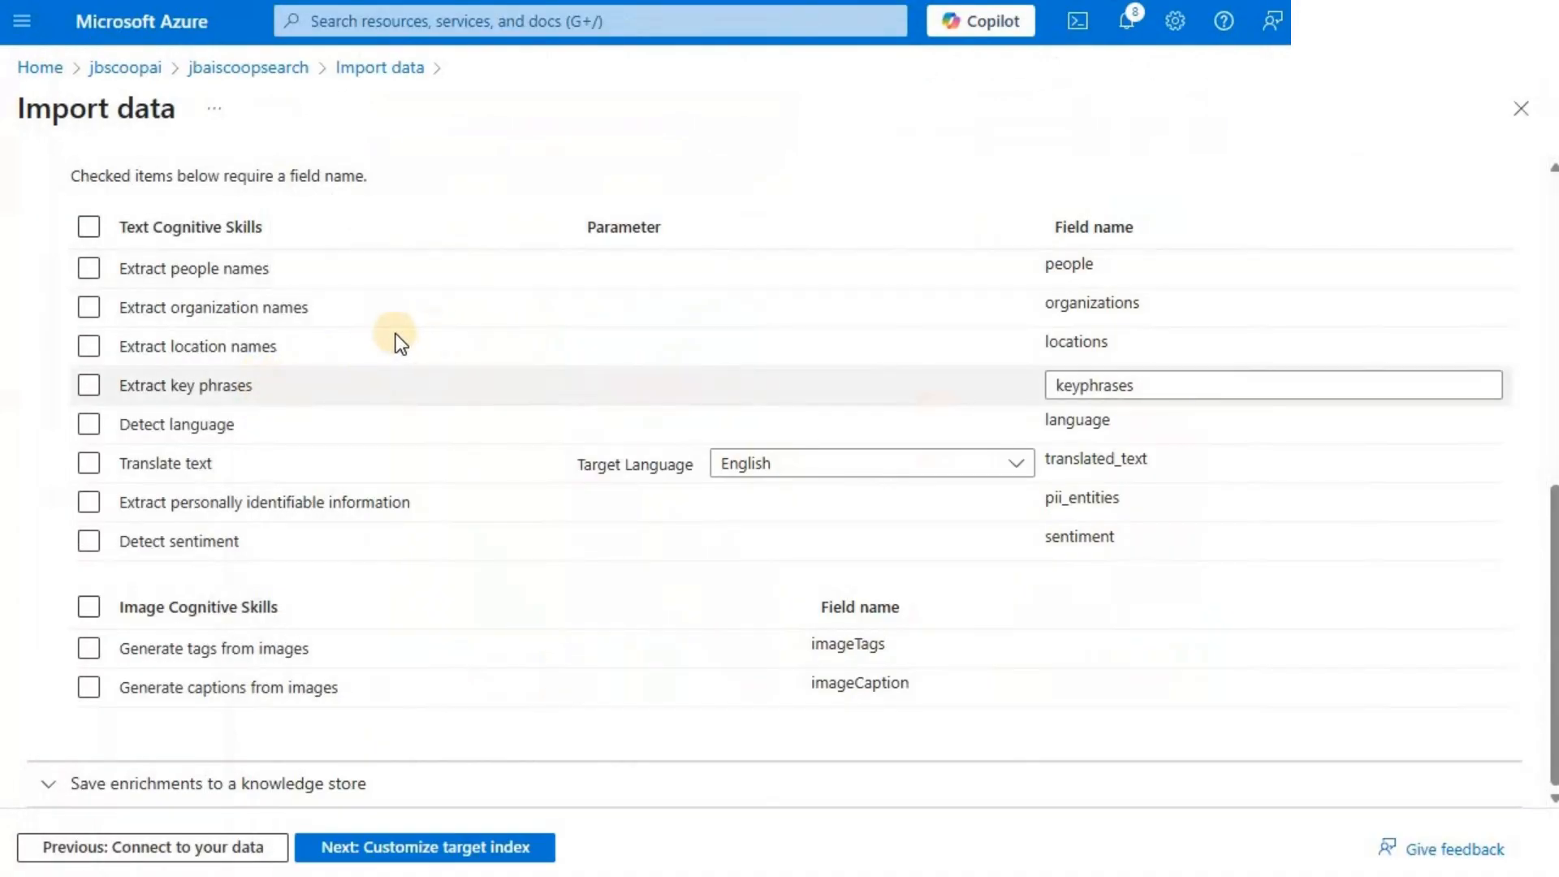
{"action": "left_click", "coordinate": [90, 349]}
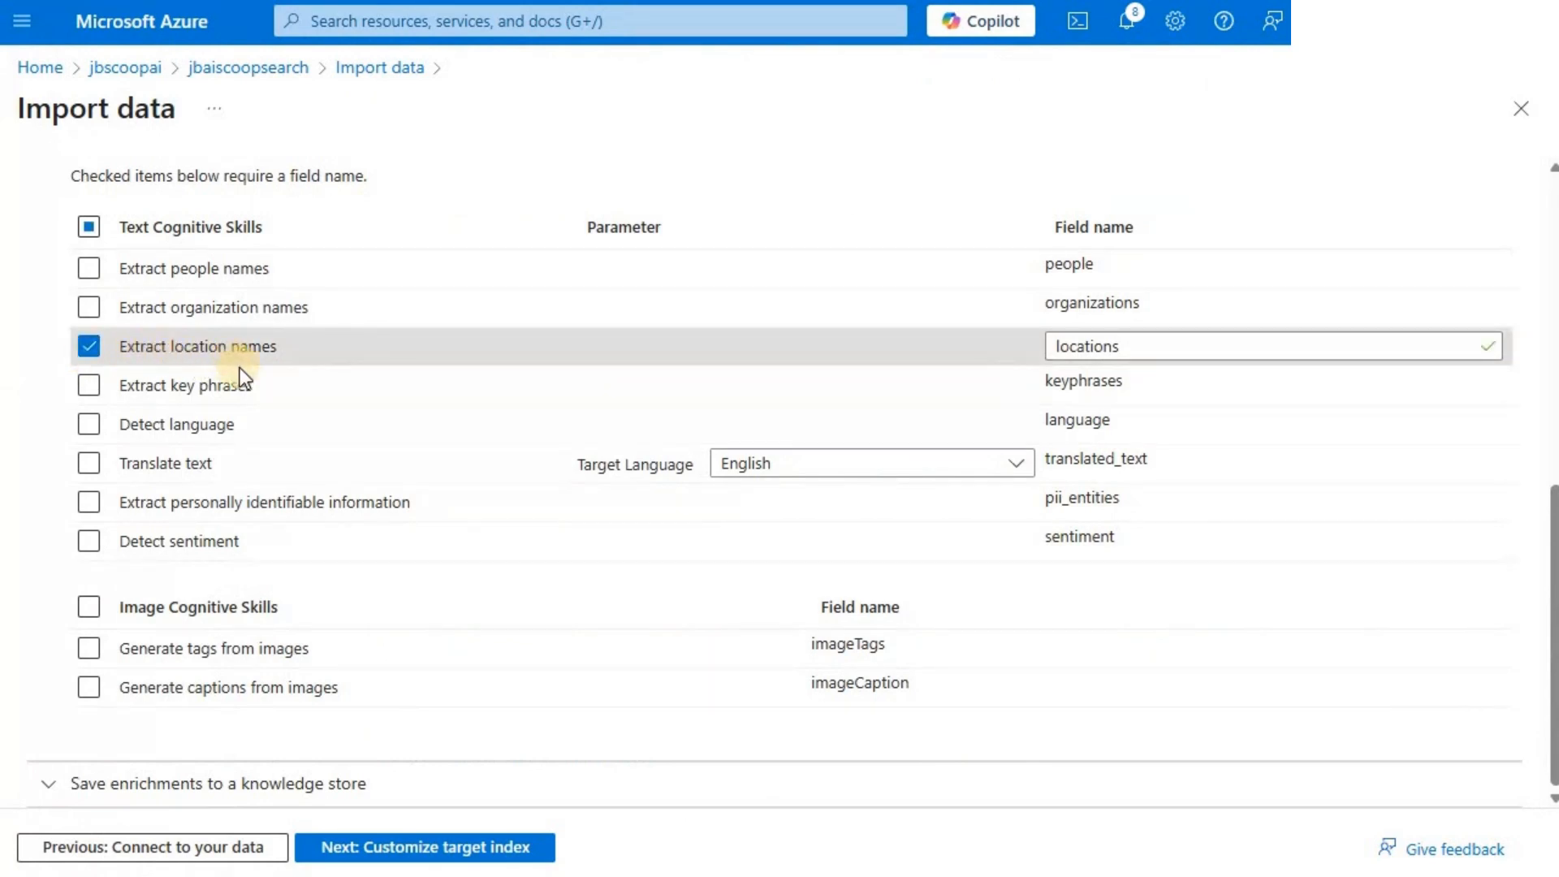
{"action": "left_click", "coordinate": [89, 385]}
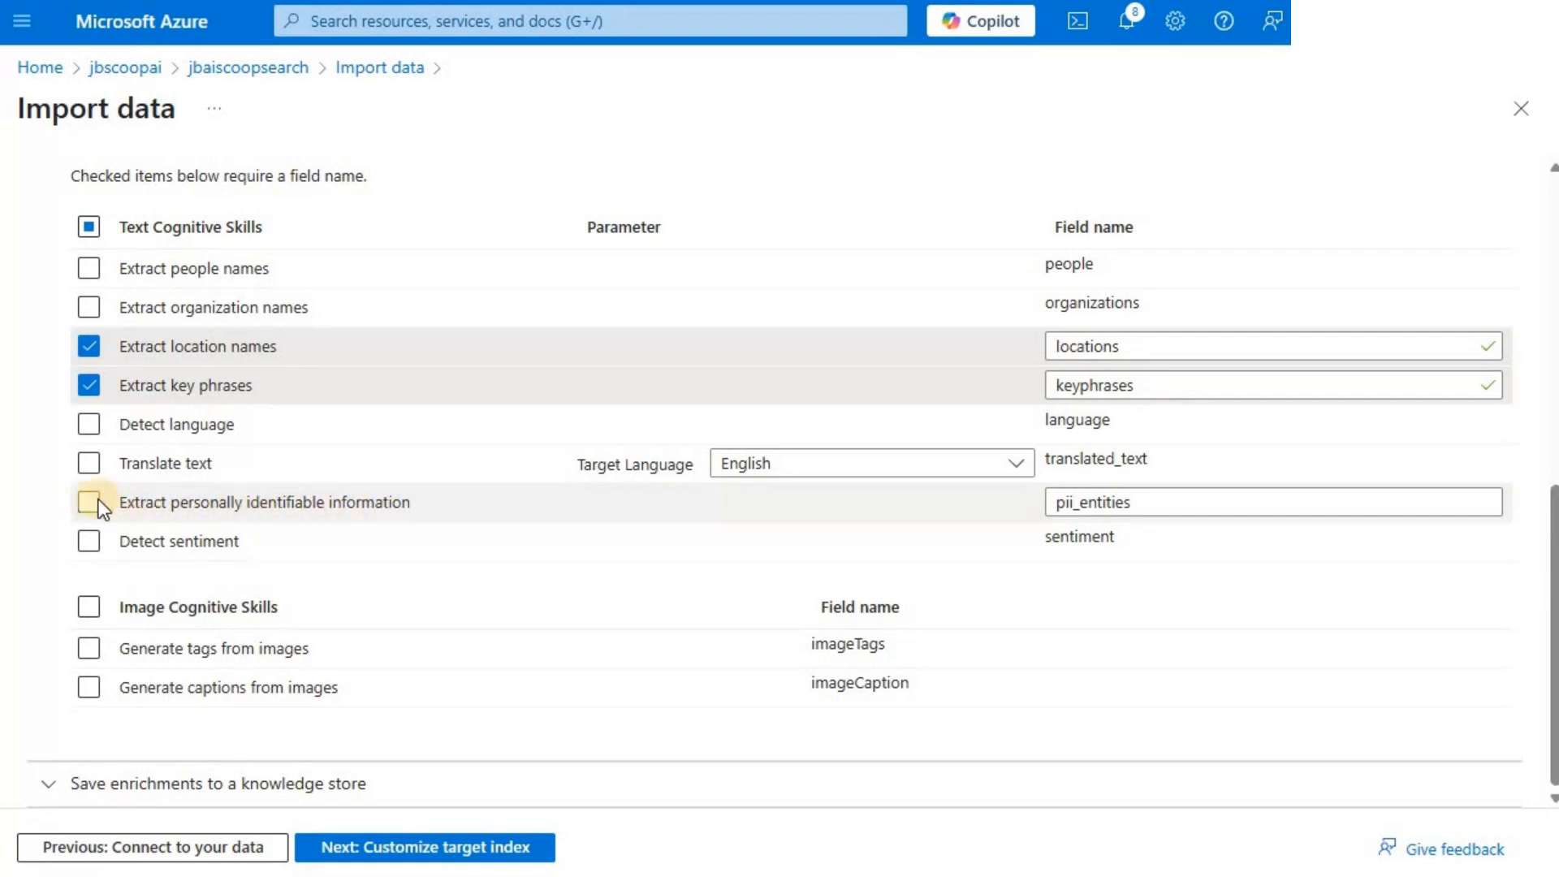
{"action": "left_click", "coordinate": [85, 543]}
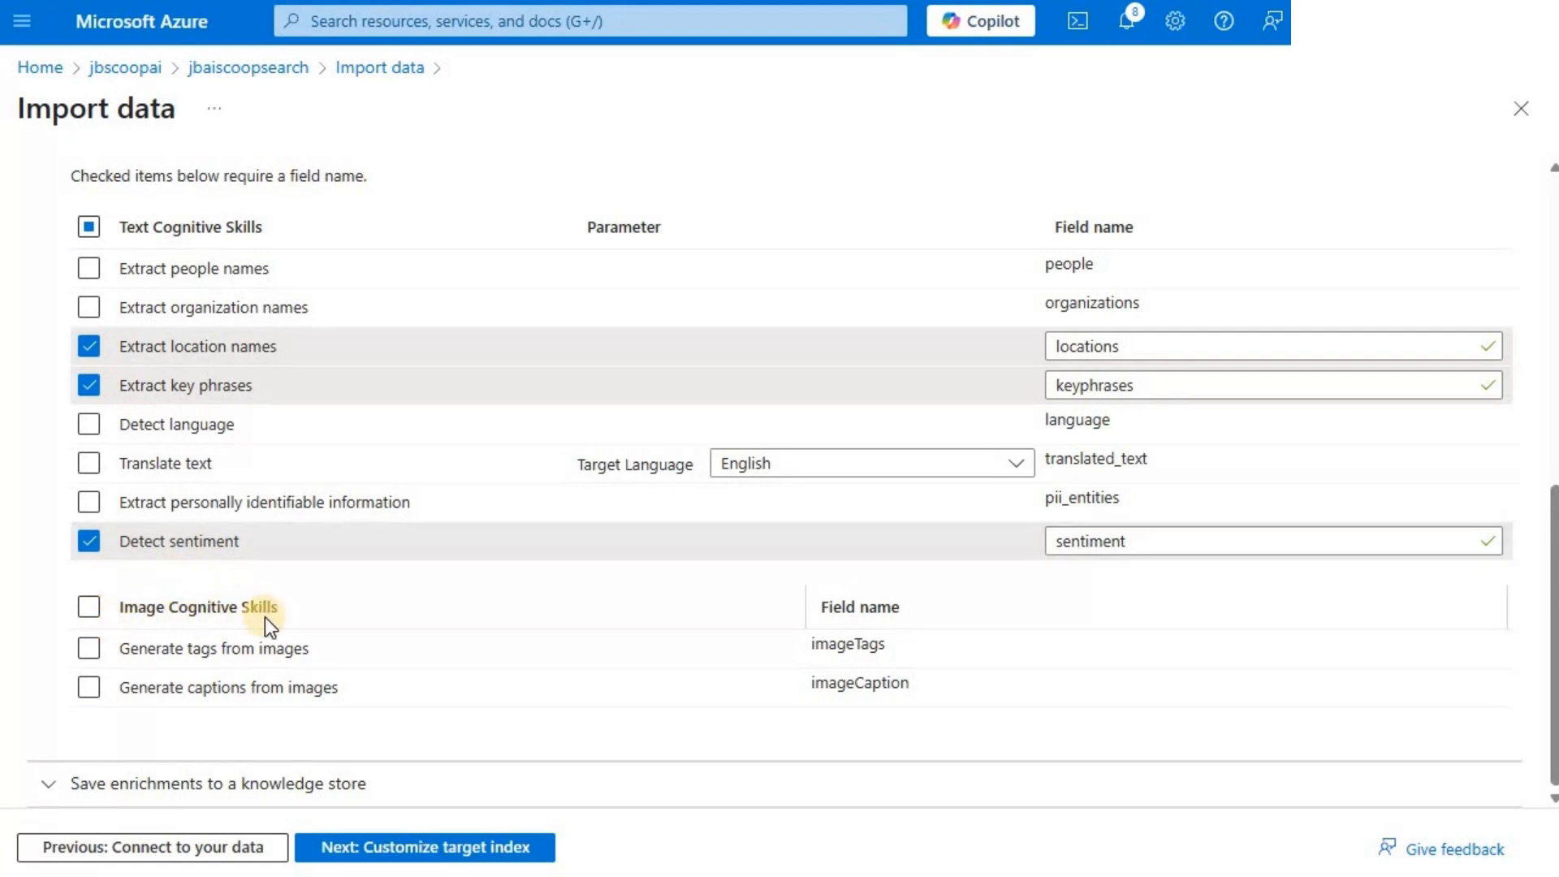
{"action": "left_click", "coordinate": [90, 658]}
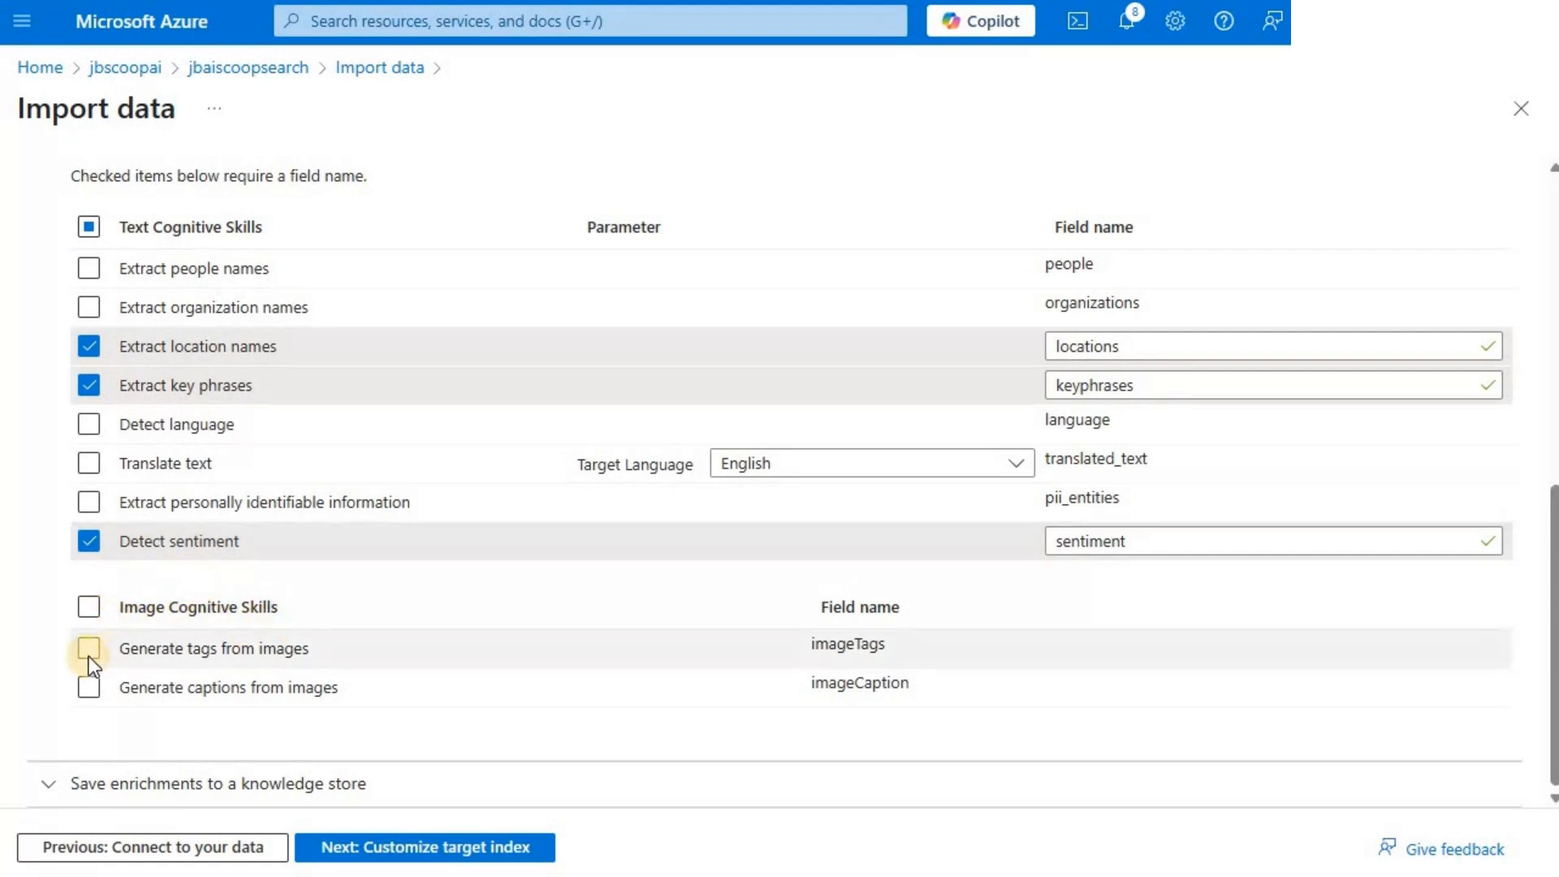
{"action": "left_click", "coordinate": [89, 688]}
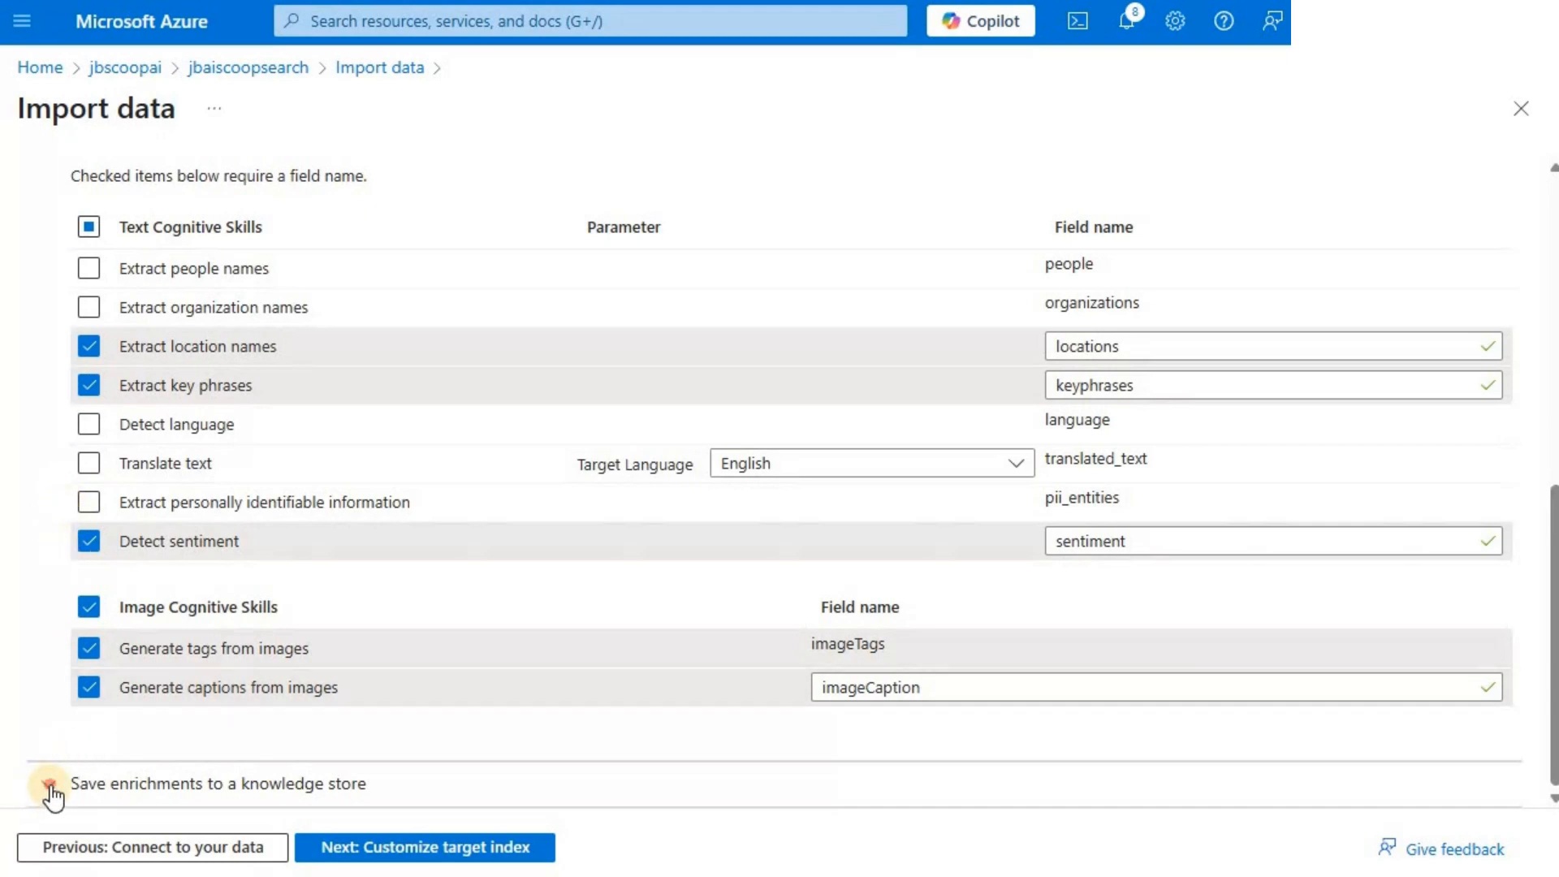
- Try image projections among the knowledge store options for saving enrichments, and clear the selection again
{"action": "scroll", "coordinate": [32, 650], "scroll_direction": "down", "scroll_amount": 5}
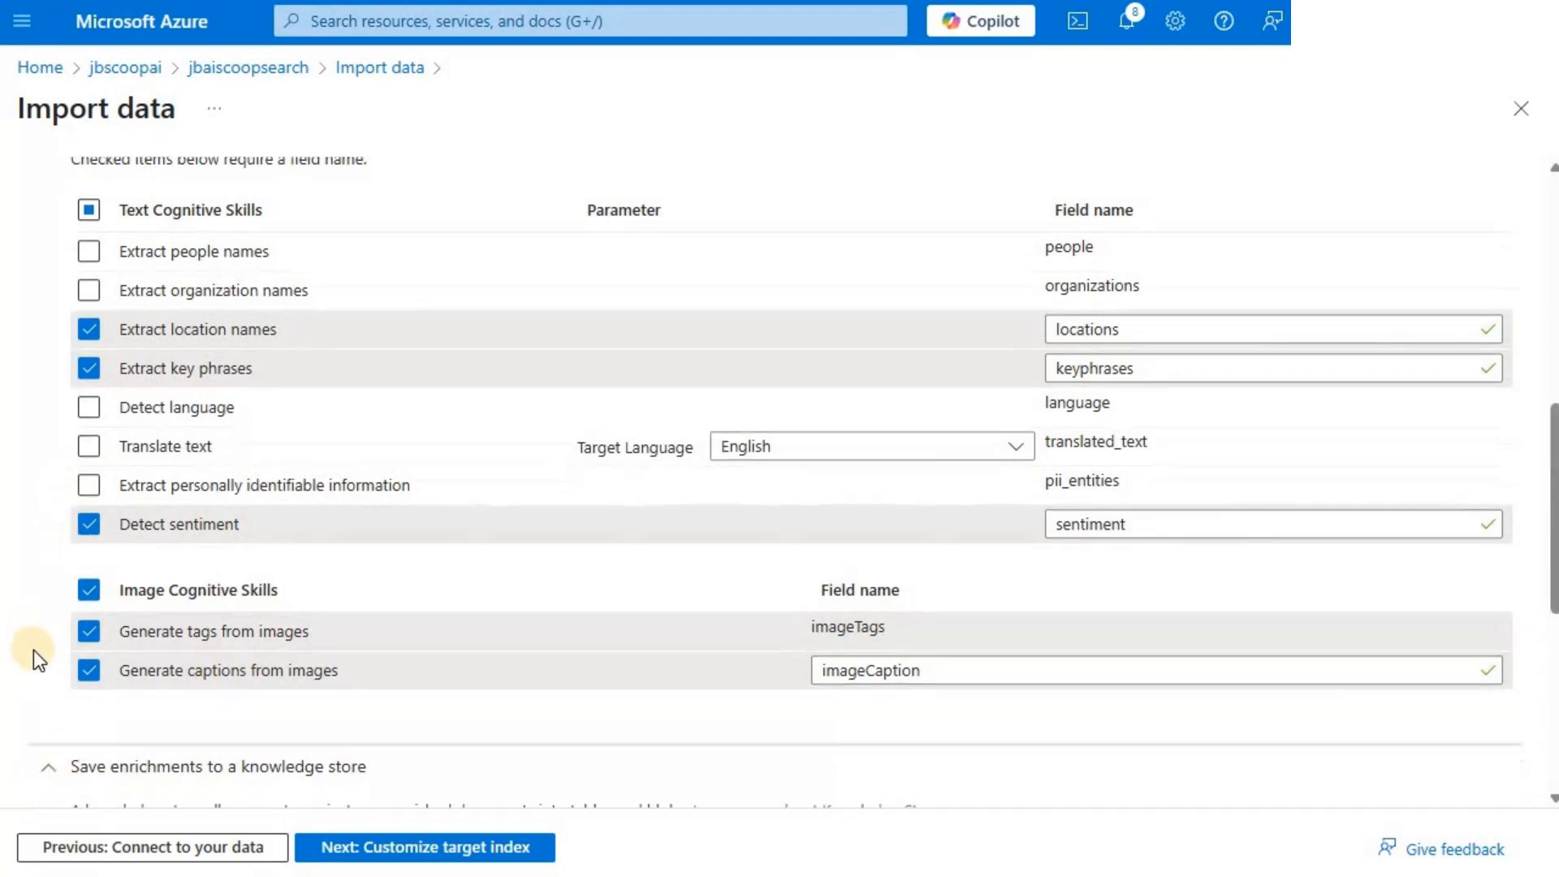
{"action": "scroll", "coordinate": [32, 656], "scroll_direction": "down", "scroll_amount": 2}
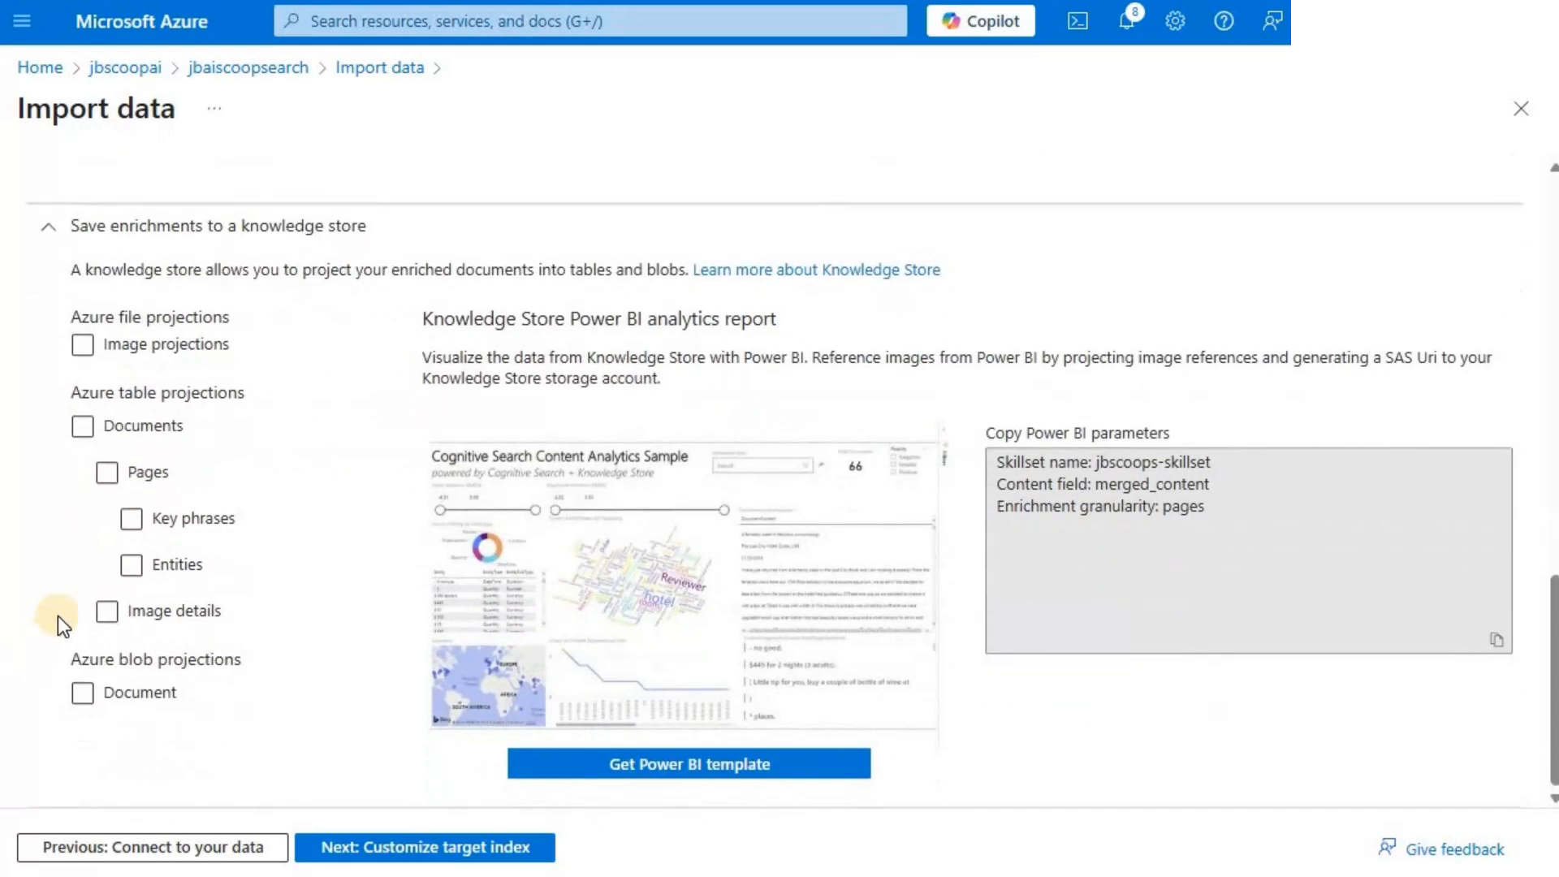
{"action": "left_click", "coordinate": [227, 344]}
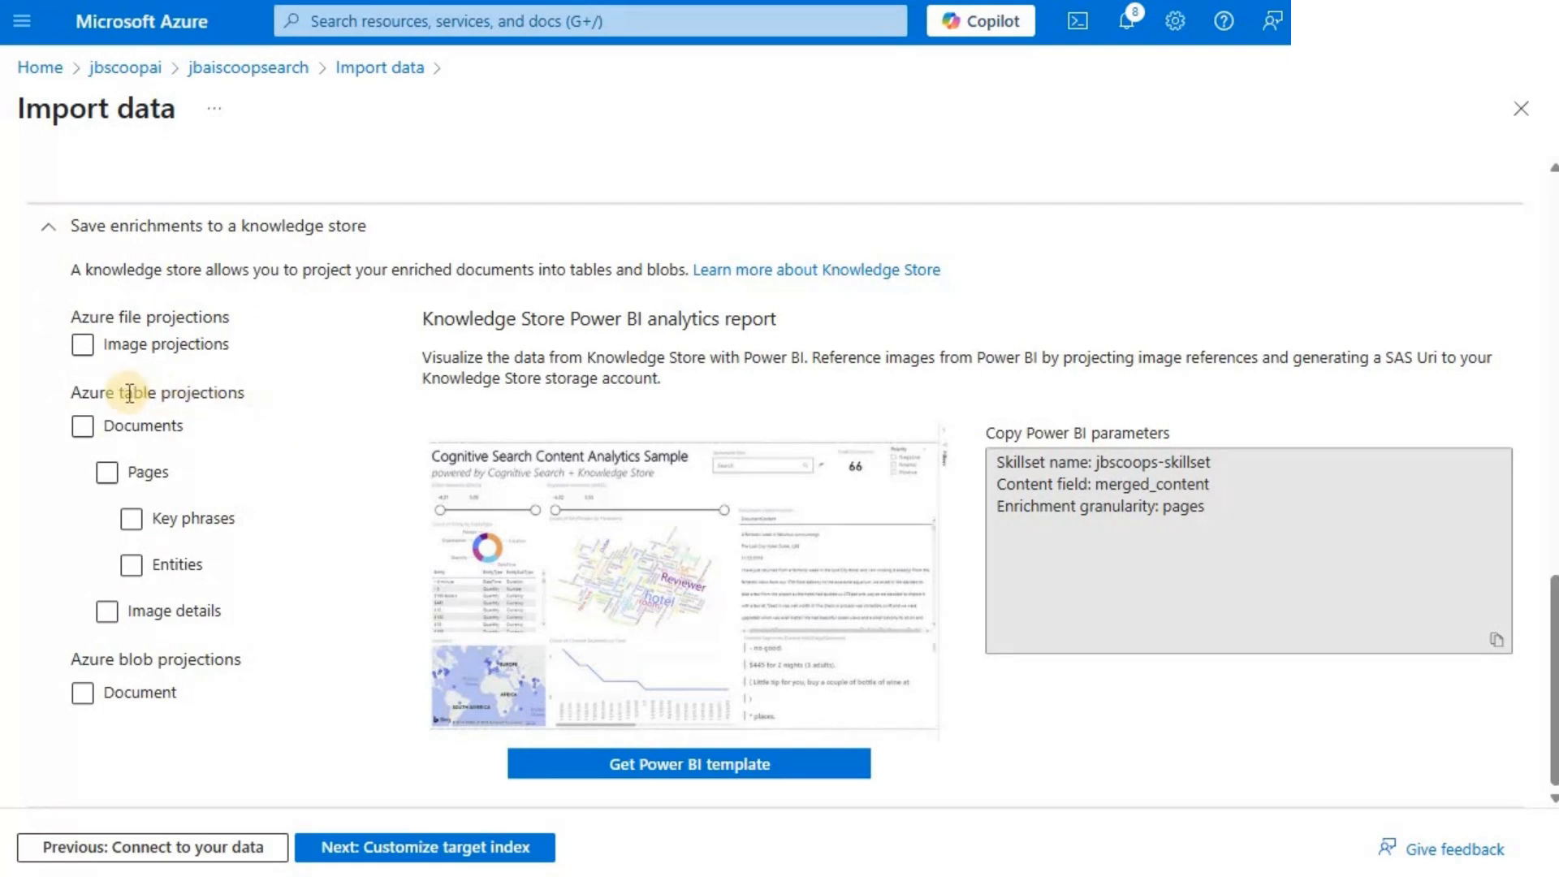
{"action": "left_click", "coordinate": [84, 345]}
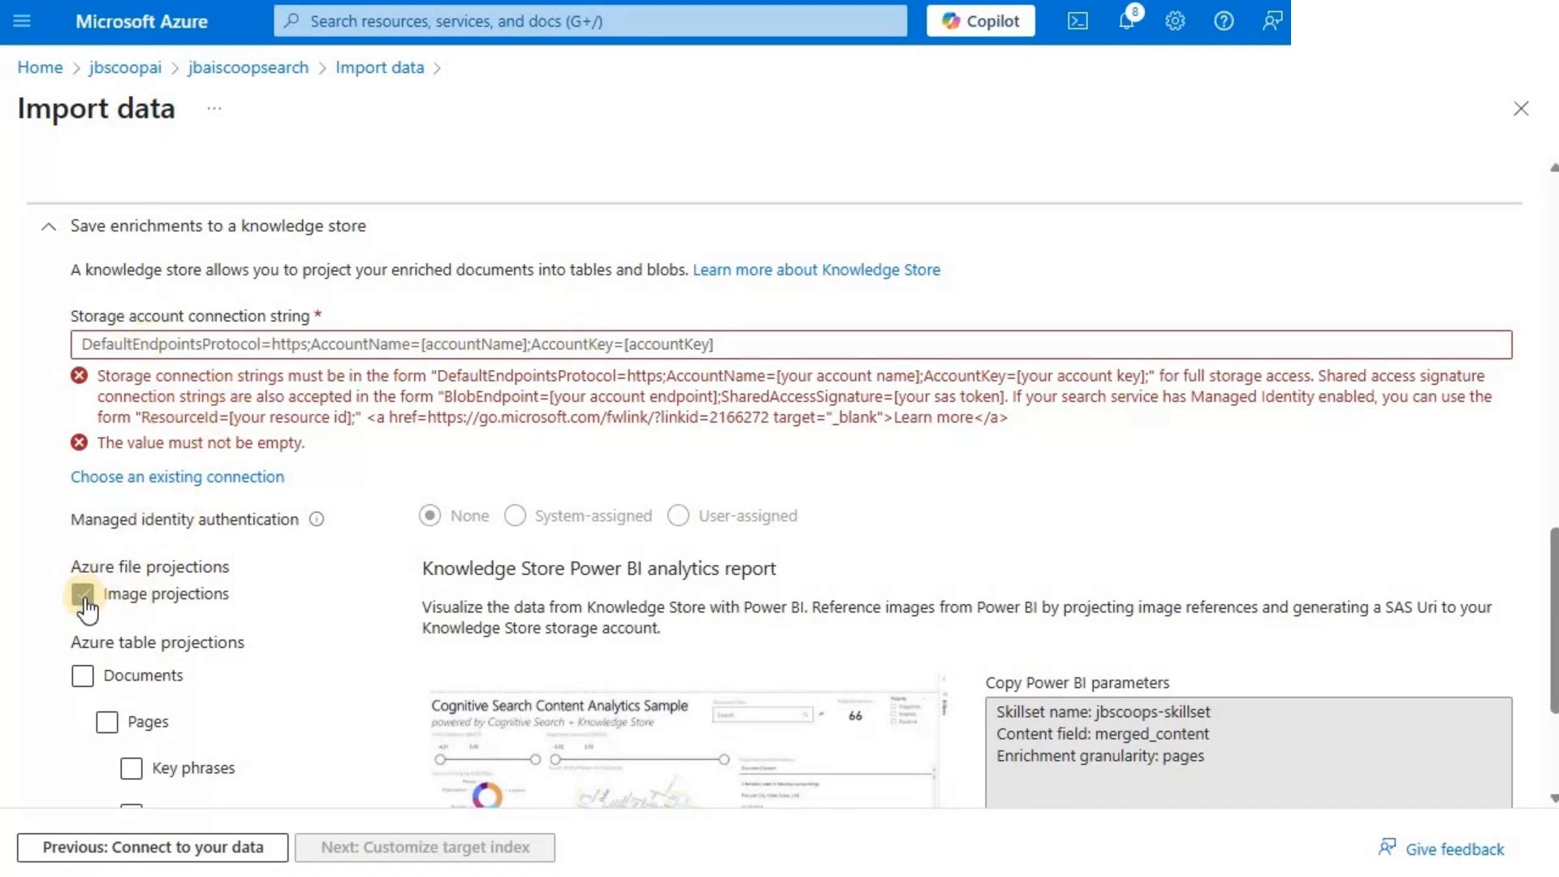
{"action": "scroll", "coordinate": [148, 632], "scroll_direction": "down", "scroll_amount": 1}
{"action": "scroll", "coordinate": [154, 666], "scroll_direction": "down", "scroll_amount": 1}
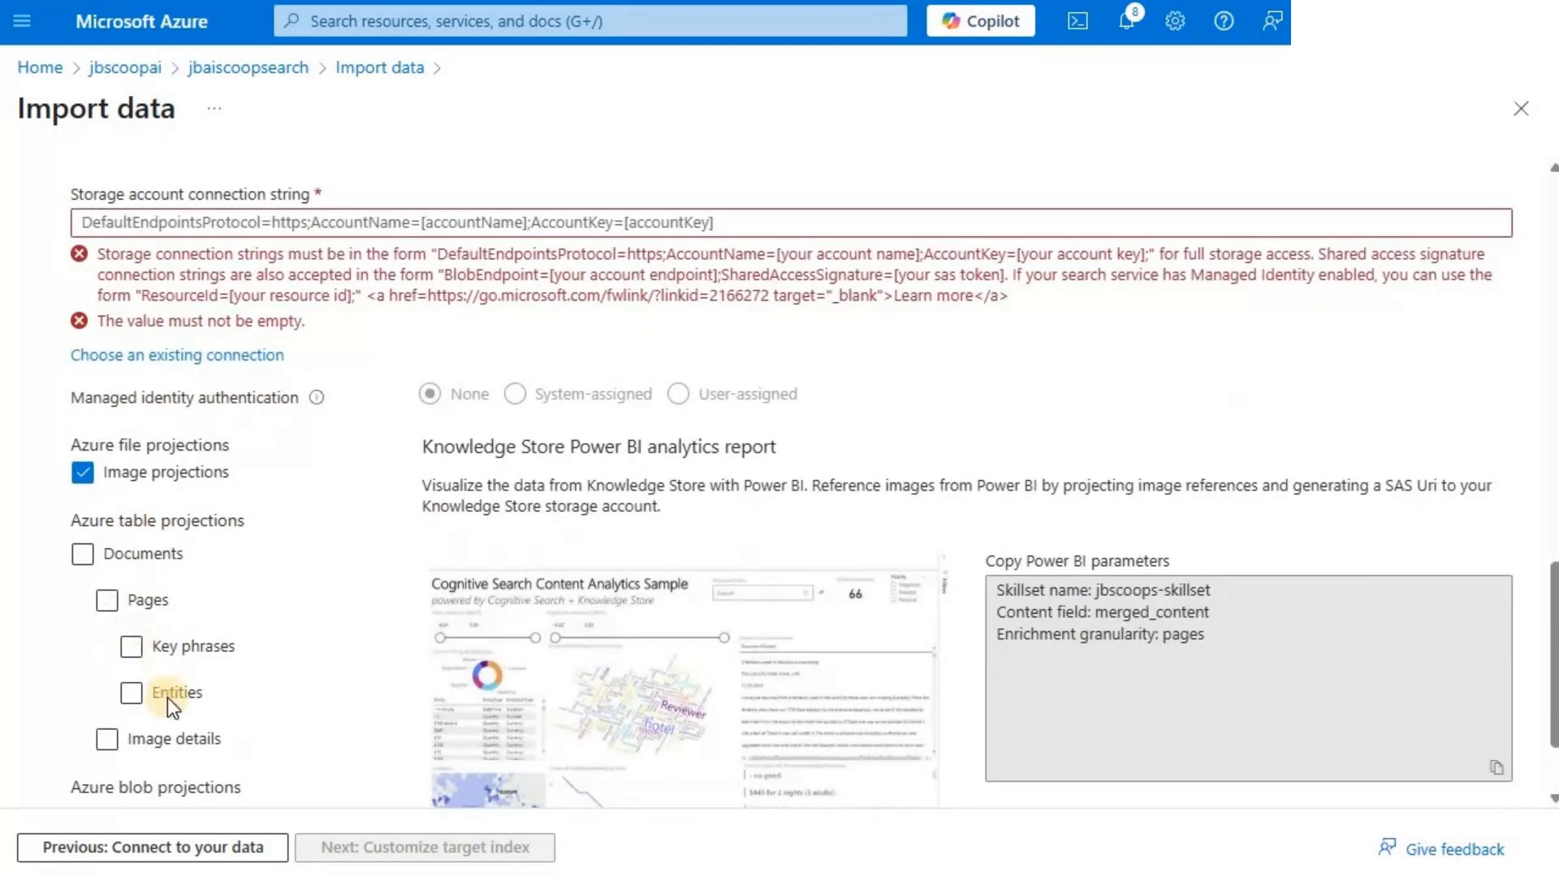
{"action": "left_click", "coordinate": [81, 553]}
{"action": "left_click", "coordinate": [81, 553]}
{"action": "scroll", "coordinate": [111, 571], "scroll_direction": "down", "scroll_amount": 2}
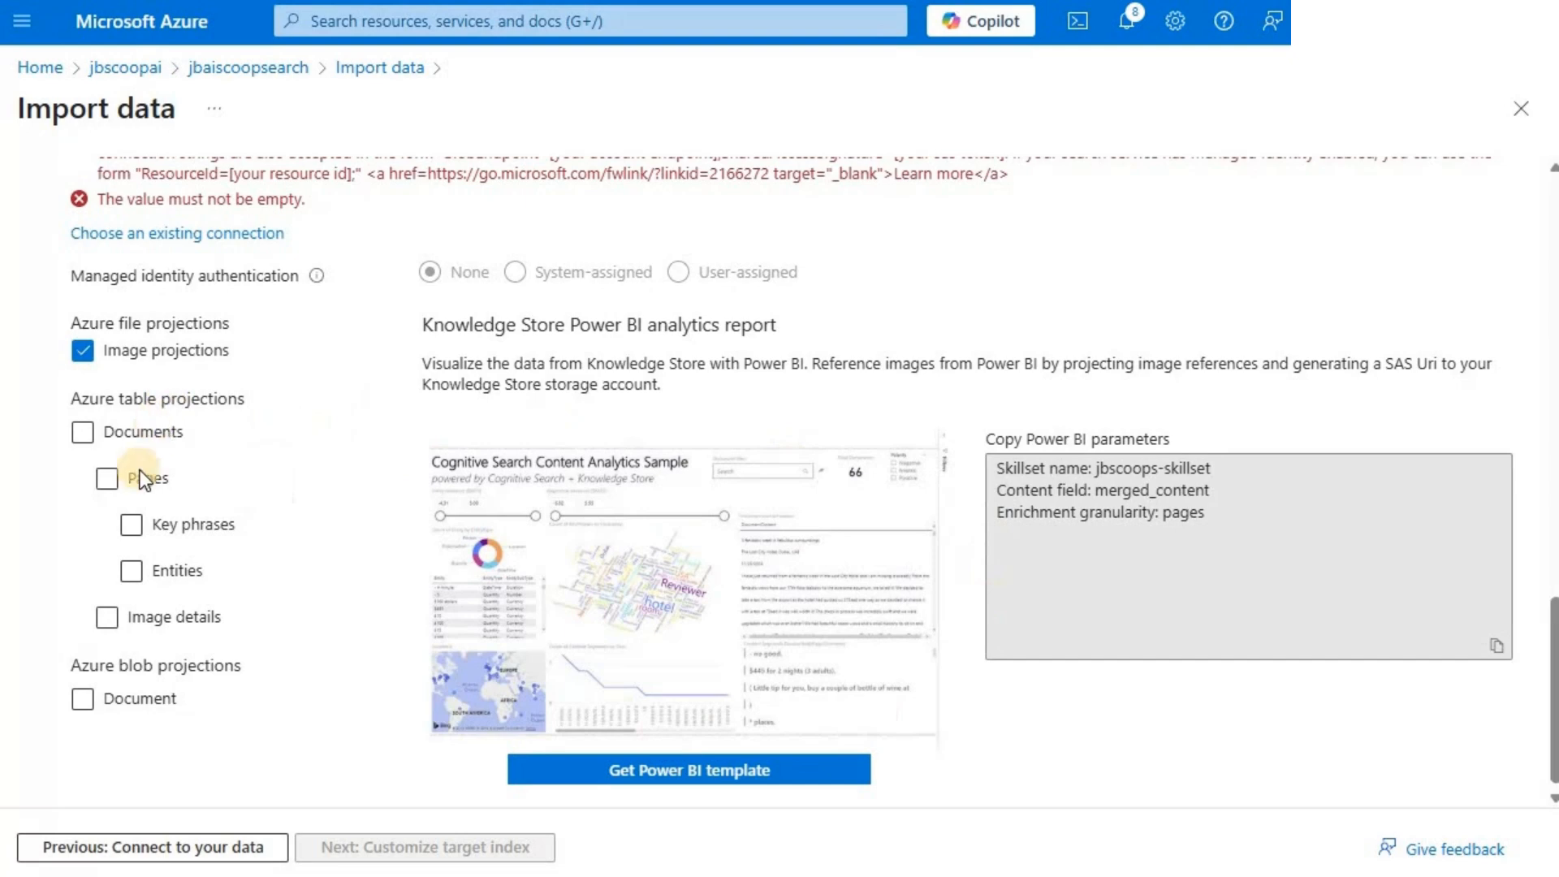
{"action": "scroll", "coordinate": [82, 494], "scroll_direction": "up", "scroll_amount": 2}
{"action": "left_click", "coordinate": [82, 474]}
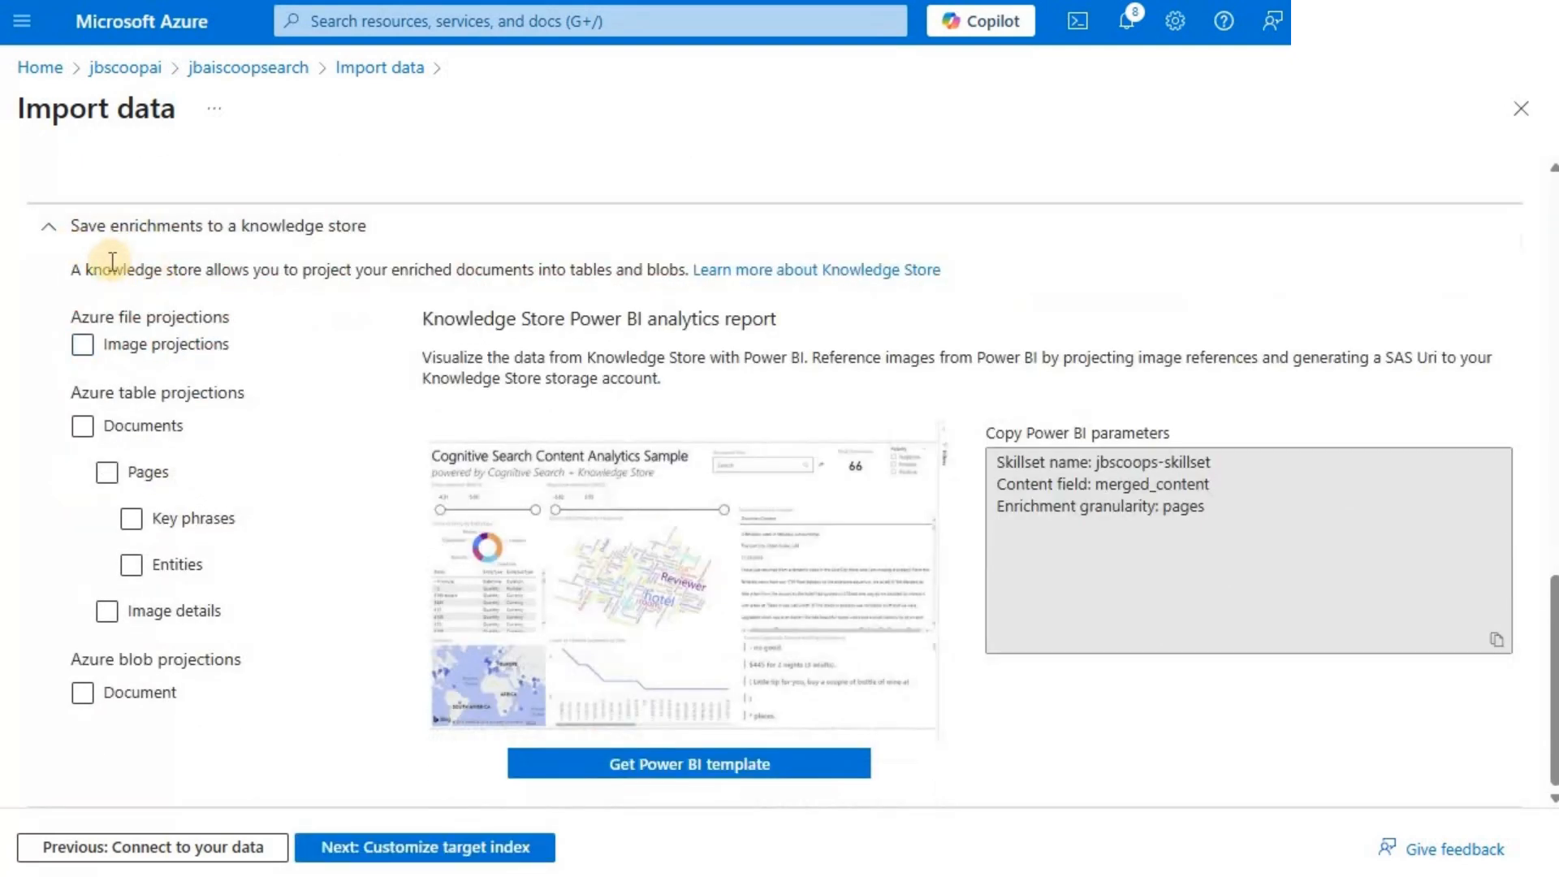
{"action": "left_click", "coordinate": [47, 235]}
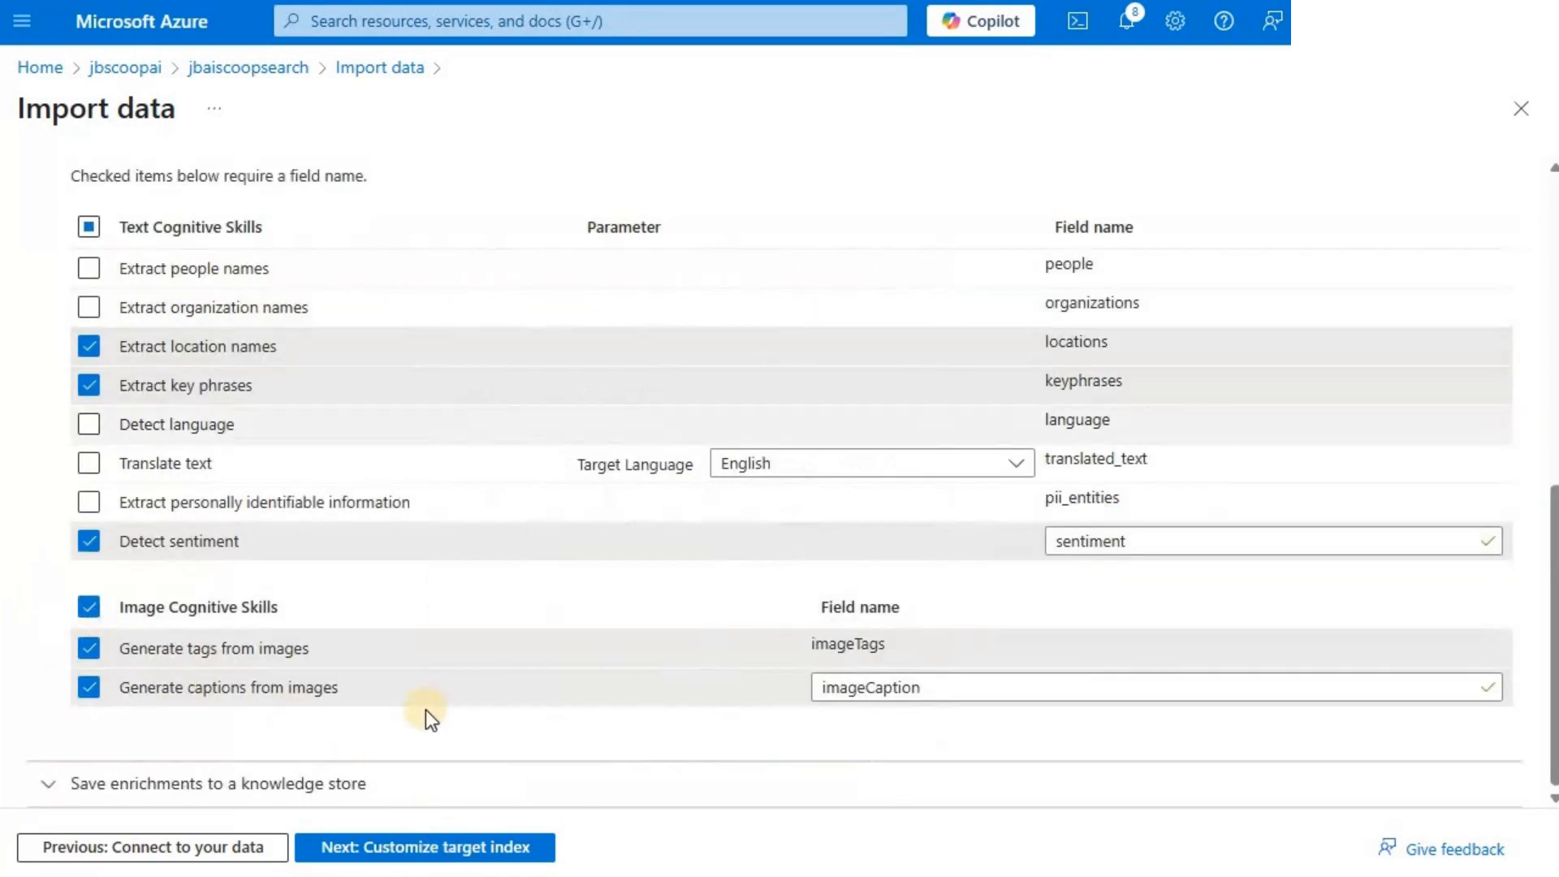
- Proceed to customizing the target index and name the index jbscoops-index
{"action": "left_click", "coordinate": [397, 849]}
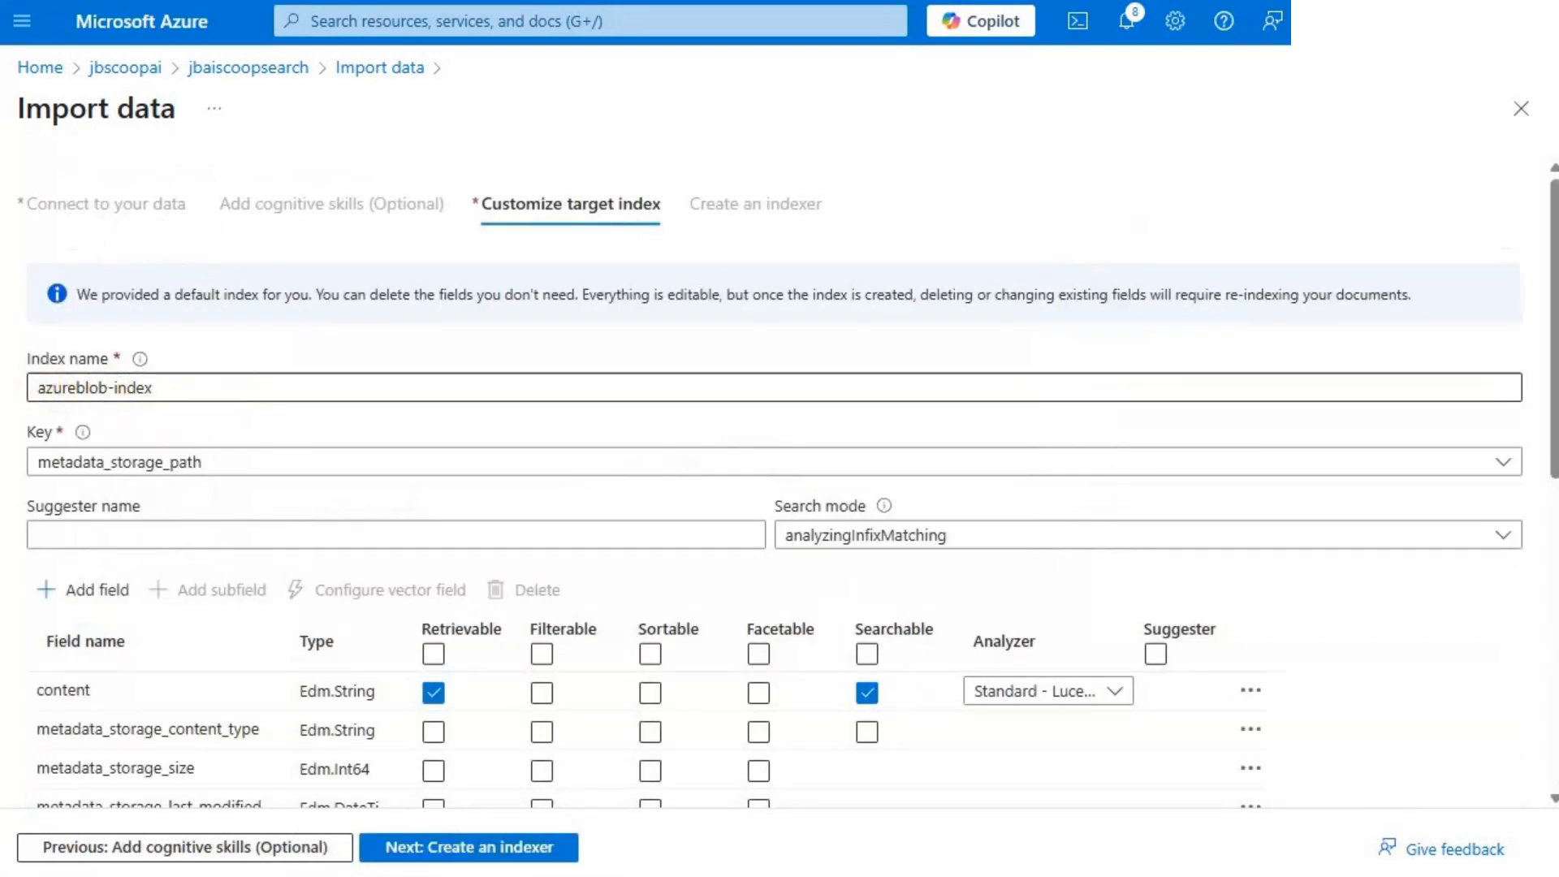
{"action": "left_click_drag", "start_coordinate": [114, 388], "coordinate": [37, 388]}
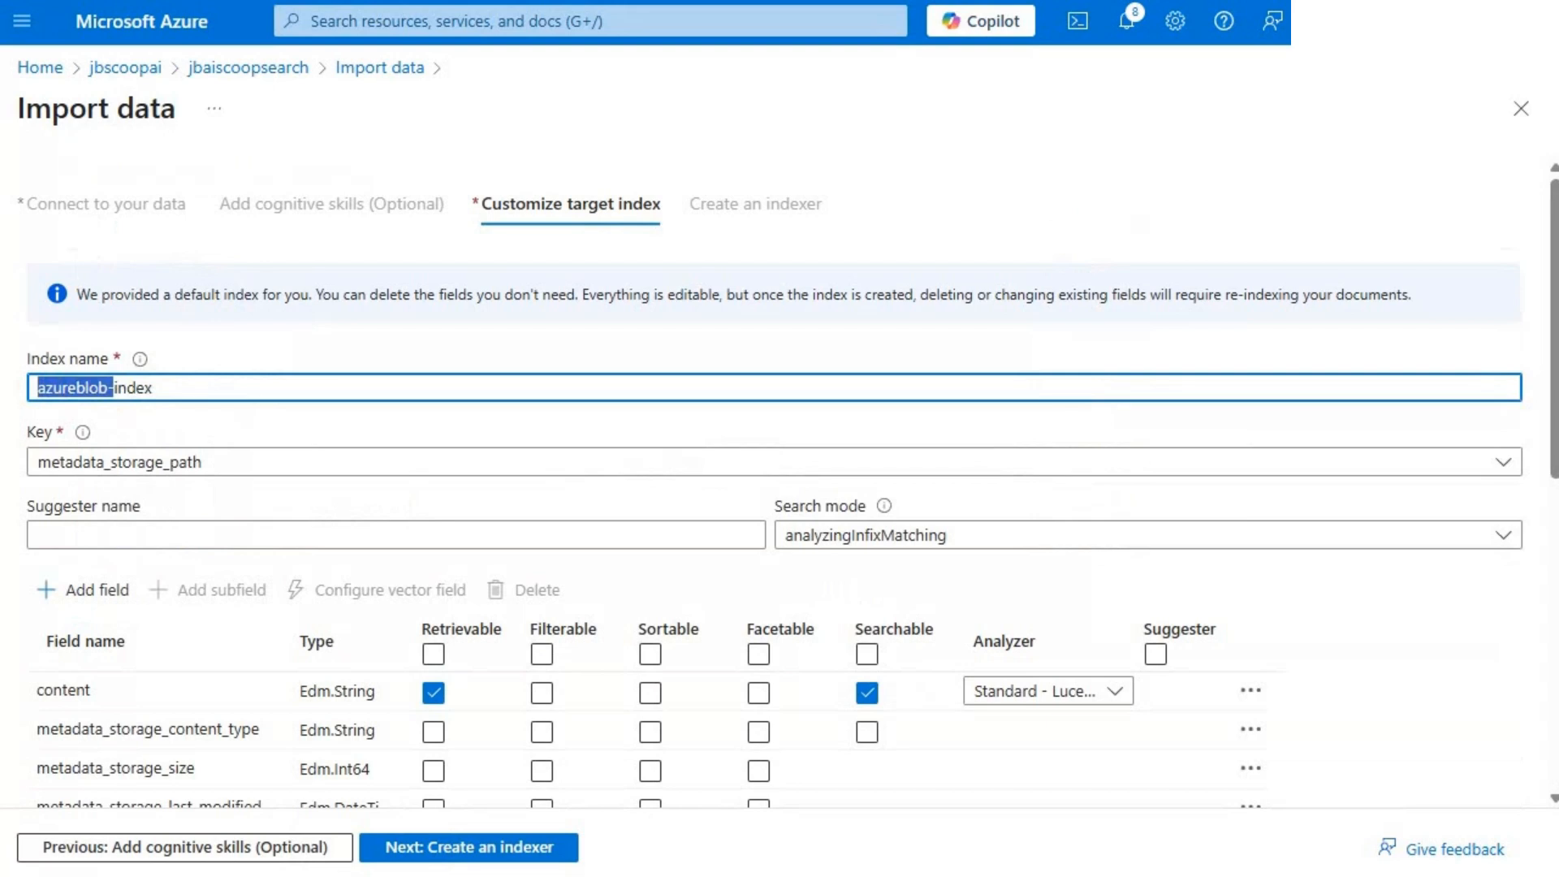
{"action": "type", "text": "Enrichment granularity level"}
{"action": "key", "text": "shift+Home"}
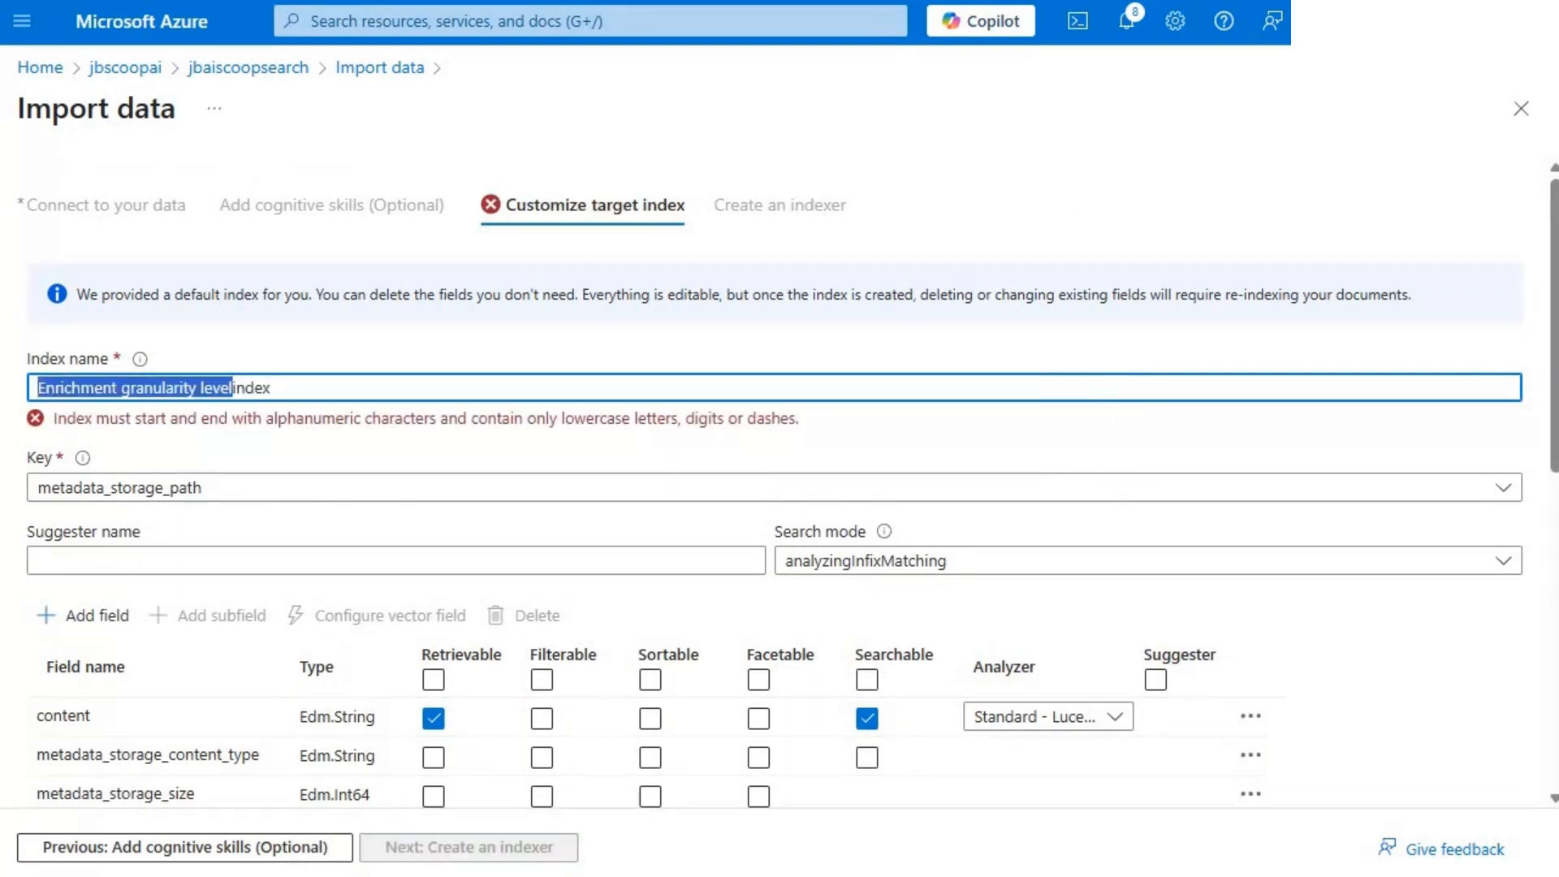
{"action": "type", "text": "jbscoo"}
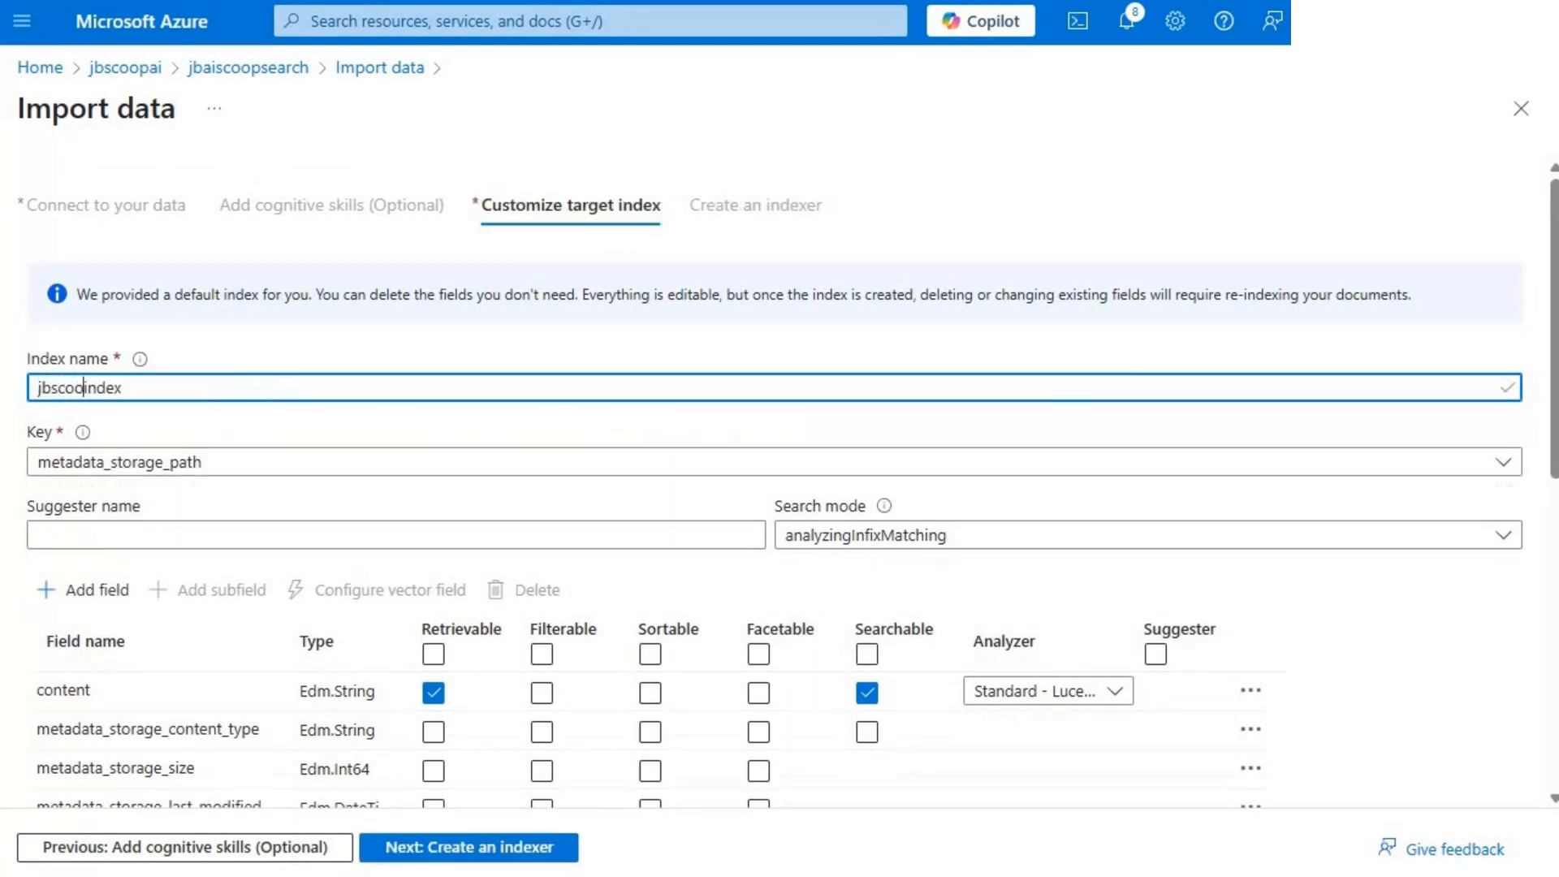
{"action": "type", "text": "ps-"}
{"action": "left_click", "coordinate": [211, 503]}
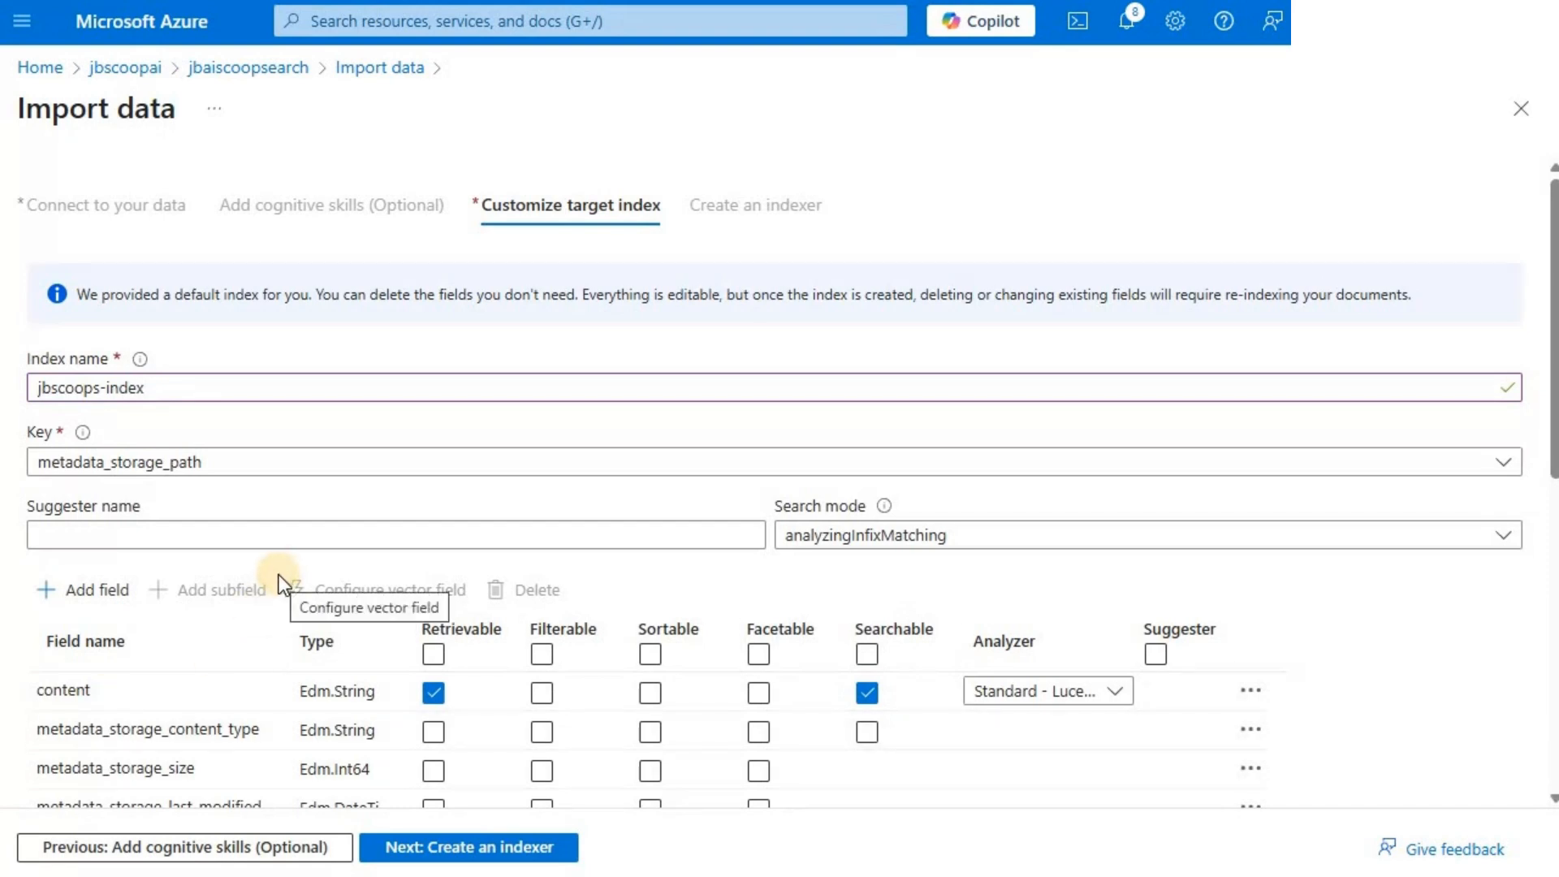
- Review the target index fields, their types, and their retrievable, filterable, sortable, facetable and searchable attributes
{"action": "scroll", "coordinate": [276, 573], "scroll_direction": "down", "scroll_amount": 3}
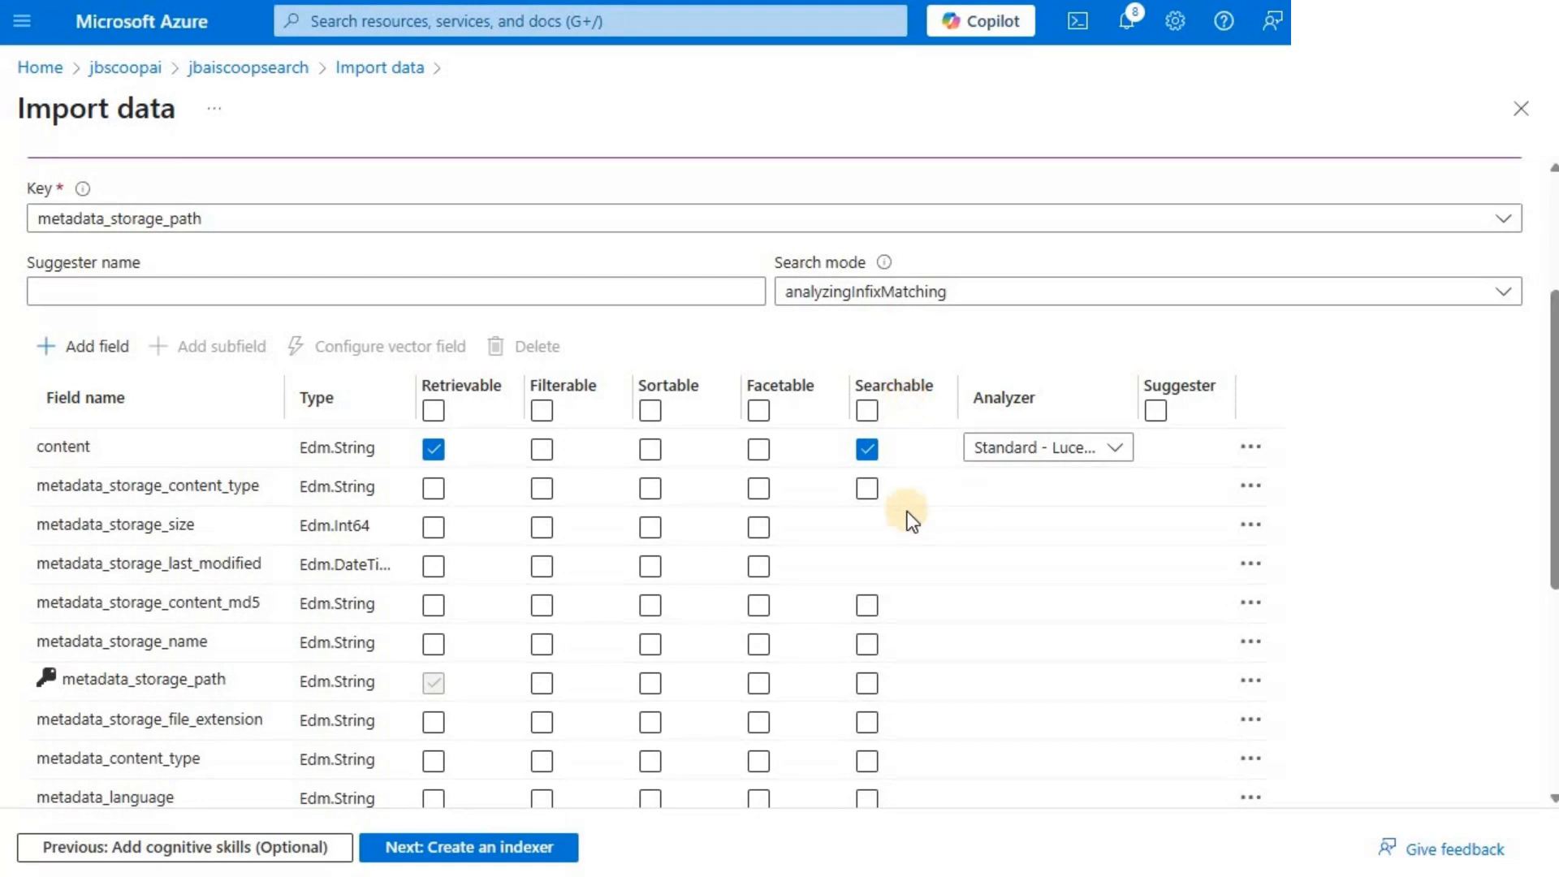
{"action": "left_click", "coordinate": [889, 535]}
{"action": "scroll", "coordinate": [888, 534], "scroll_direction": "down", "scroll_amount": 5}
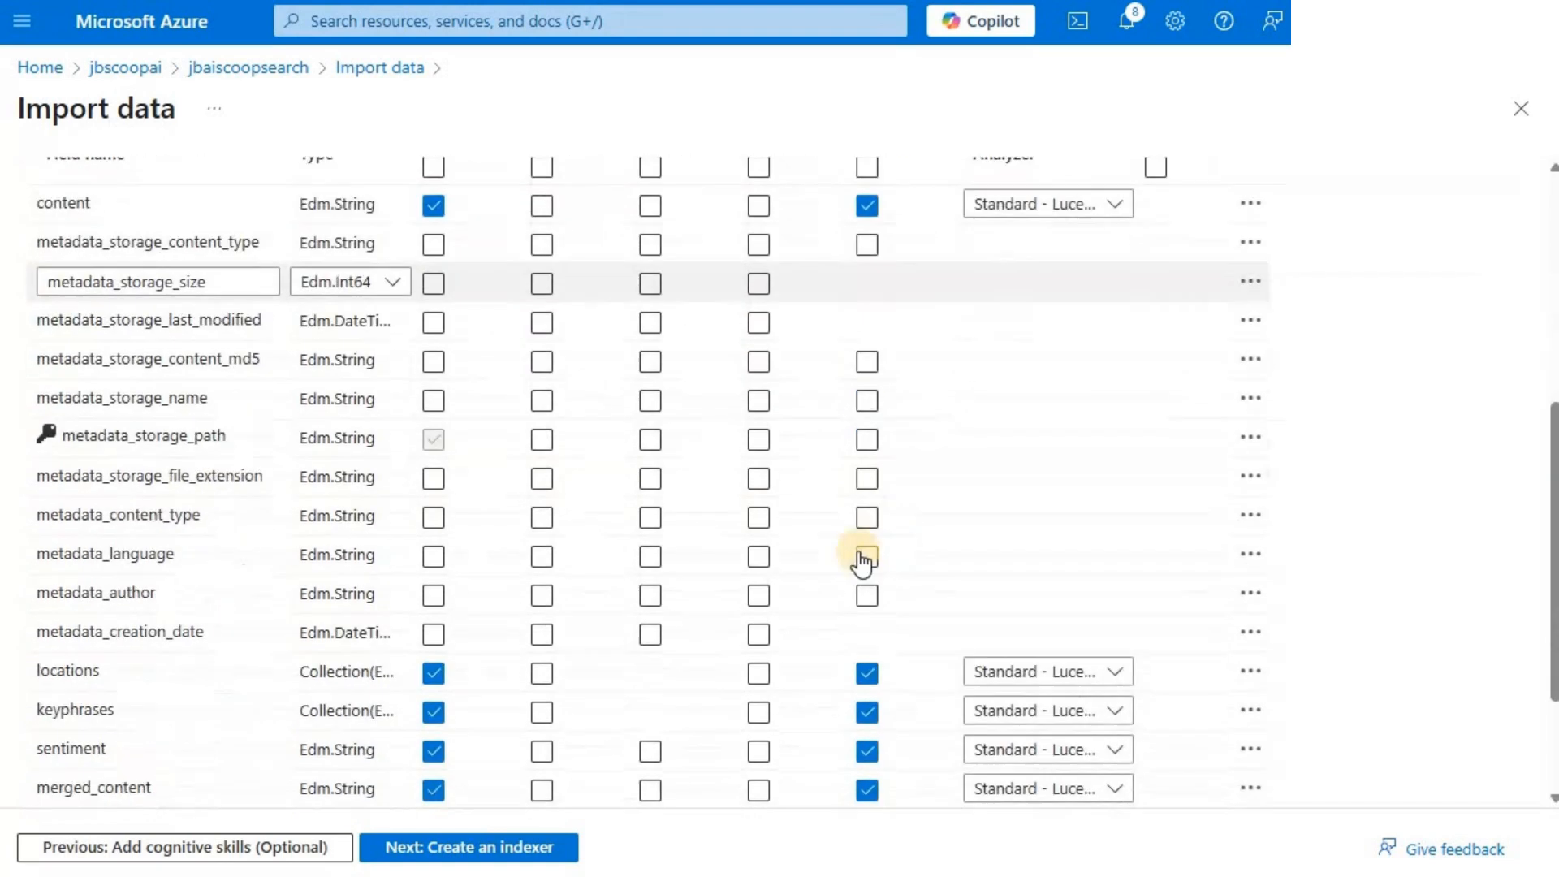
{"action": "scroll", "coordinate": [914, 524], "scroll_direction": "up", "scroll_amount": 5}
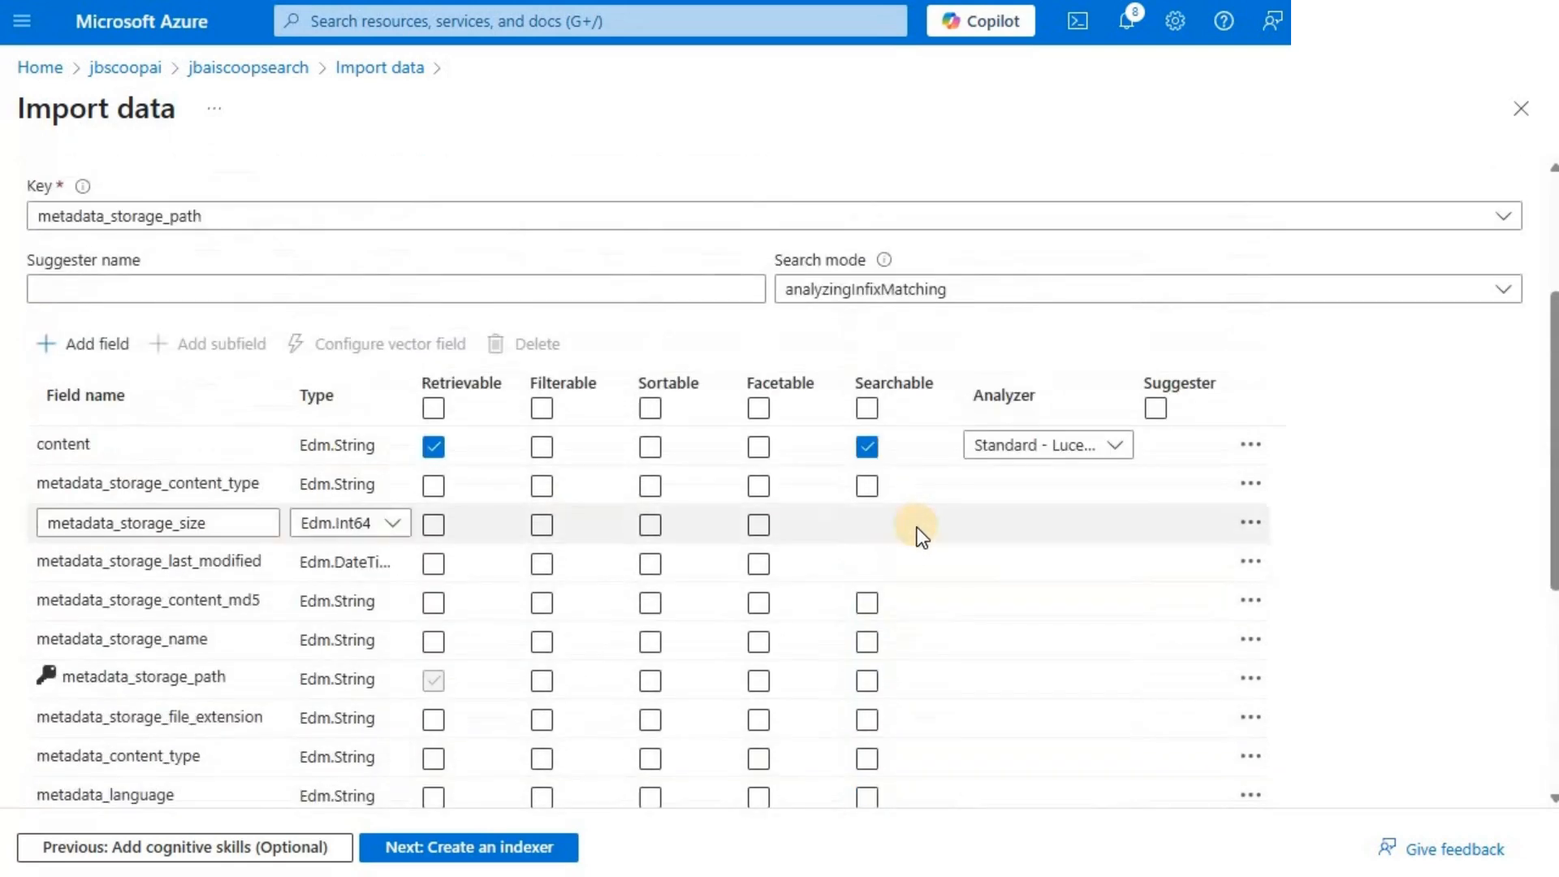
{"action": "scroll", "coordinate": [918, 527], "scroll_direction": "down", "scroll_amount": 5}
{"action": "scroll", "coordinate": [918, 364], "scroll_direction": "up", "scroll_amount": 4}
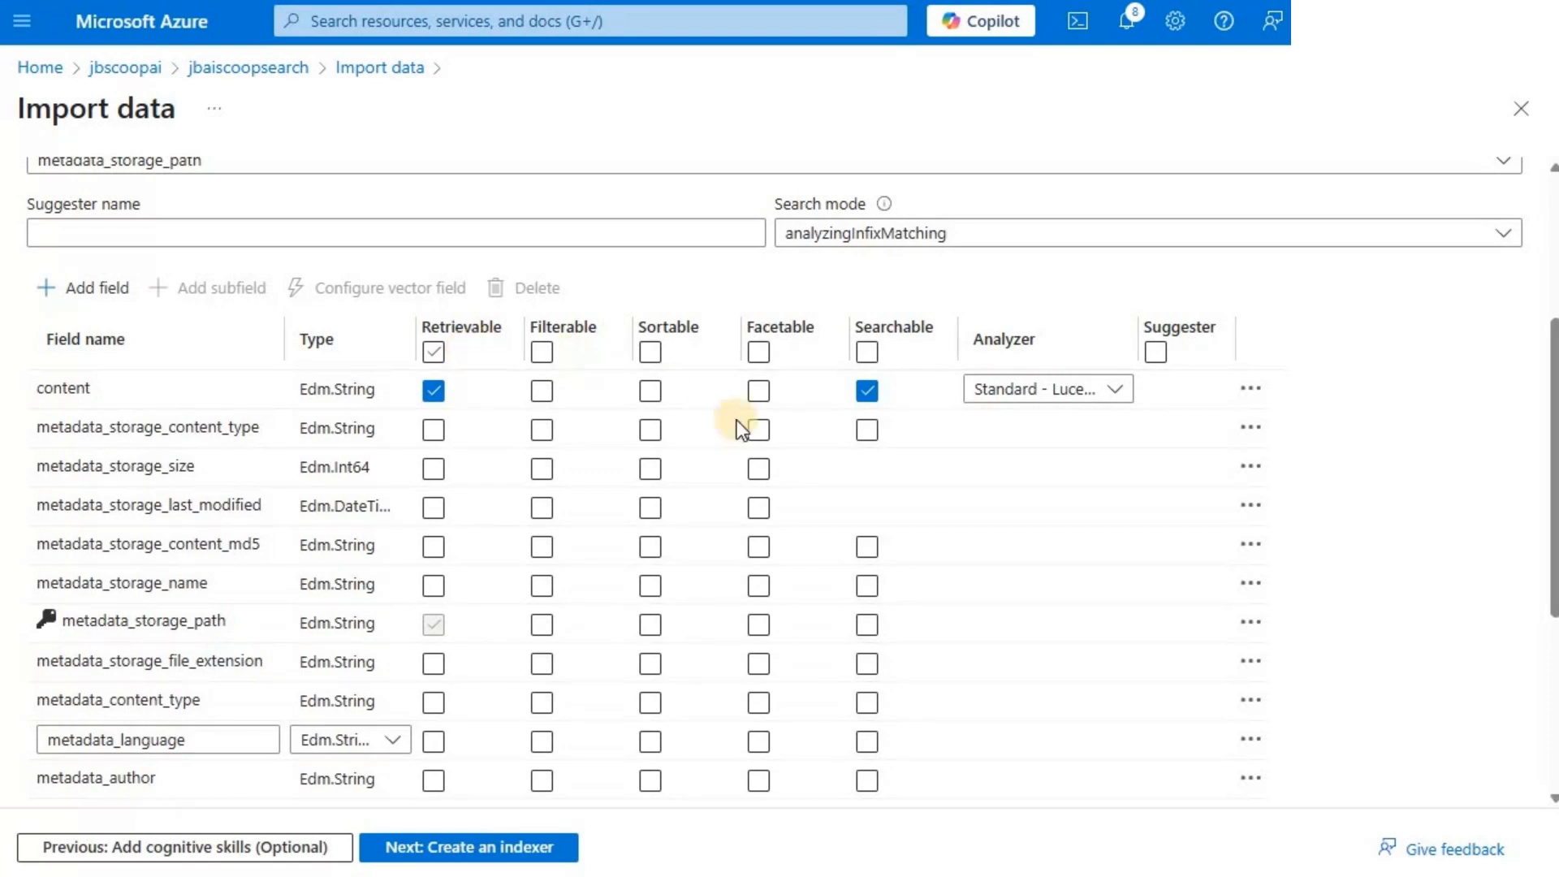
{"action": "left_click", "coordinate": [759, 547]}
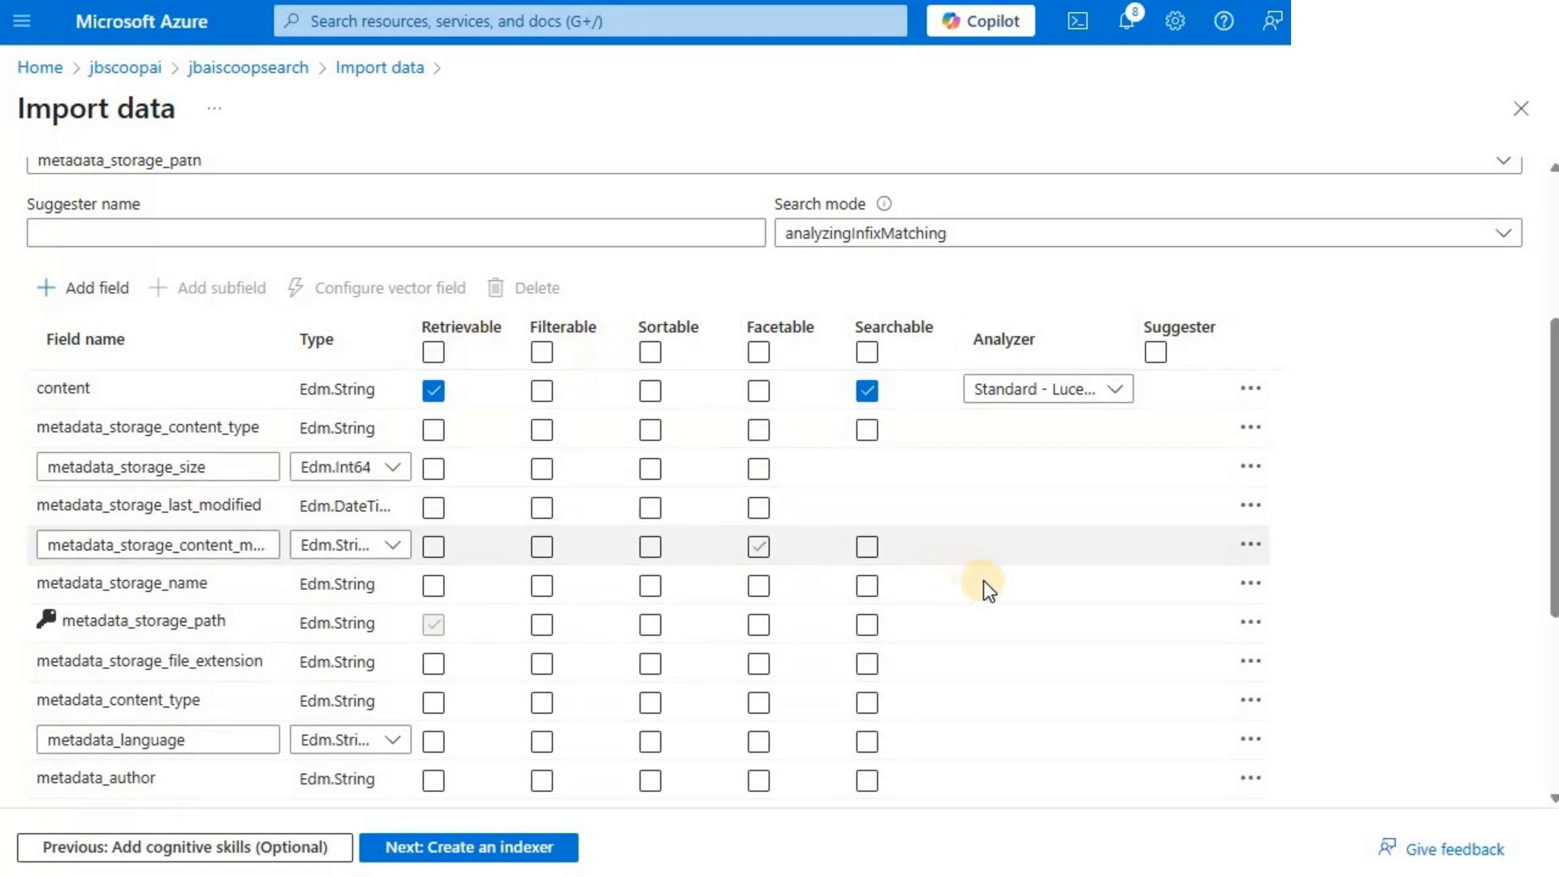
{"action": "scroll", "coordinate": [982, 581], "scroll_direction": "up", "scroll_amount": 3}
{"action": "scroll", "coordinate": [983, 581], "scroll_direction": "down", "scroll_amount": 8}
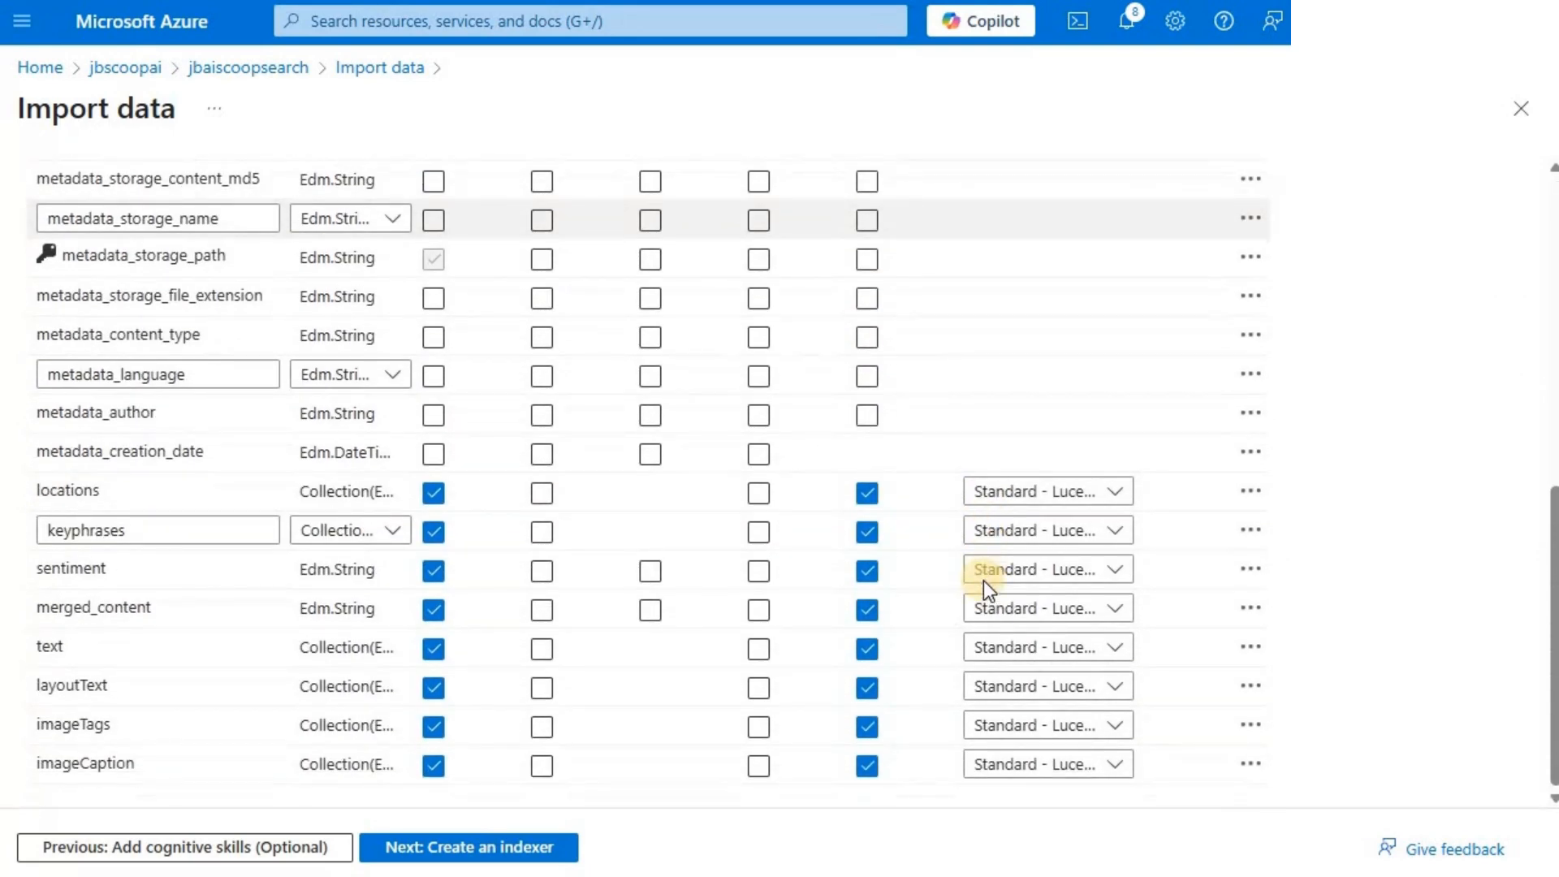
{"action": "scroll", "coordinate": [983, 581], "scroll_direction": "up", "scroll_amount": 3}
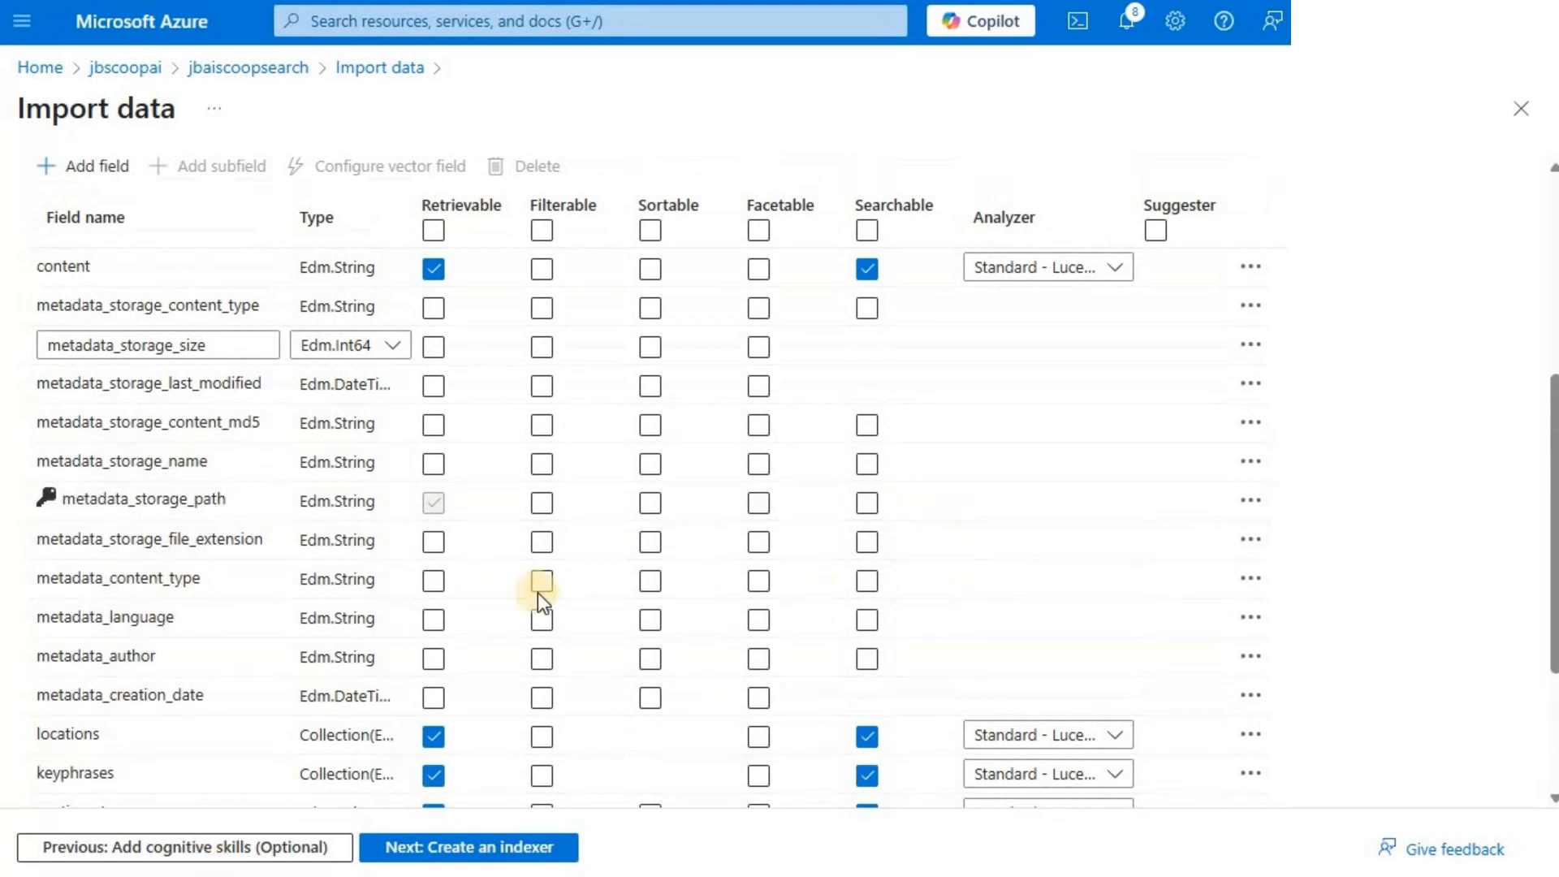
- Make the content, locations, keyphrases, sentiment, merged_content, text, layoutText, imageTags and imageCaption fields filterable in the target index
{"action": "scroll", "coordinate": [546, 512], "scroll_direction": "up", "scroll_amount": 3}
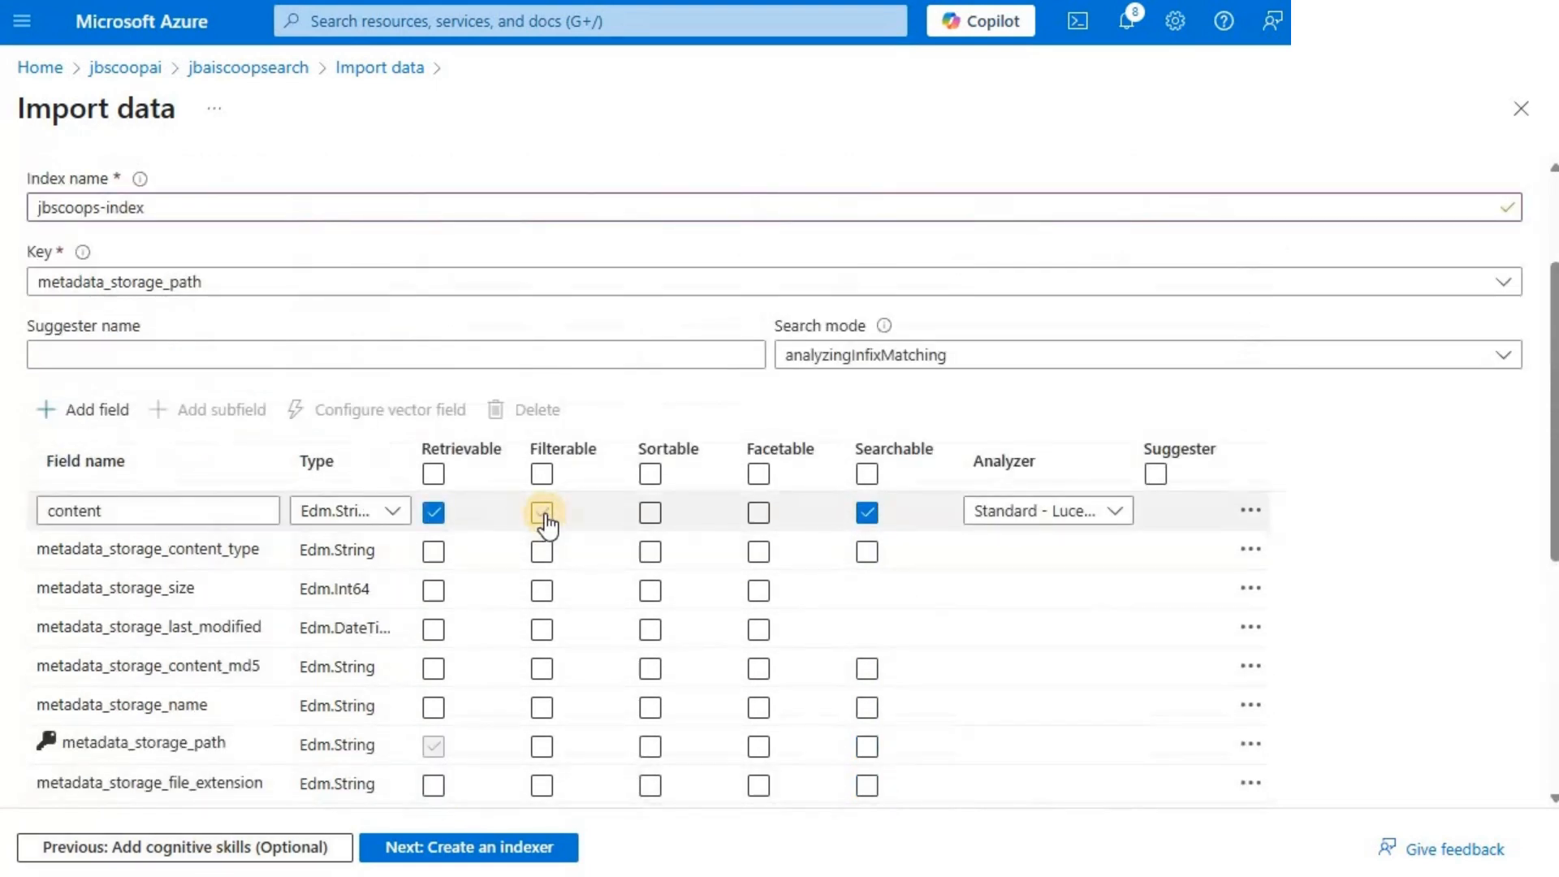
{"action": "left_click", "coordinate": [542, 511]}
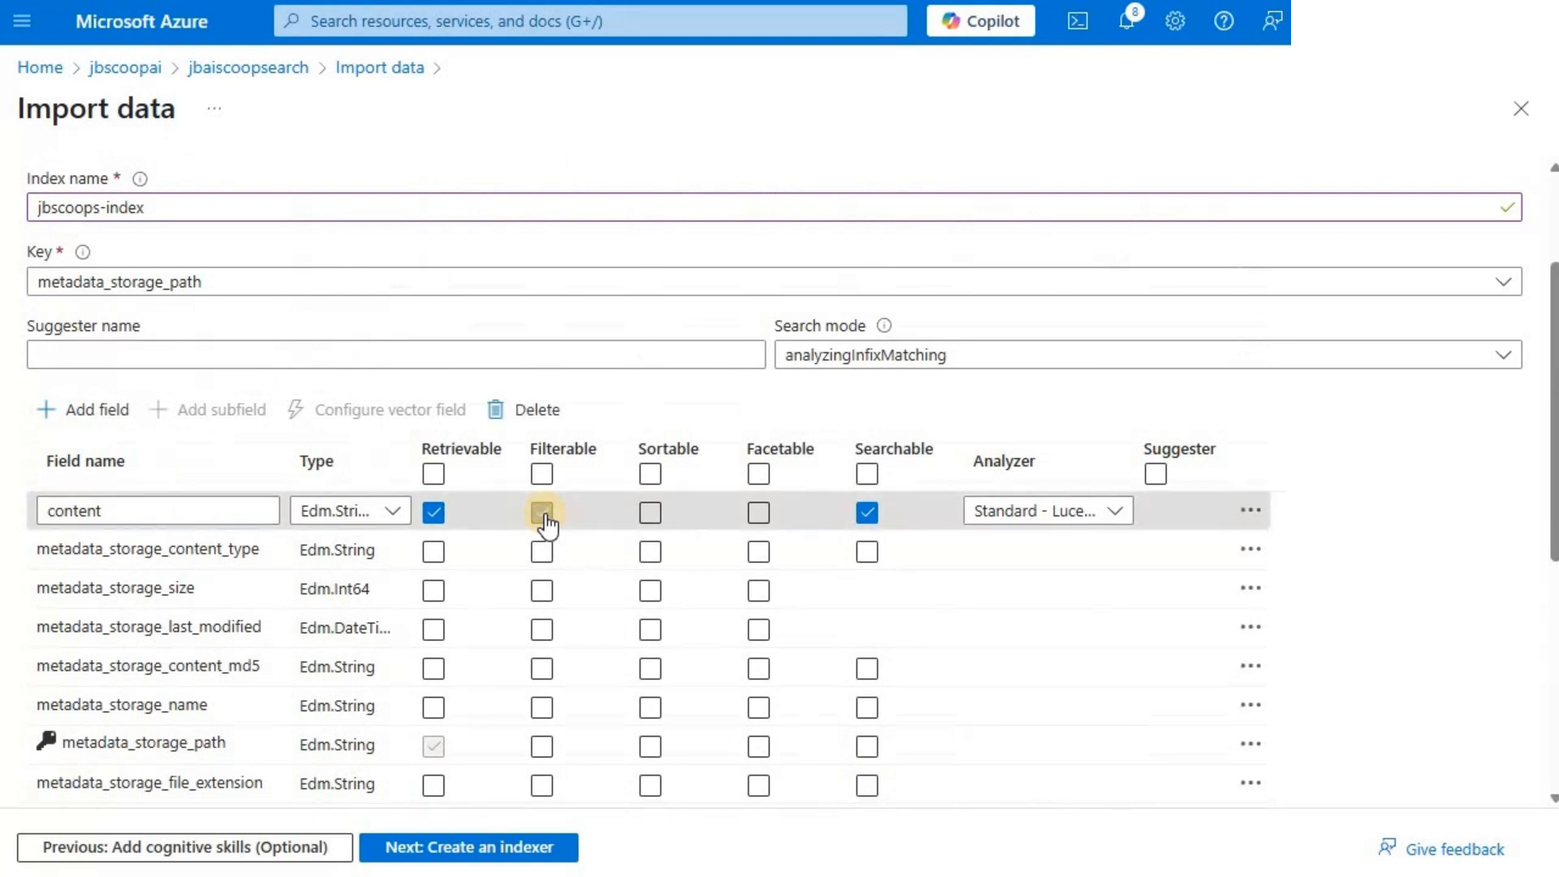
{"action": "scroll", "coordinate": [543, 512], "scroll_direction": "down", "scroll_amount": 6}
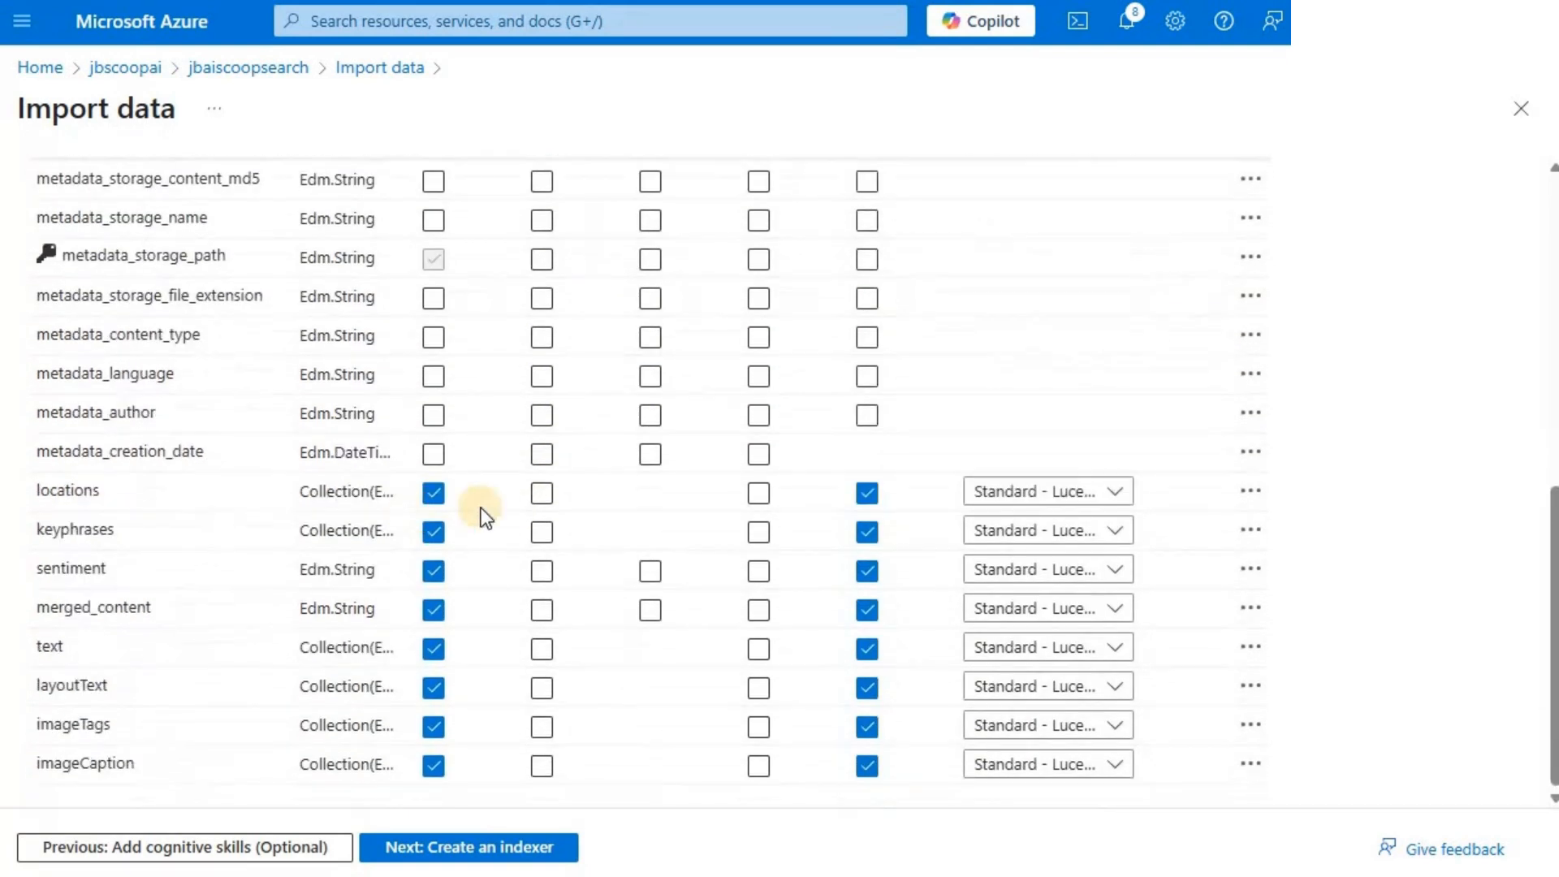
{"action": "left_click", "coordinate": [542, 493]}
{"action": "left_click", "coordinate": [542, 532]}
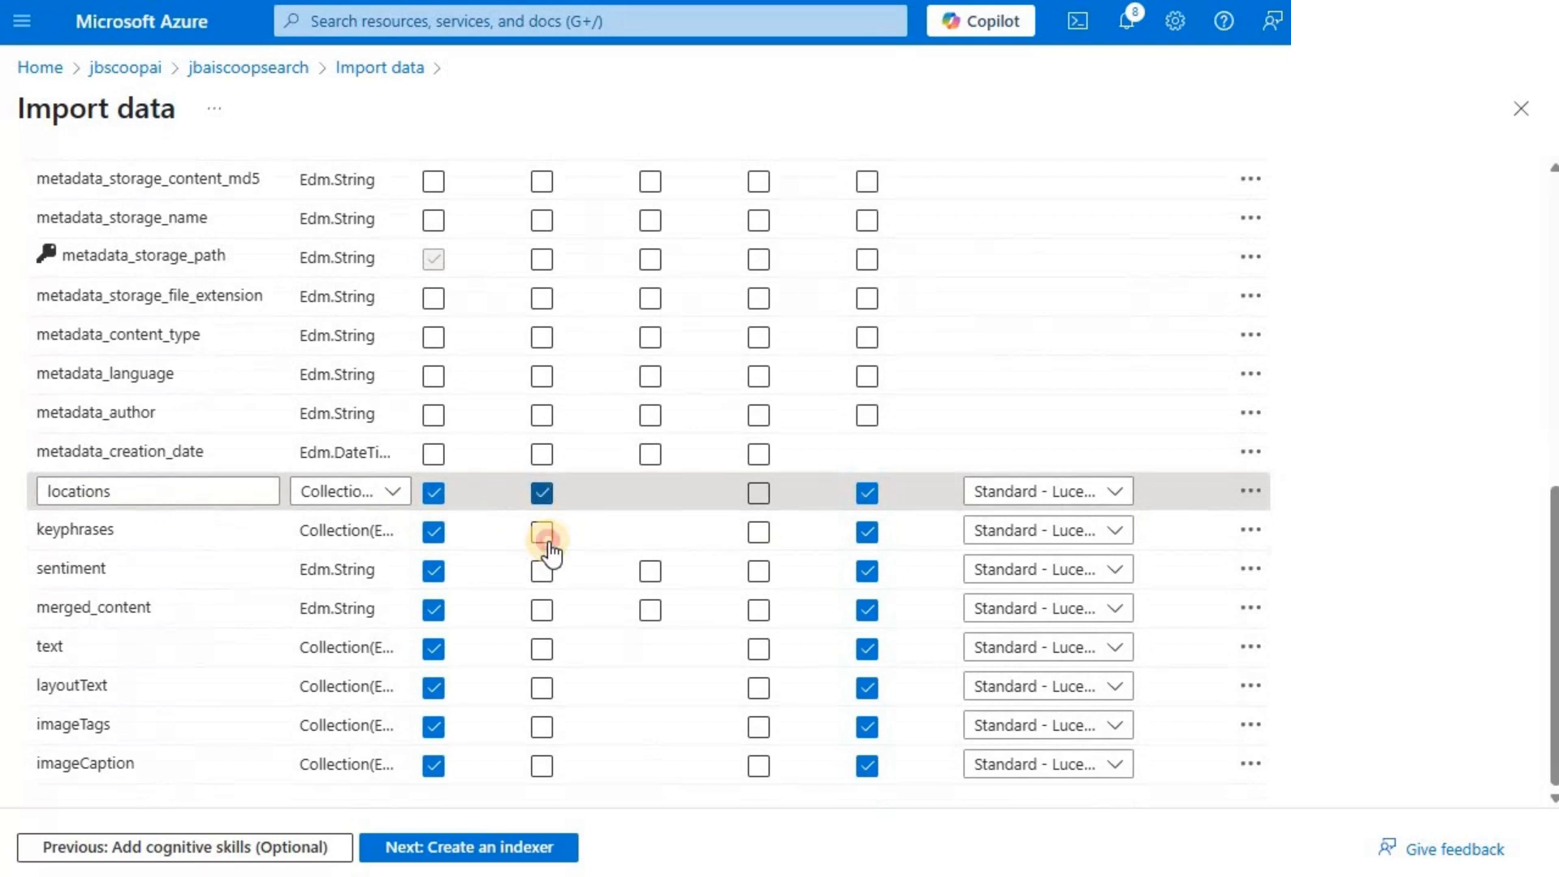
{"action": "left_click", "coordinate": [544, 572]}
{"action": "left_click", "coordinate": [541, 612]}
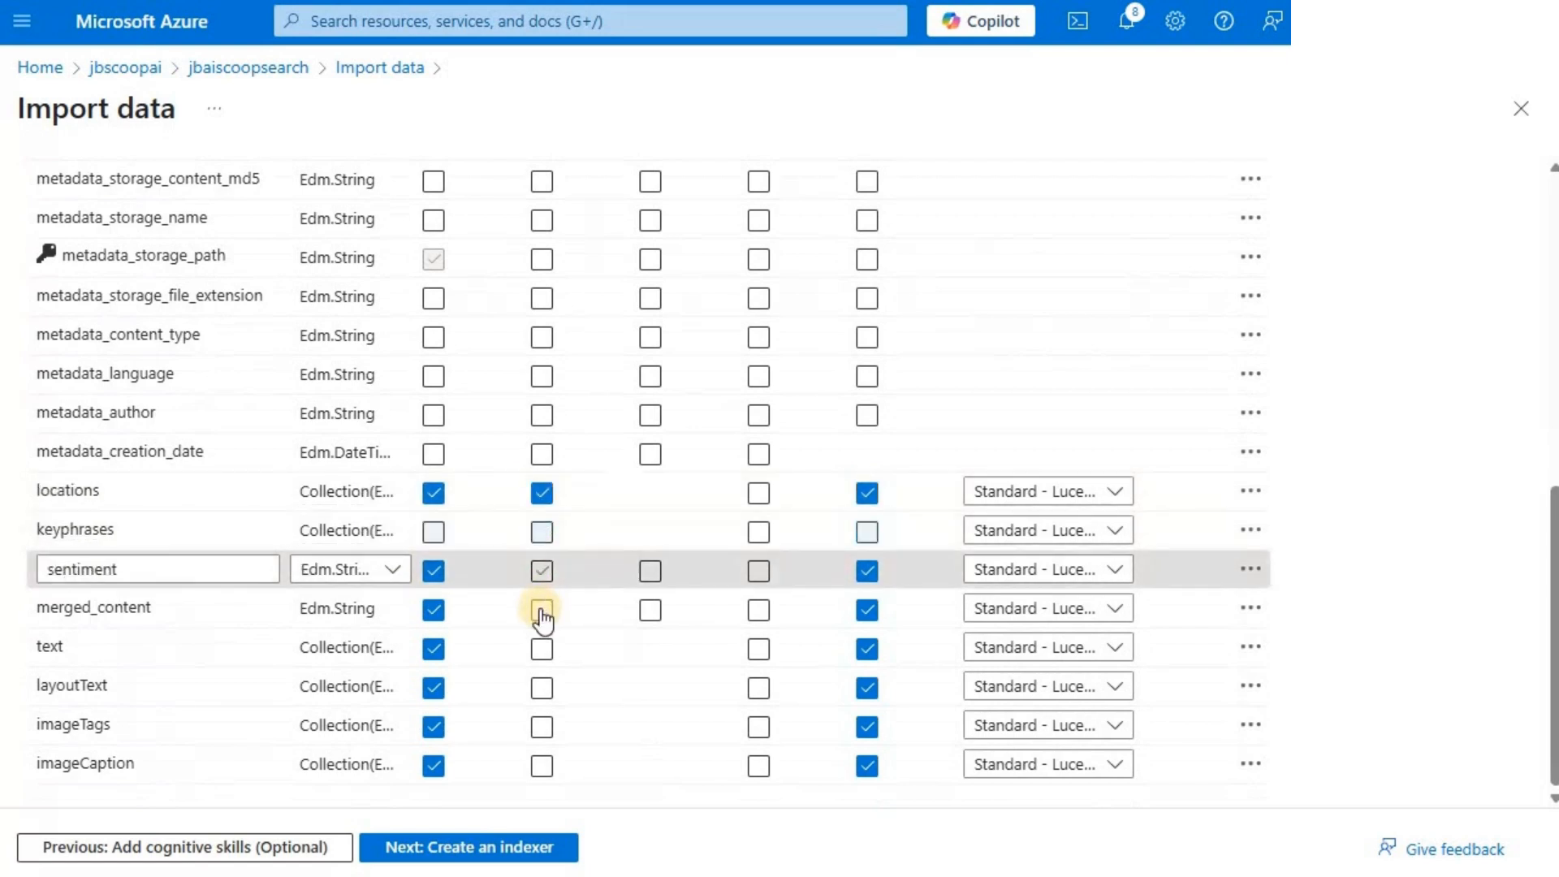
{"action": "left_click", "coordinate": [541, 650]}
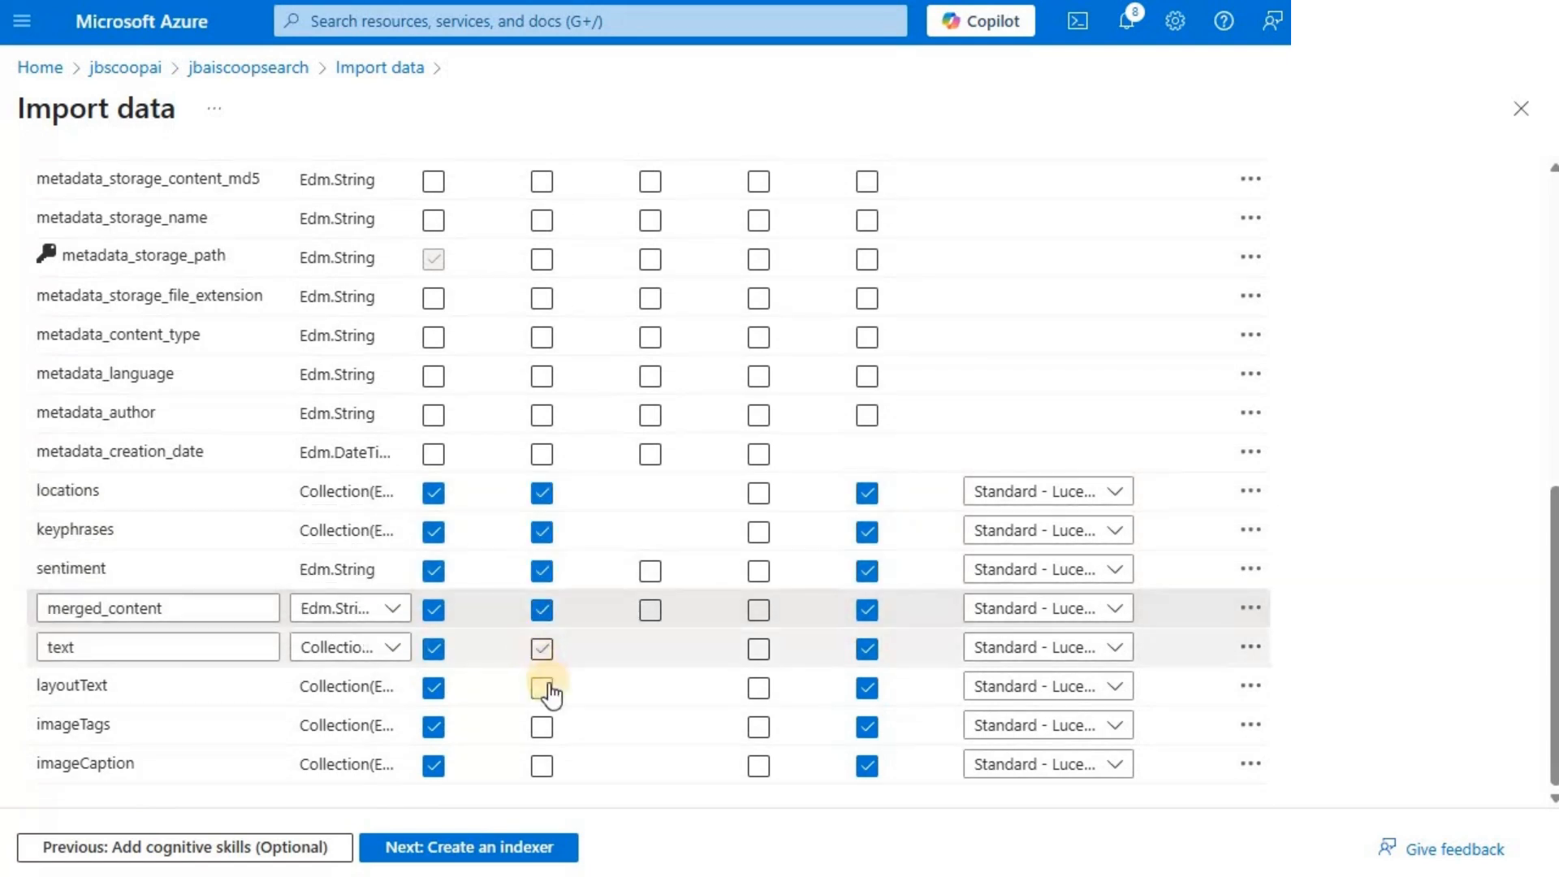
{"action": "left_click", "coordinate": [544, 690]}
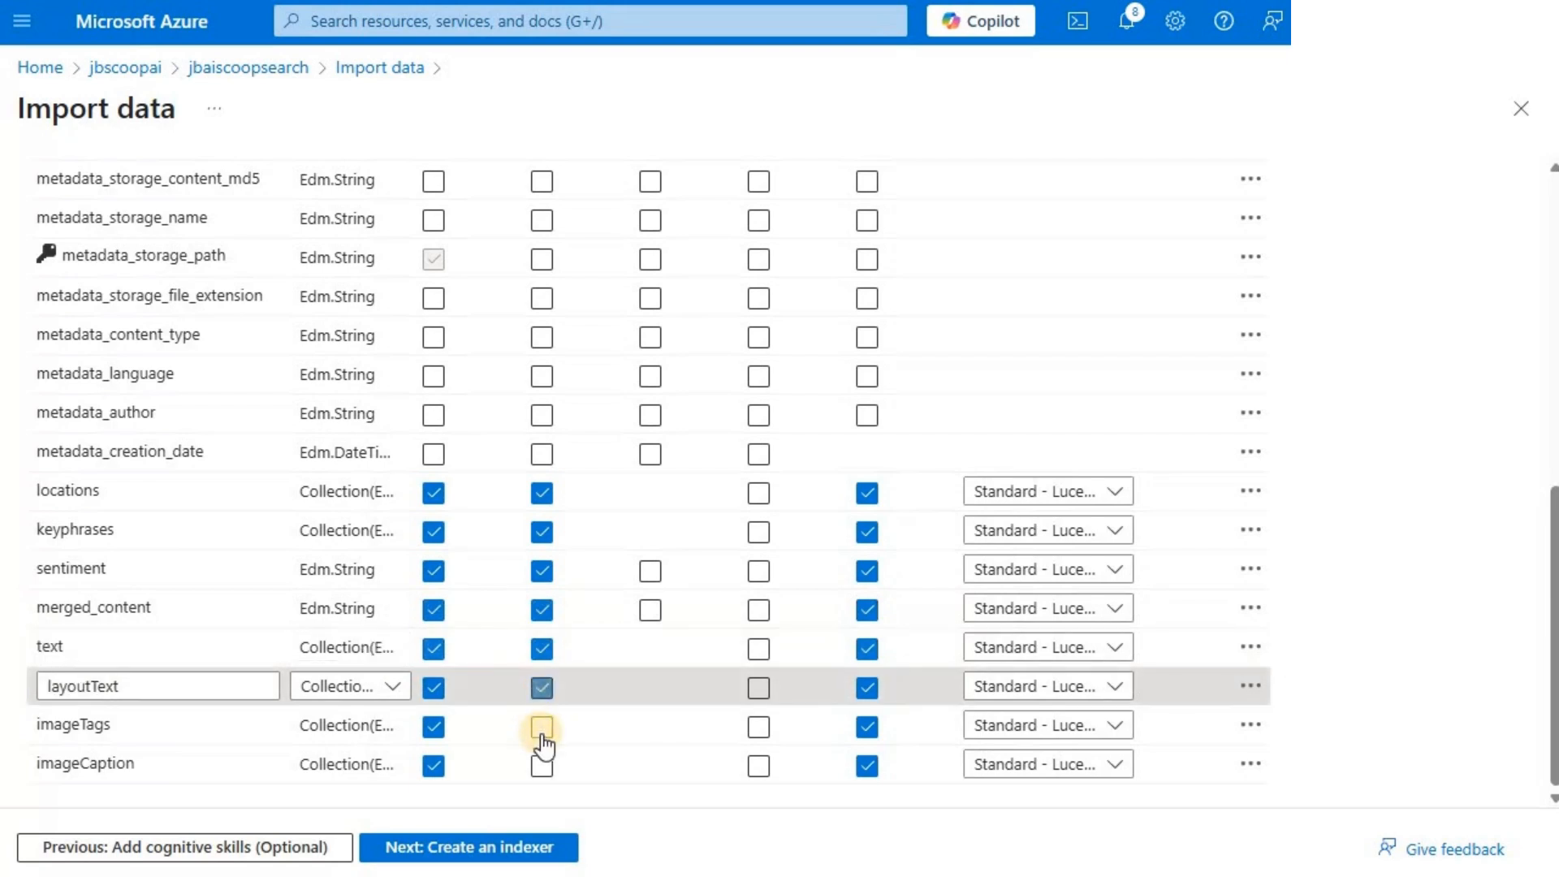
{"action": "left_click", "coordinate": [541, 727]}
{"action": "left_click", "coordinate": [541, 767]}
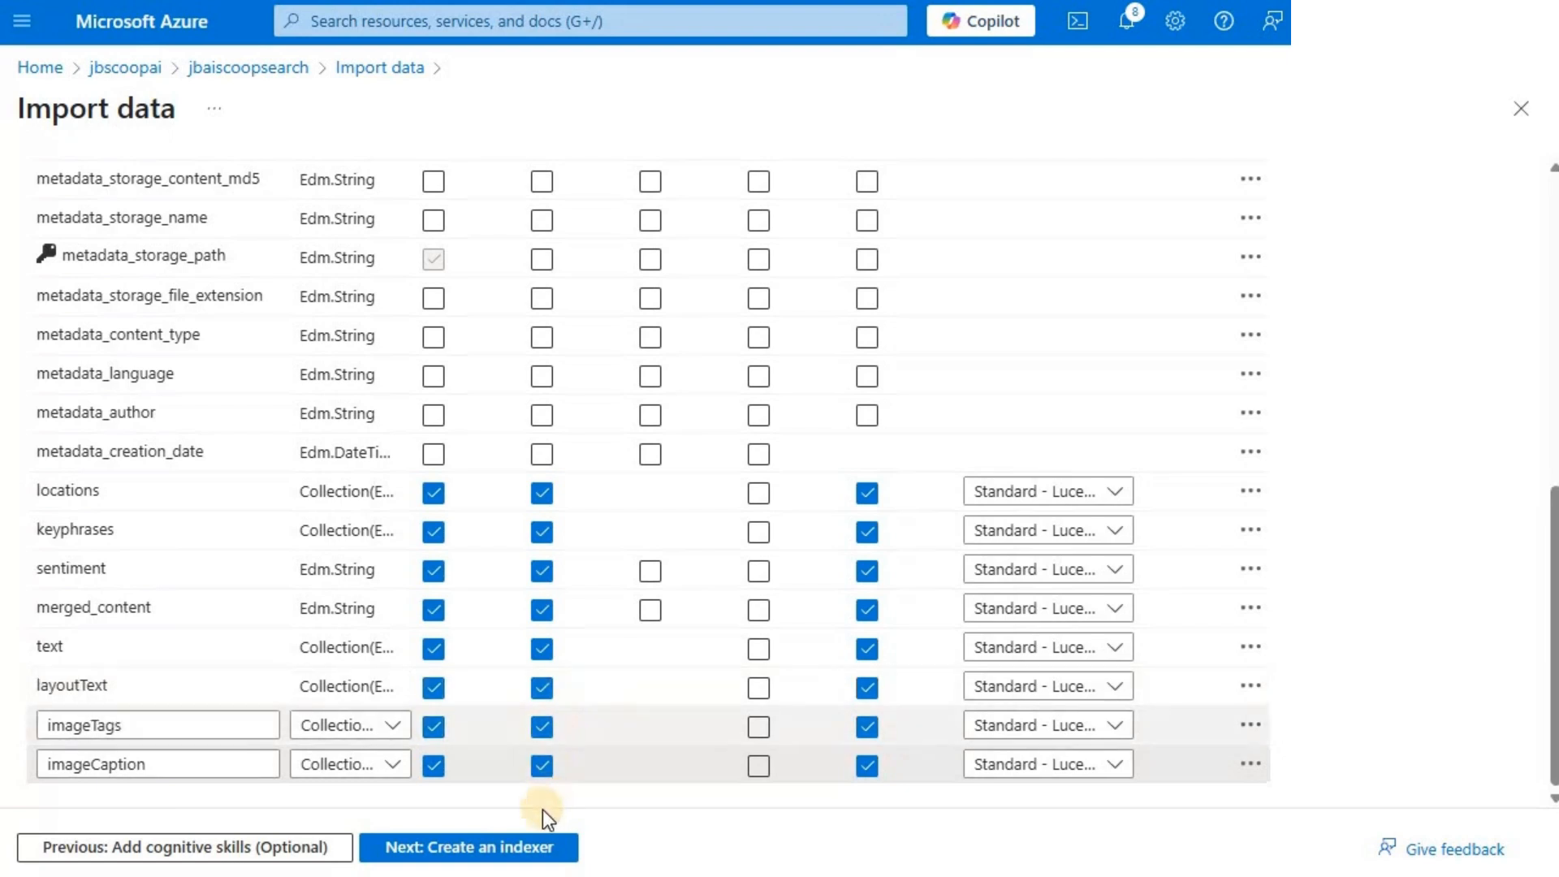
- Proceed to creating the indexer, name it jbscoops-indexer, and submit the import
{"action": "left_click", "coordinate": [479, 859]}
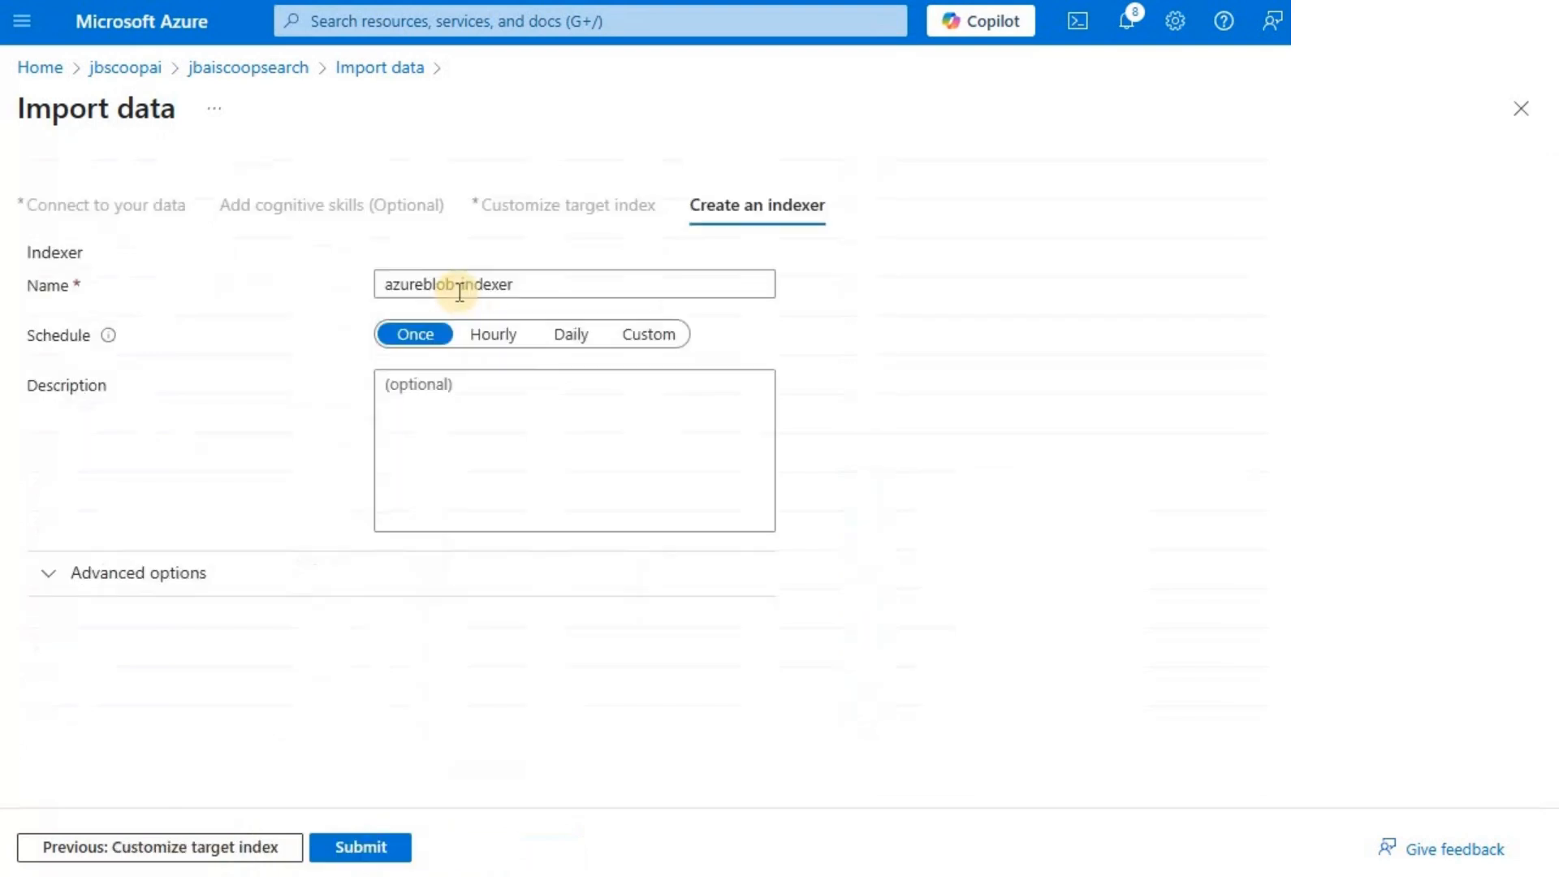
{"action": "double_click", "coordinate": [412, 289]}
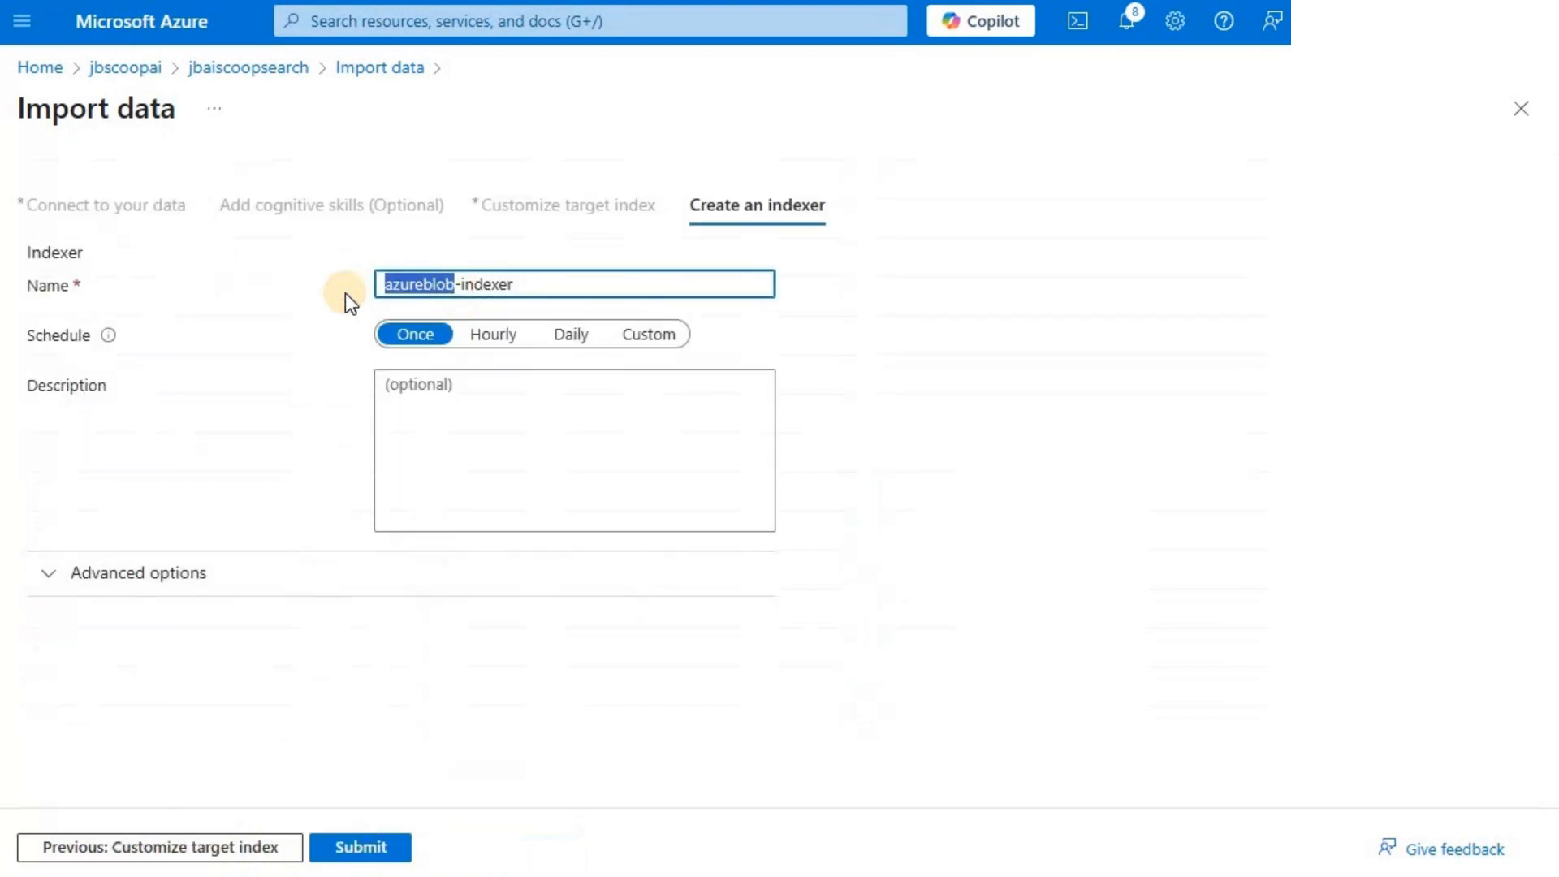
{"action": "type", "text": "jbsco"}
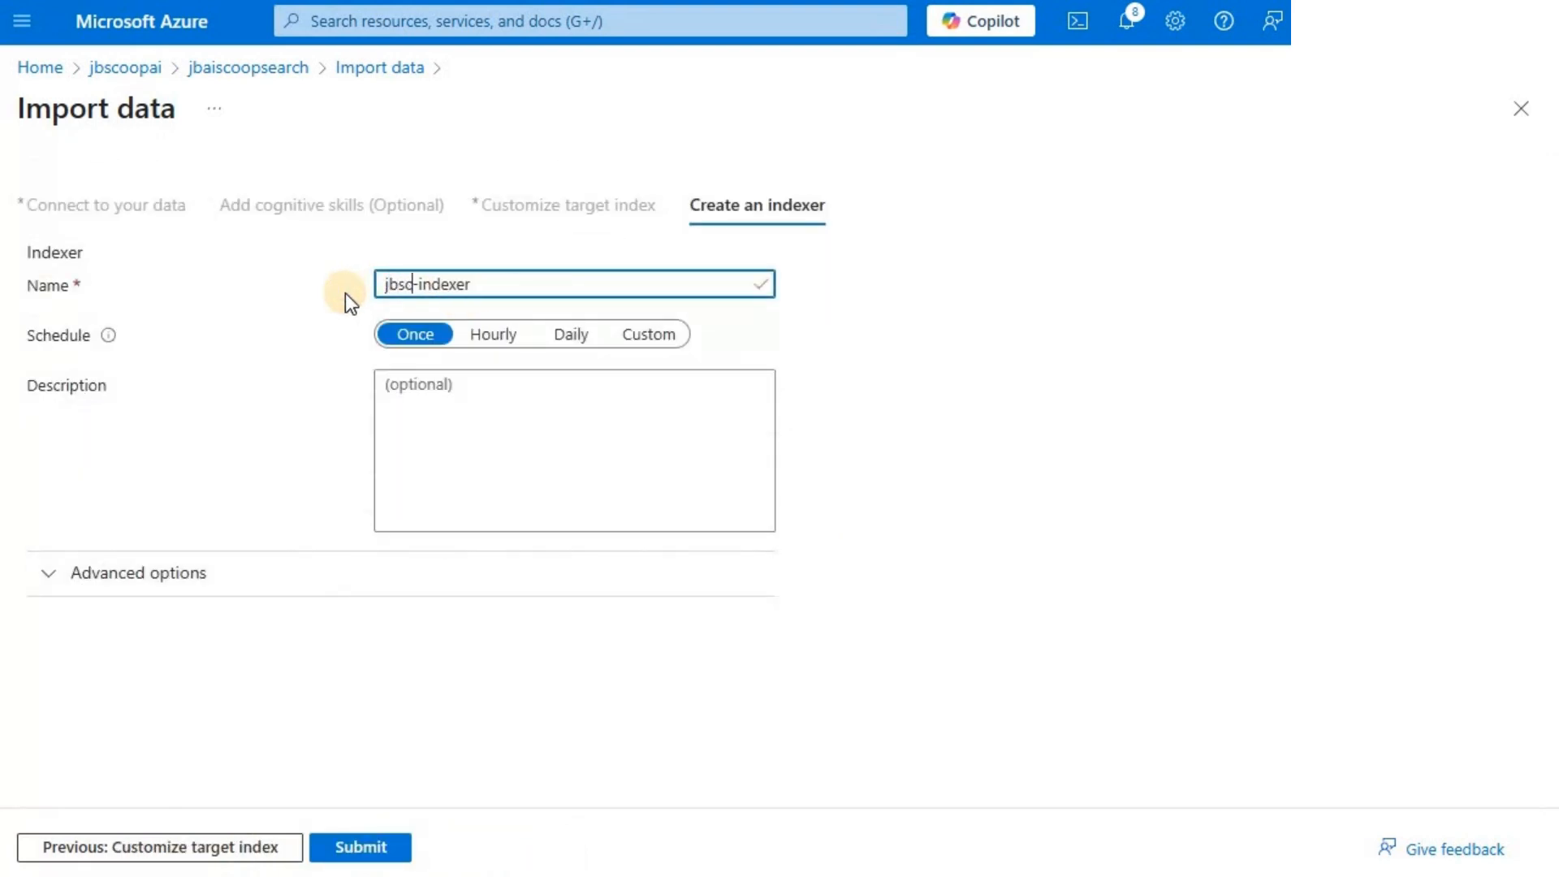
{"action": "type", "text": "ops"}
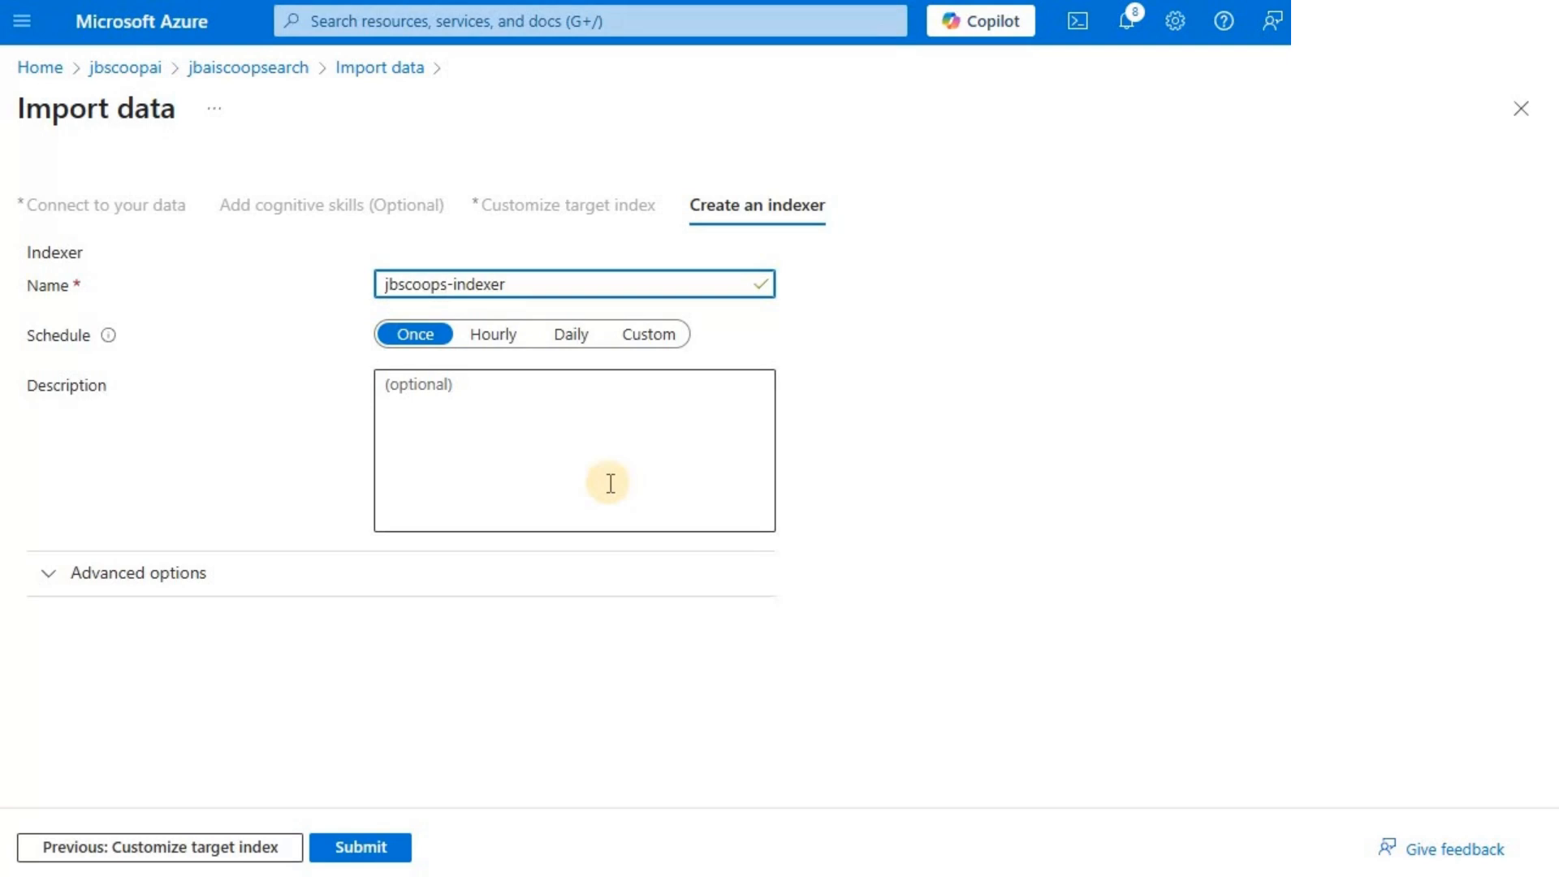
{"action": "left_click", "coordinate": [360, 849]}
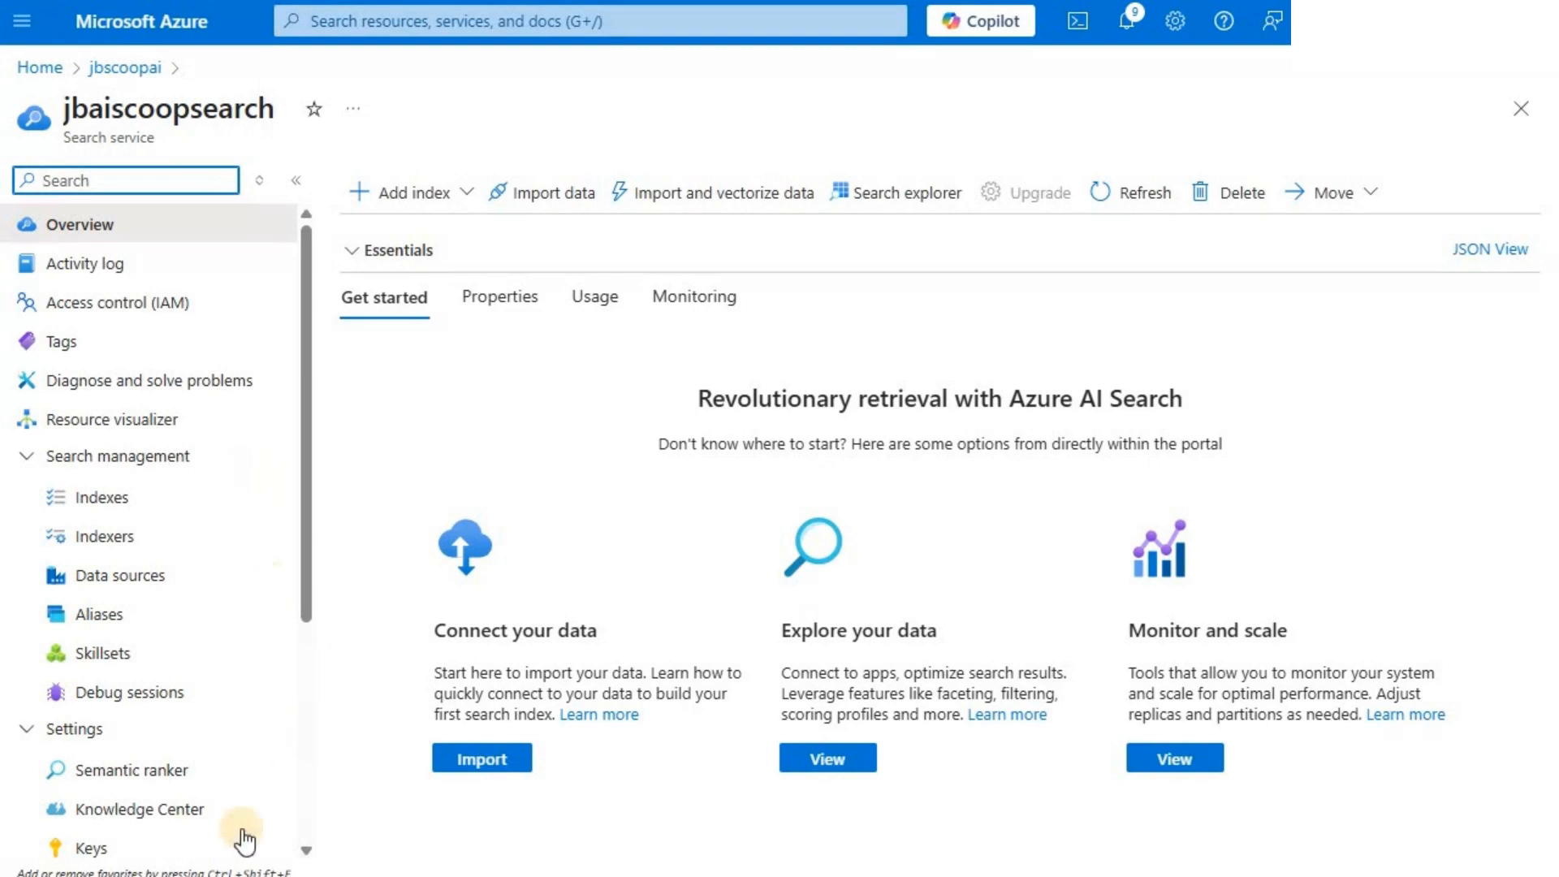
- Check the search service's list of indexes and the run status of its indexer
{"action": "left_click", "coordinate": [134, 504]}
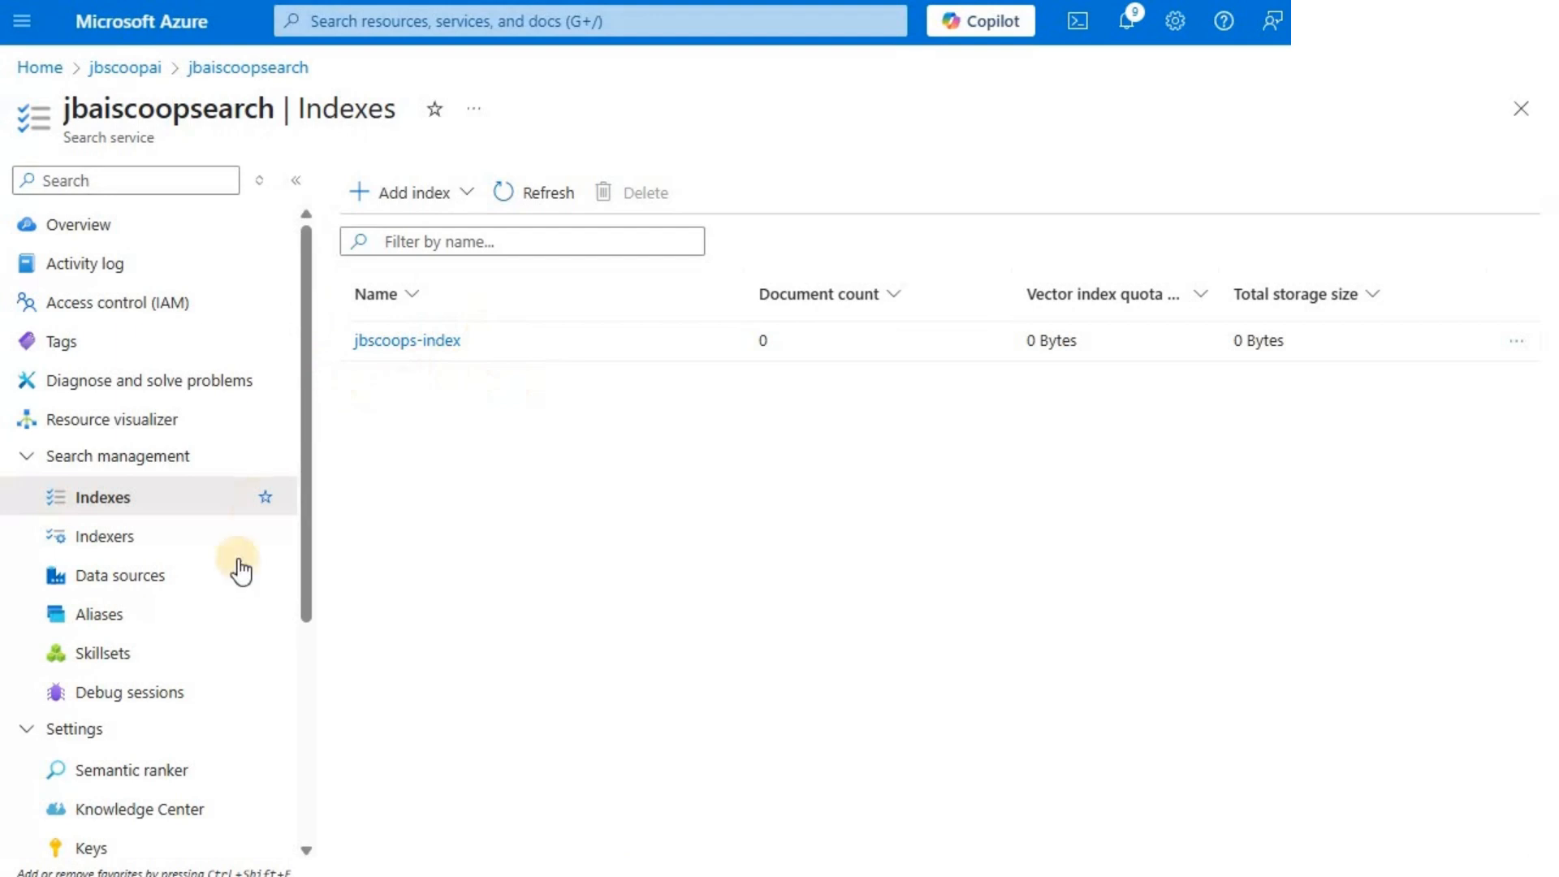
{"action": "left_click", "coordinate": [114, 544]}
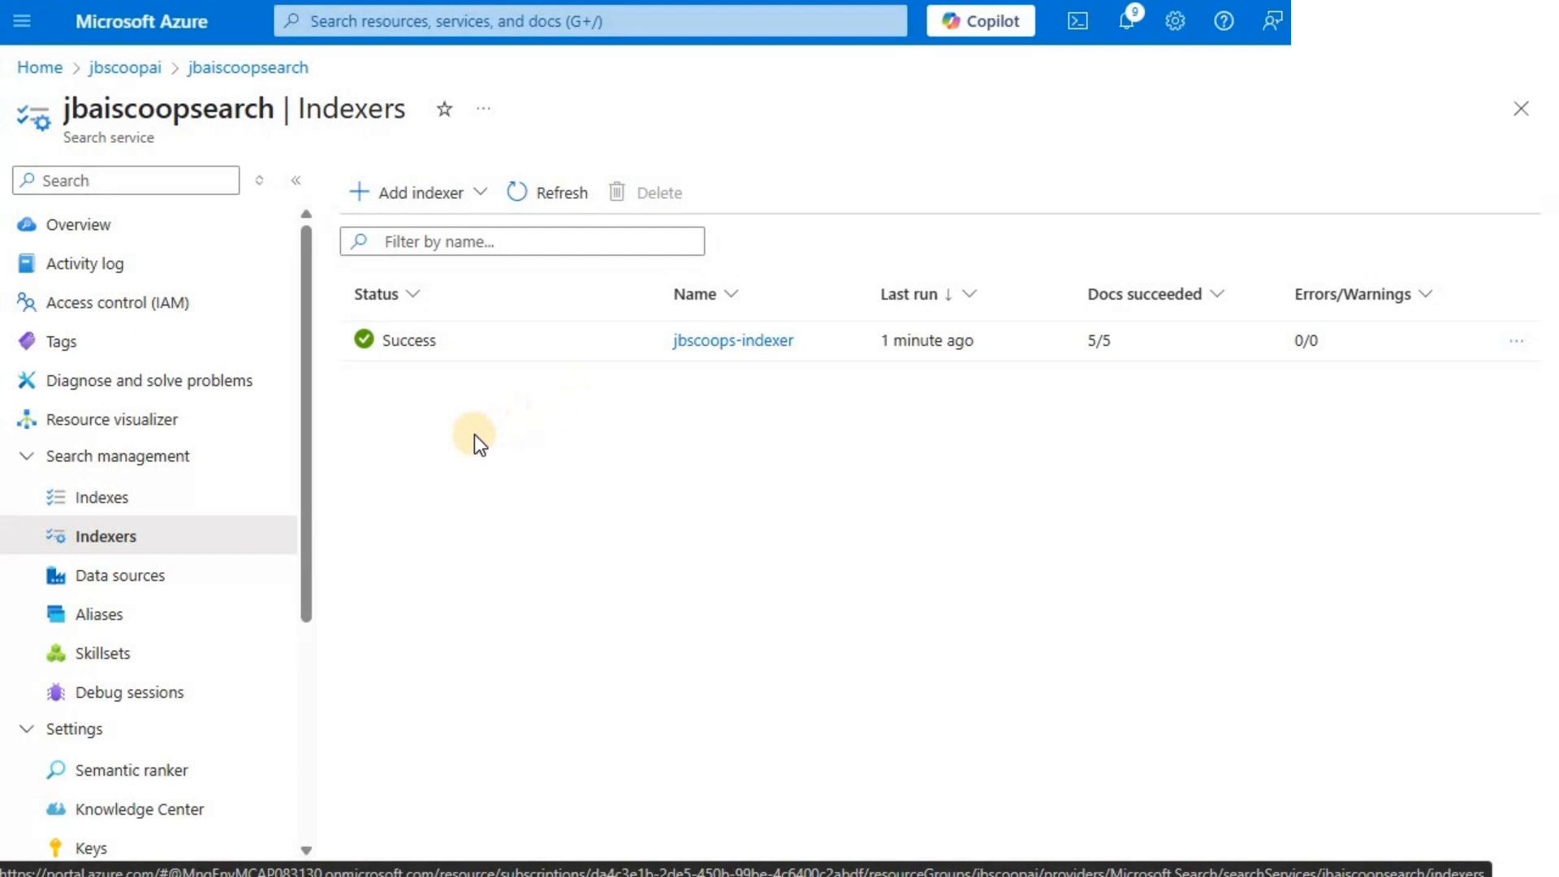
- Open Search explorer from the service overview with jbscoops-index selected, and switch it to the JSON view
{"action": "left_click", "coordinate": [73, 226]}
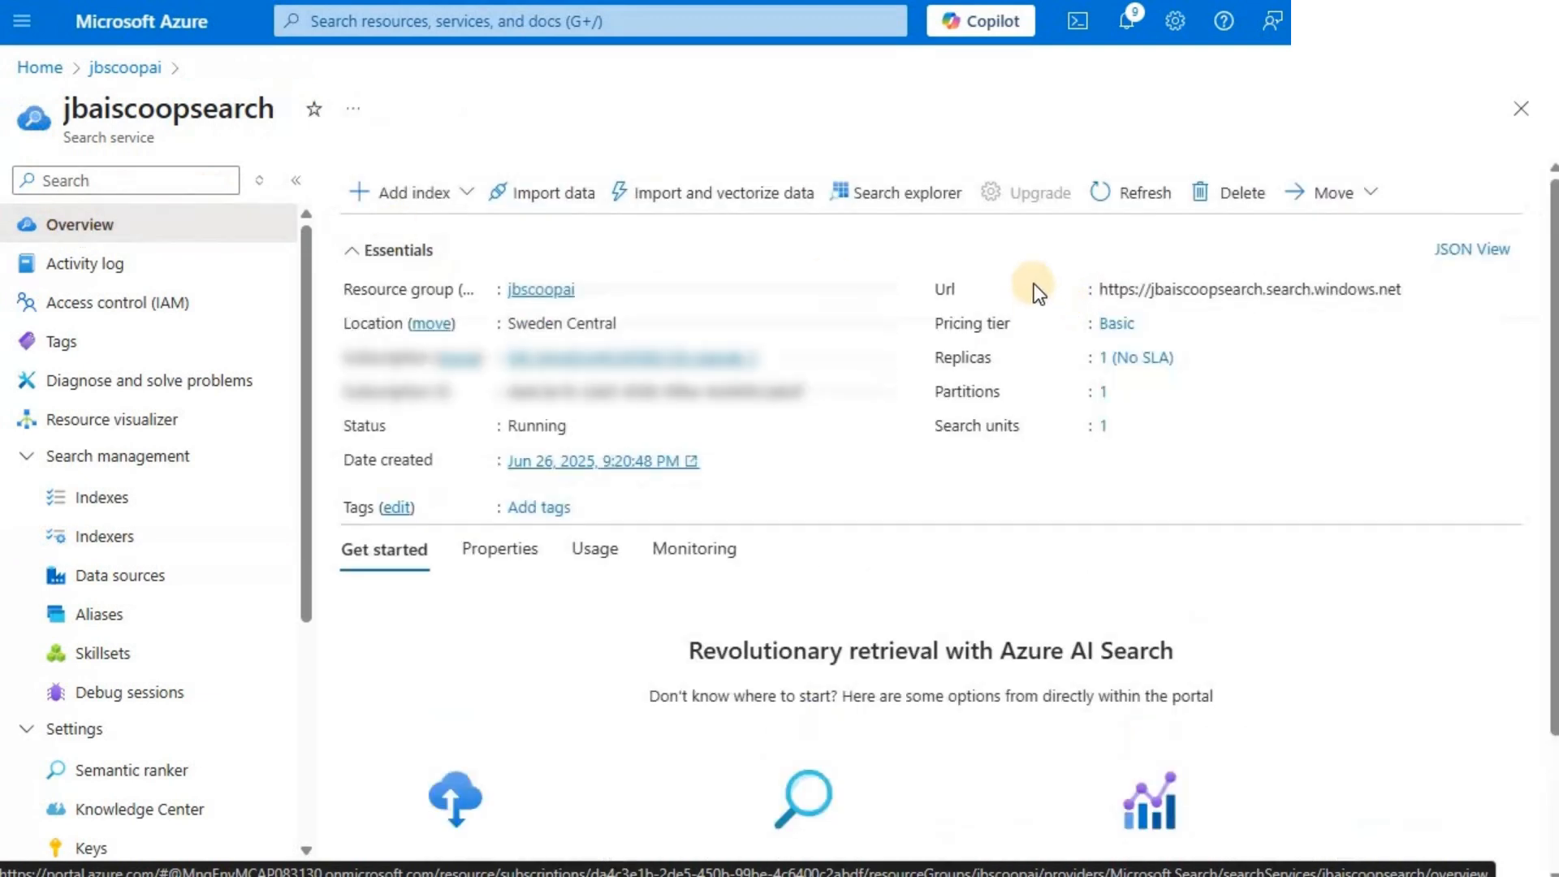
{"action": "left_click", "coordinate": [902, 200]}
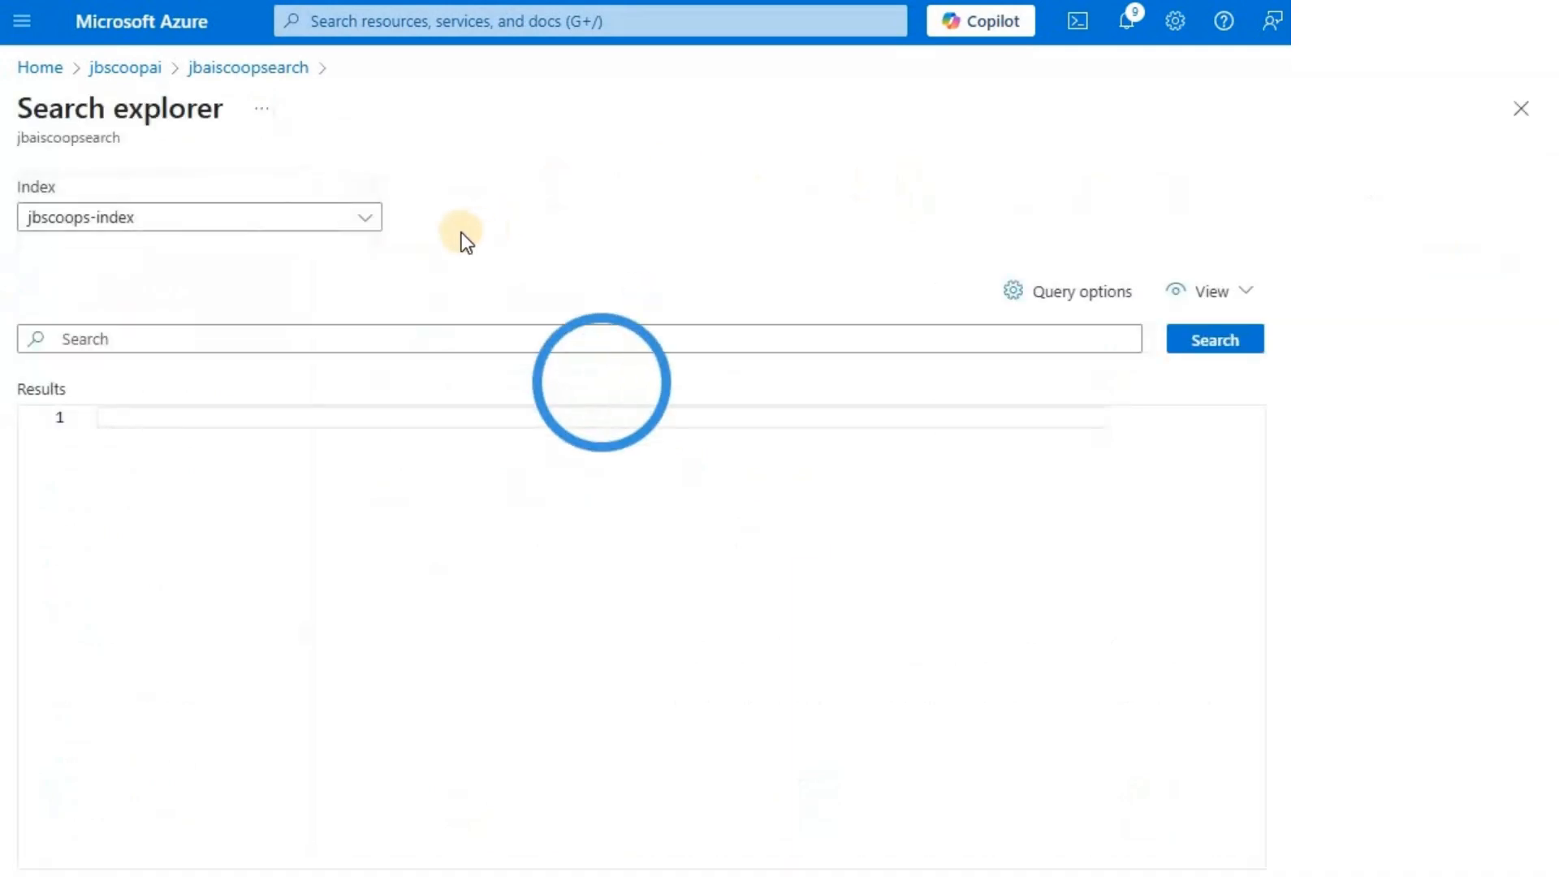
{"action": "left_click", "coordinate": [362, 221]}
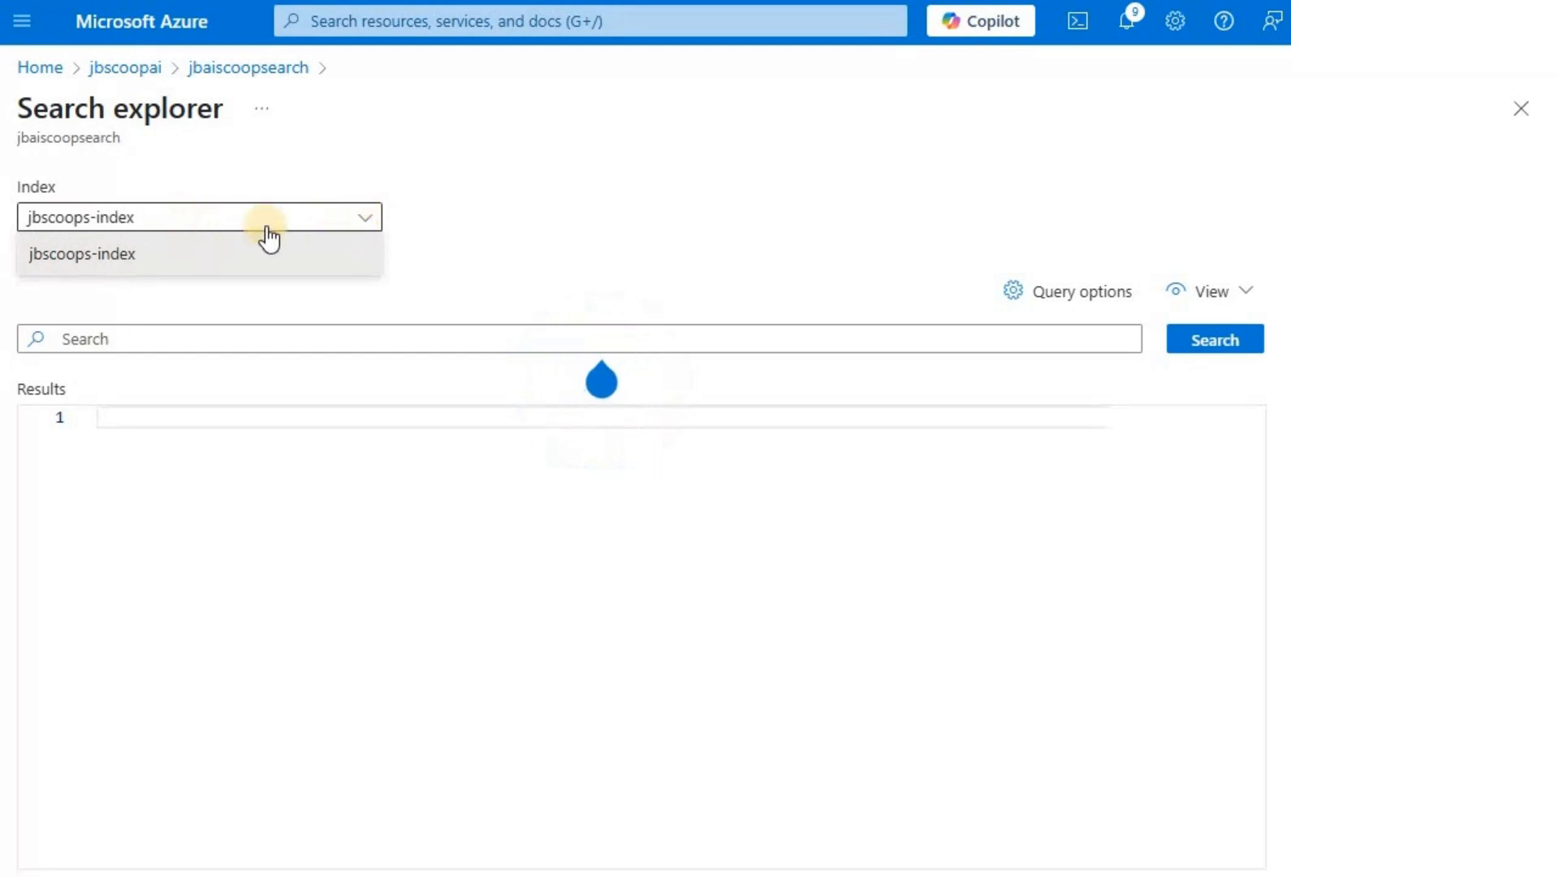
{"action": "left_click", "coordinate": [102, 239]}
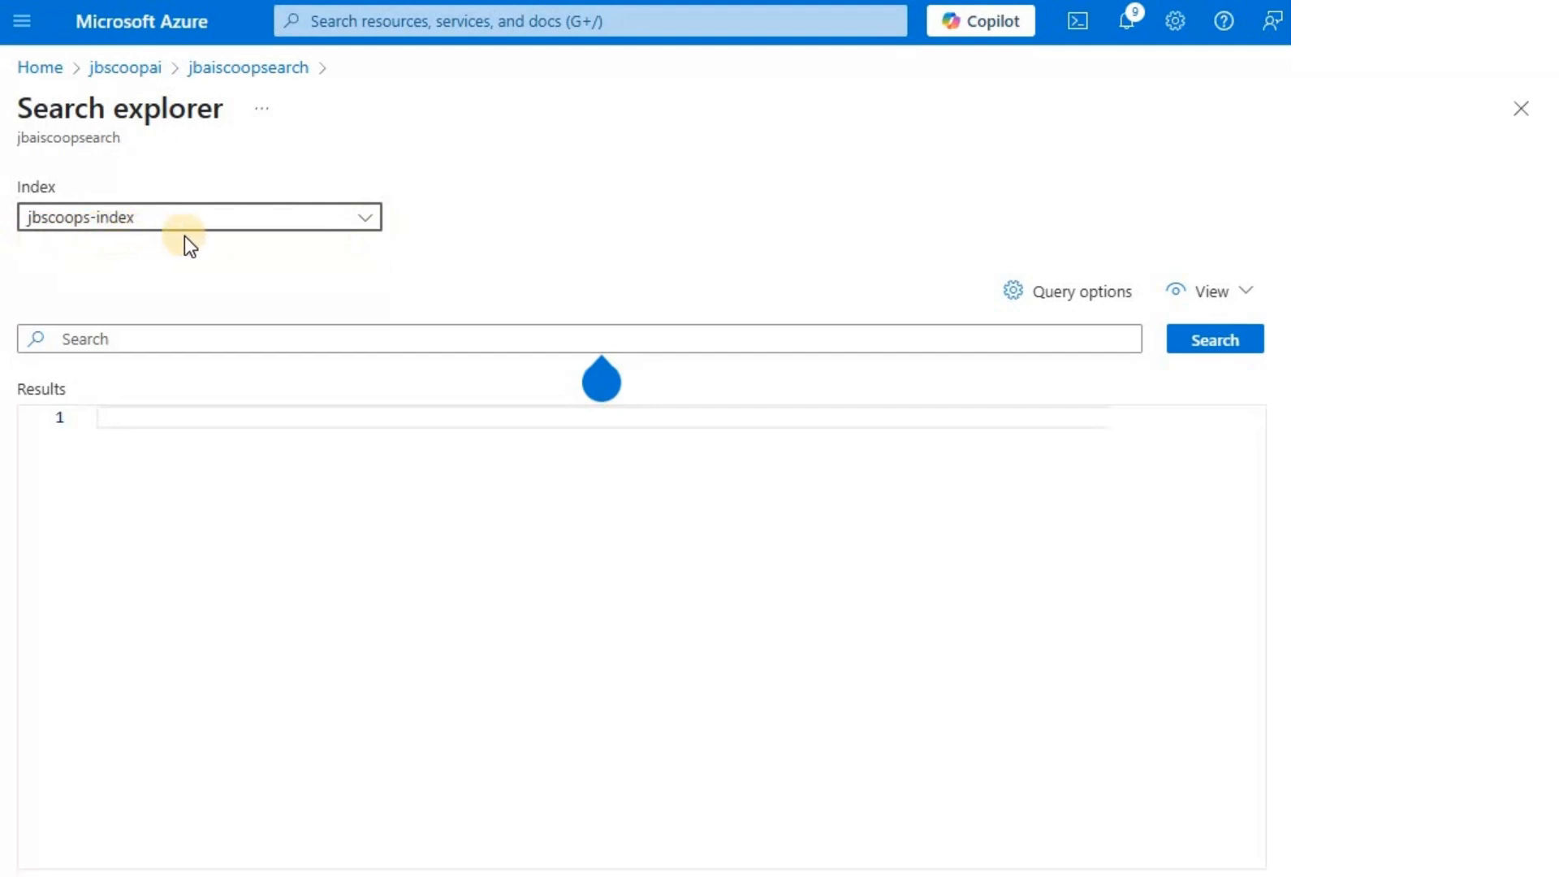
{"action": "left_click", "coordinate": [1237, 294]}
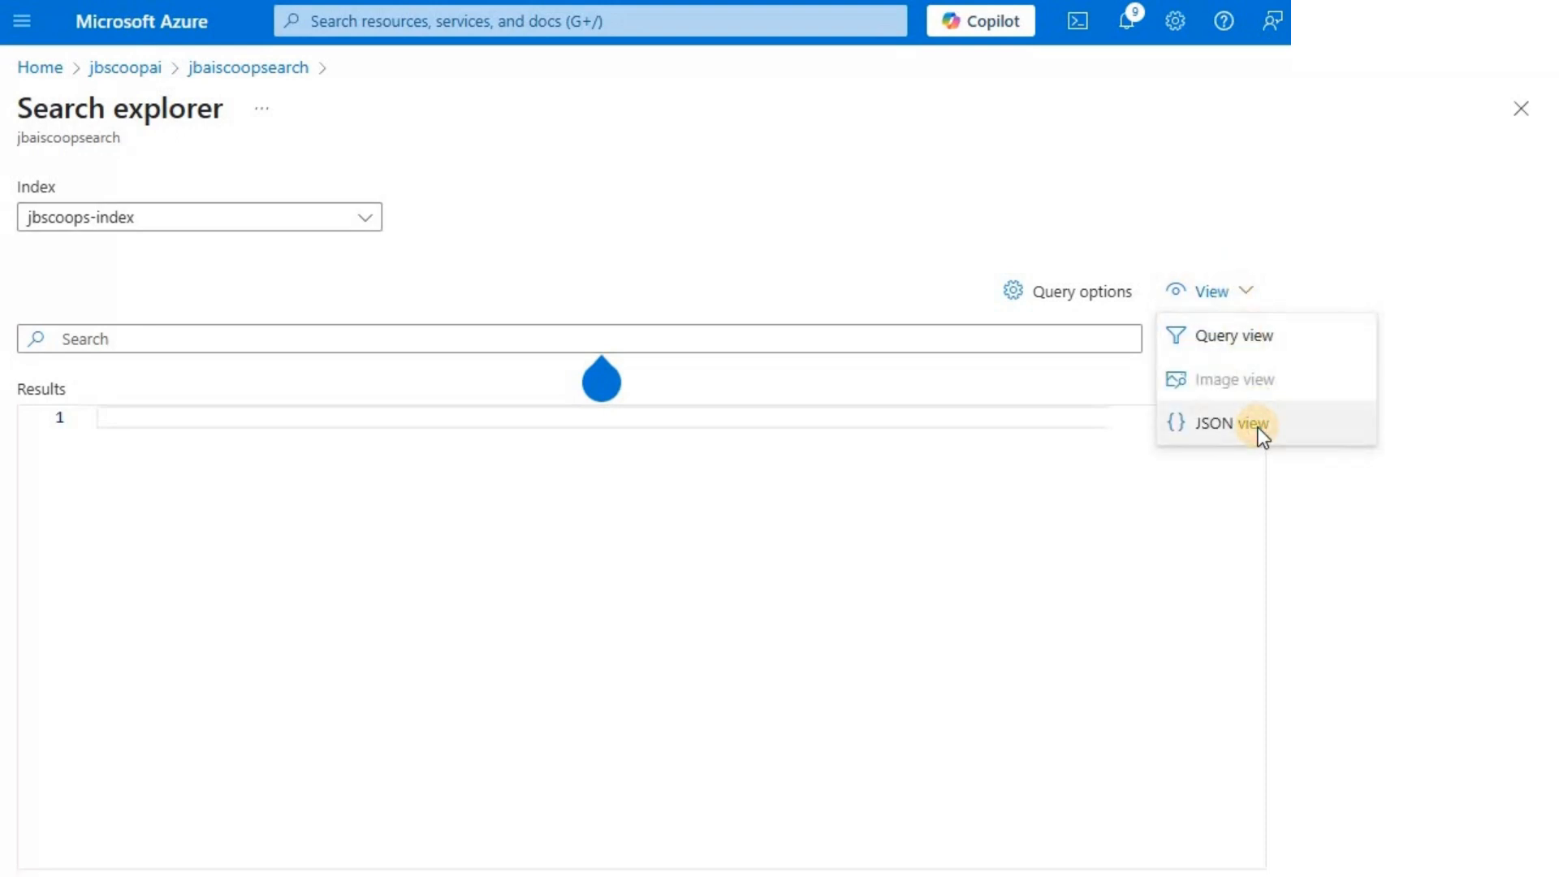
{"action": "left_click", "coordinate": [1259, 427]}
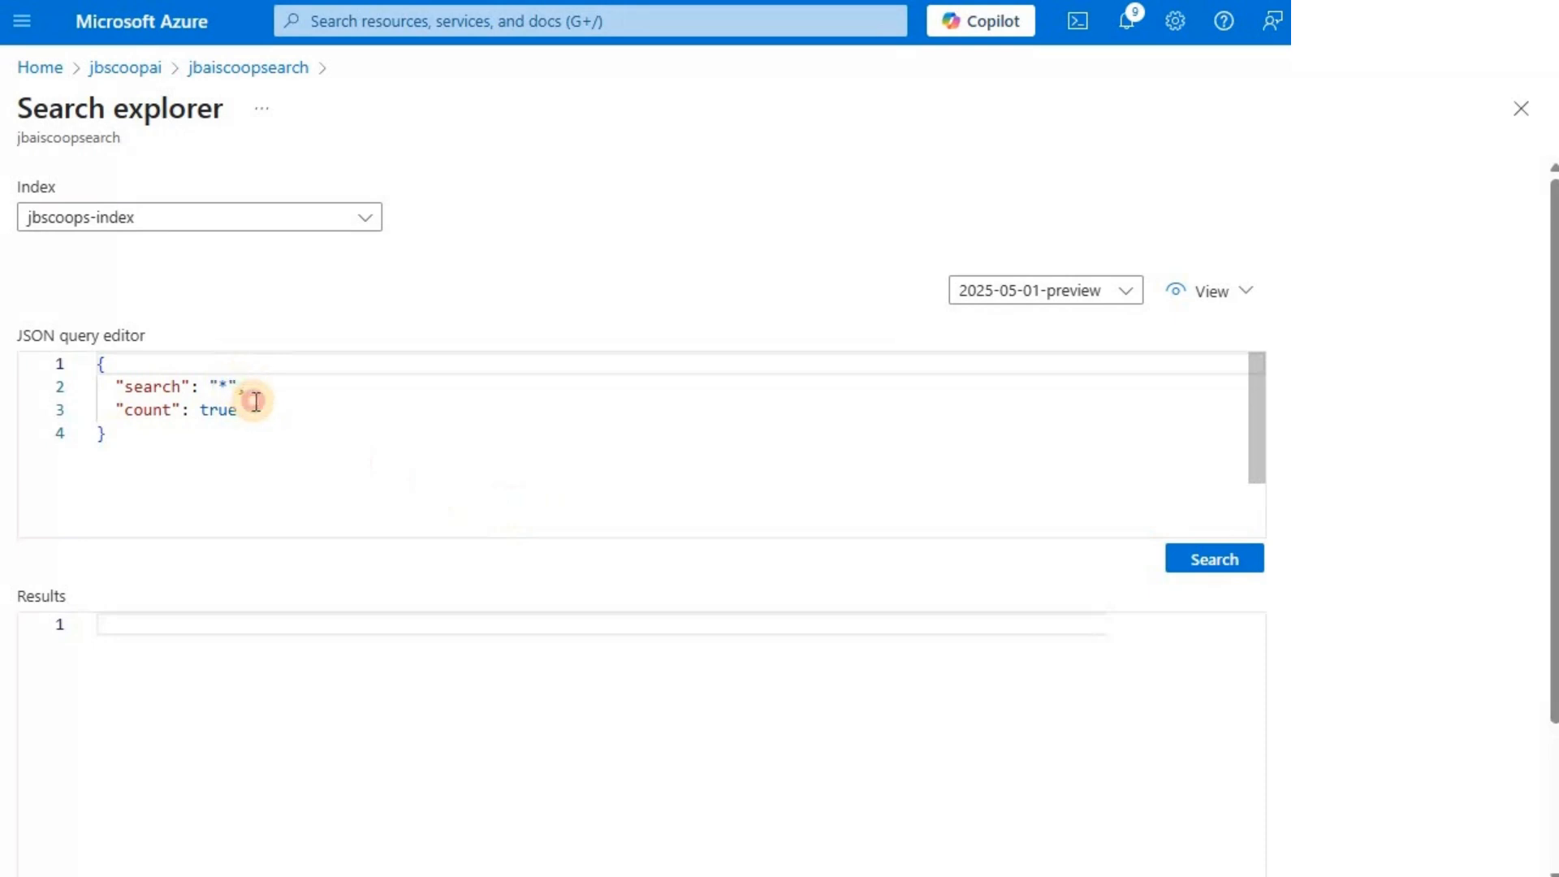
- Remove the count setting from the JSON query, leaving only the search for "*", and run it
{"action": "left_click_drag", "start_coordinate": [239, 388], "coordinate": [255, 402]}
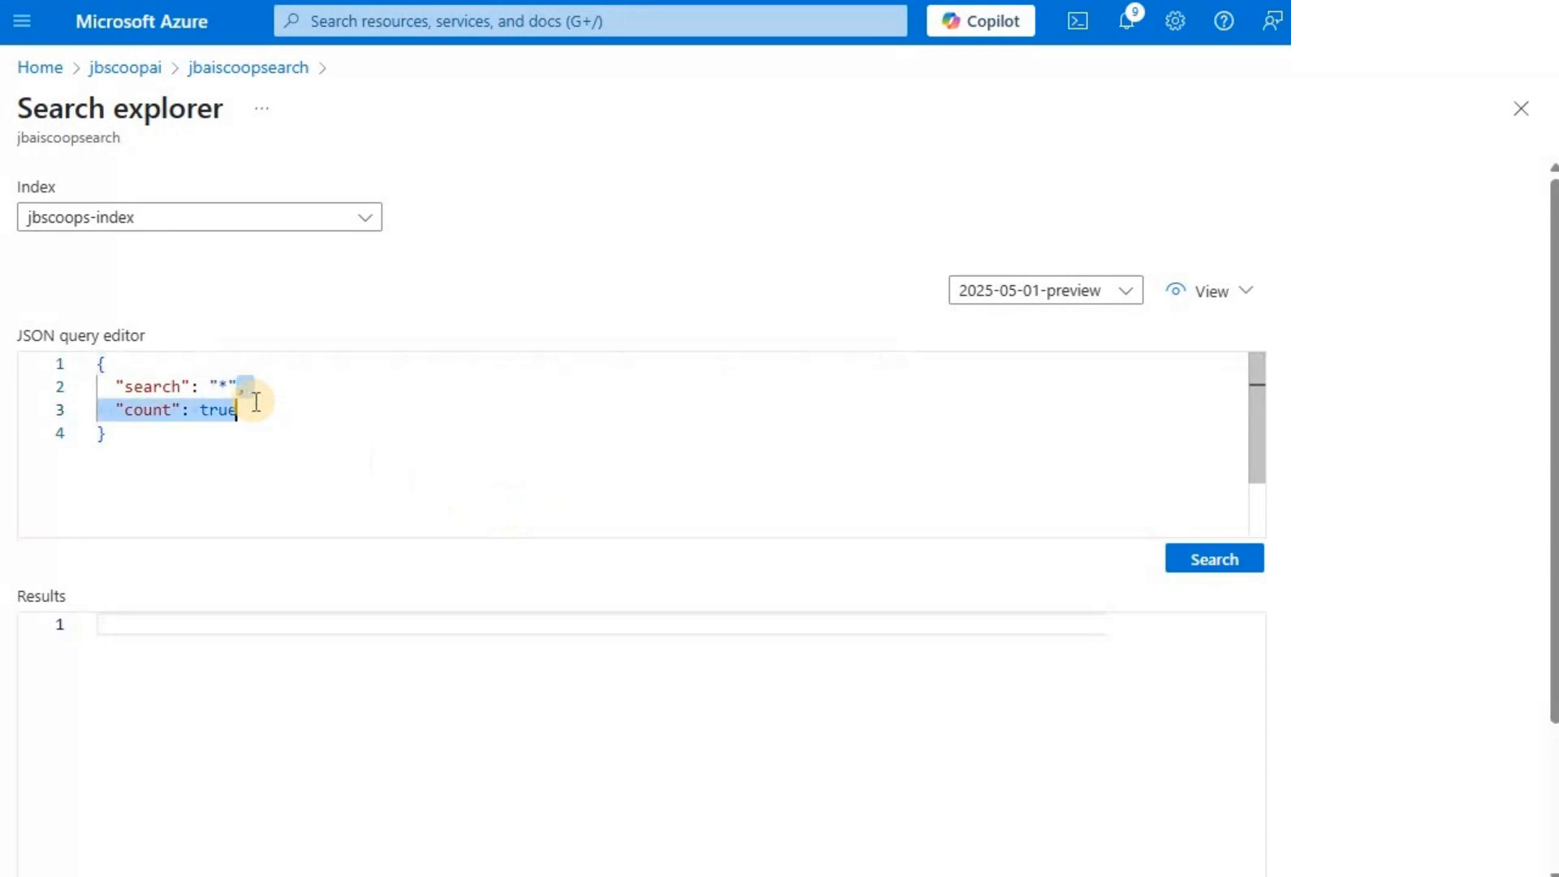
{"action": "key", "text": "BackSpace"}
{"action": "left_click", "coordinate": [1201, 566]}
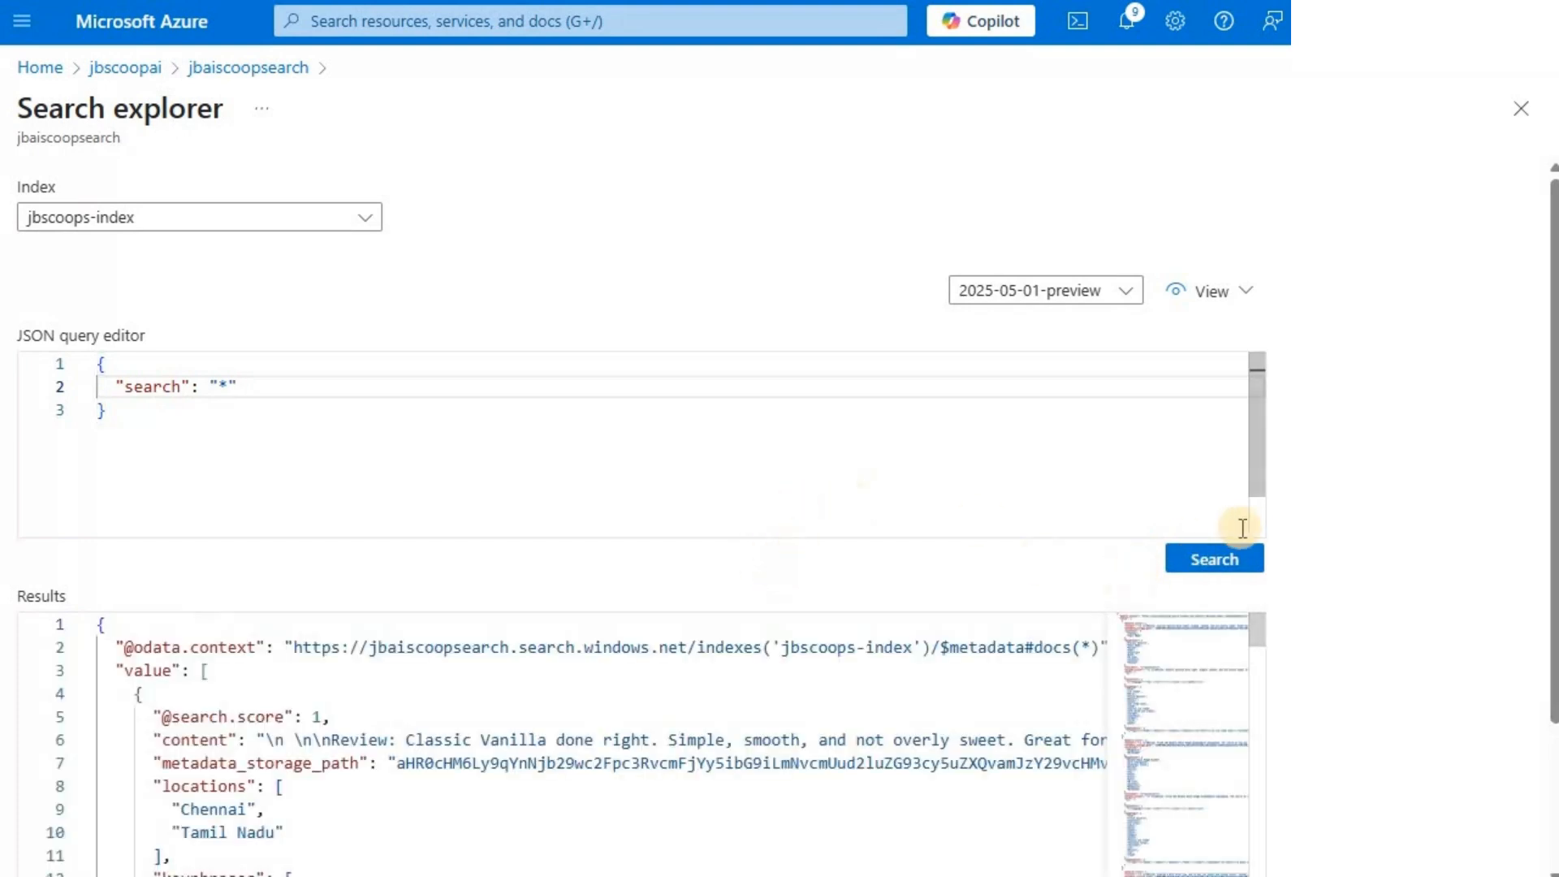
- Examine the first returned document's content, locations, keyphrases, sentiment, merged_content, layoutText and imageTags values
{"action": "scroll", "coordinate": [1375, 540], "scroll_direction": "down", "scroll_amount": 2}
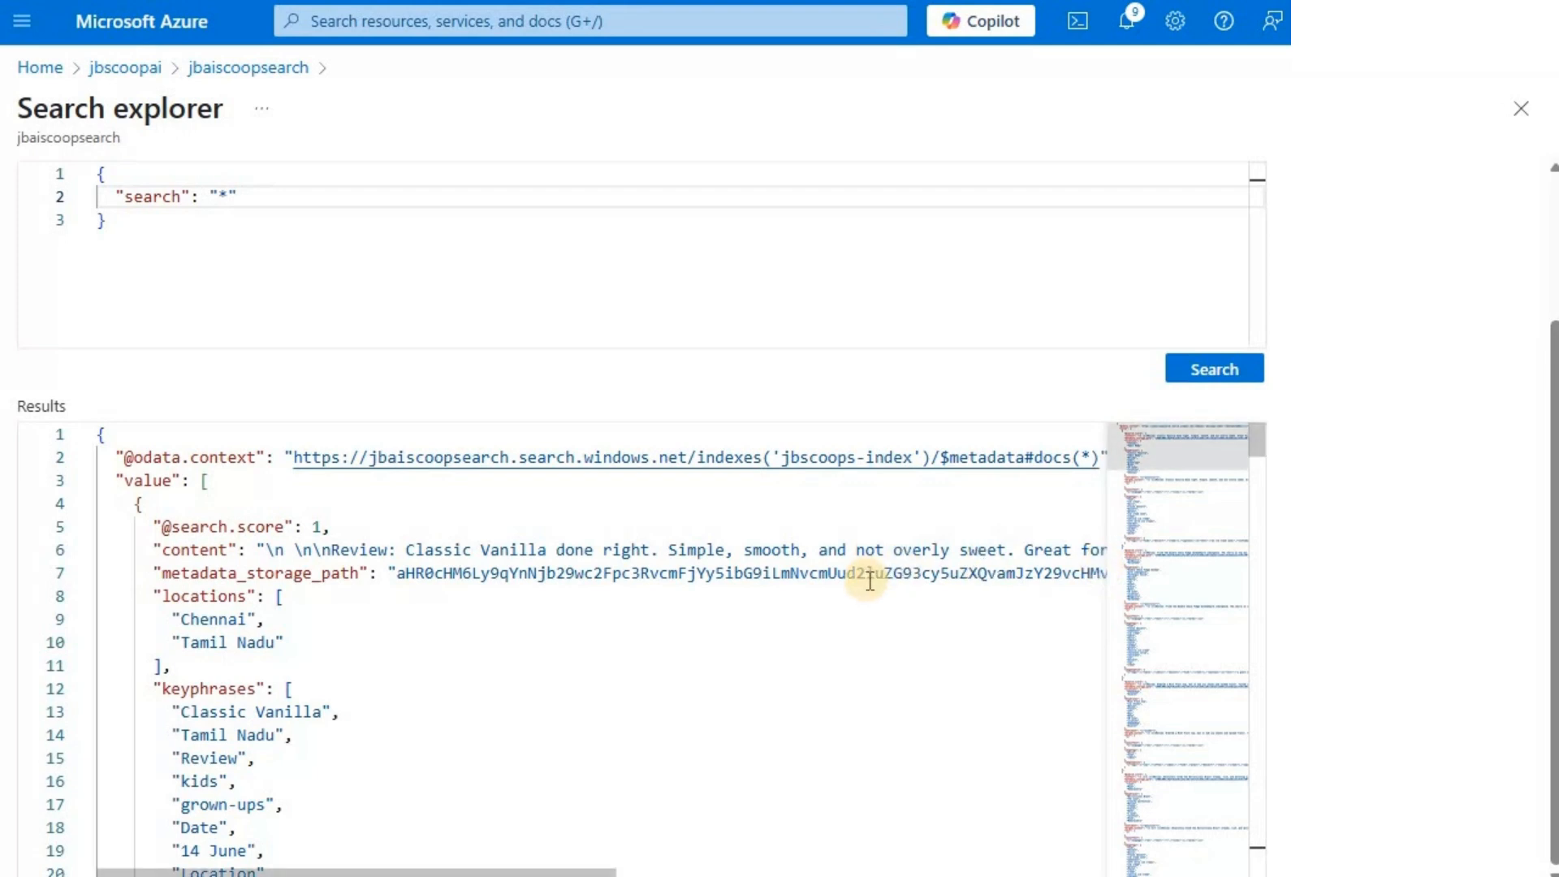
{"action": "scroll", "coordinate": [772, 579], "scroll_direction": "down", "scroll_amount": 1}
{"action": "scroll", "coordinate": [727, 585], "scroll_direction": "up", "scroll_amount": 1}
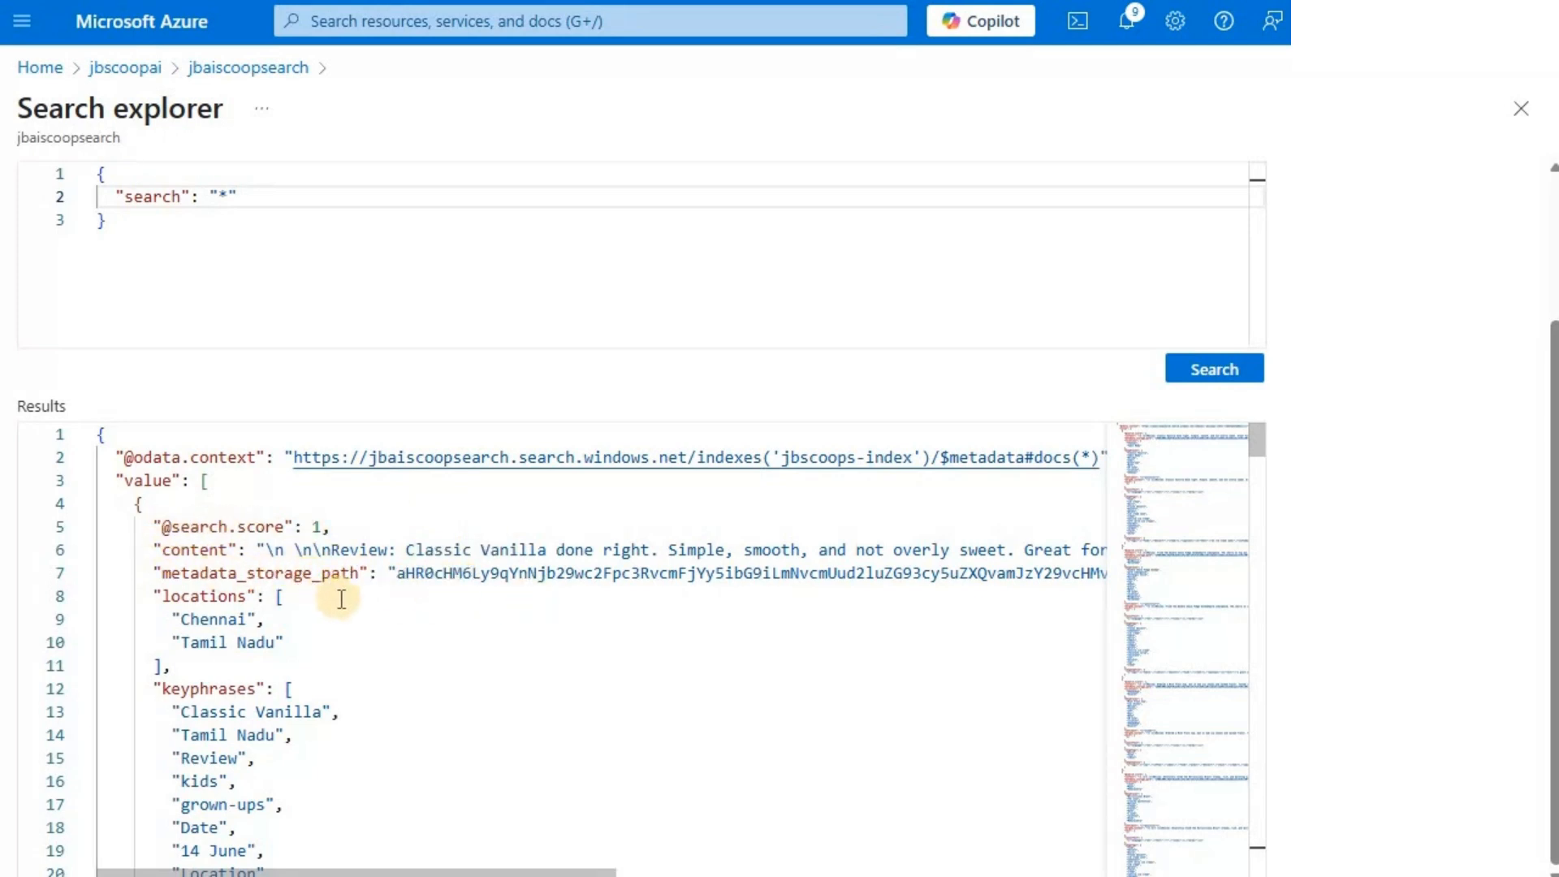
{"action": "scroll", "coordinate": [243, 577], "scroll_direction": "down", "scroll_amount": 2}
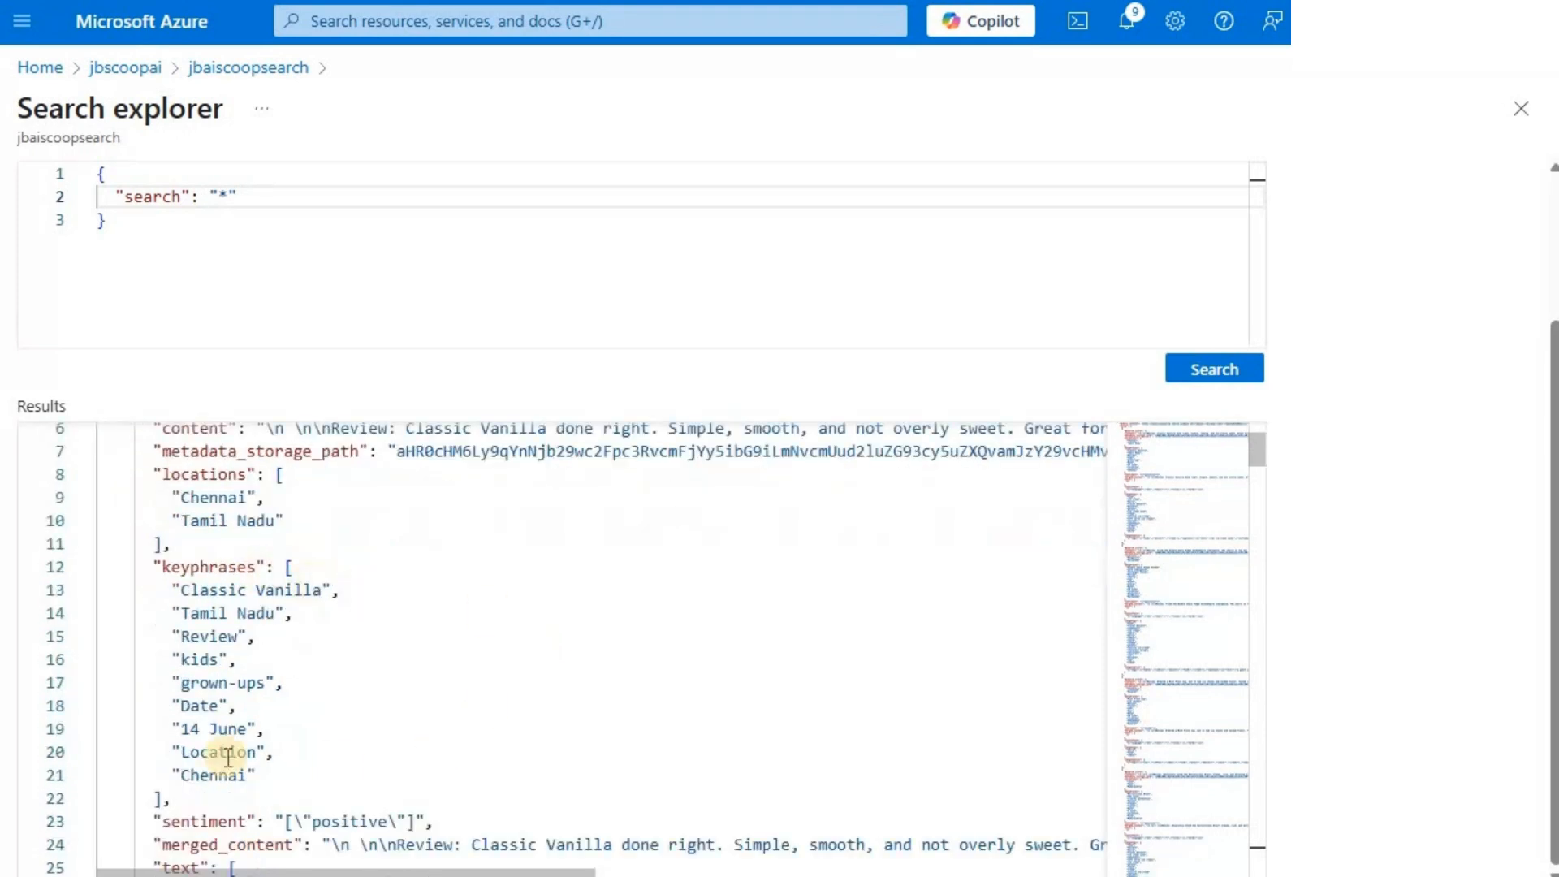
{"action": "scroll", "coordinate": [268, 748], "scroll_direction": "down", "scroll_amount": 1}
{"action": "scroll", "coordinate": [213, 632], "scroll_direction": "down", "scroll_amount": 3}
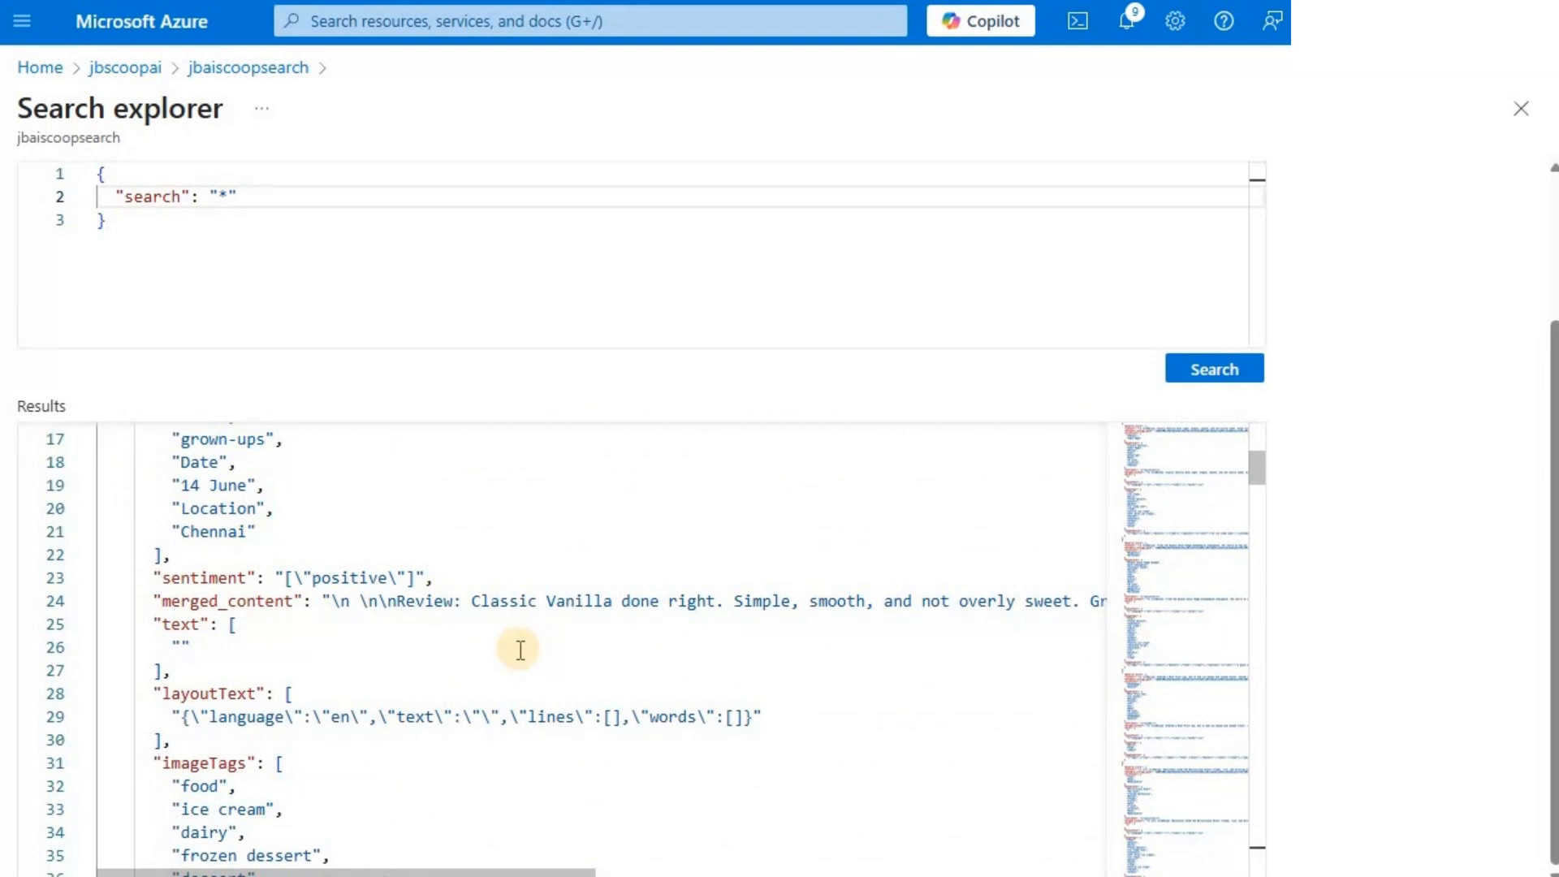
{"action": "scroll", "coordinate": [520, 649], "scroll_direction": "up", "scroll_amount": 5}
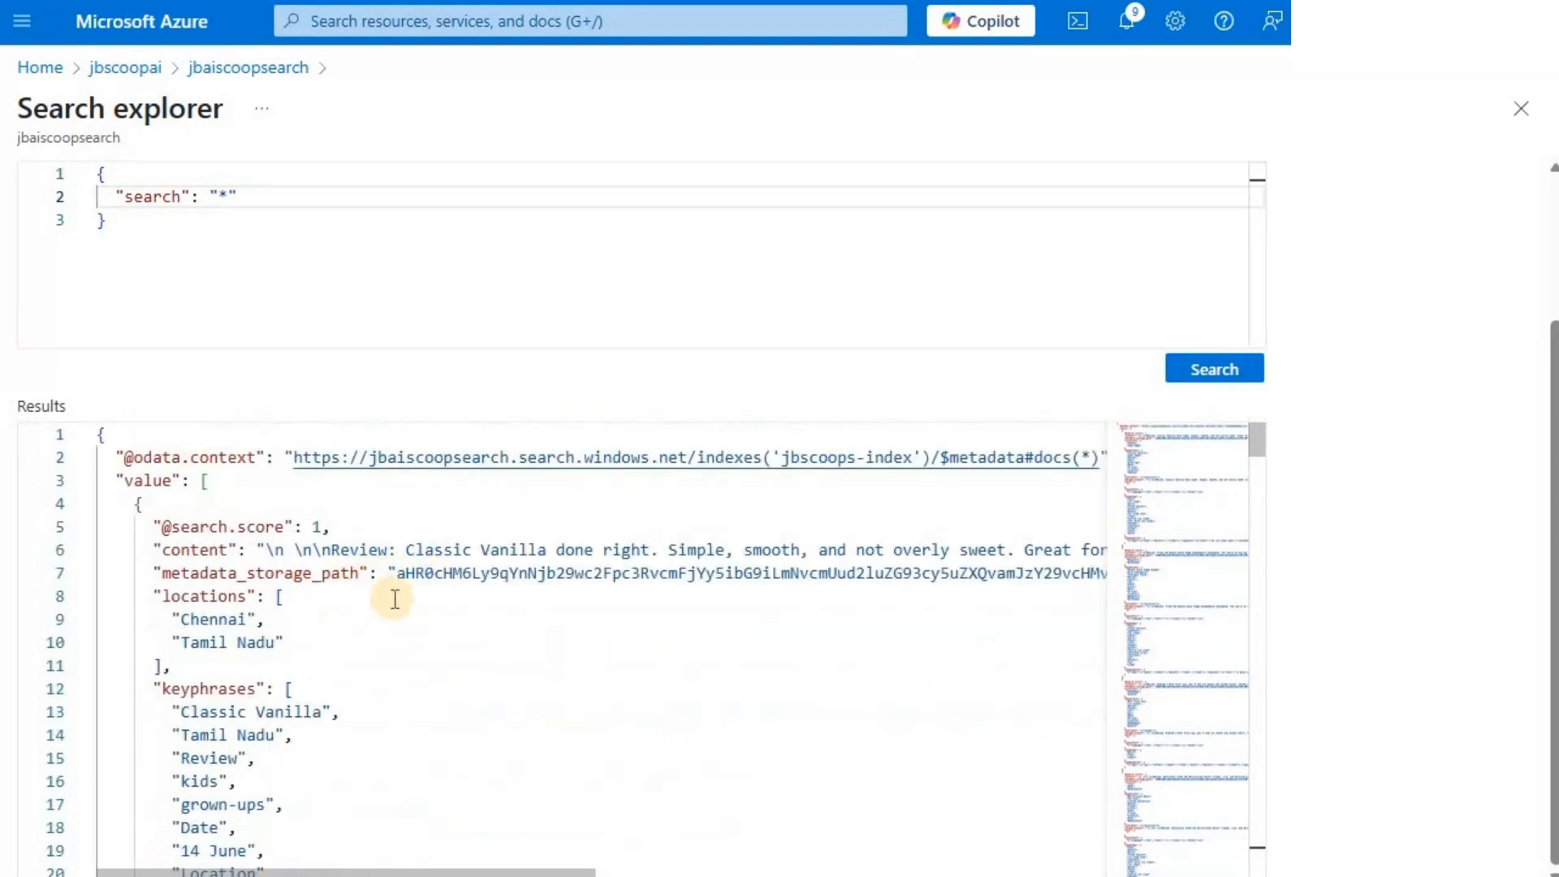
- Read the first returned document's full merged_content text through to its date and location
{"action": "scroll", "coordinate": [333, 675], "scroll_direction": "down", "scroll_amount": 4}
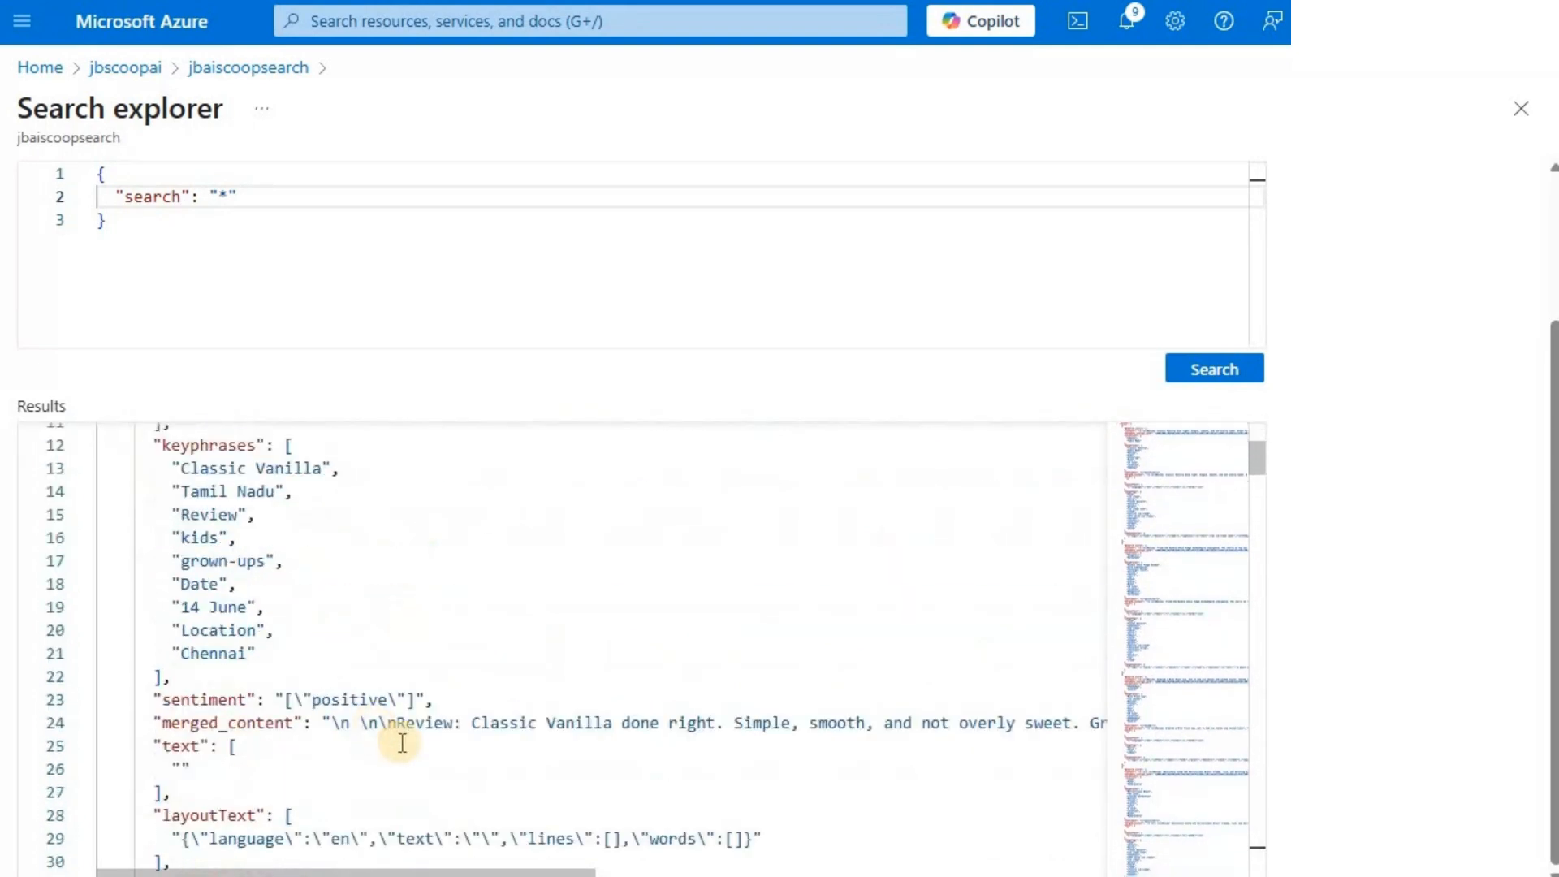
{"action": "scroll", "coordinate": [381, 854], "scroll_direction": "down", "scroll_amount": 1}
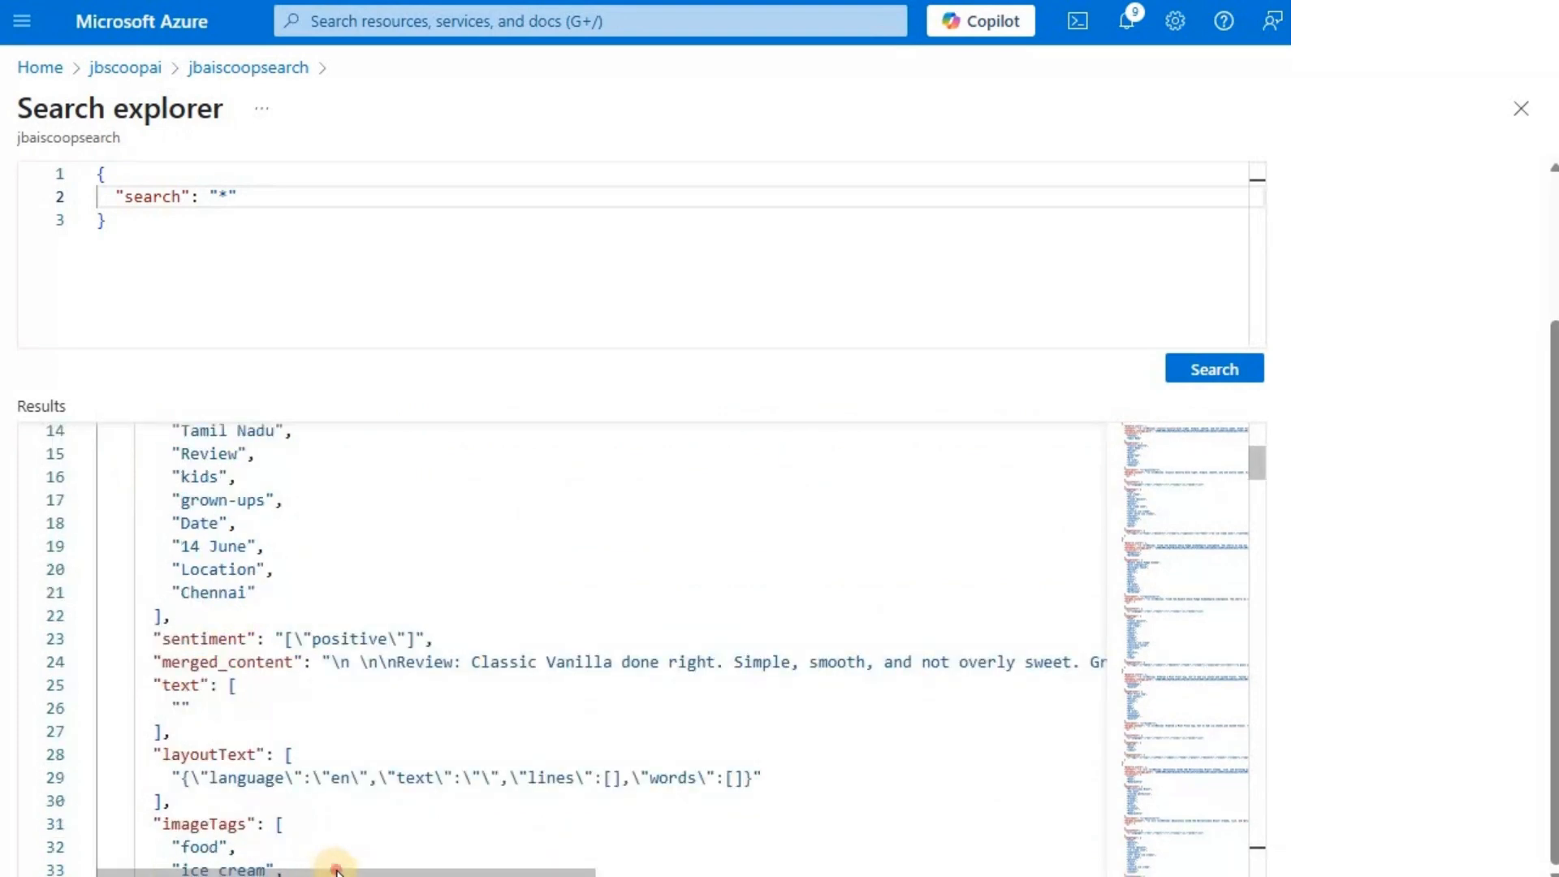
{"action": "left_click_drag", "start_coordinate": [605, 871], "coordinate": [826, 859]}
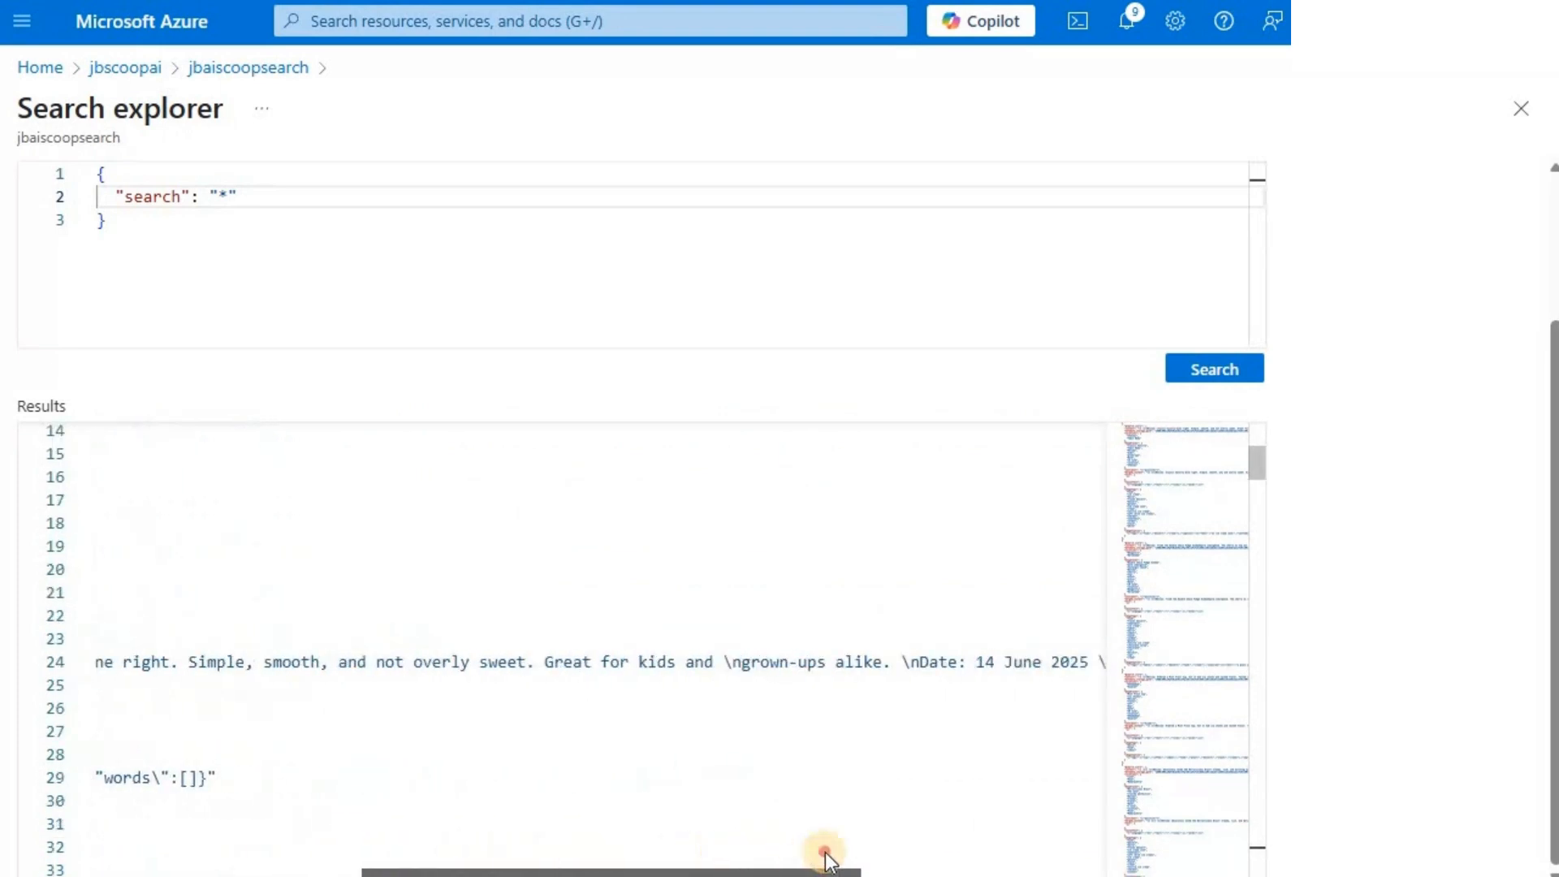
{"action": "scroll", "coordinate": [825, 851], "scroll_direction": "right", "scroll_amount": 10}
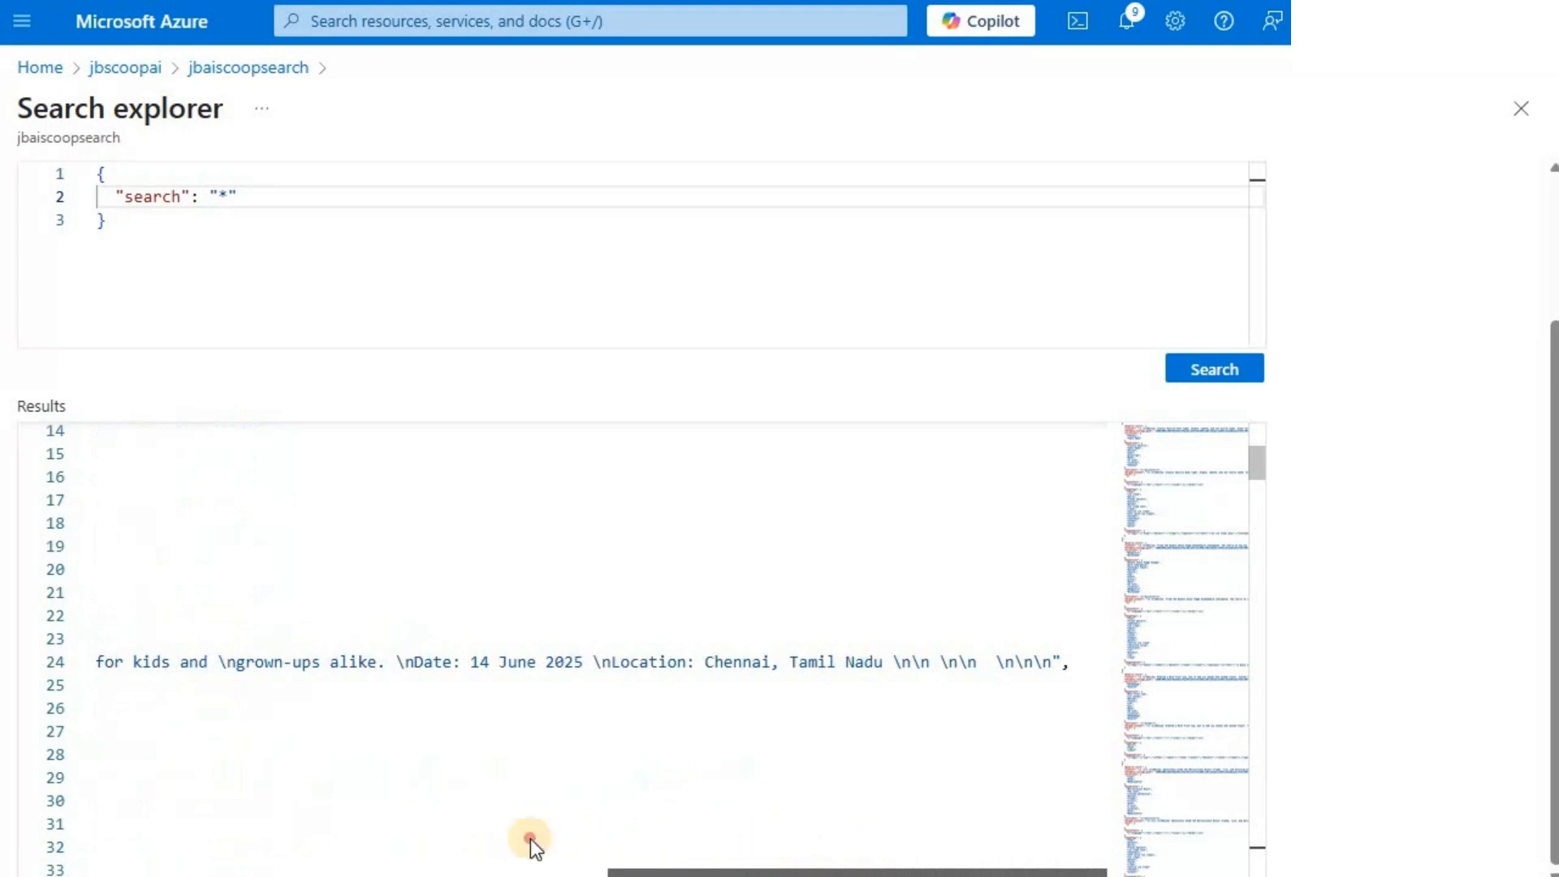
{"action": "scroll", "coordinate": [529, 840], "scroll_direction": "left", "scroll_amount": 10}
{"action": "scroll", "coordinate": [763, 843], "scroll_direction": "right", "scroll_amount": 7}
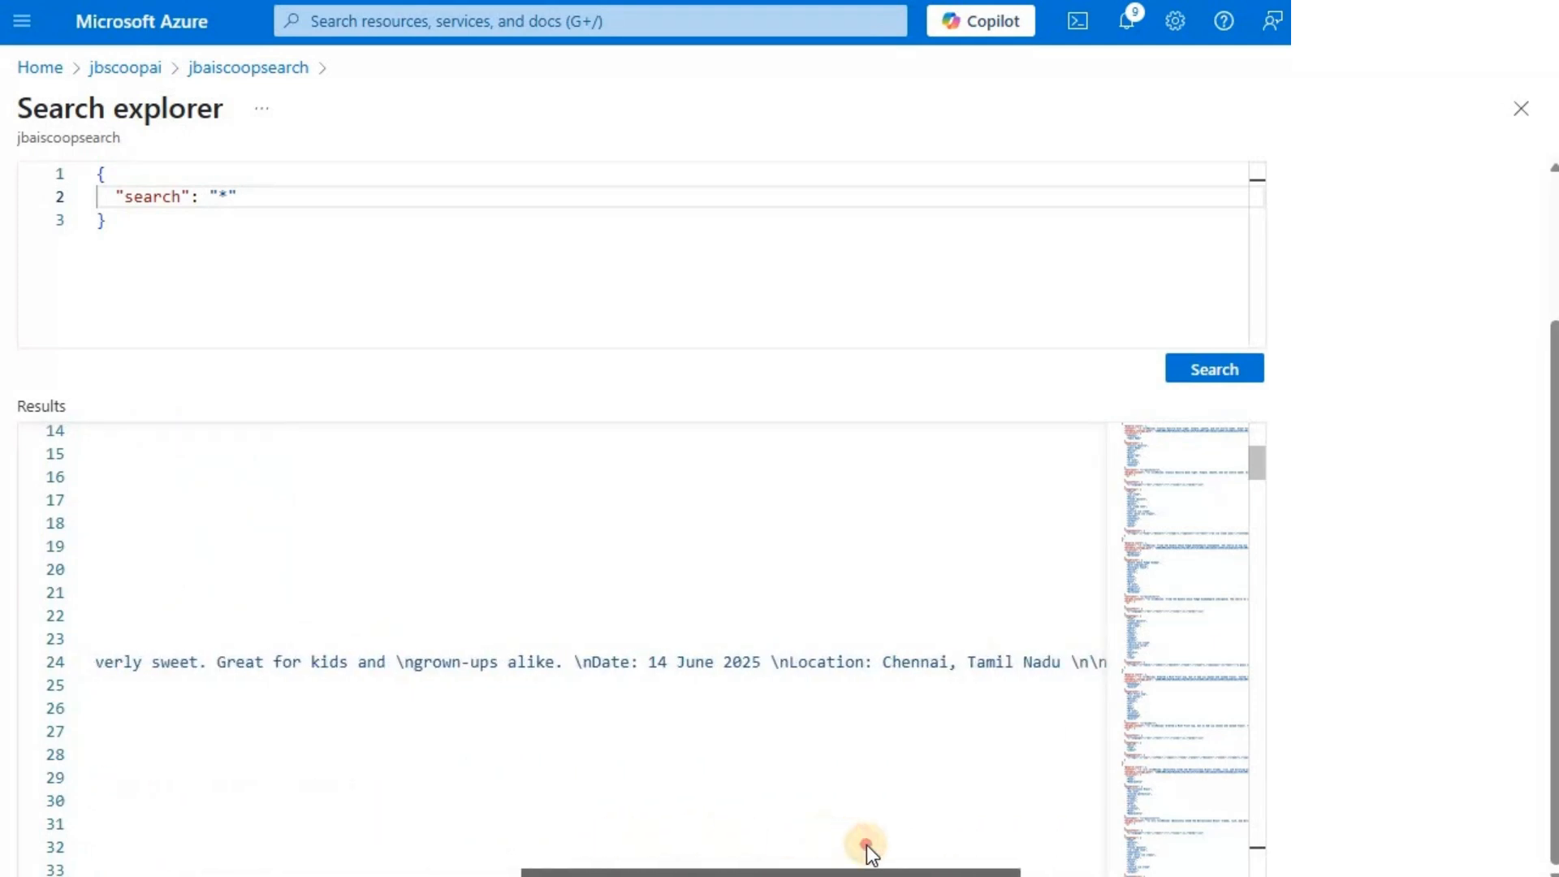
{"action": "scroll", "coordinate": [865, 845], "scroll_direction": "right", "scroll_amount": 4}
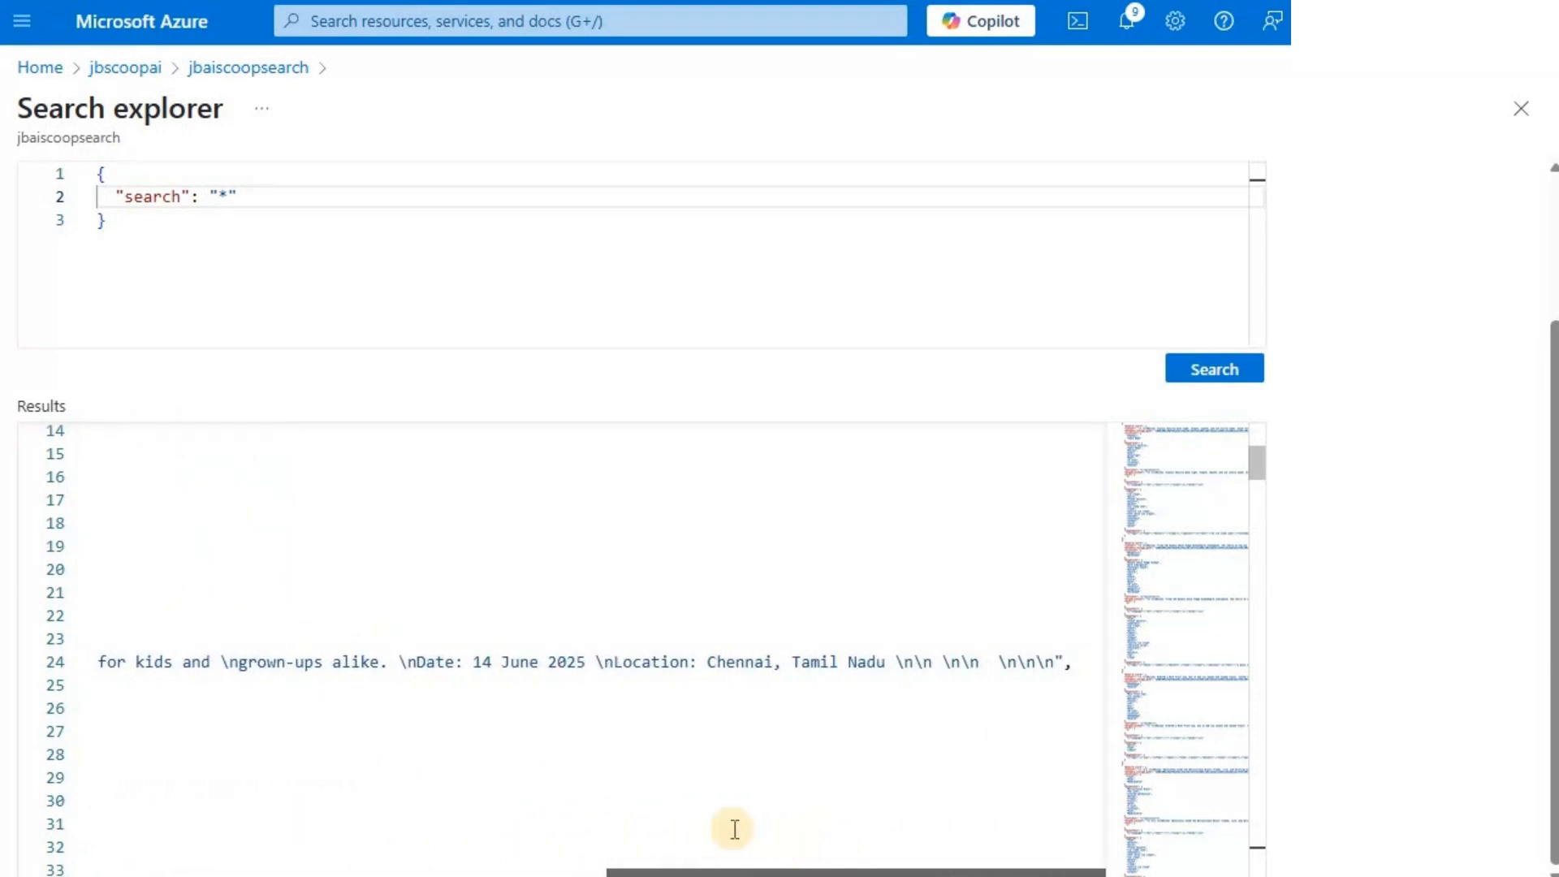
{"action": "scroll", "coordinate": [310, 650], "scroll_direction": "left", "scroll_amount": 3}
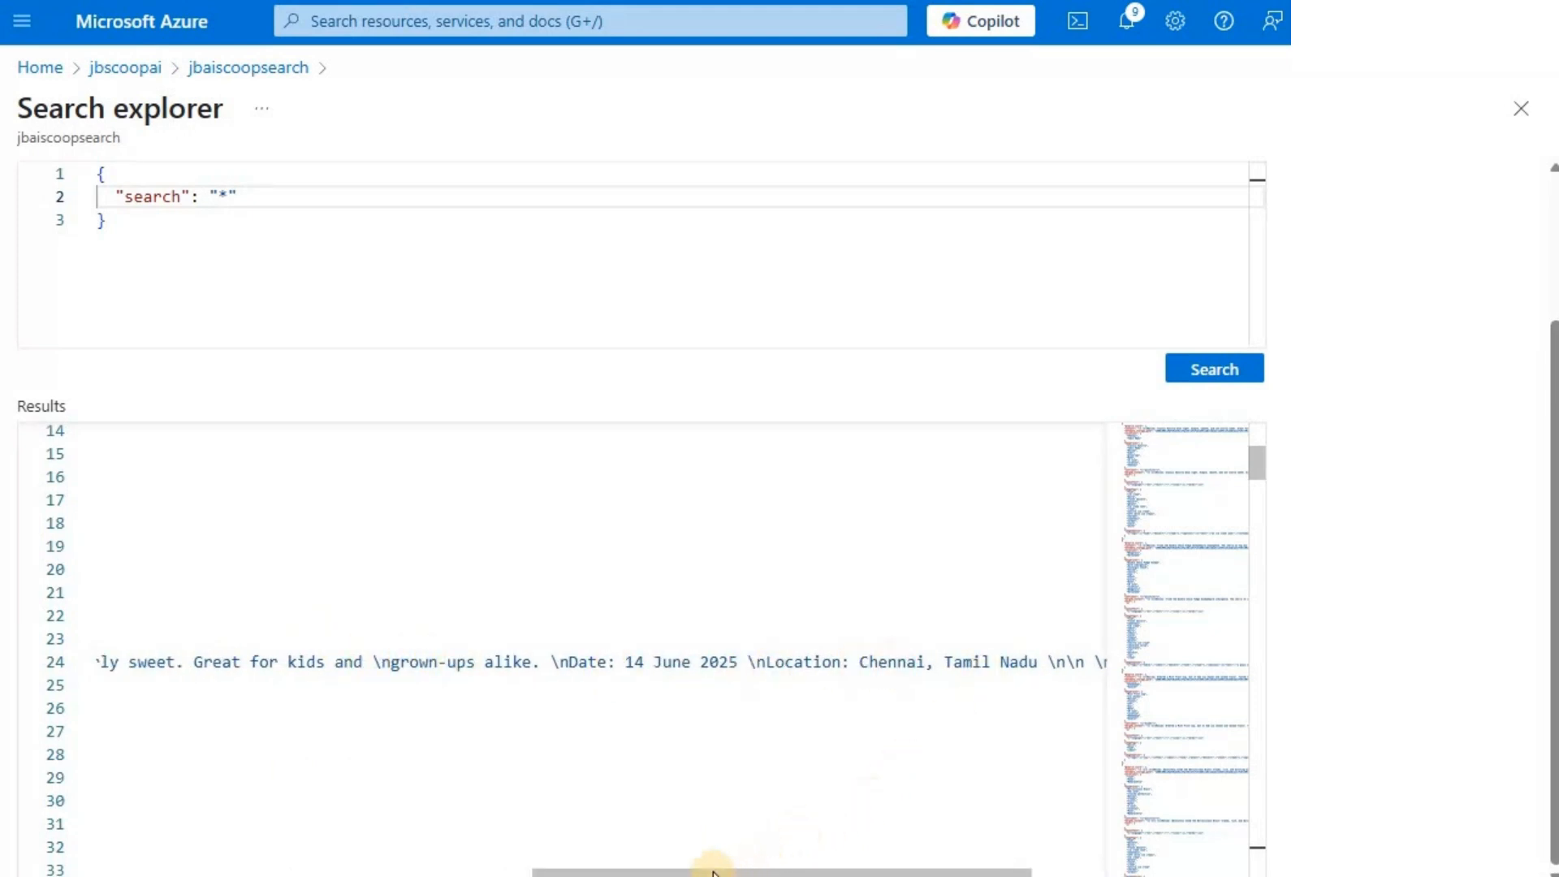
{"action": "scroll", "coordinate": [261, 845], "scroll_direction": "left", "scroll_amount": 15}
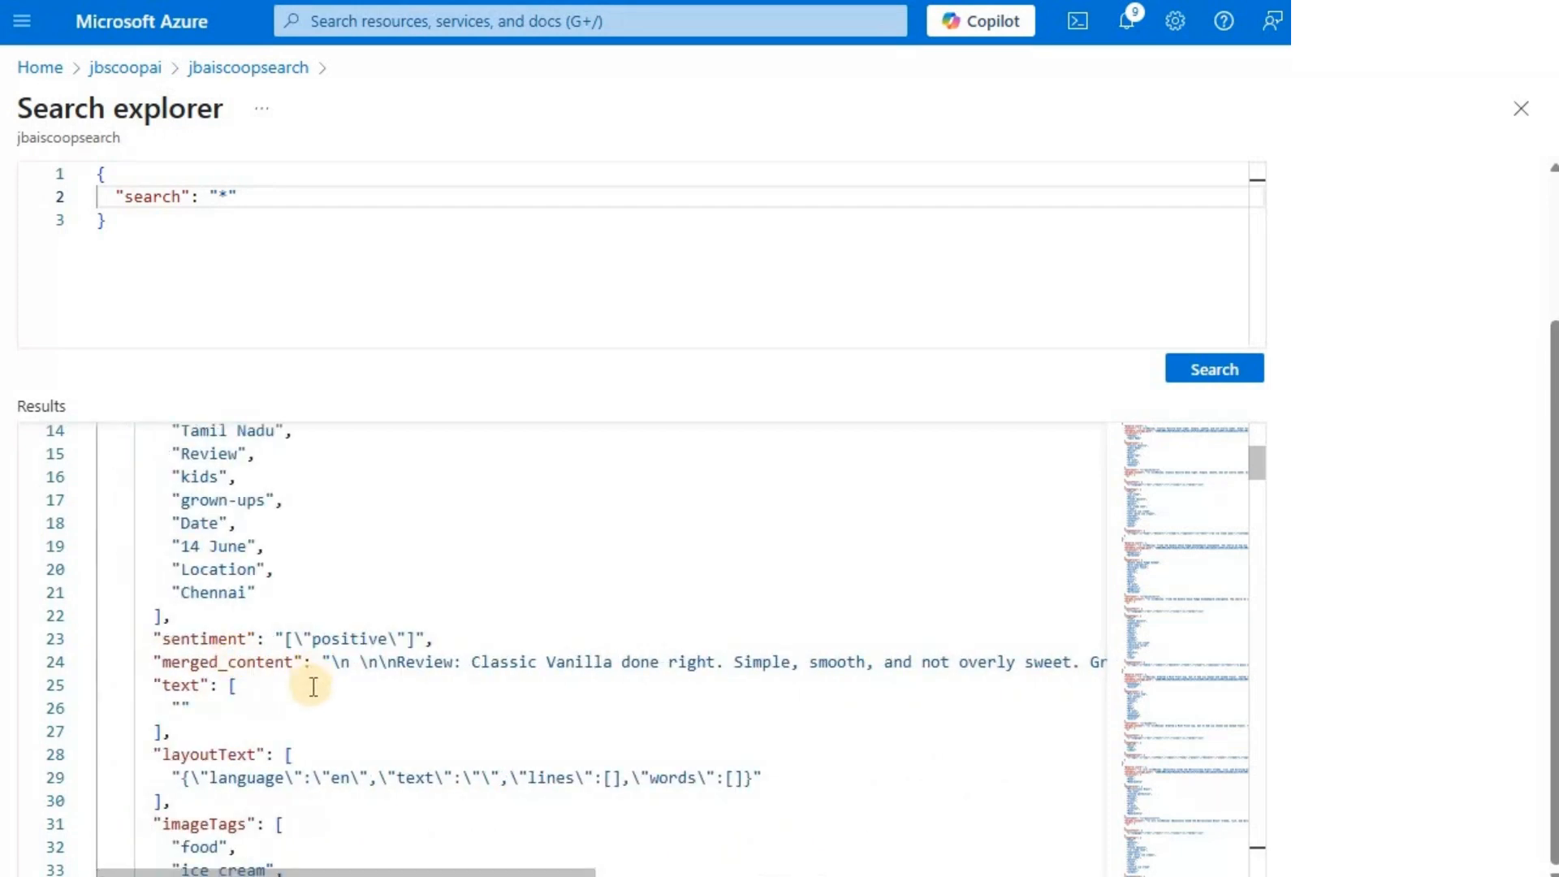
- Examine the first document's layoutText, imageTags and imageCaption values, through to the start of the second document
{"action": "scroll", "coordinate": [271, 661], "scroll_direction": "down", "scroll_amount": 2}
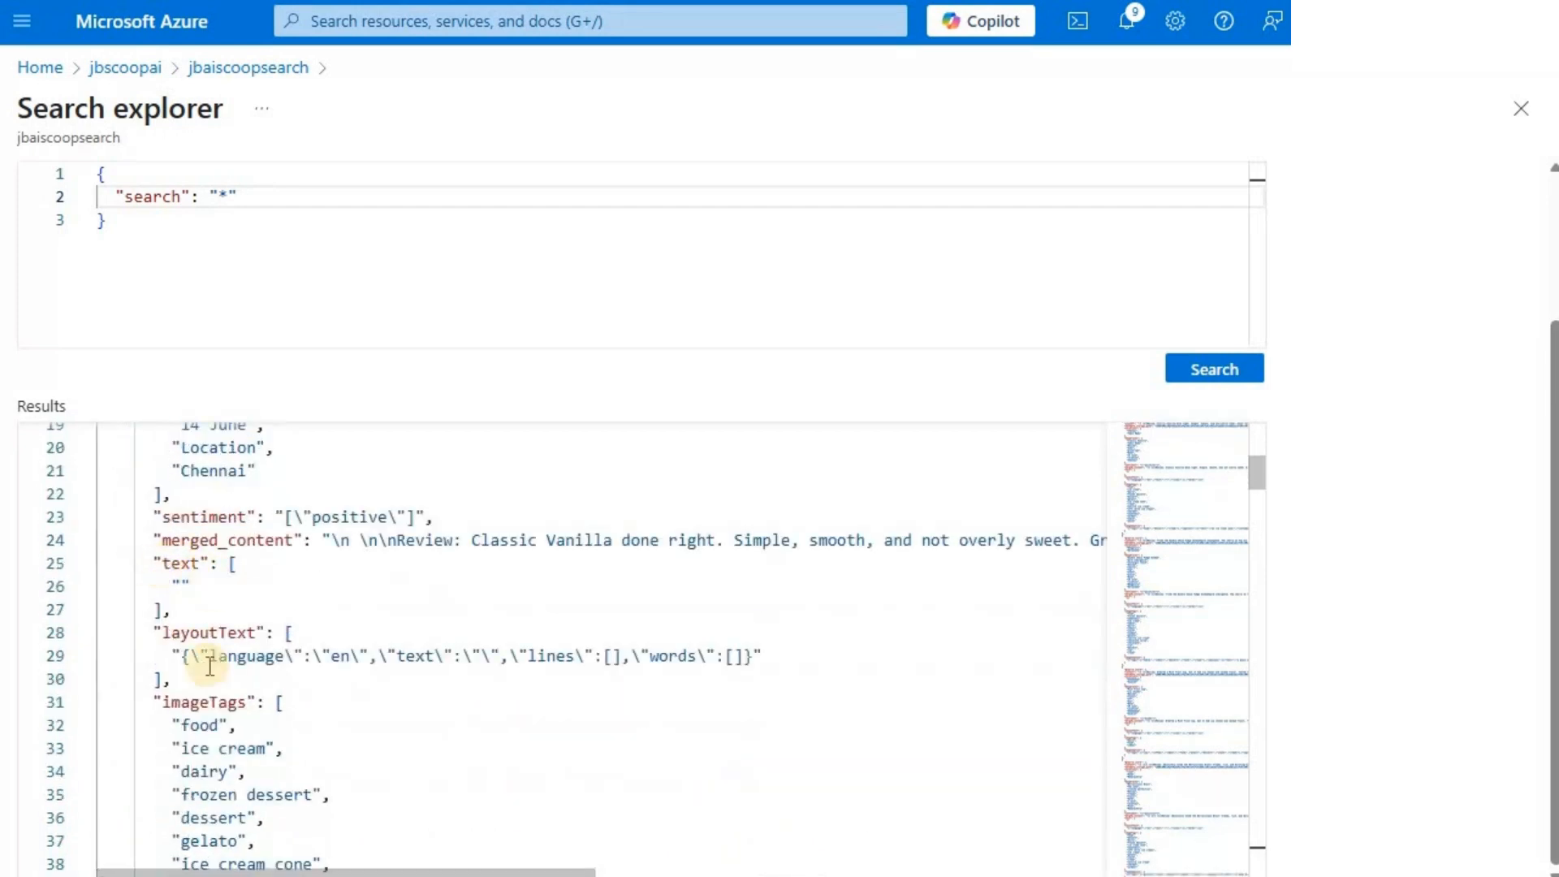
{"action": "scroll", "coordinate": [329, 654], "scroll_direction": "down", "scroll_amount": 3}
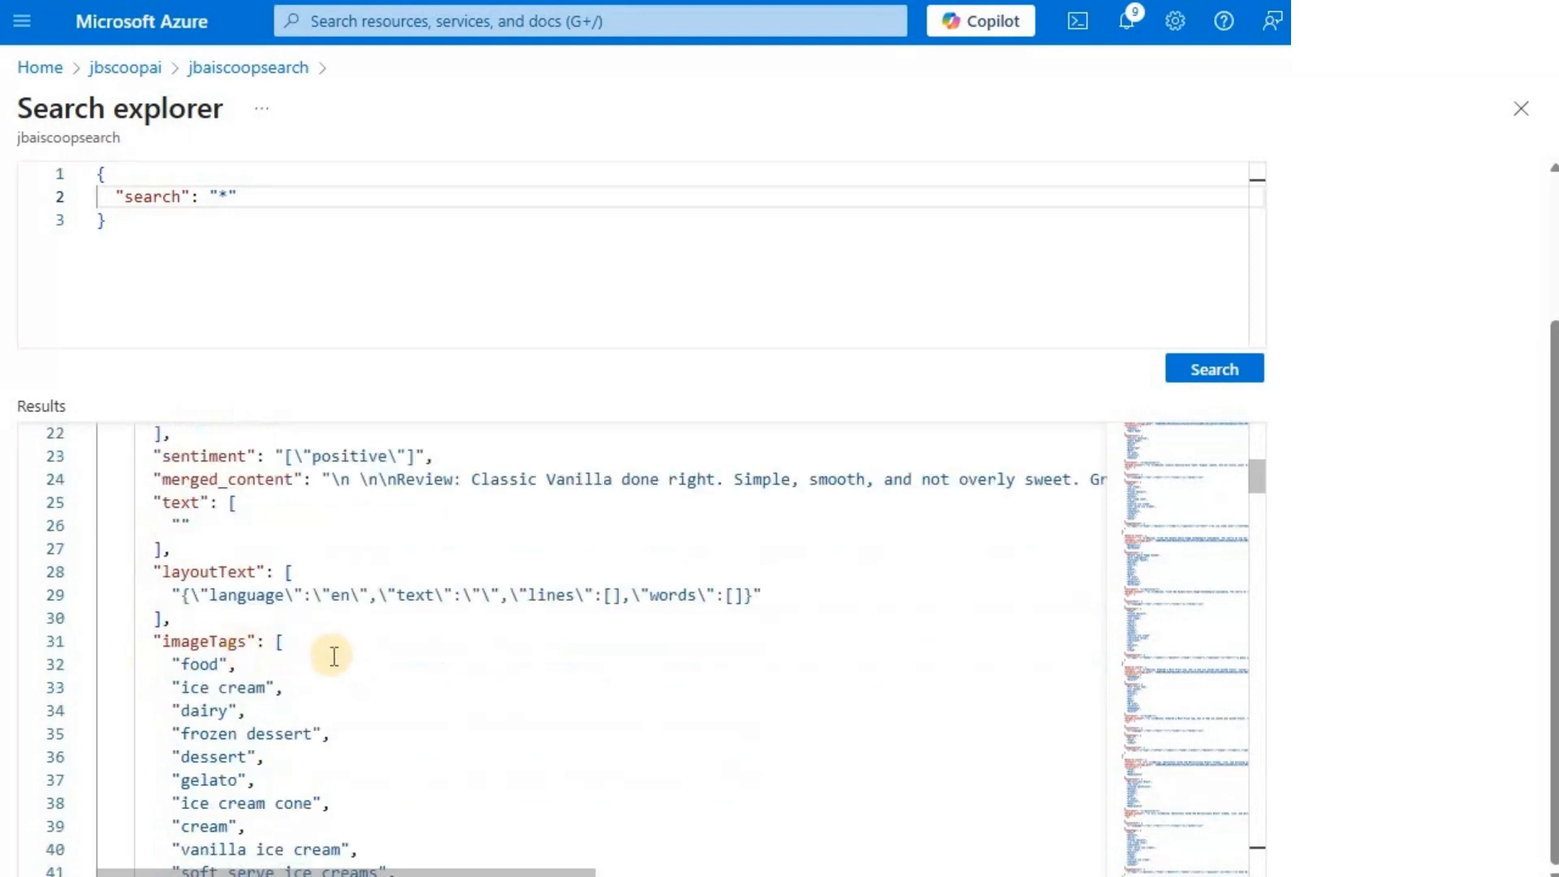
{"action": "scroll", "coordinate": [393, 636], "scroll_direction": "down", "scroll_amount": 2}
{"action": "scroll", "coordinate": [285, 515], "scroll_direction": "up", "scroll_amount": 1}
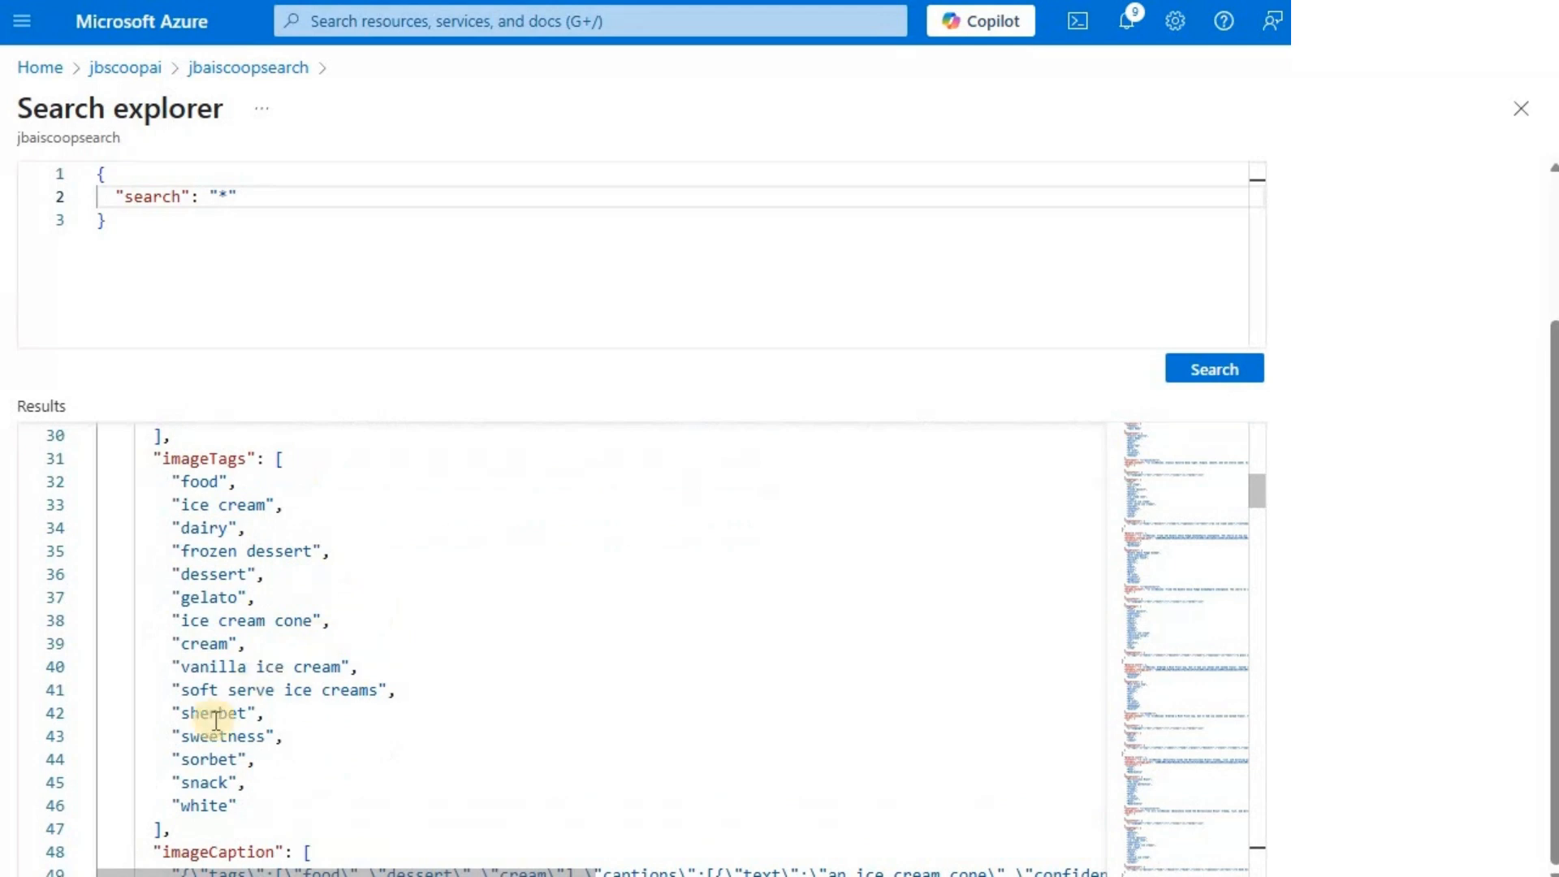
{"action": "scroll", "coordinate": [324, 707], "scroll_direction": "down", "scroll_amount": 2}
{"action": "scroll", "coordinate": [377, 642], "scroll_direction": "up", "scroll_amount": 3}
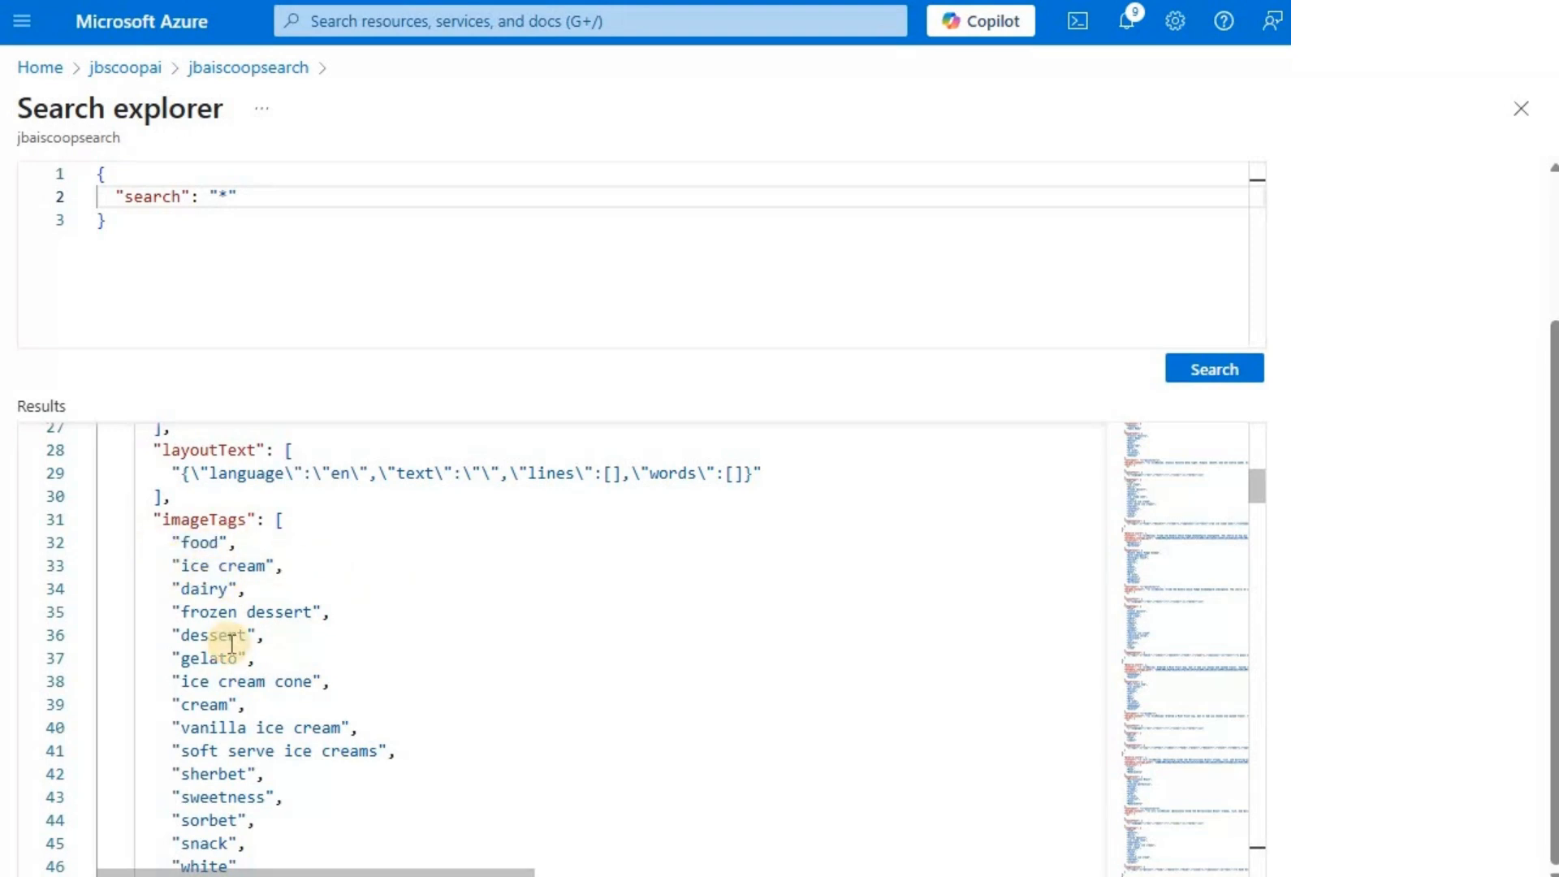
{"action": "scroll", "coordinate": [231, 644], "scroll_direction": "down", "scroll_amount": 3}
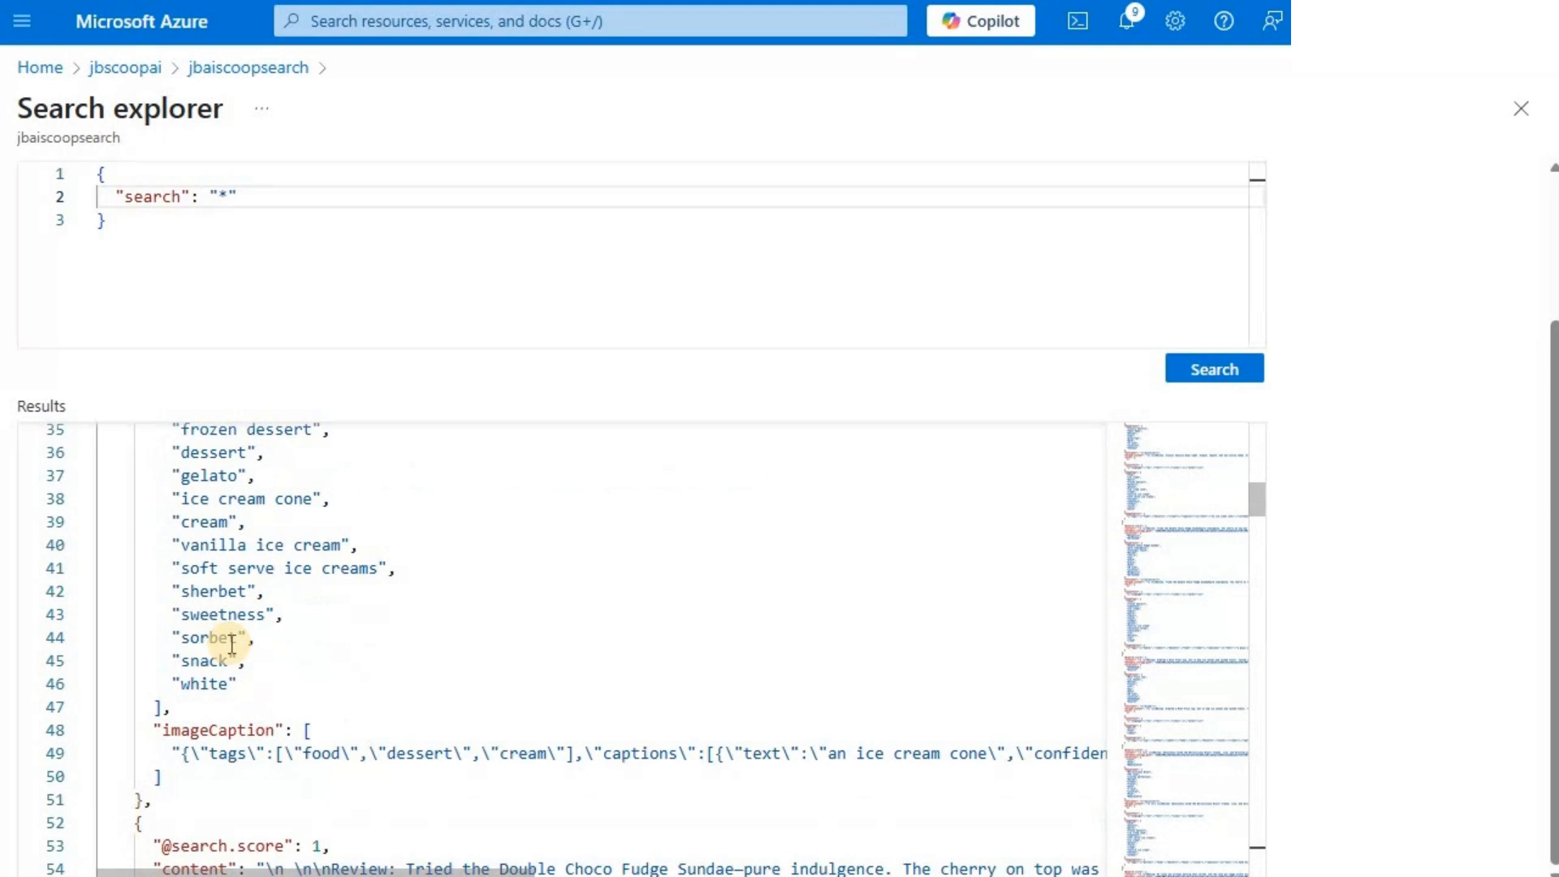
{"action": "scroll", "coordinate": [229, 644], "scroll_direction": "down", "scroll_amount": 1}
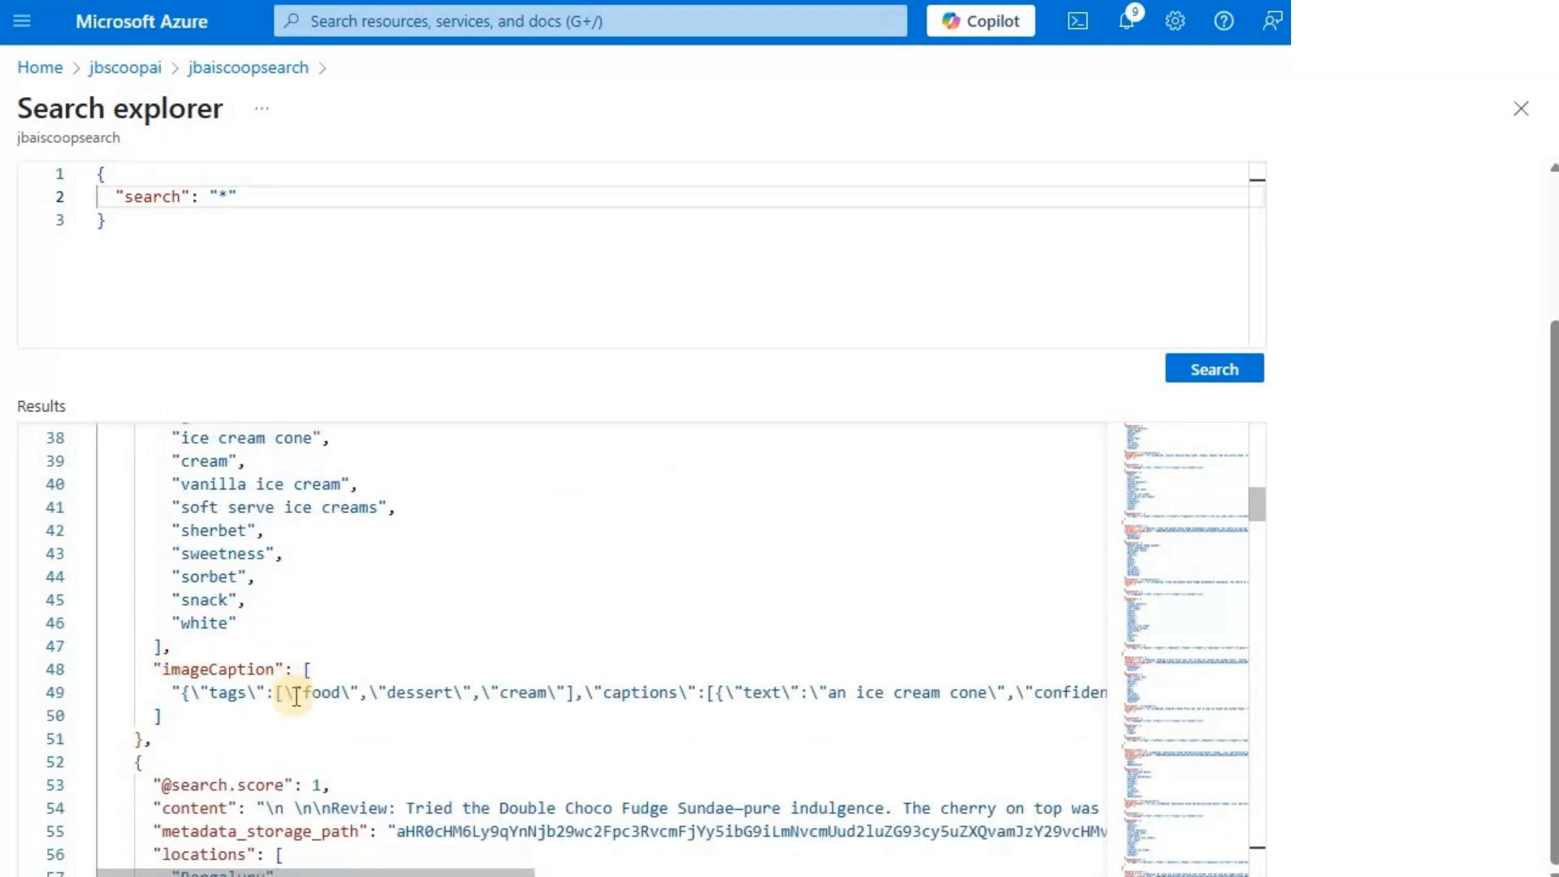
{"action": "scroll", "coordinate": [270, 766], "scroll_direction": "down", "scroll_amount": 1}
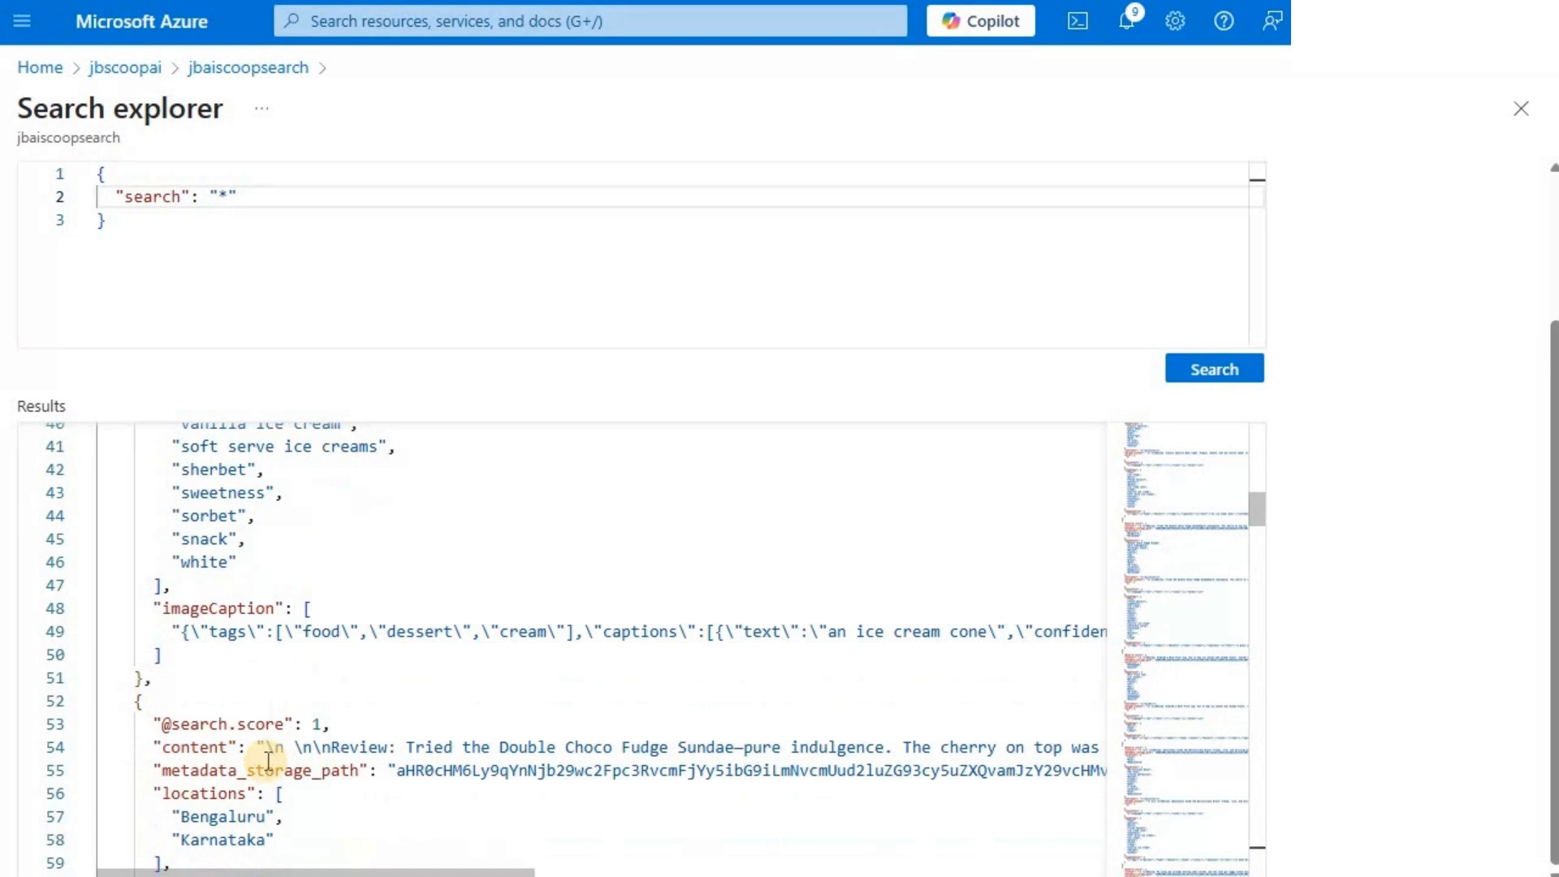
{"action": "left_click", "coordinate": [263, 203]}
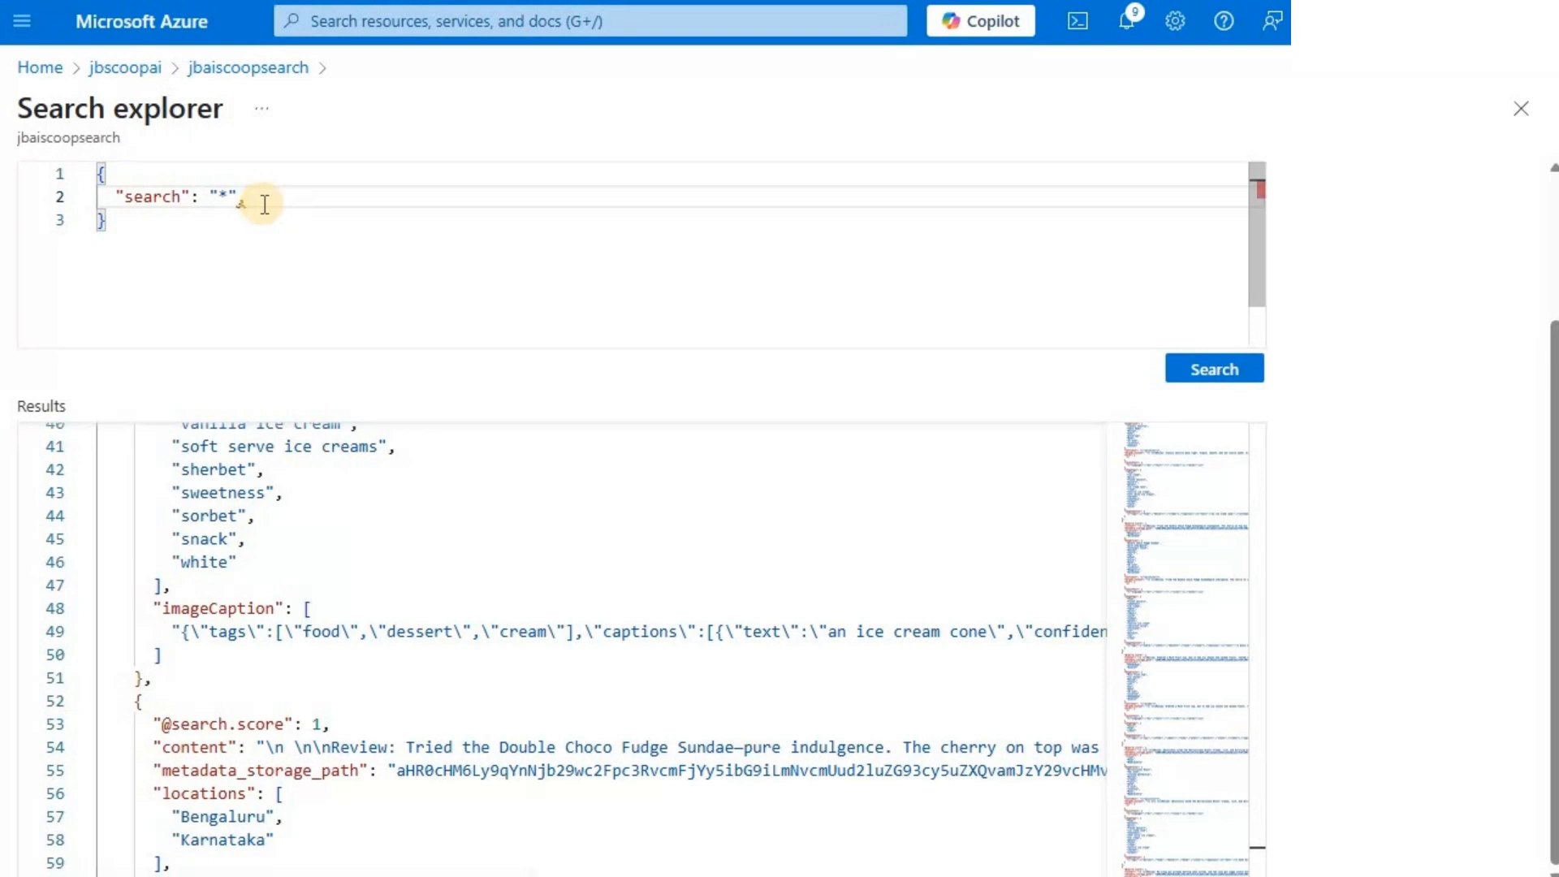
{"action": "key", "text": "Return"}
{"action": "type", "text": "\"count"}
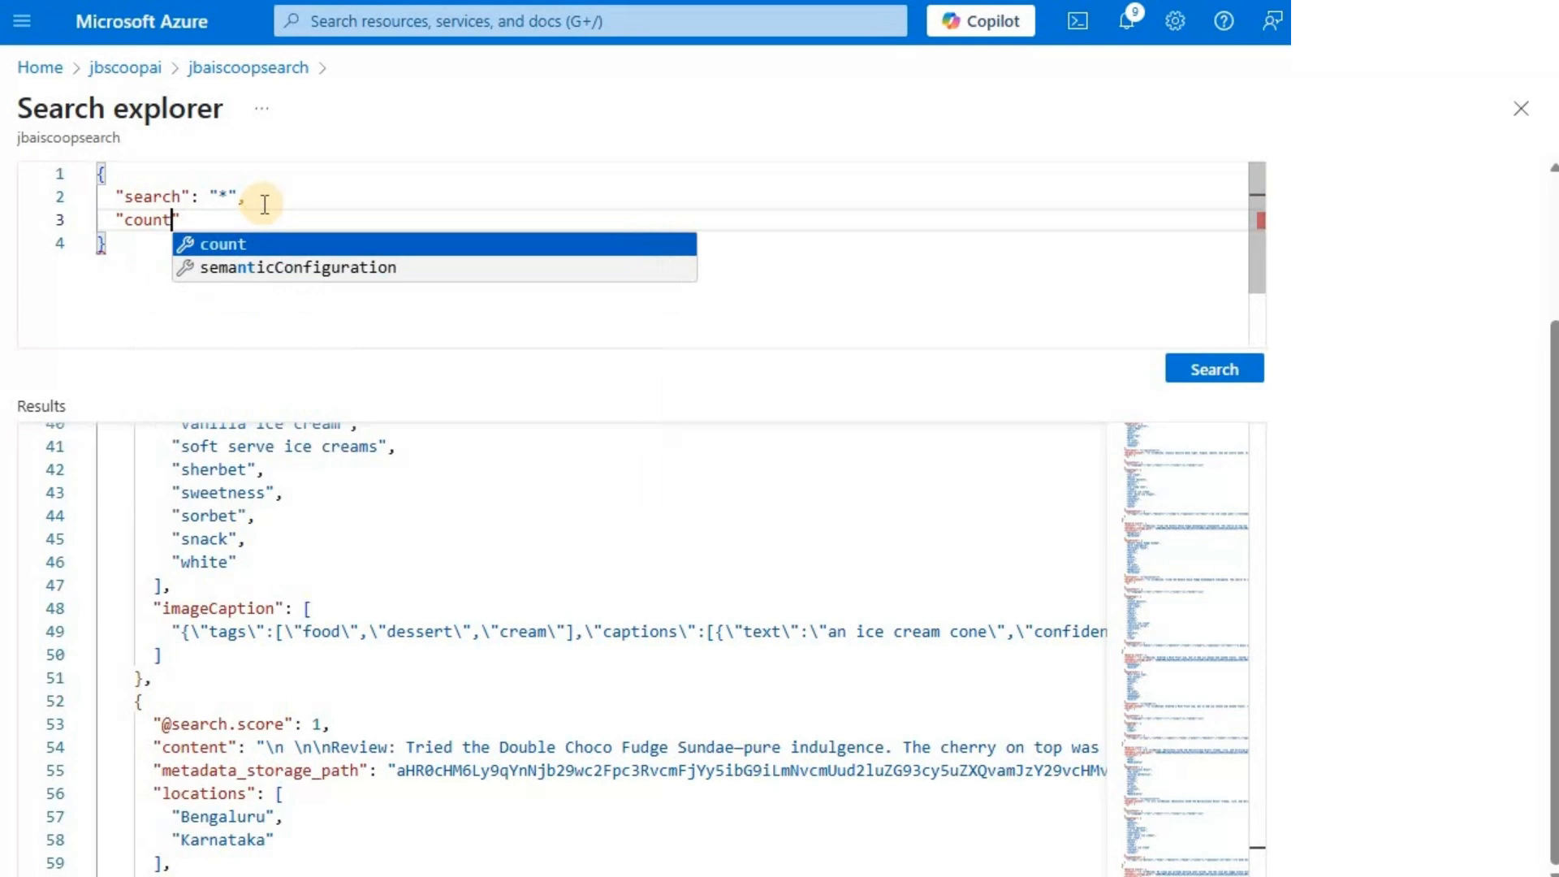
{"action": "type", "text": "\""}
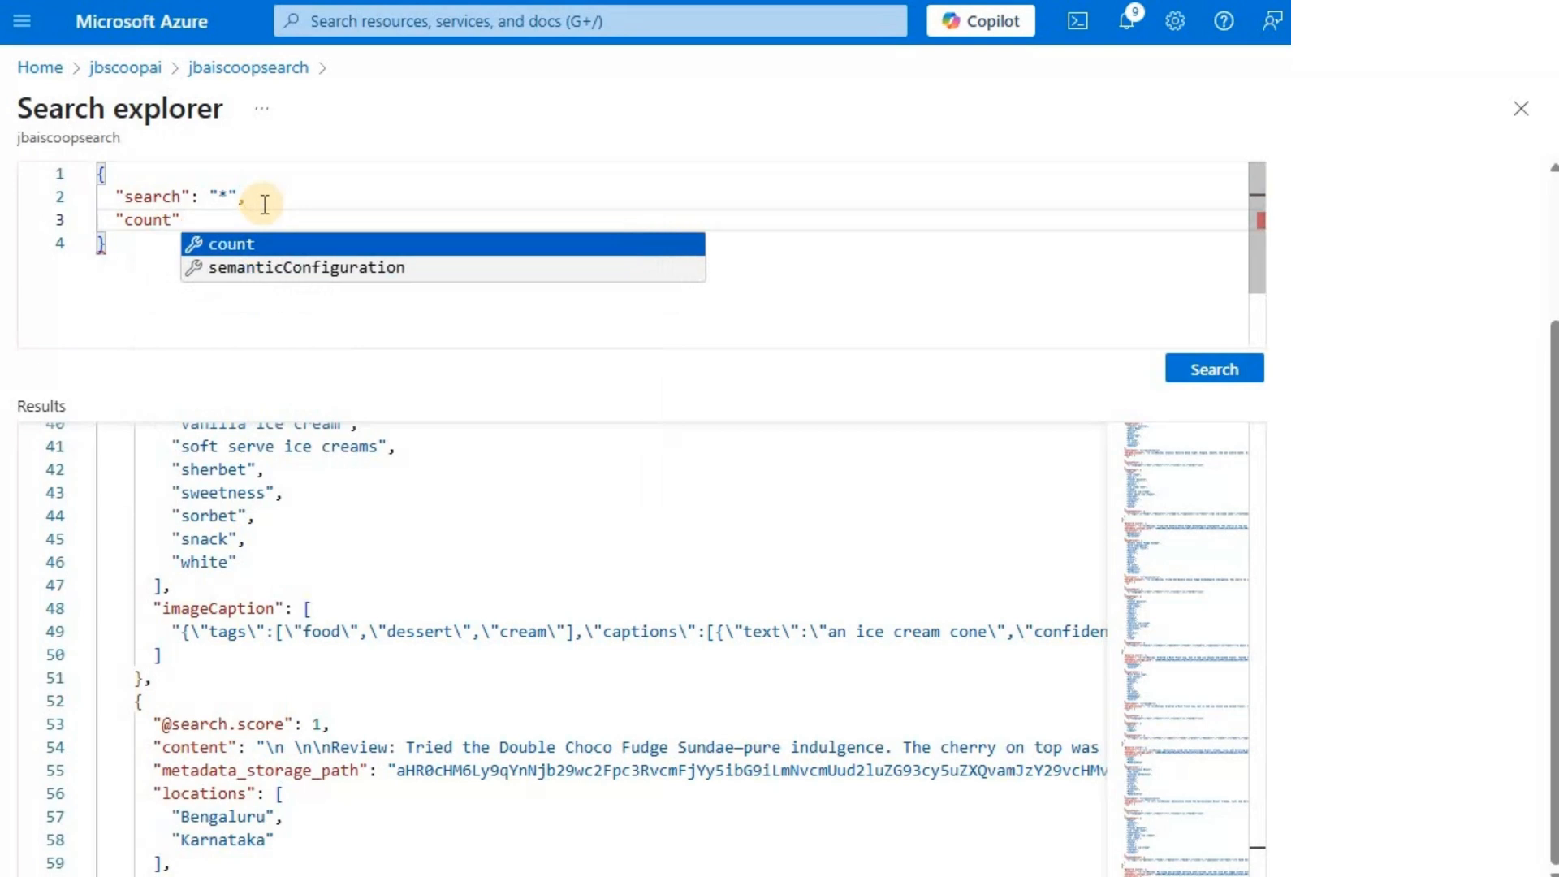
{"action": "type", "text": ": true"}
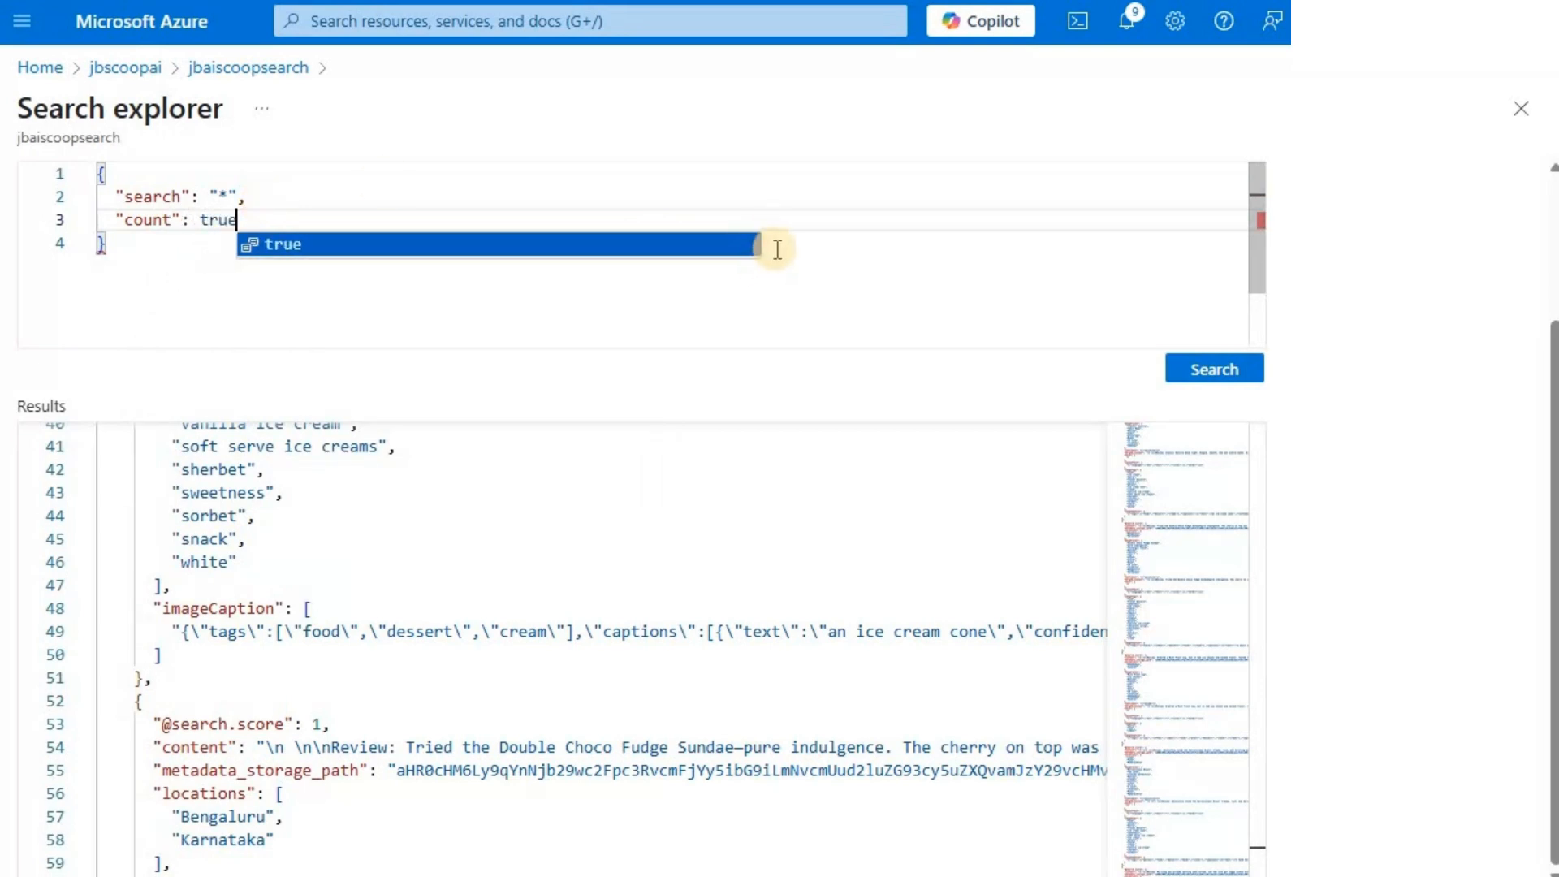
{"action": "left_click", "coordinate": [1187, 363]}
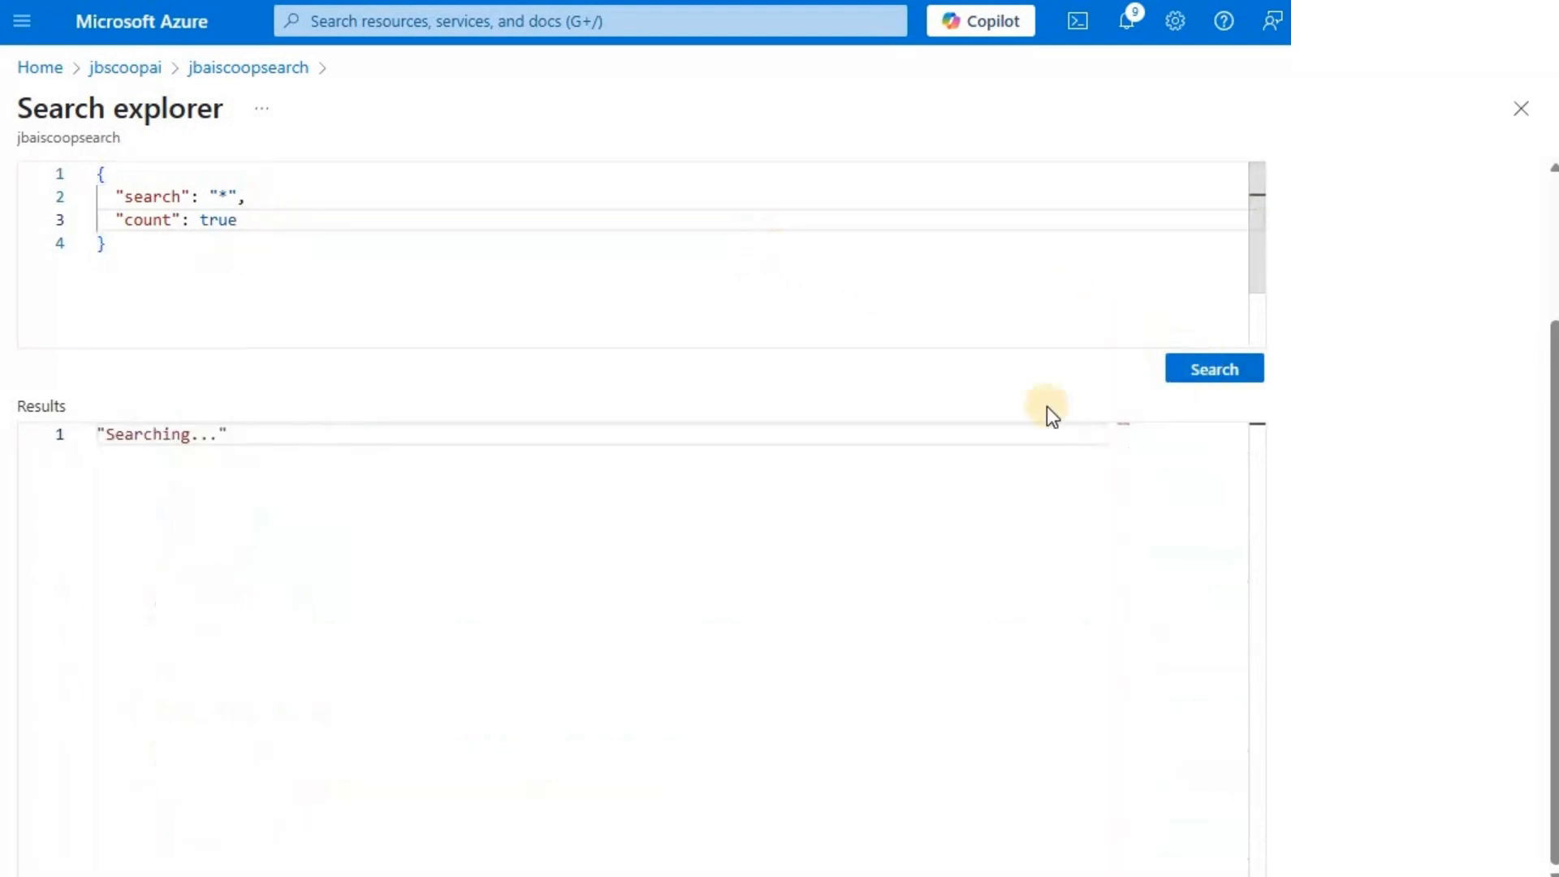
{"action": "scroll", "coordinate": [867, 629], "scroll_direction": "up", "scroll_amount": 10}
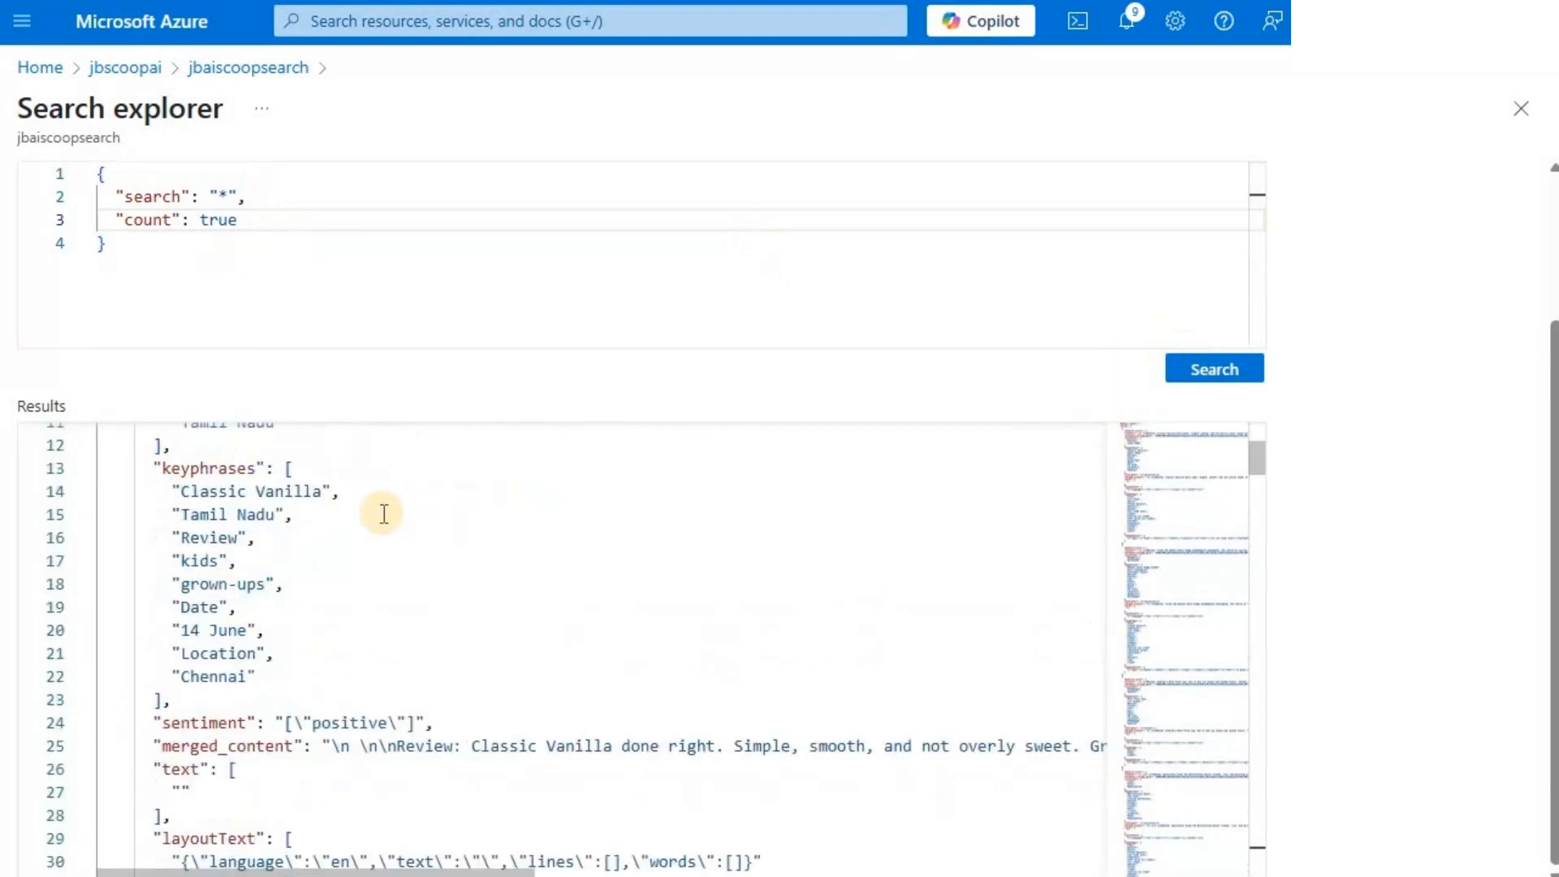
{"action": "left_click", "coordinate": [132, 480]}
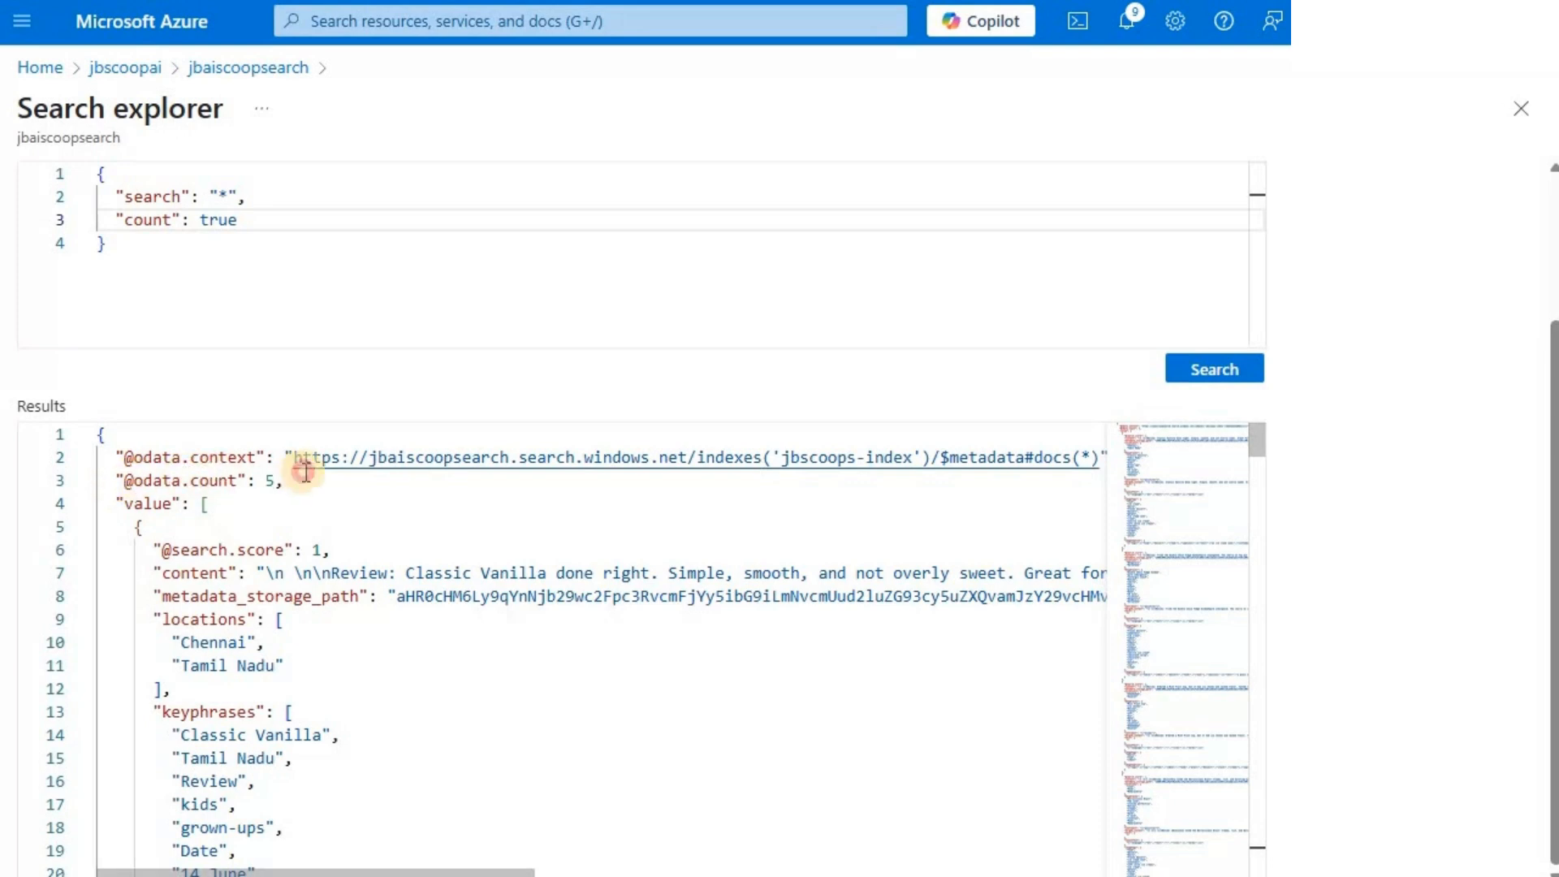
{"action": "left_click_drag", "start_coordinate": [309, 476], "coordinate": [290, 486]}
{"action": "left_click", "coordinate": [281, 475]}
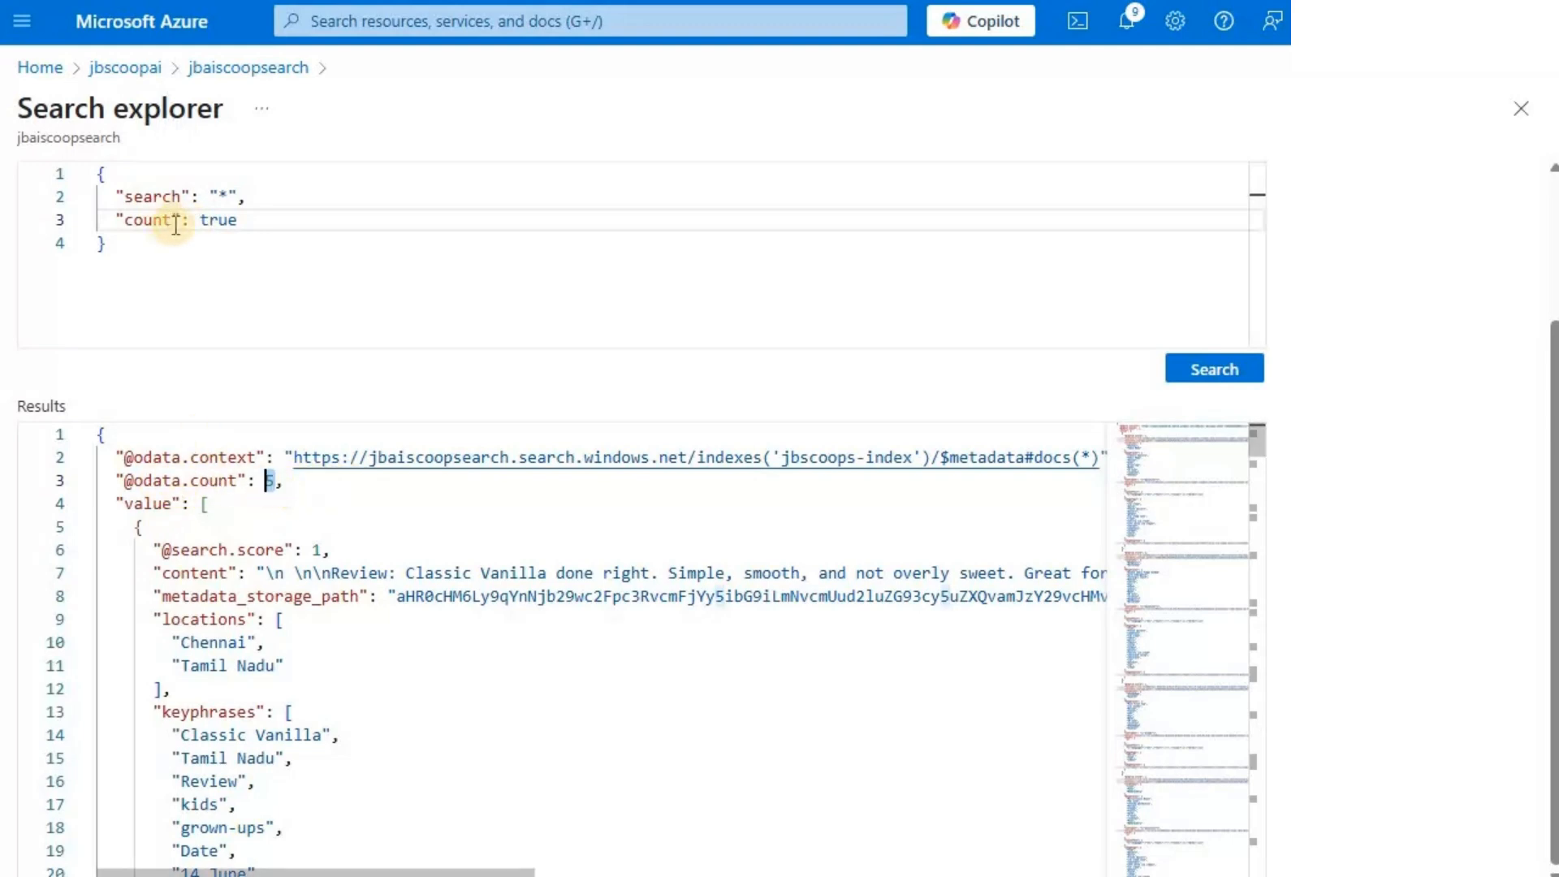
{"action": "mouse_move", "coordinate": [175, 225]}
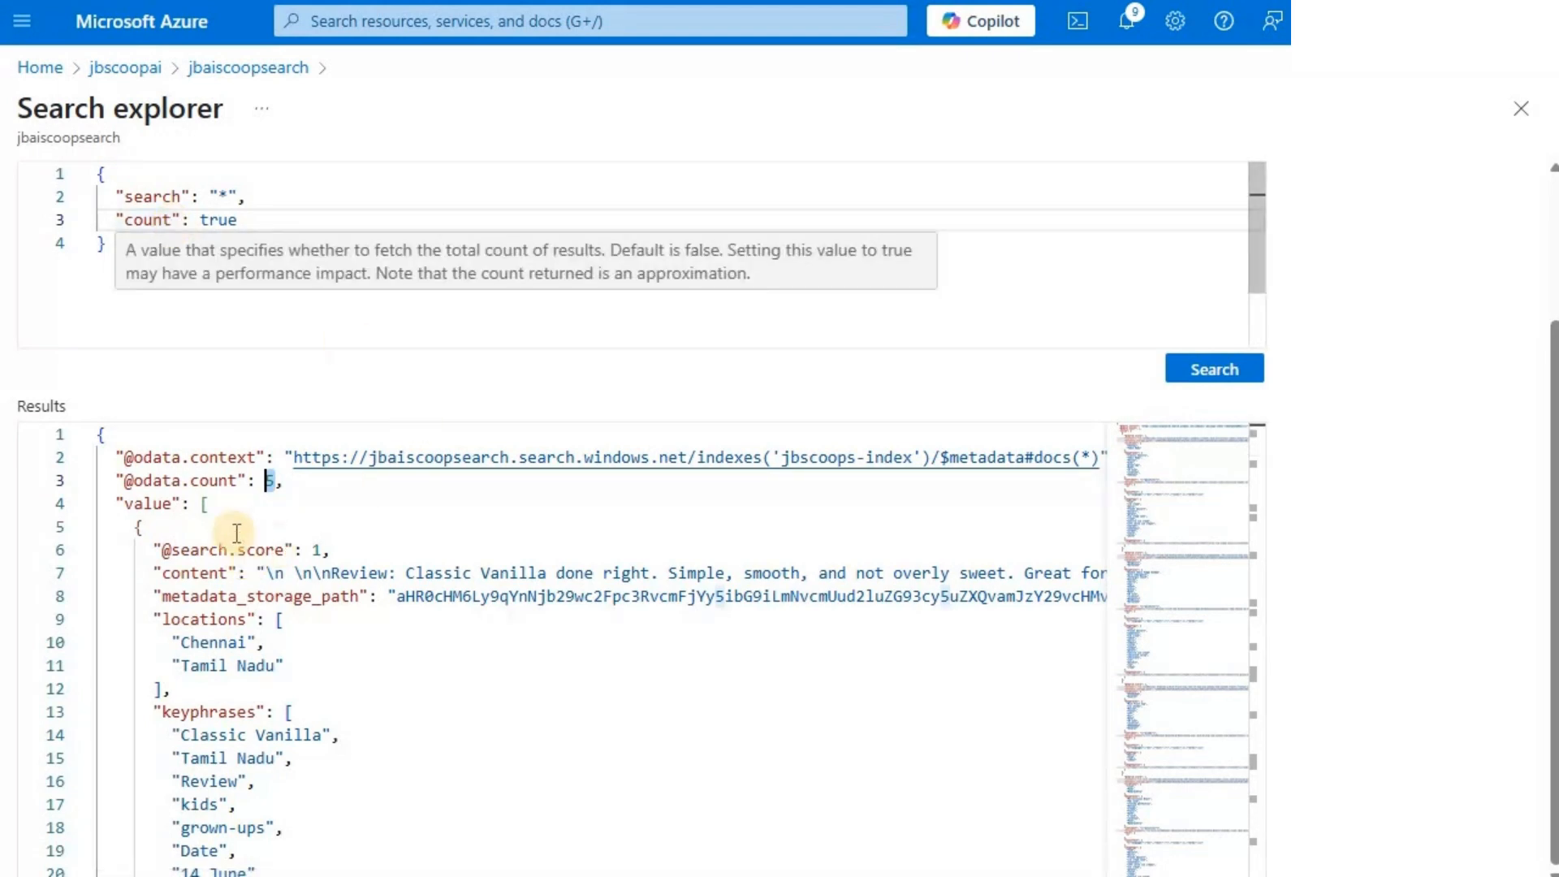
{"action": "left_click", "coordinate": [301, 486]}
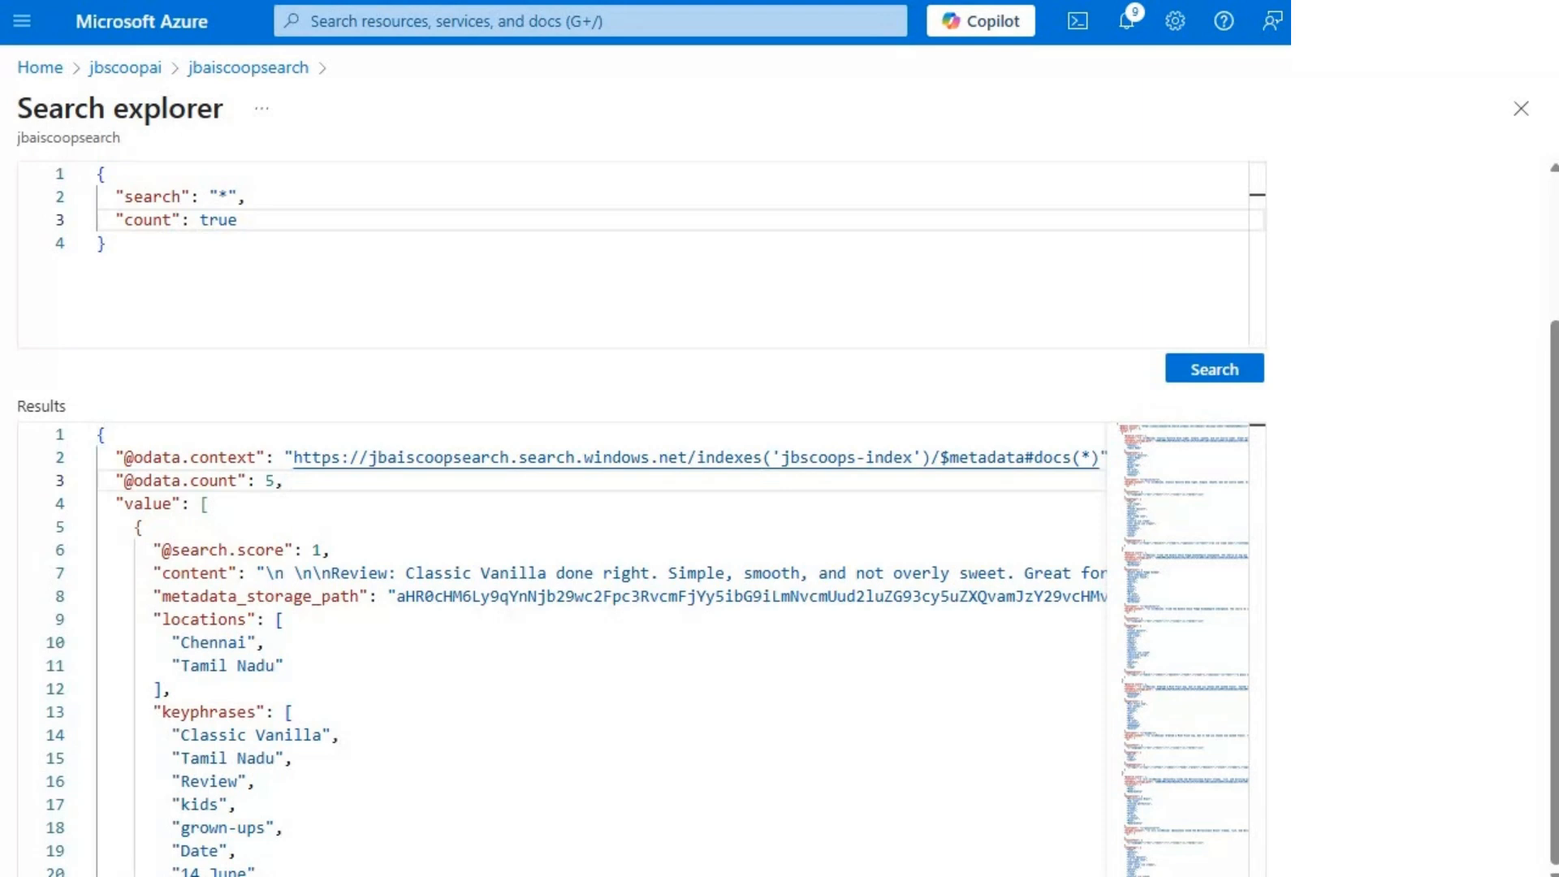
- Replace the query with search "*", count true and select "content,locations", run it and review the content and locations of the returned documents
{"action": "left_click", "coordinate": [263, 250]}
{"action": "key", "text": "ctrl+a"}
{"action": "type", "text": "{    \"search\": \"*\",    \"count\": true,    \"select\": \"content,locations\"  }"}
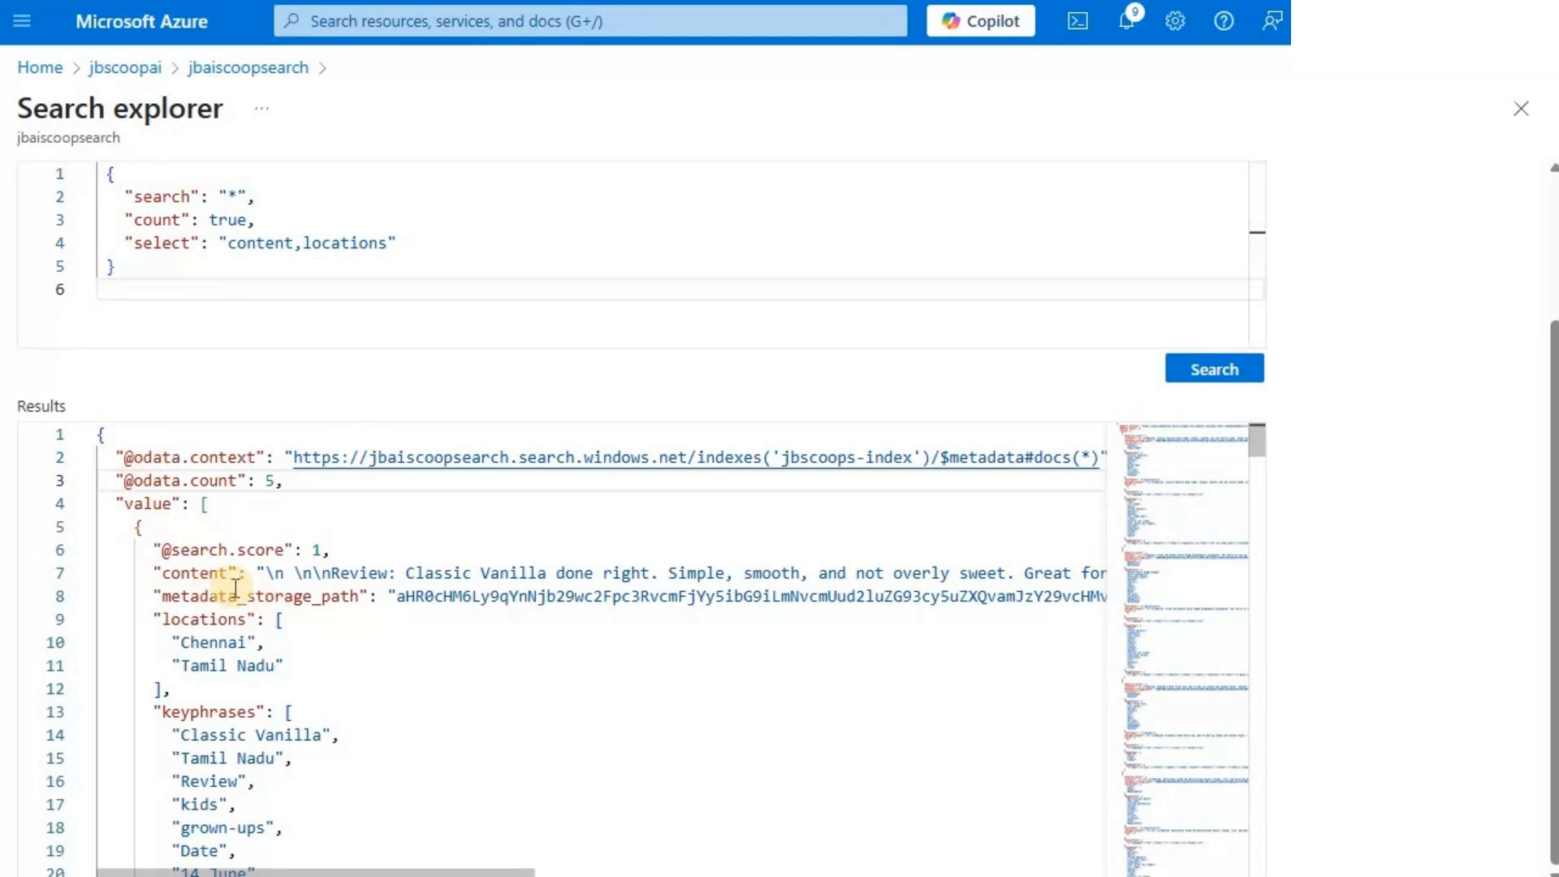
{"action": "scroll", "coordinate": [173, 492], "scroll_direction": "down", "scroll_amount": 1}
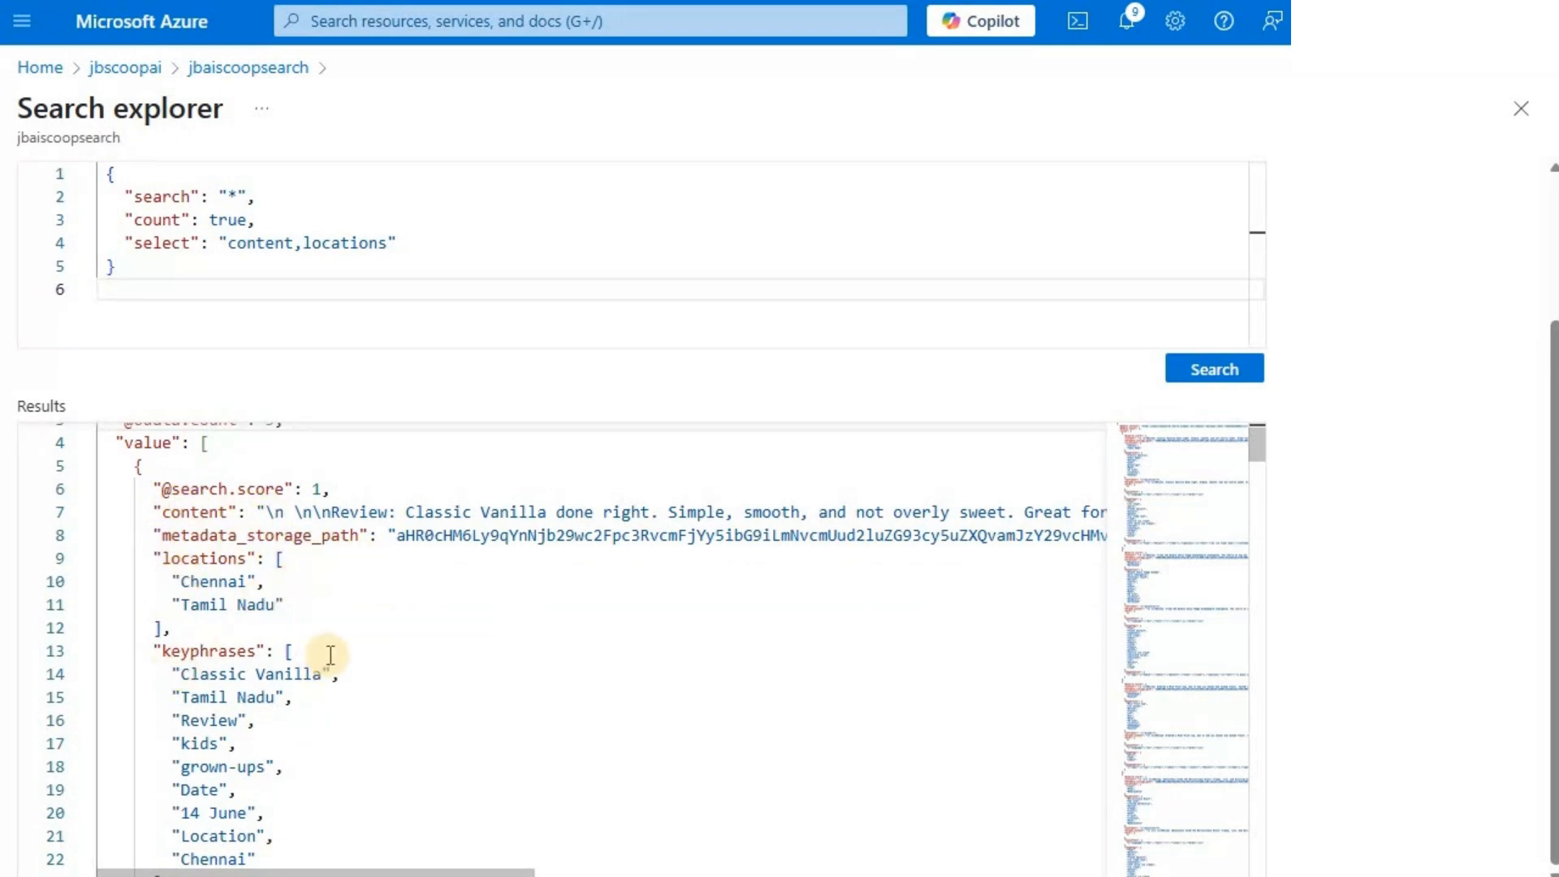
{"action": "left_click", "coordinate": [271, 284]}
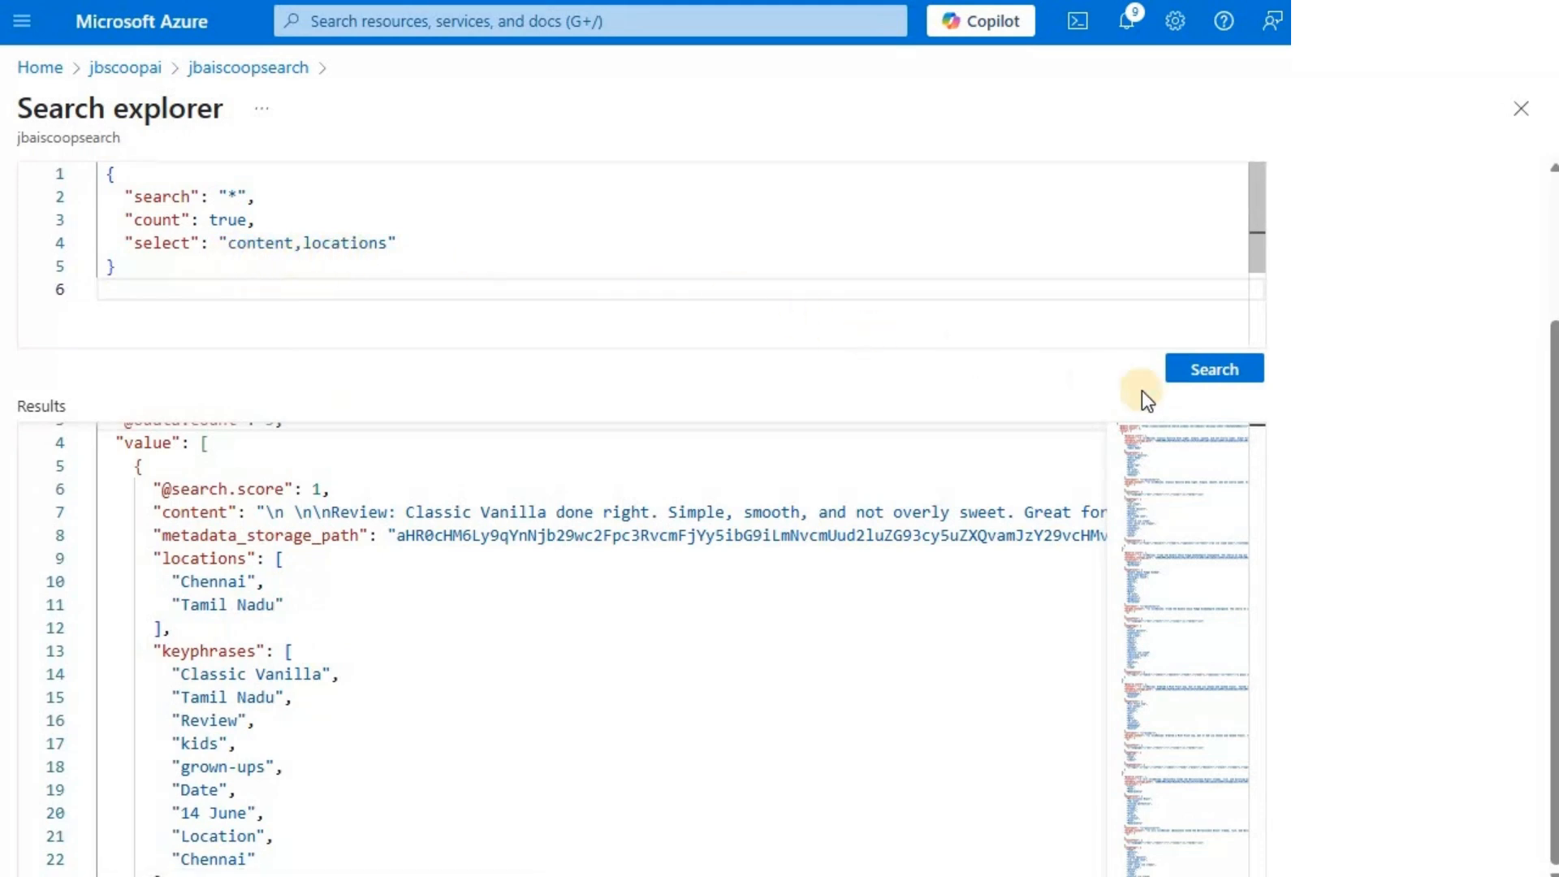
{"action": "left_click", "coordinate": [1214, 378]}
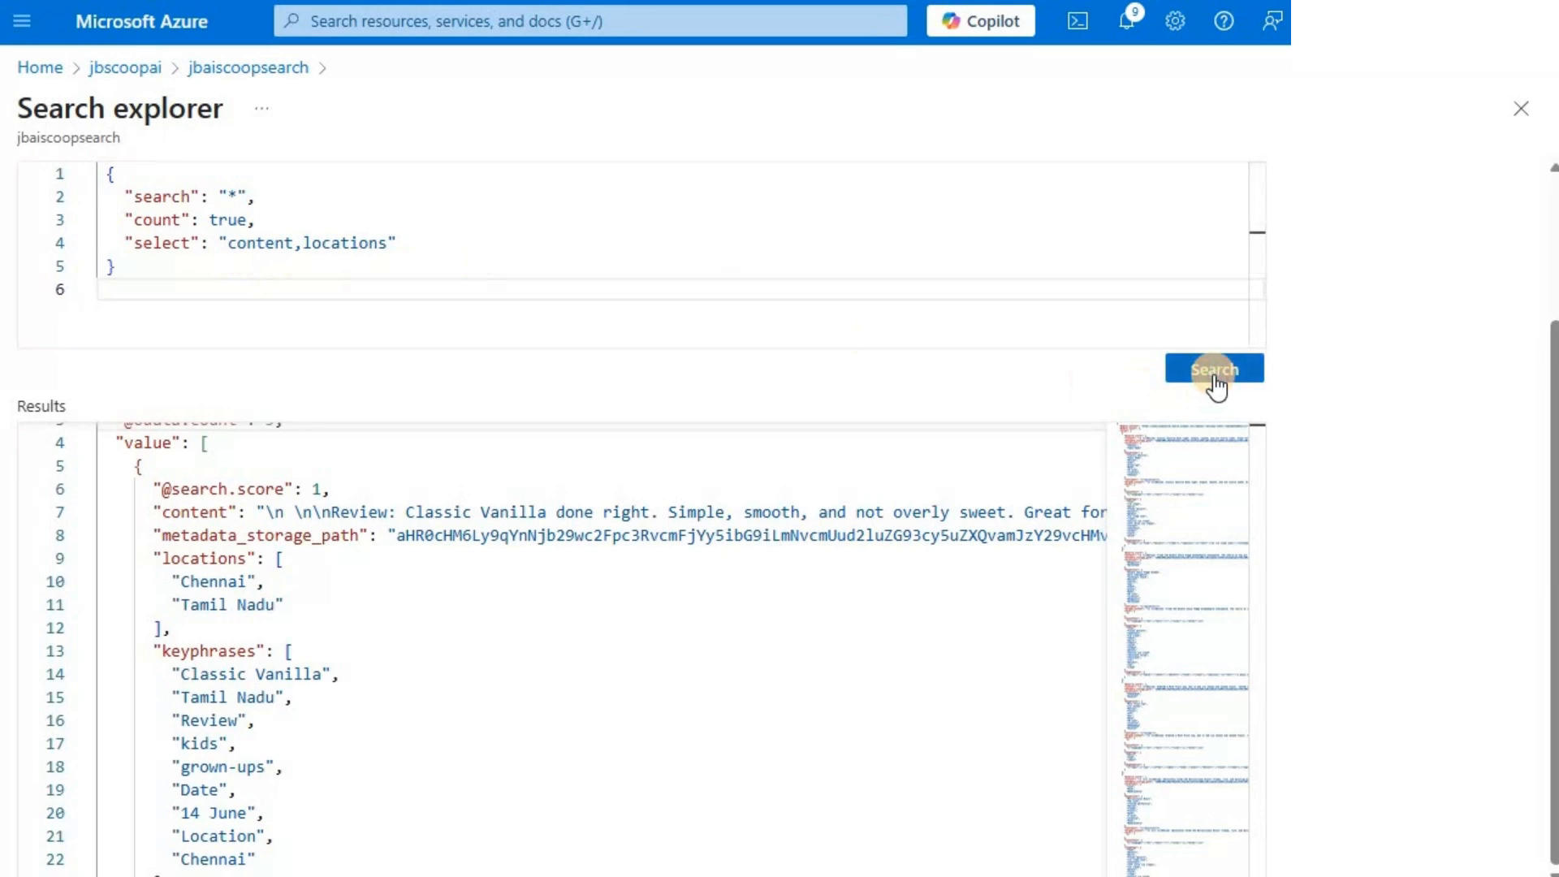
{"action": "scroll", "coordinate": [145, 486], "scroll_direction": "up", "scroll_amount": 1}
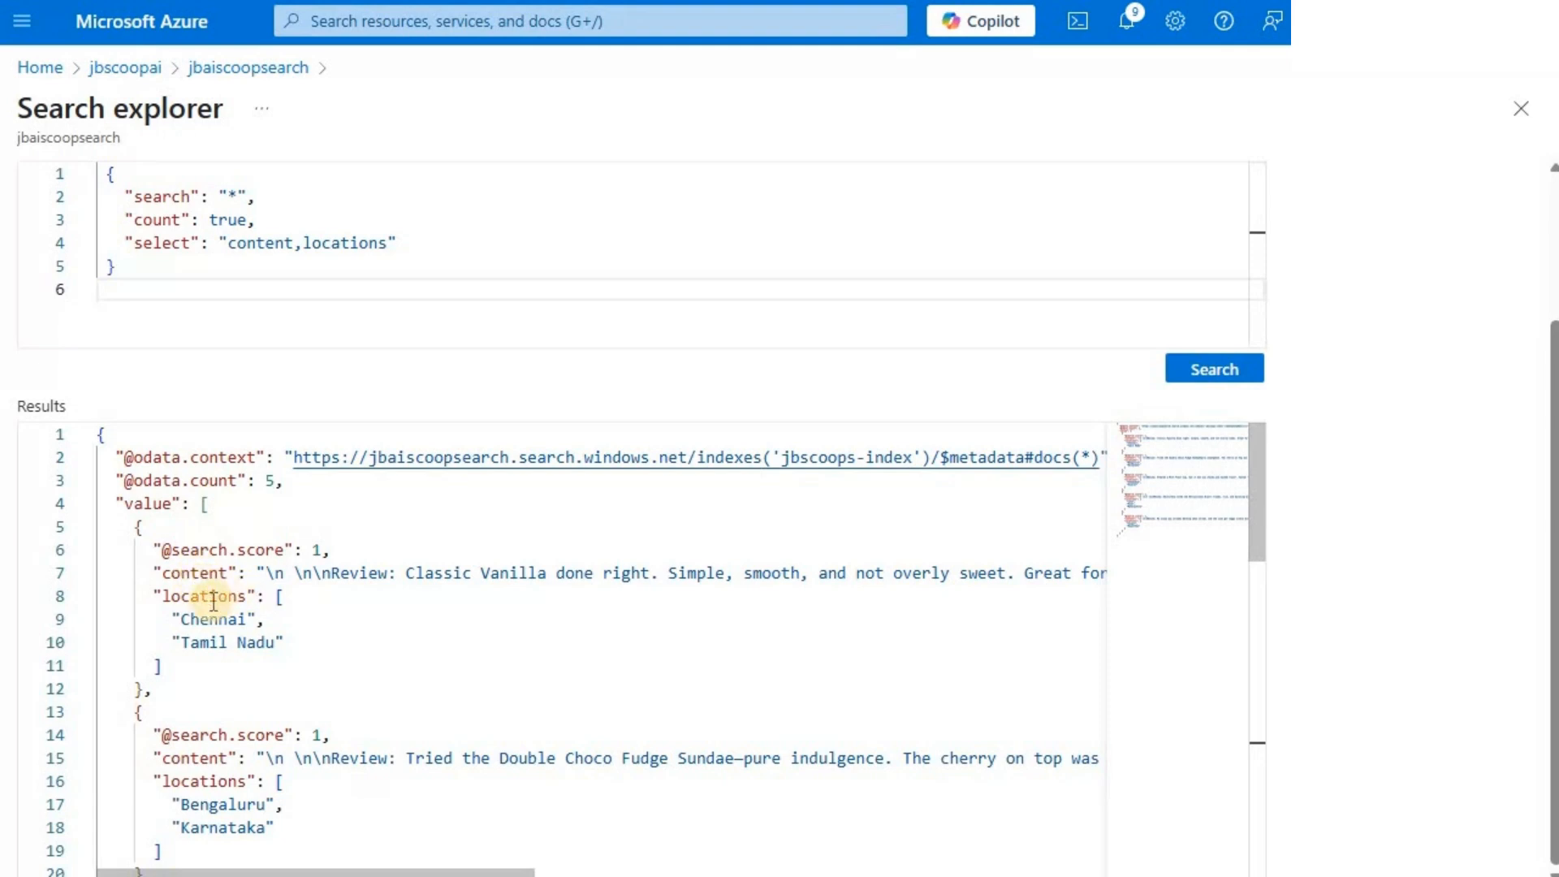
{"action": "scroll", "coordinate": [224, 615], "scroll_direction": "down", "scroll_amount": 5}
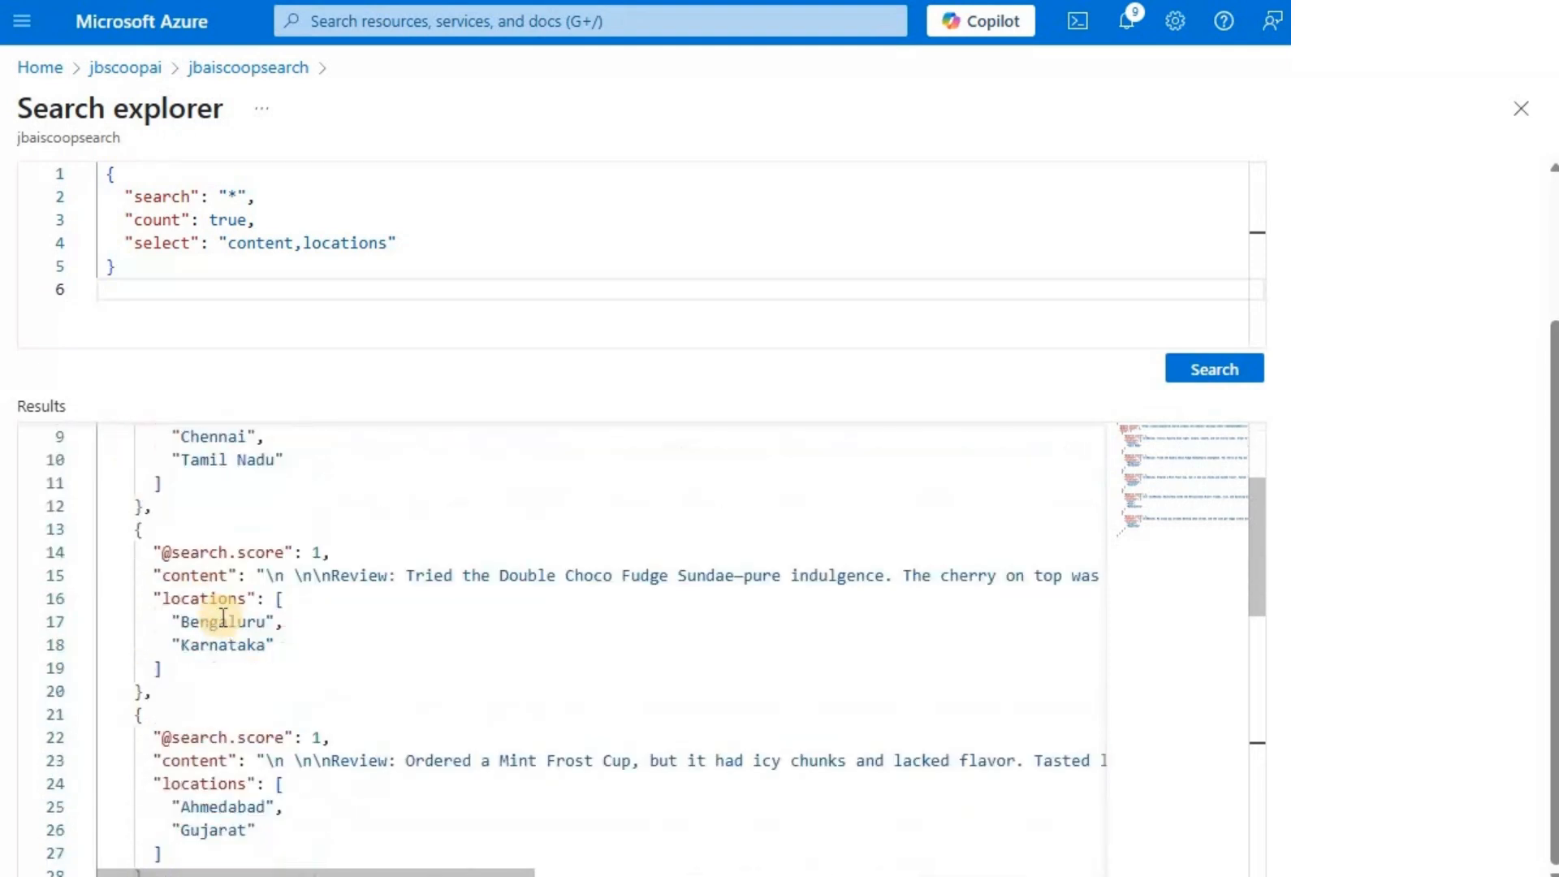
{"action": "scroll", "coordinate": [221, 623], "scroll_direction": "down", "scroll_amount": 5}
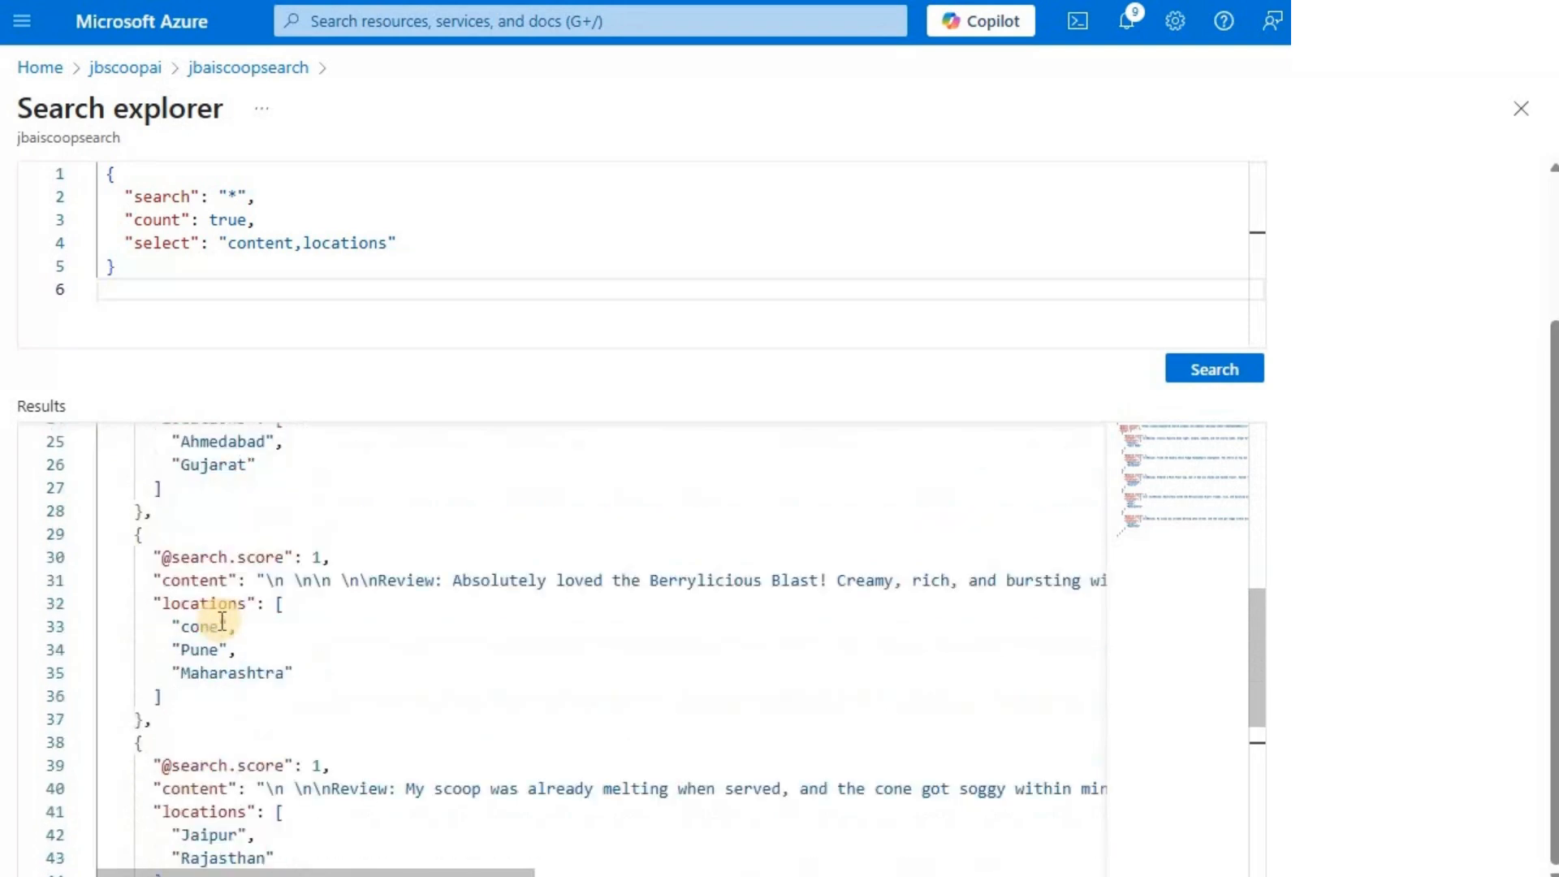
{"action": "scroll", "coordinate": [216, 619], "scroll_direction": "up", "scroll_amount": 9}
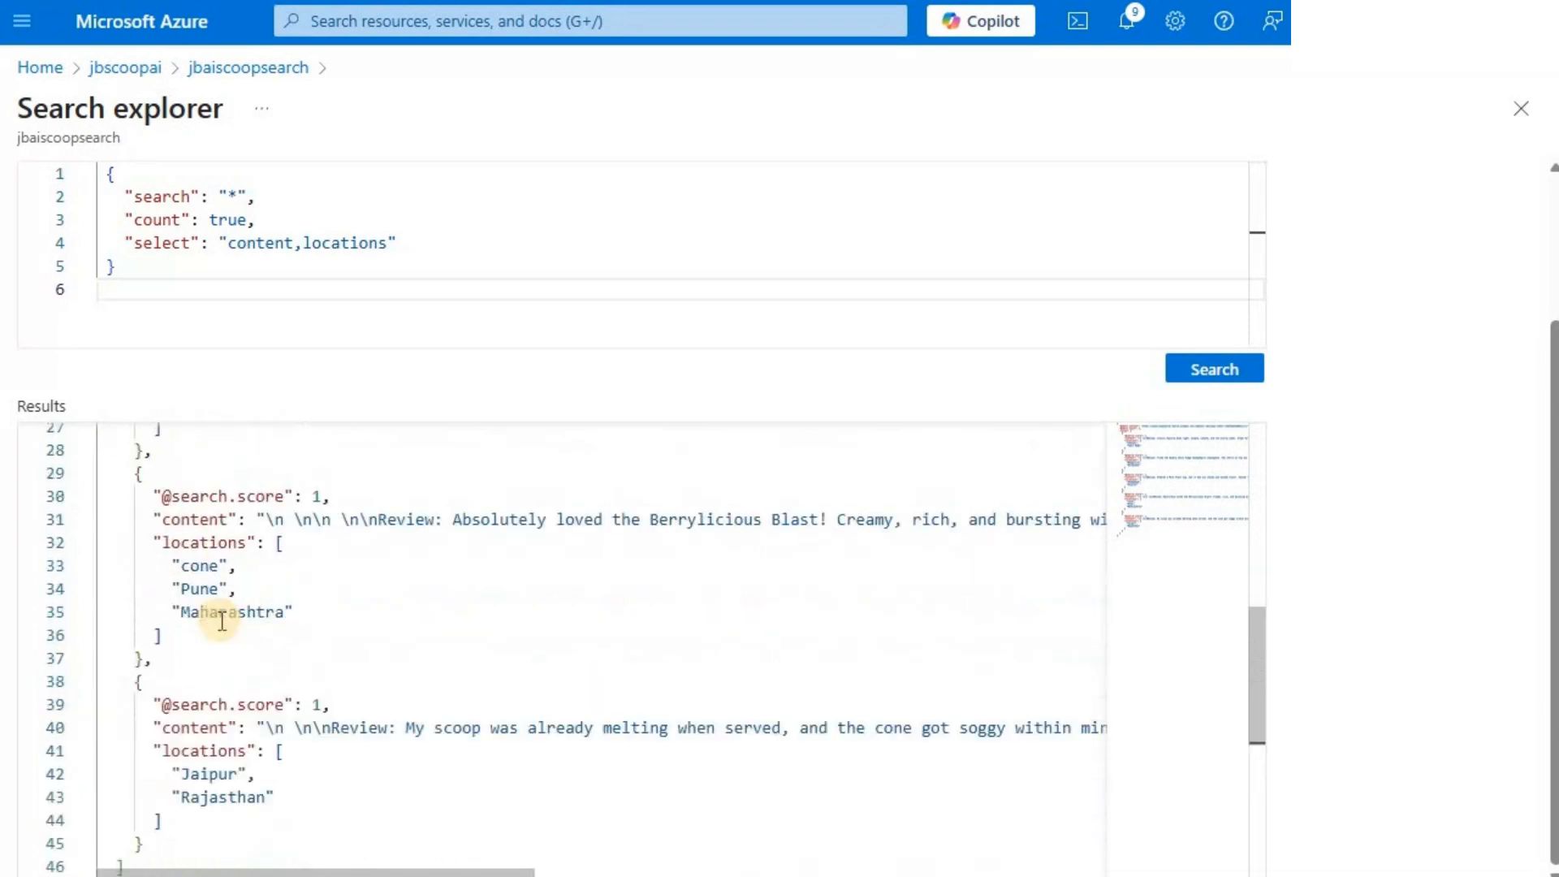
{"action": "scroll", "coordinate": [216, 620], "scroll_direction": "up", "scroll_amount": 2}
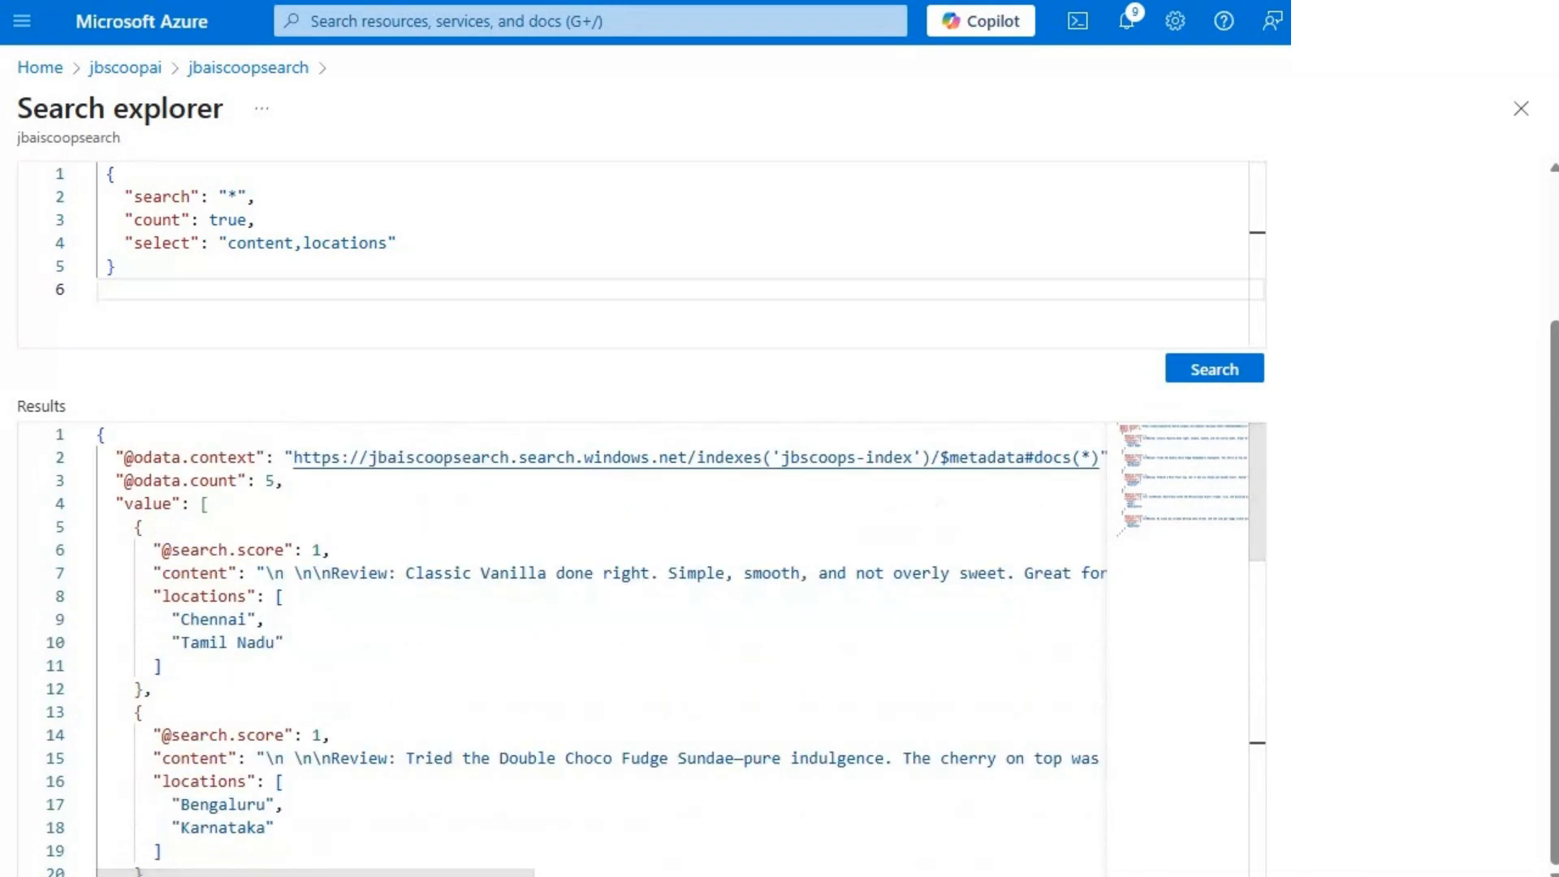
{"action": "double_click", "coordinate": [264, 245]}
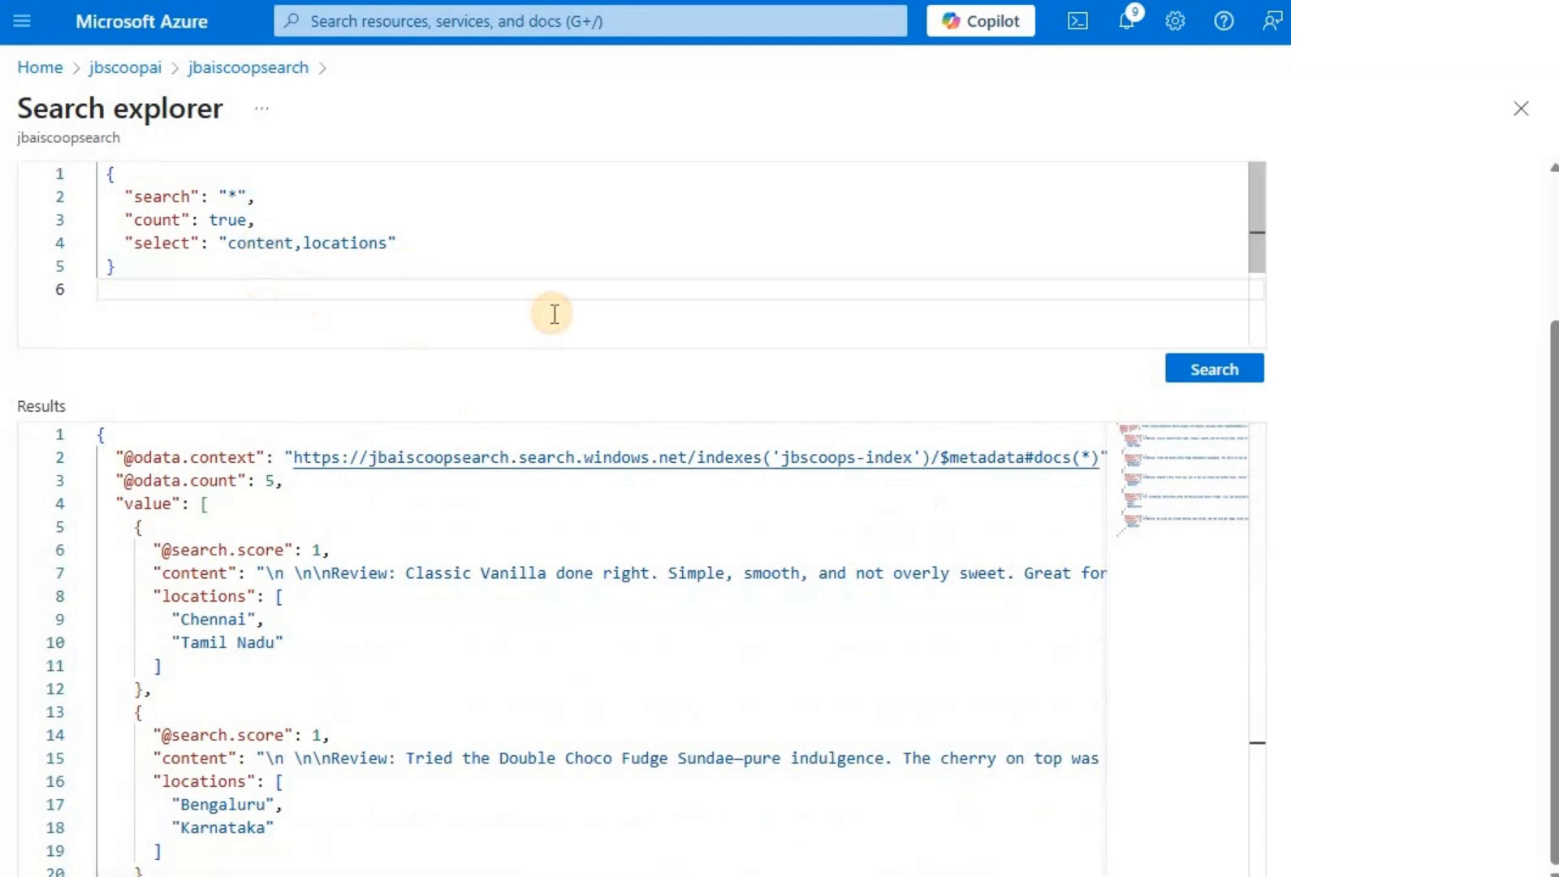
- Reduce the query's select to "locations", run it and review the locations returned for every document
{"action": "key", "text": "Delete"}
{"action": "key", "text": "Delete"}
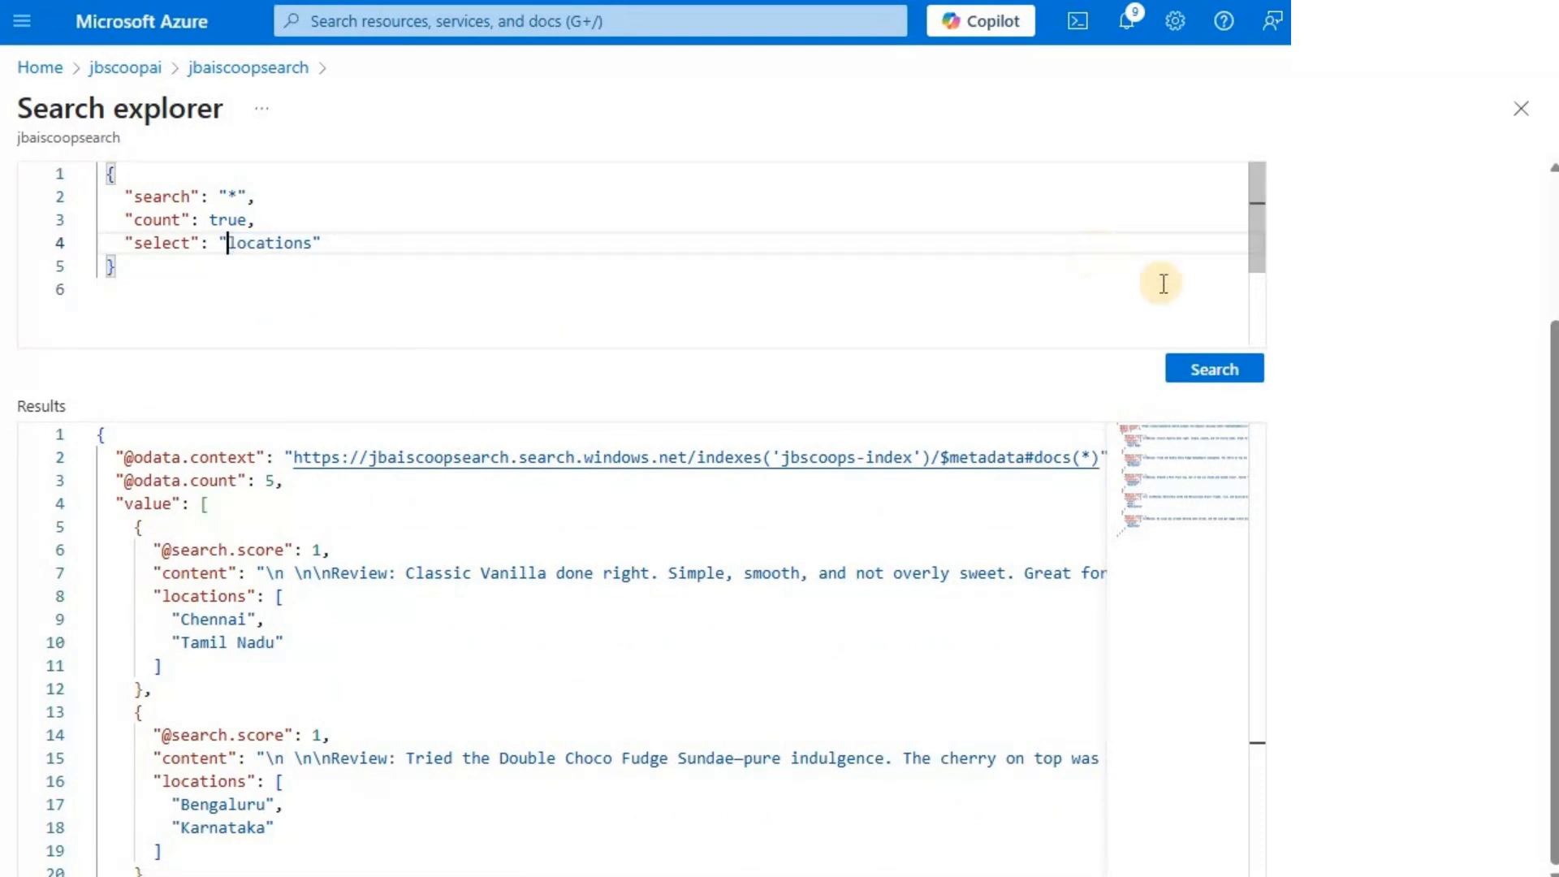
{"action": "left_click", "coordinate": [1222, 370]}
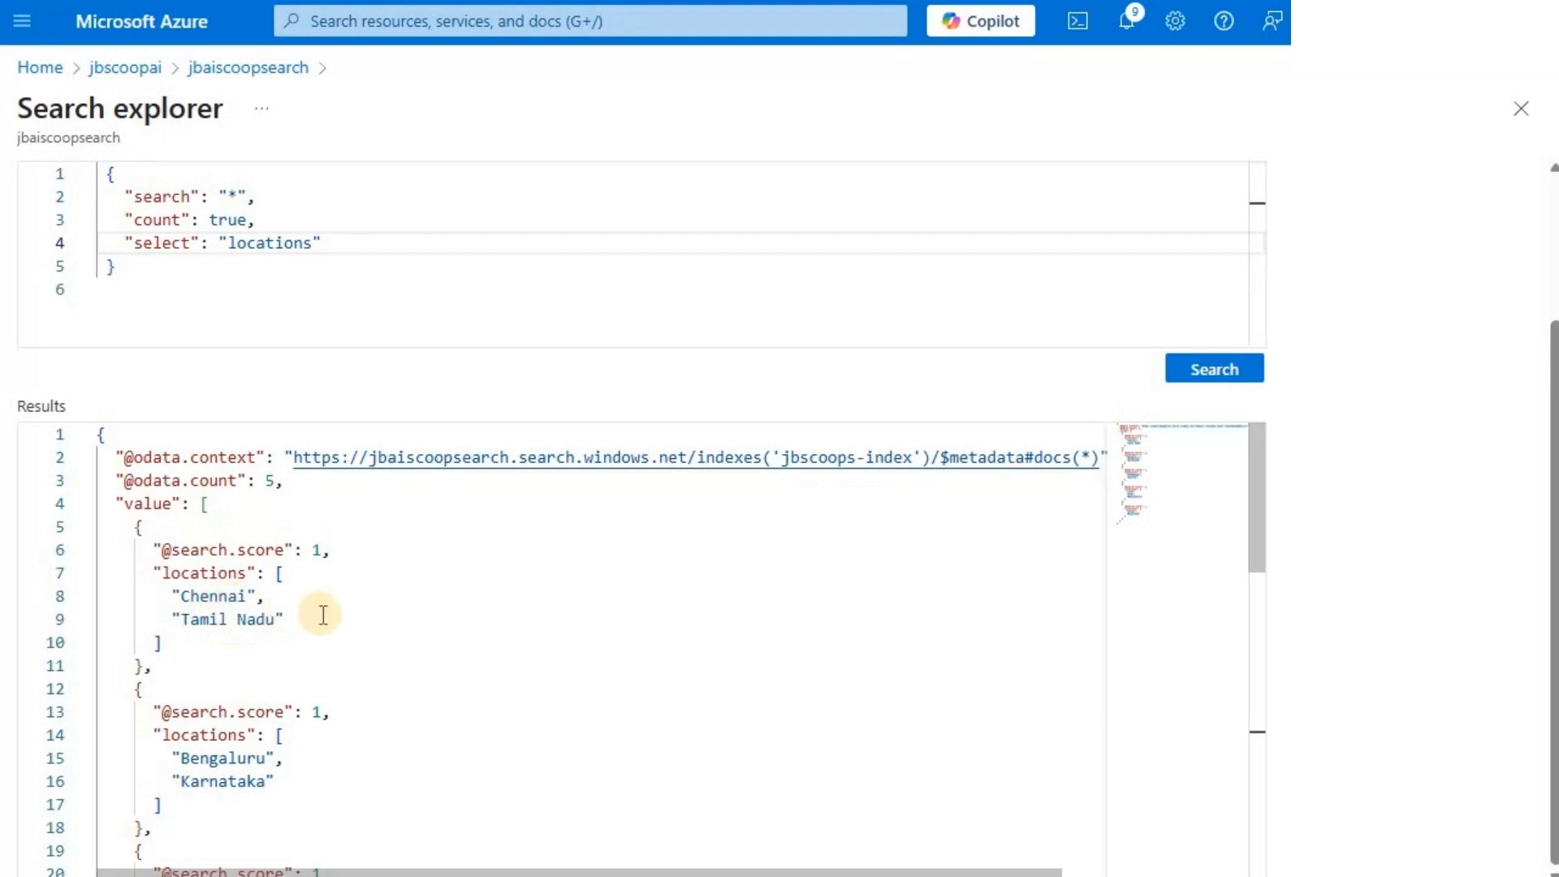
{"action": "scroll", "coordinate": [265, 610], "scroll_direction": "down", "scroll_amount": 2}
{"action": "scroll", "coordinate": [334, 683], "scroll_direction": "down", "scroll_amount": 2}
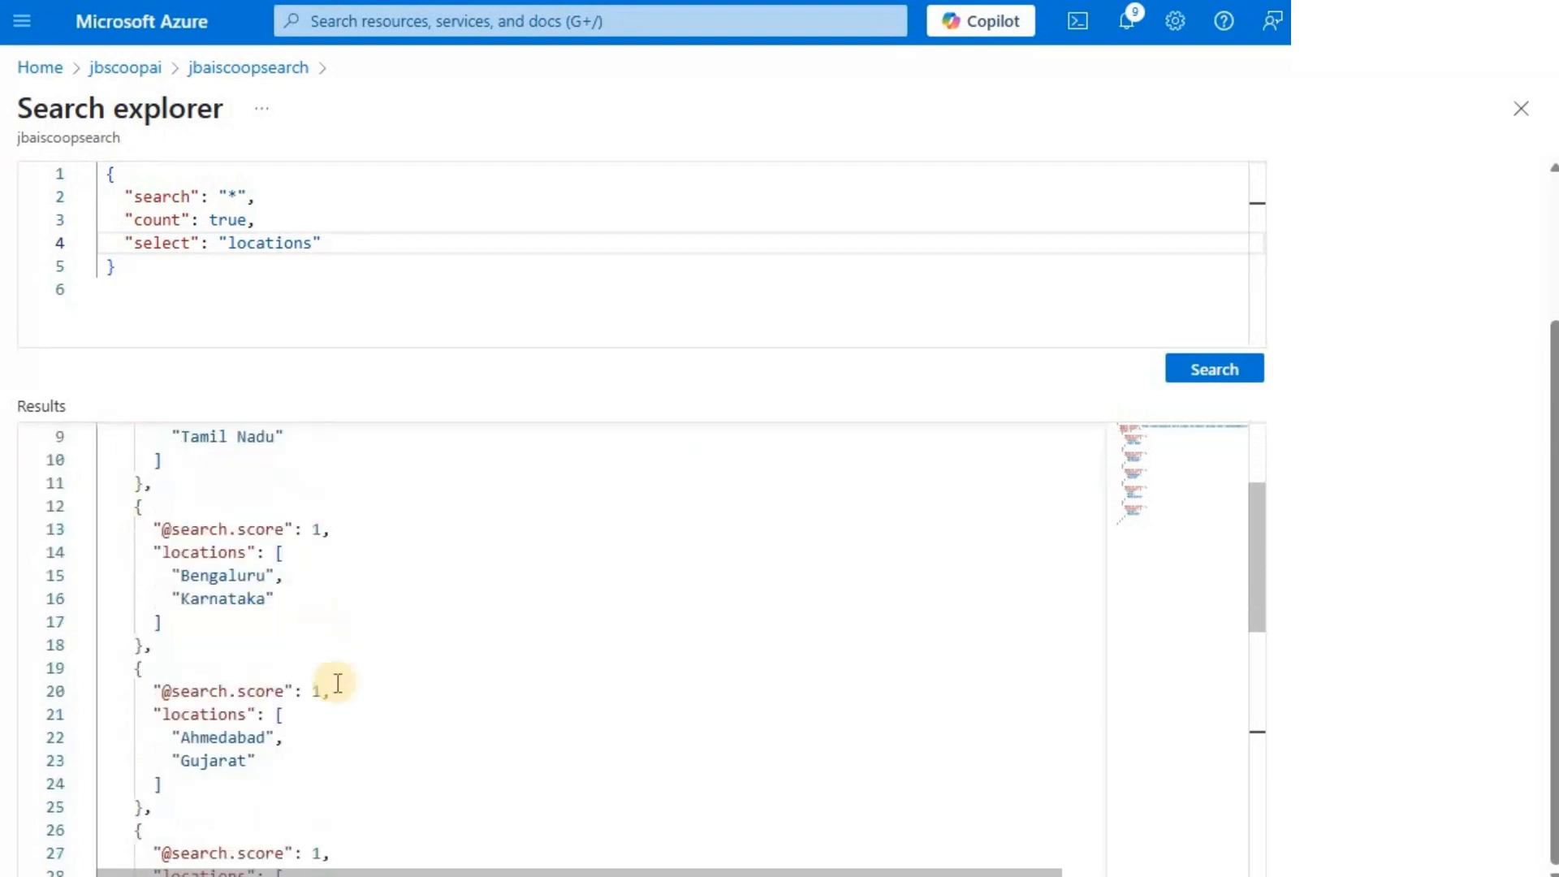
{"action": "scroll", "coordinate": [325, 719], "scroll_direction": "down", "scroll_amount": 2}
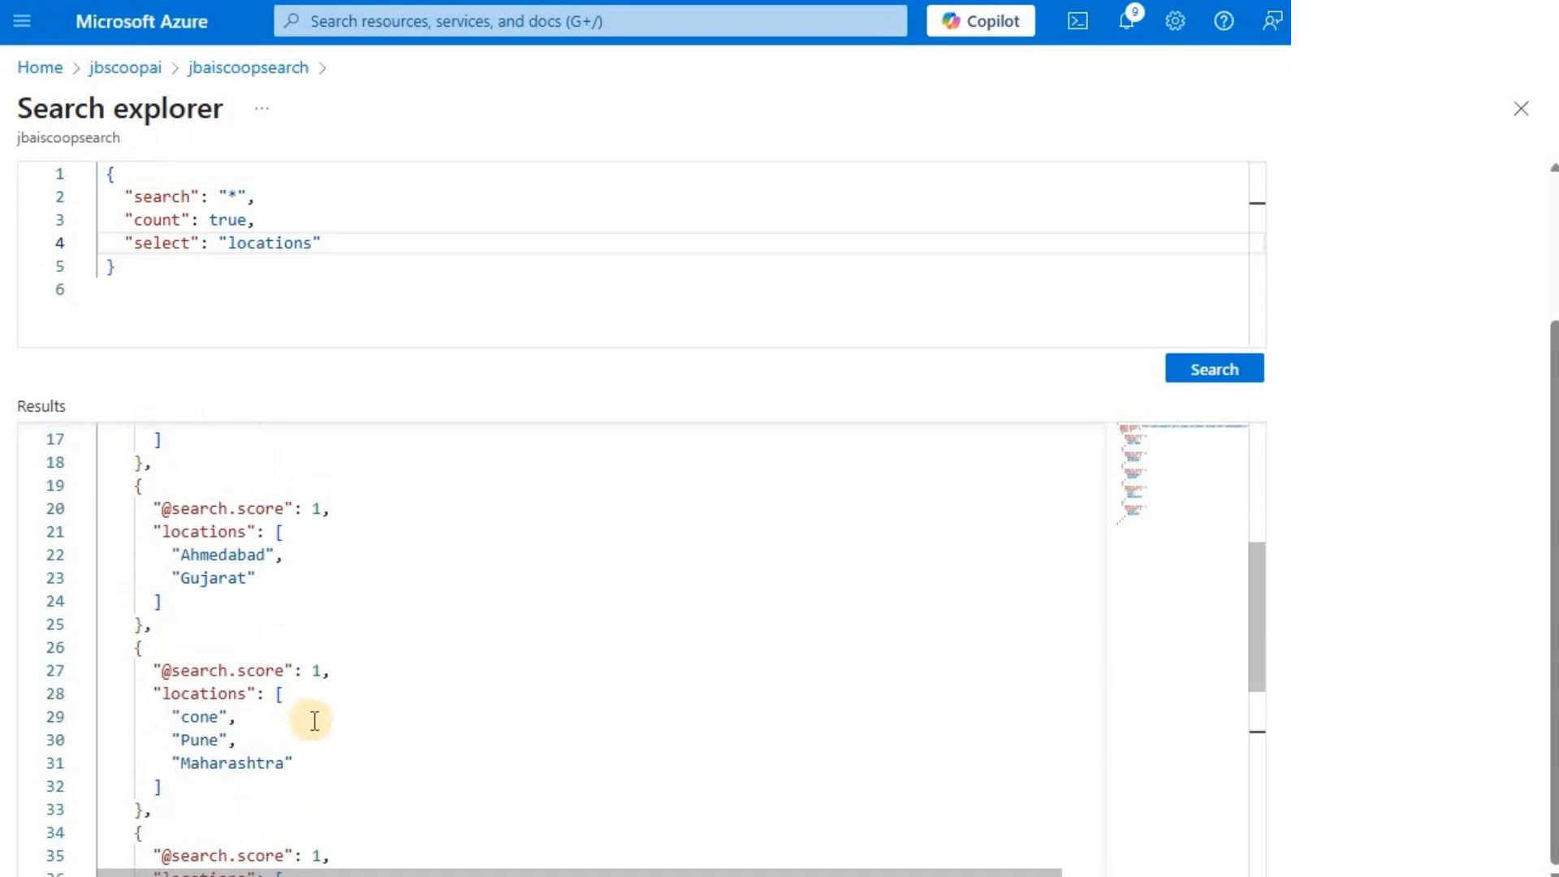
{"action": "scroll", "coordinate": [219, 781], "scroll_direction": "down", "scroll_amount": 2}
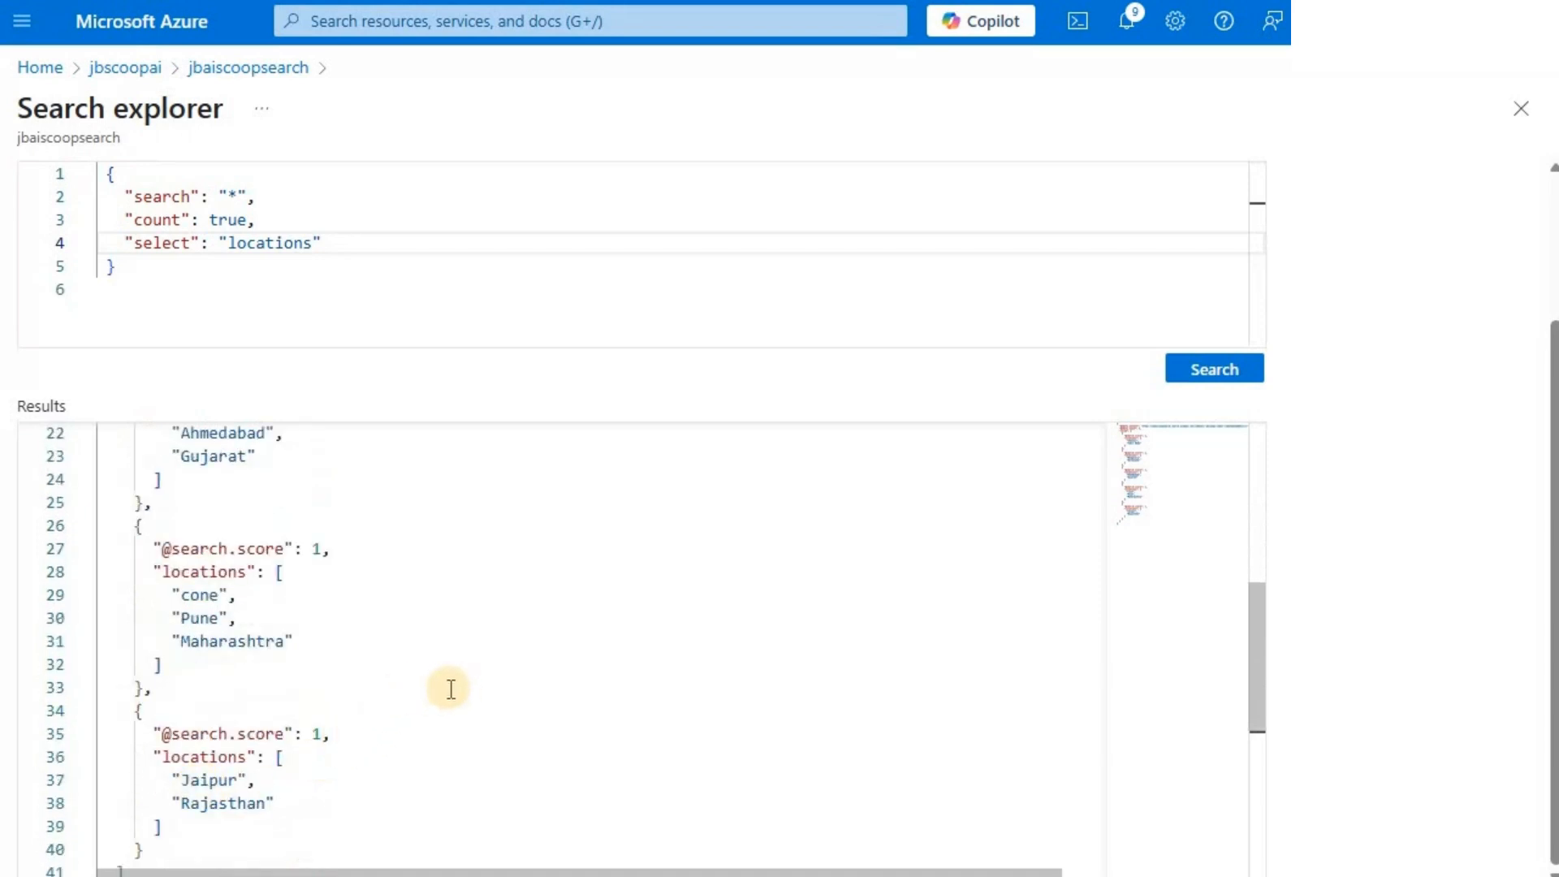
{"action": "scroll", "coordinate": [450, 688], "scroll_direction": "down", "scroll_amount": 2}
{"action": "scroll", "coordinate": [447, 692], "scroll_direction": "up", "scroll_amount": 10}
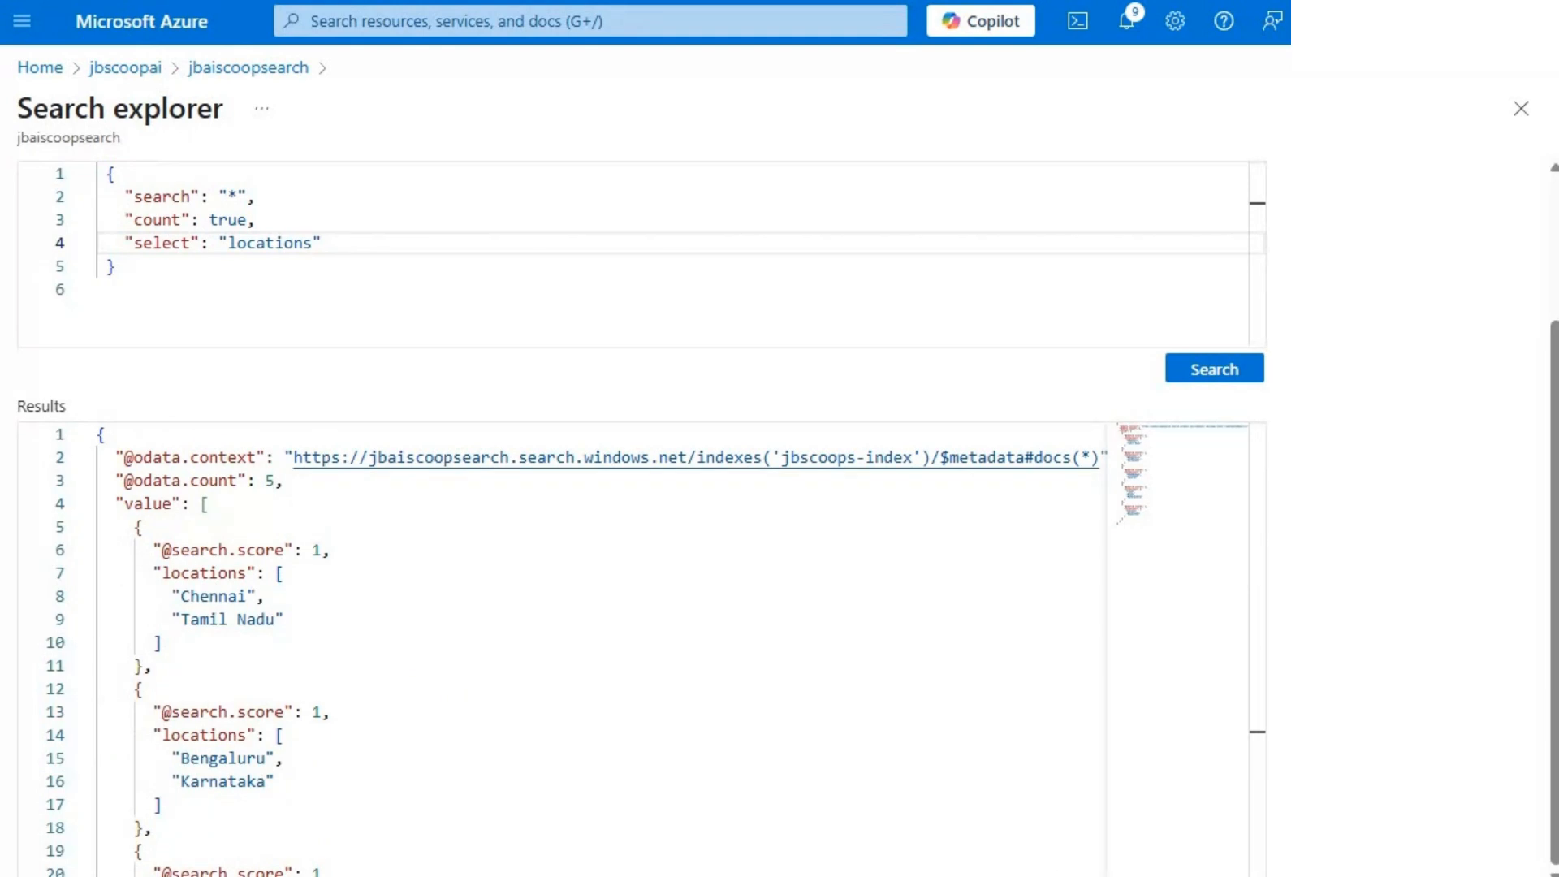
- Replace the query with search "scoop", count true and select "content,locations,sentiment,merged_content", run it and find the matching word in the returned content
{"action": "left_click", "coordinate": [223, 284]}
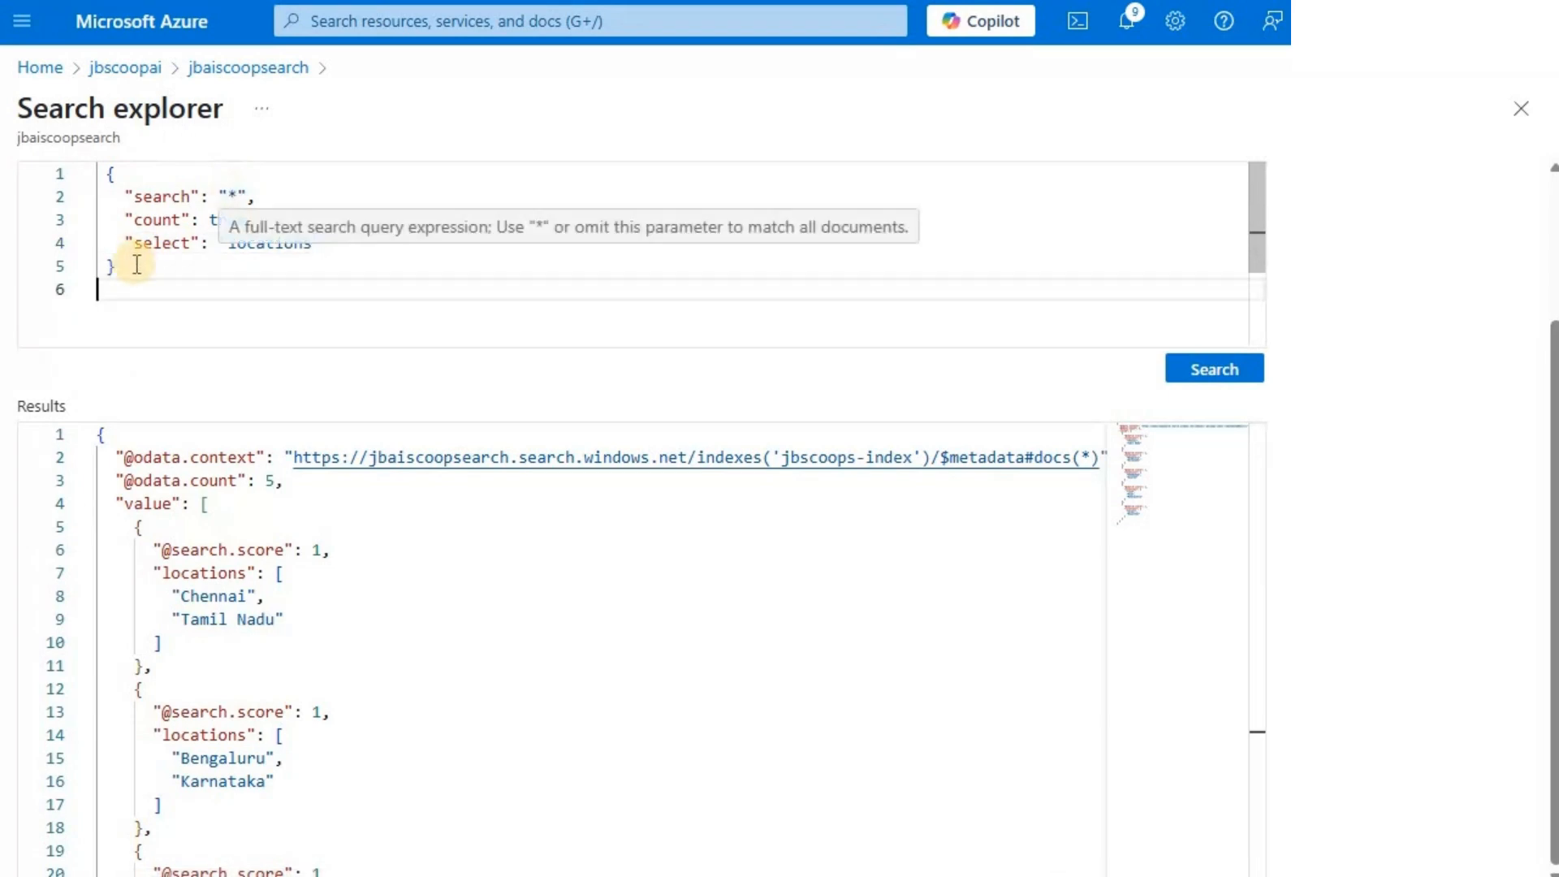
{"action": "key", "text": "ctrl+a"}
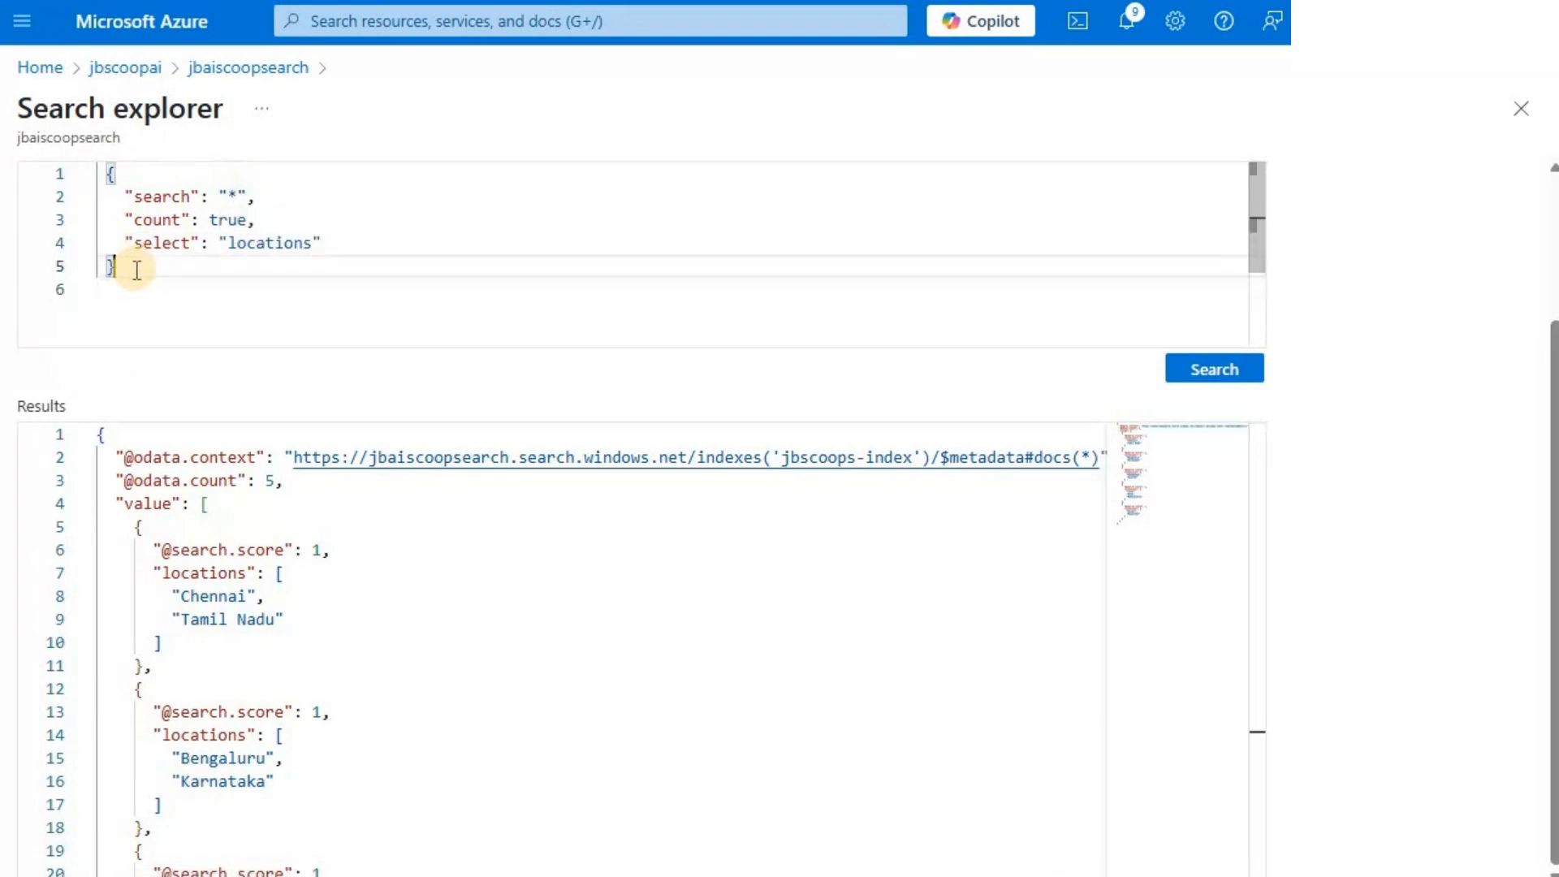
{"action": "type", "text": "{   \"search\": \"scoop\",   \"count\": true,   \"select\": \"content,locations,sentiment,merged_content\" }"}
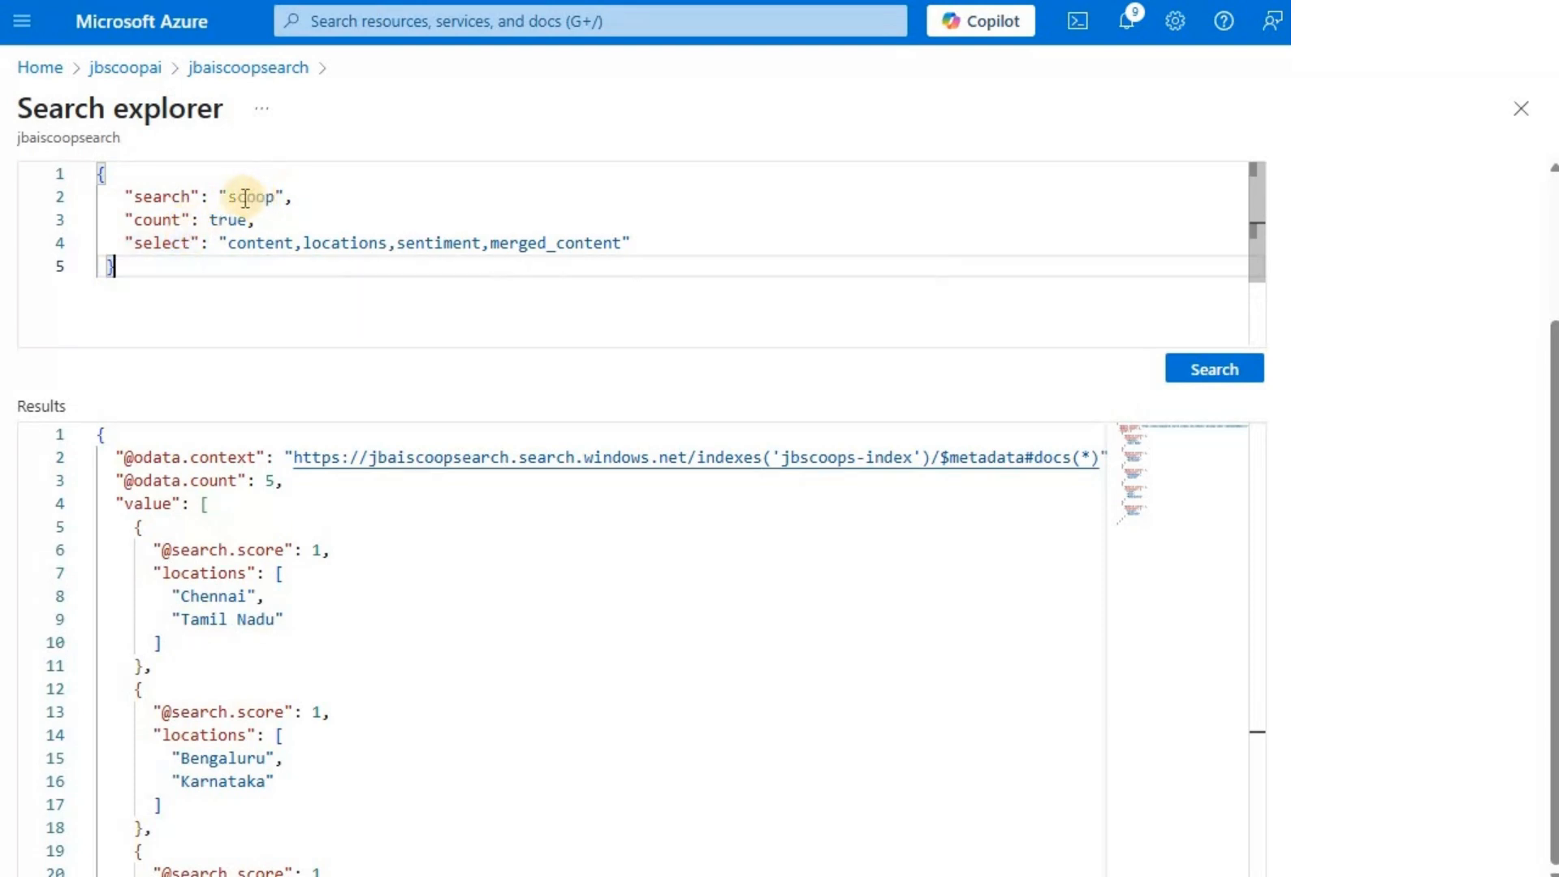
{"action": "left_click", "coordinate": [1209, 378]}
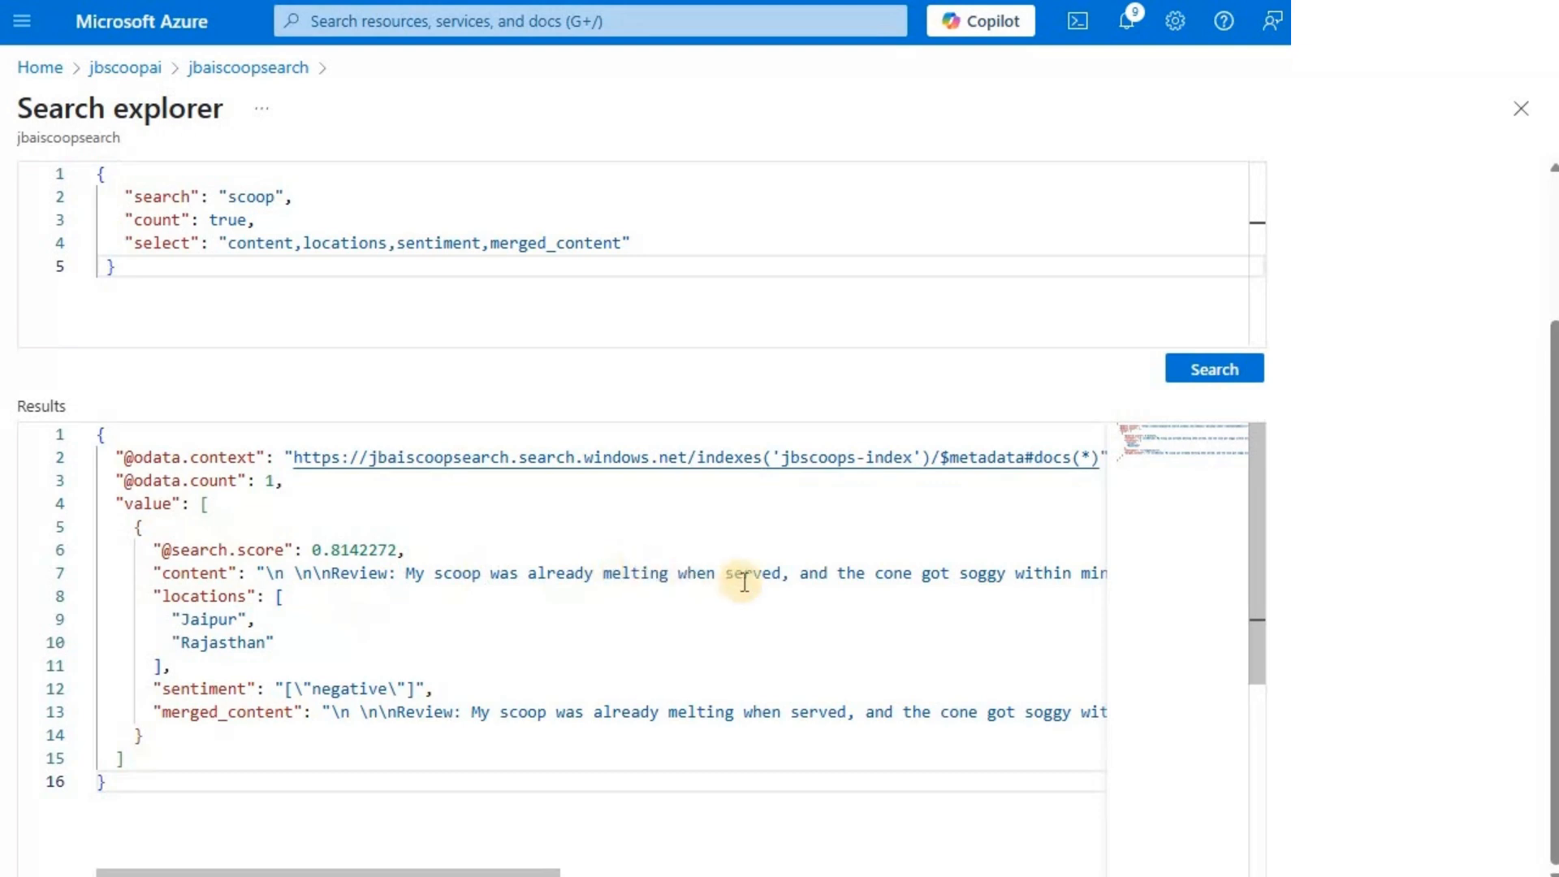
{"action": "left_click", "coordinate": [464, 574]}
{"action": "double_click", "coordinate": [463, 575]}
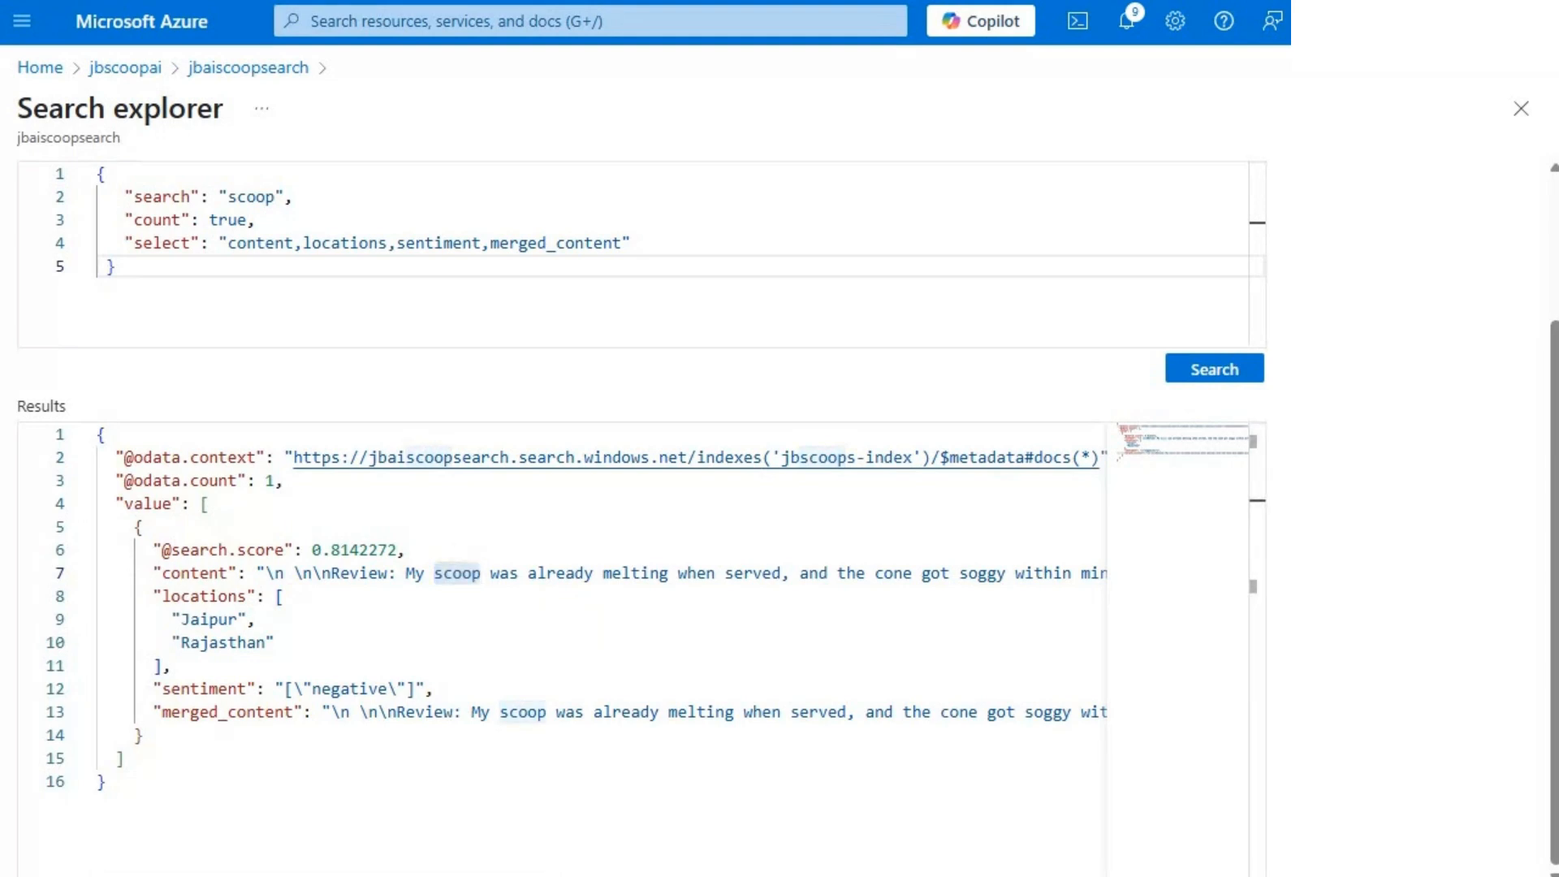
- Replace the query with search "sentiment: negative", count true and select "content,locations,sentiment,merged_content", run it and review the result
{"action": "left_click", "coordinate": [560, 303]}
{"action": "key", "text": "ctrl+a"}
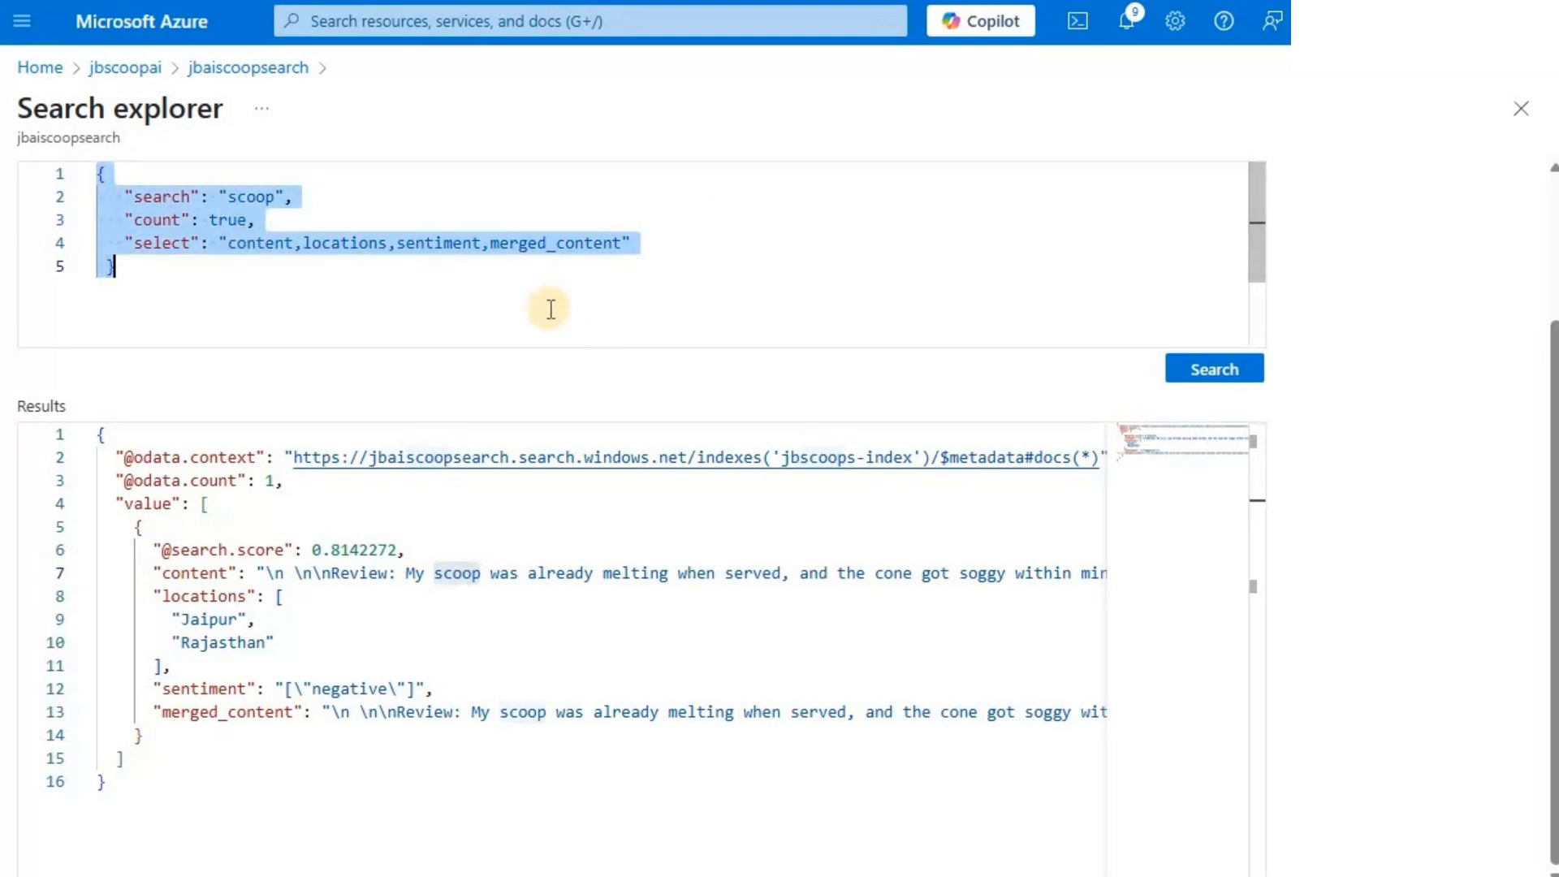
{"action": "type", "text": "{   \"search\": \"sentiment: negative\",   \"count\": true,     \"select\": \"content,locations,sentiment,merged_content\" }"}
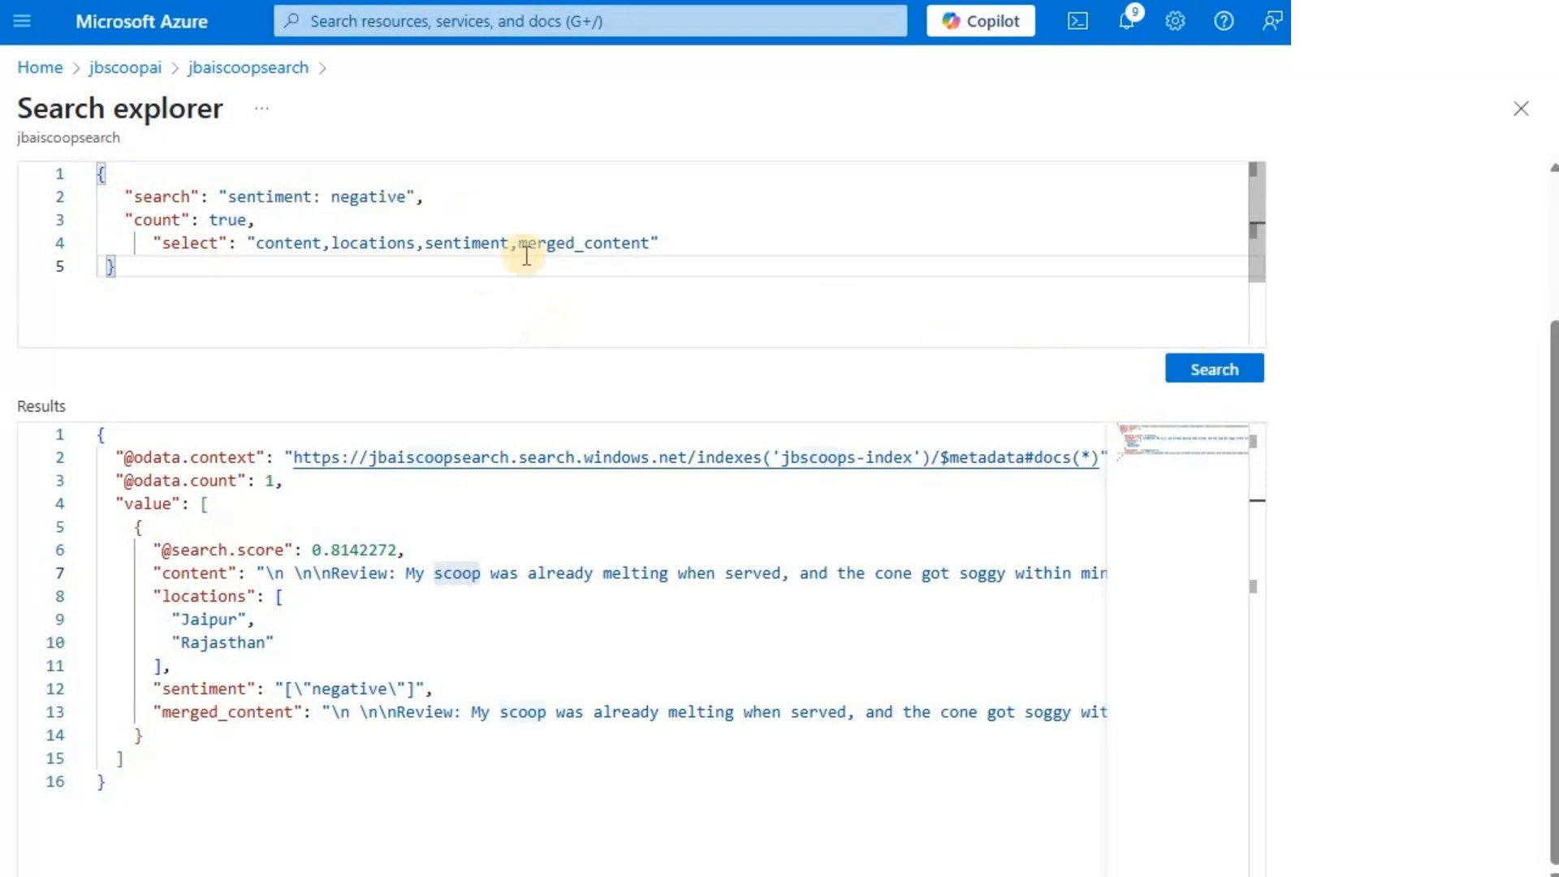
{"action": "left_click", "coordinate": [1209, 372]}
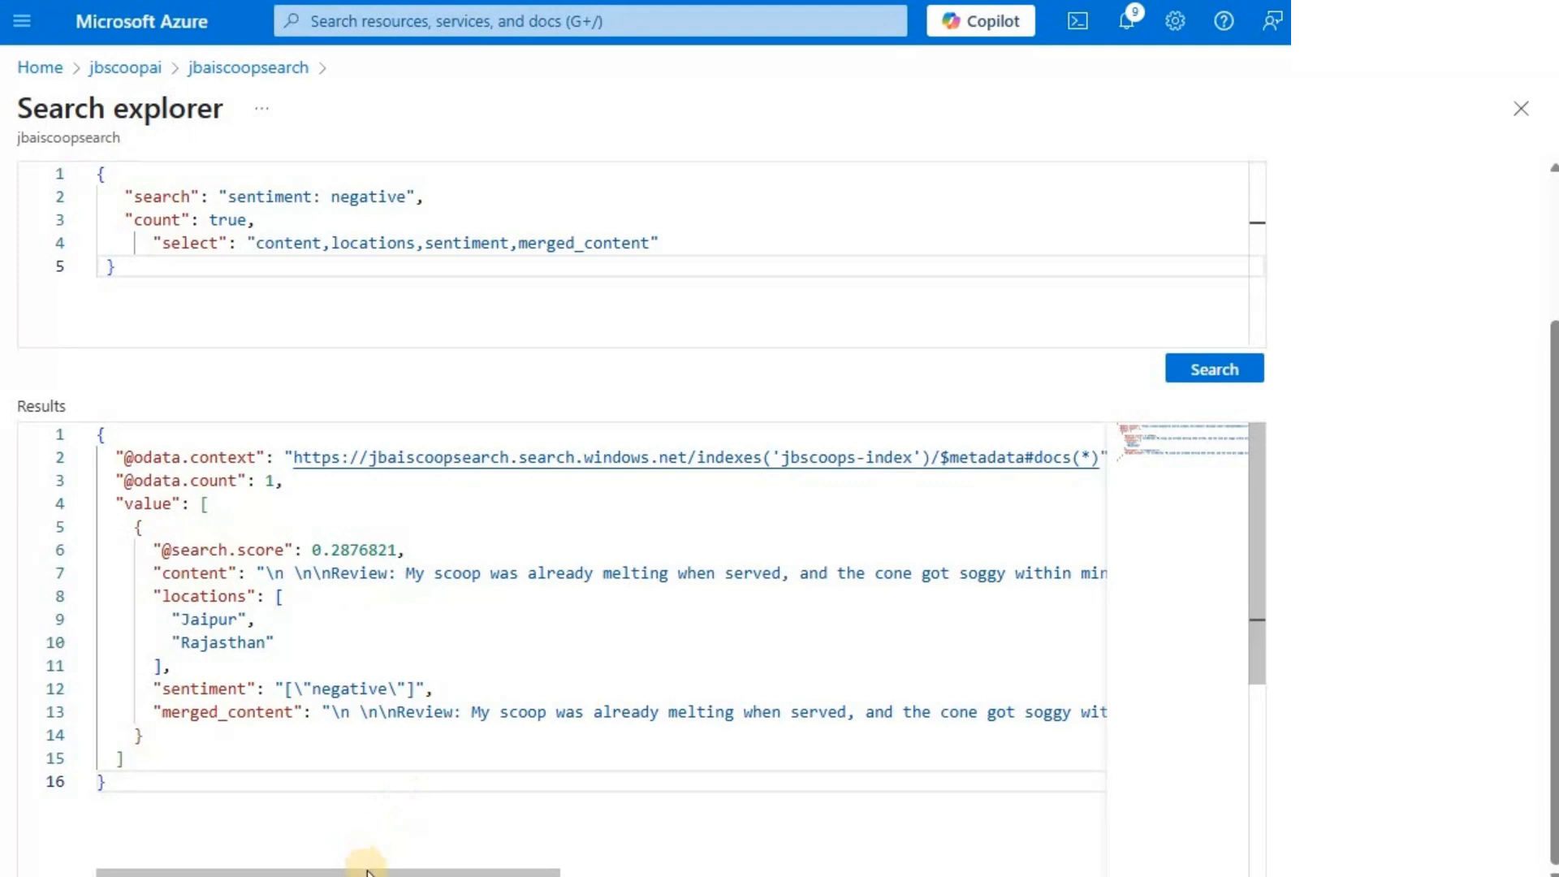
{"action": "left_click_drag", "start_coordinate": [415, 870], "coordinate": [285, 862]}
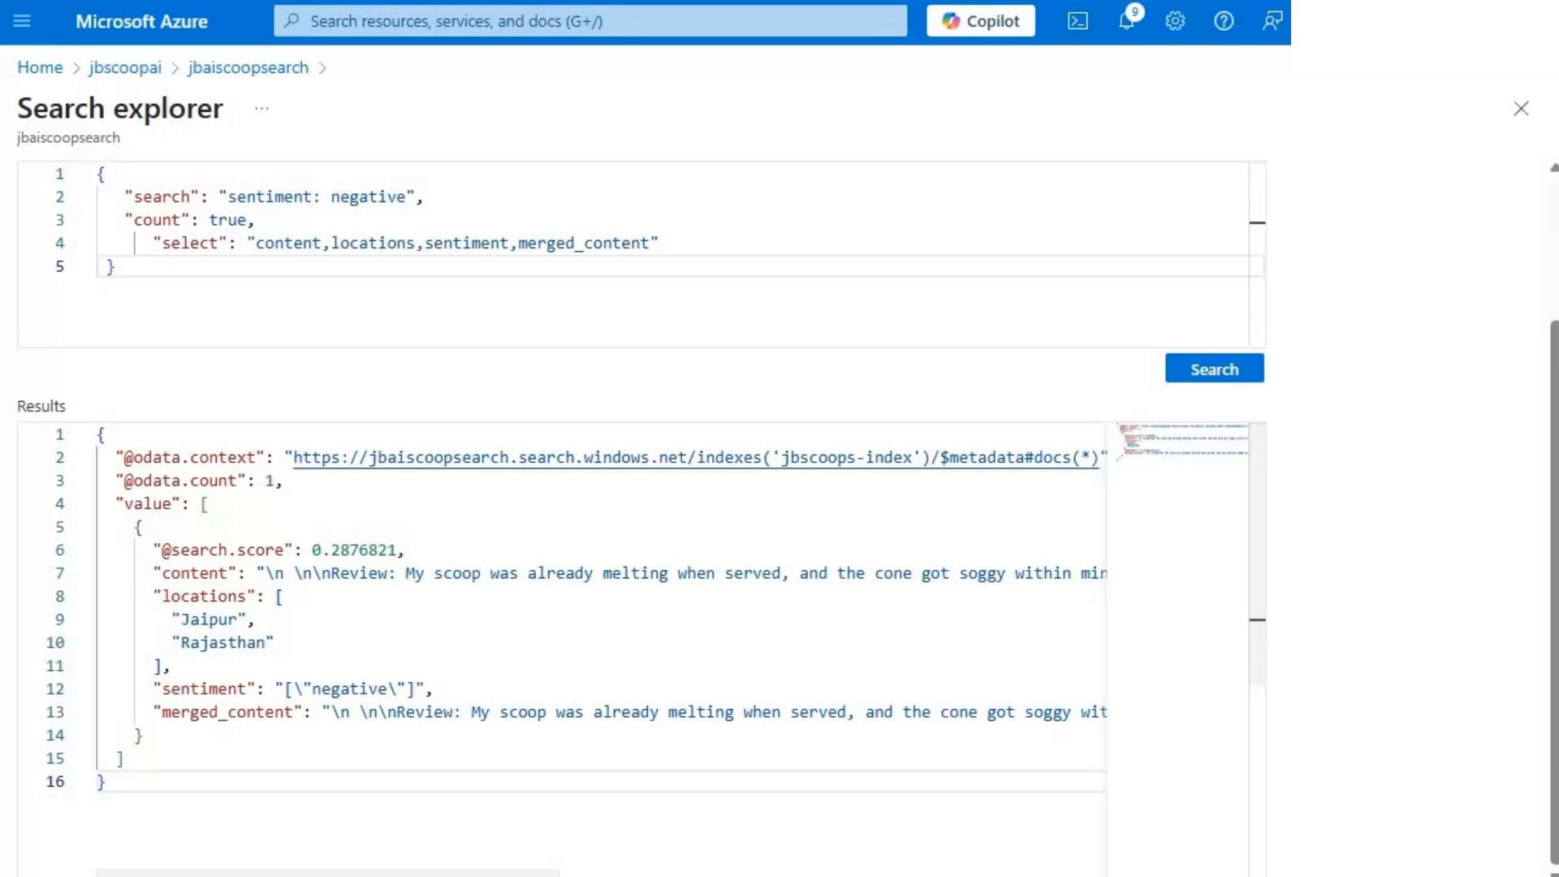
- Switch to the PDF viewer to examine Review5.pdf's image, review text, date and location, and return to Search explorer
{"action": "key", "text": "alt+Tab"}
{"action": "scroll", "coordinate": [585, 679], "scroll_direction": "down", "scroll_amount": 2}
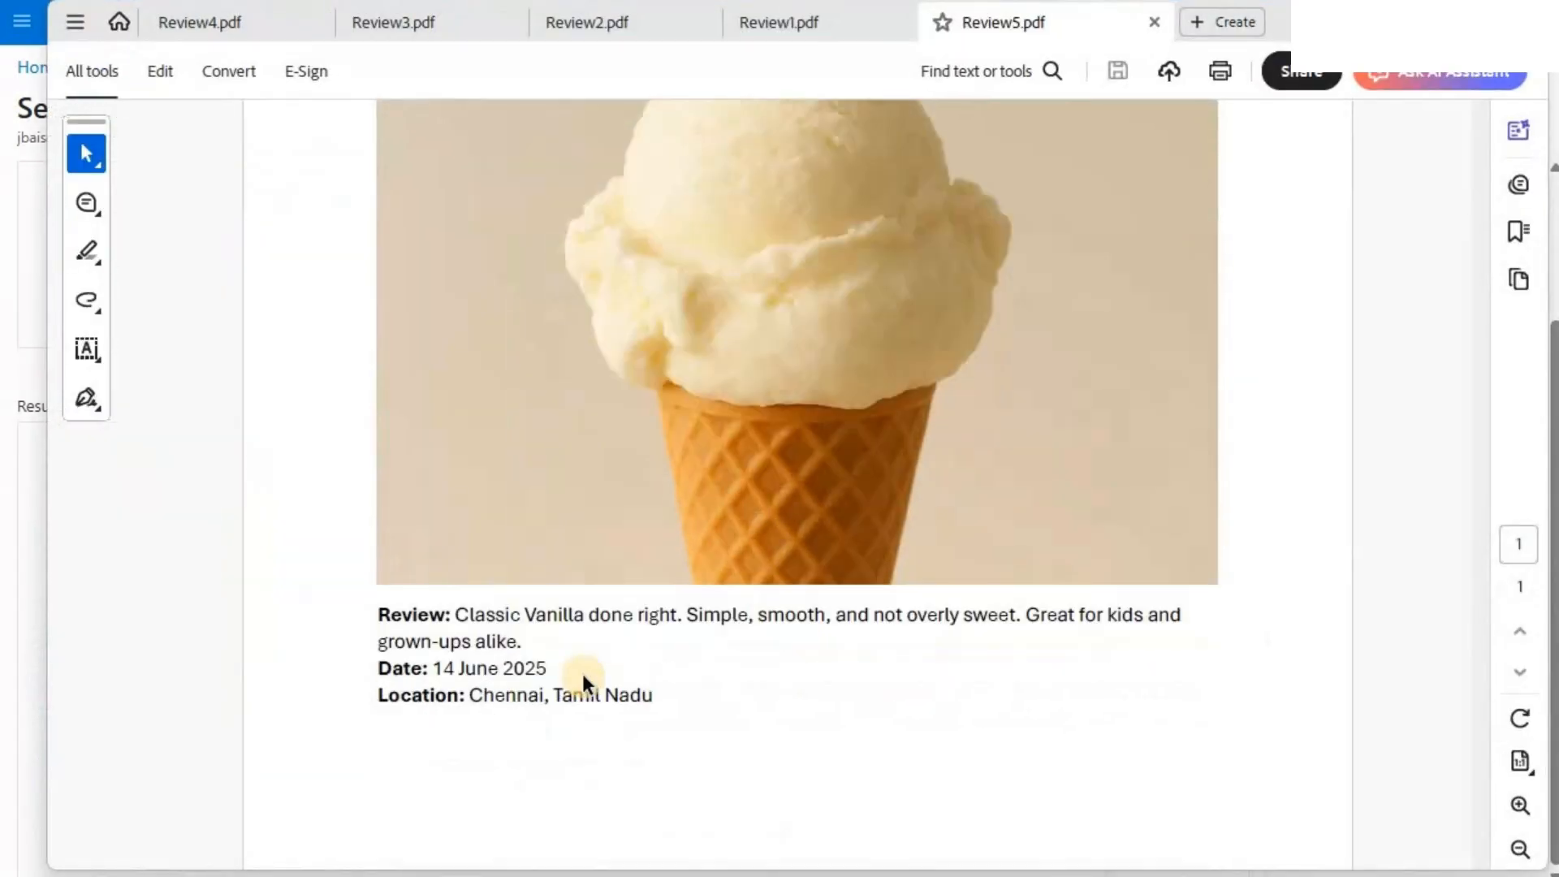
{"action": "scroll", "coordinate": [744, 684], "scroll_direction": "up", "scroll_amount": 3}
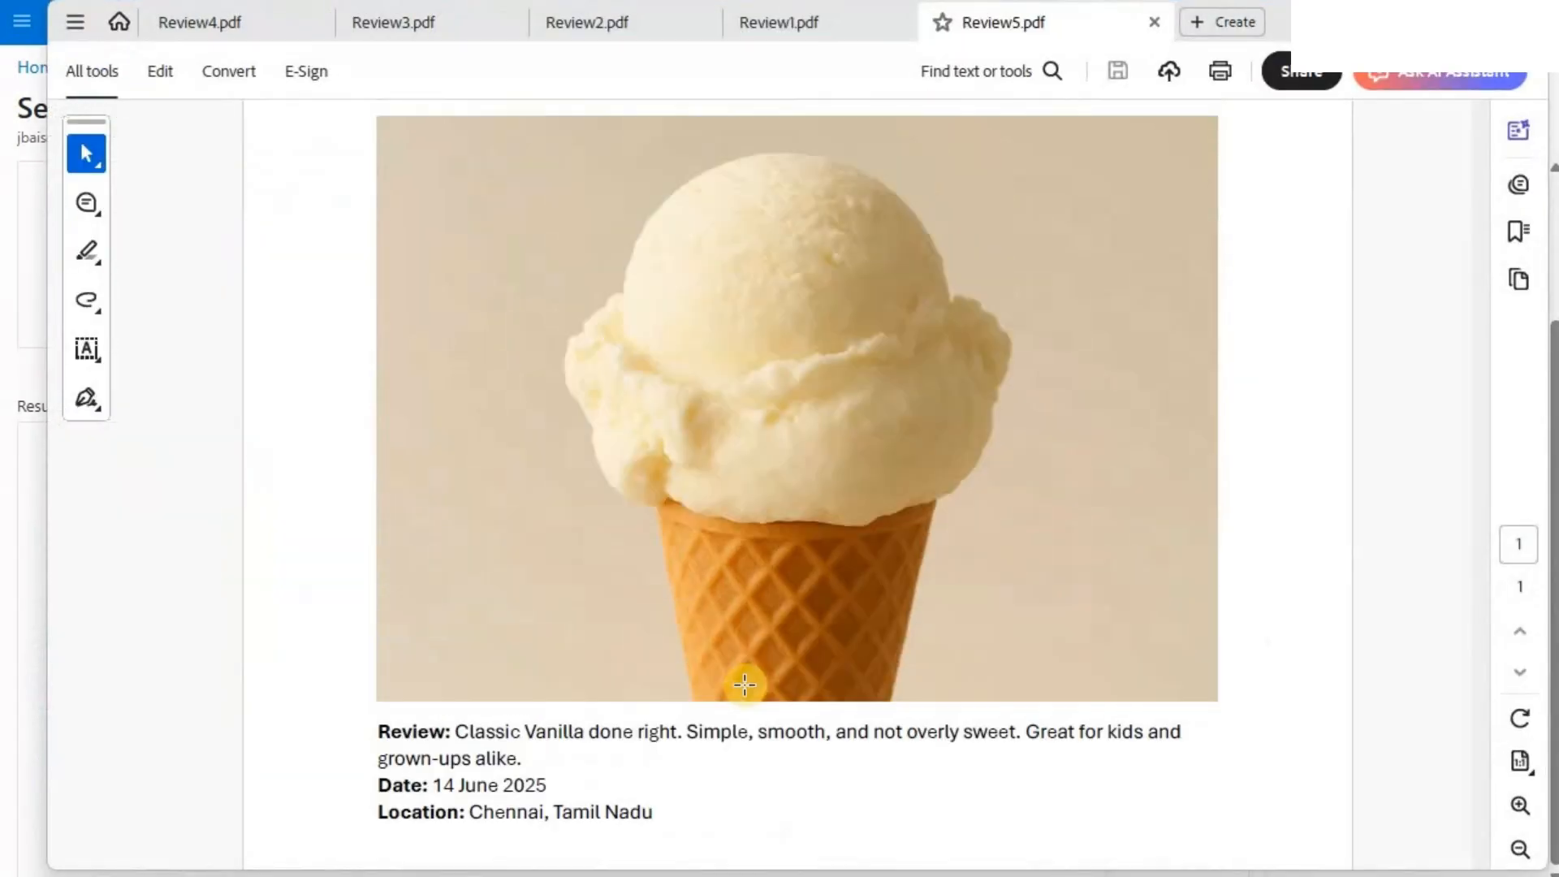
{"action": "scroll", "coordinate": [741, 686], "scroll_direction": "down", "scroll_amount": 2}
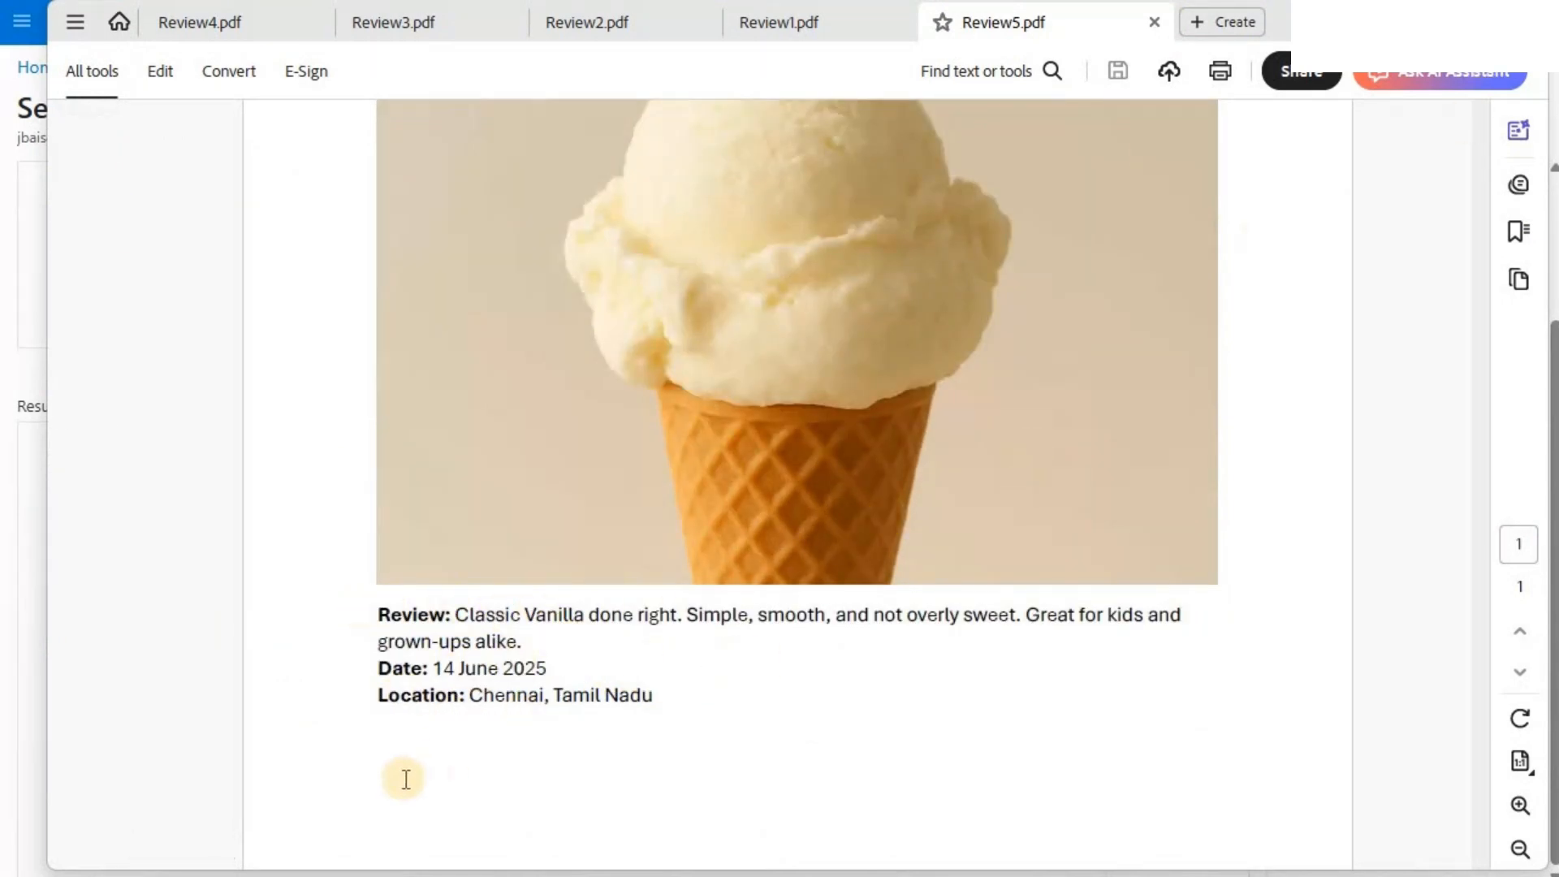
{"action": "key", "text": "alt+Tab"}
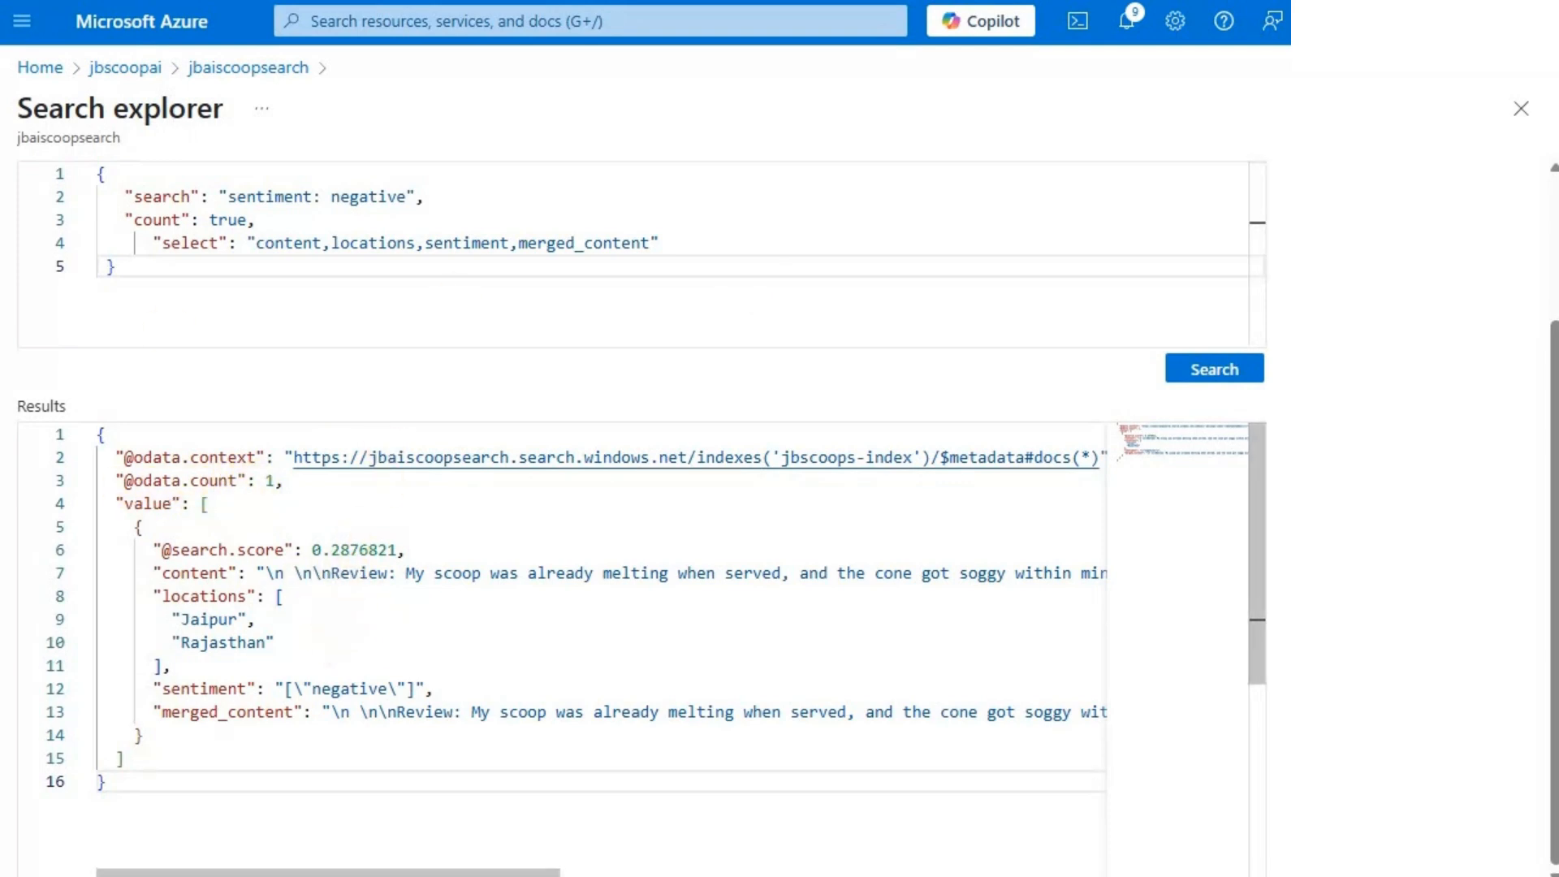
- Change the search expression to "sentiment: positive" and run the query
{"action": "double_click", "coordinate": [358, 196]}
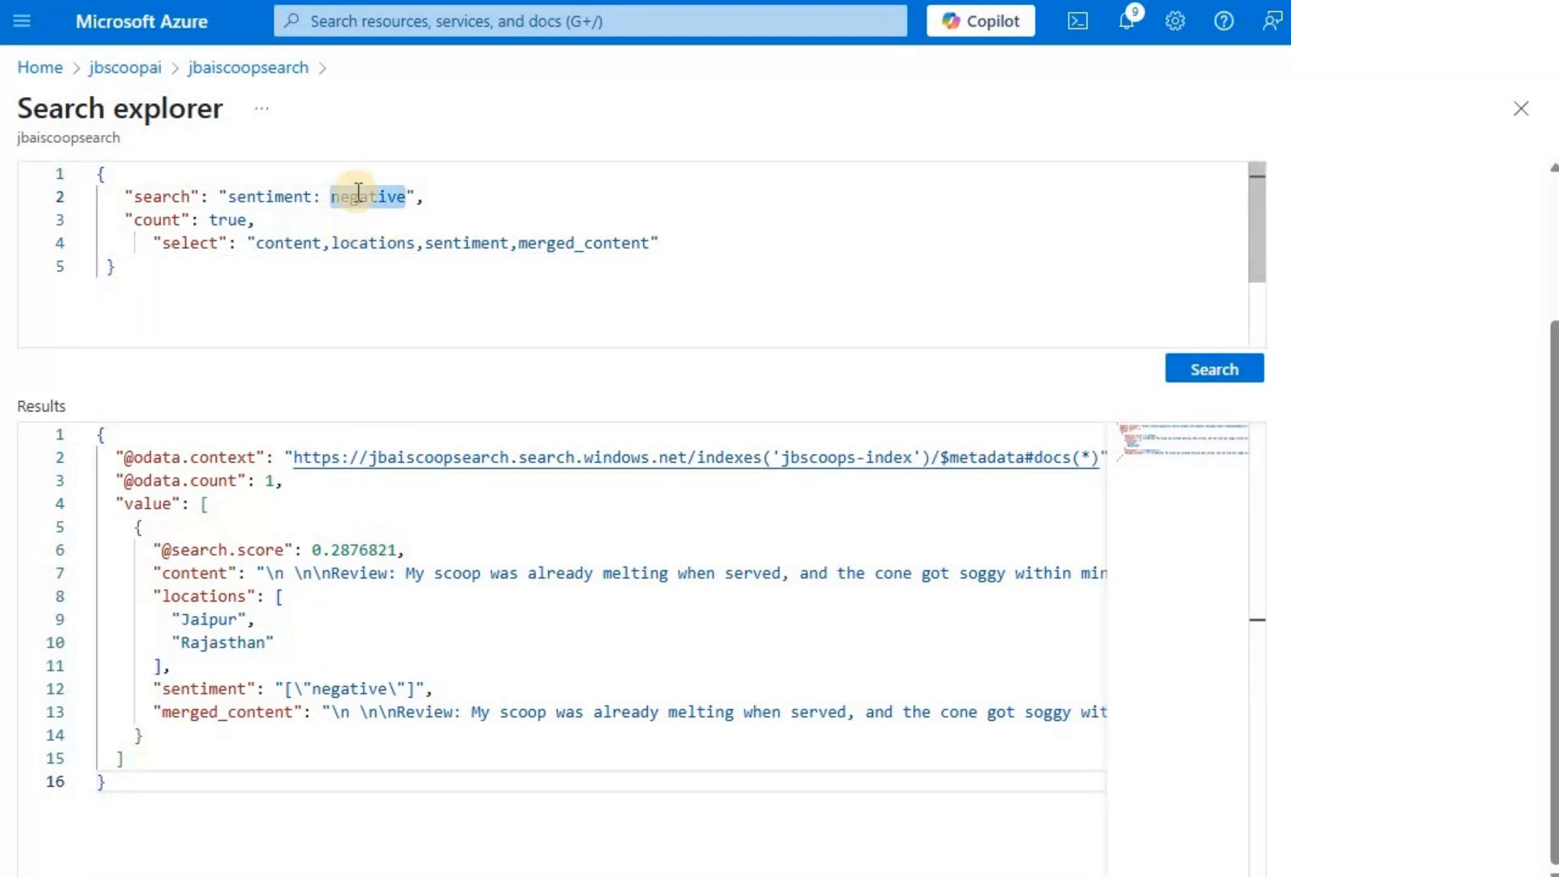
{"action": "type", "text": "positive"}
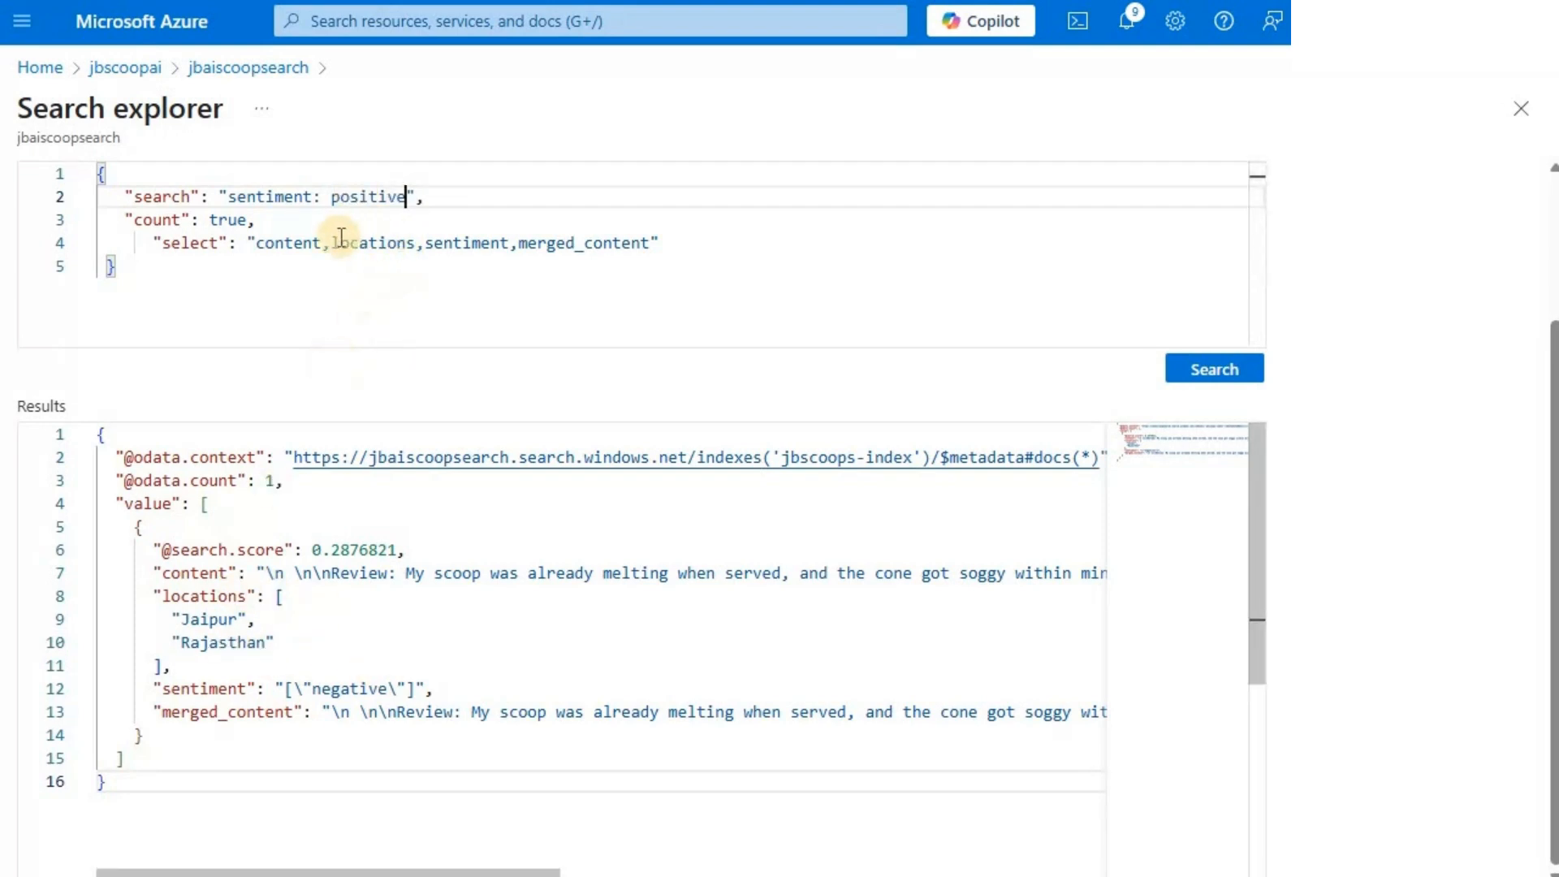
{"action": "left_click", "coordinate": [1218, 371]}
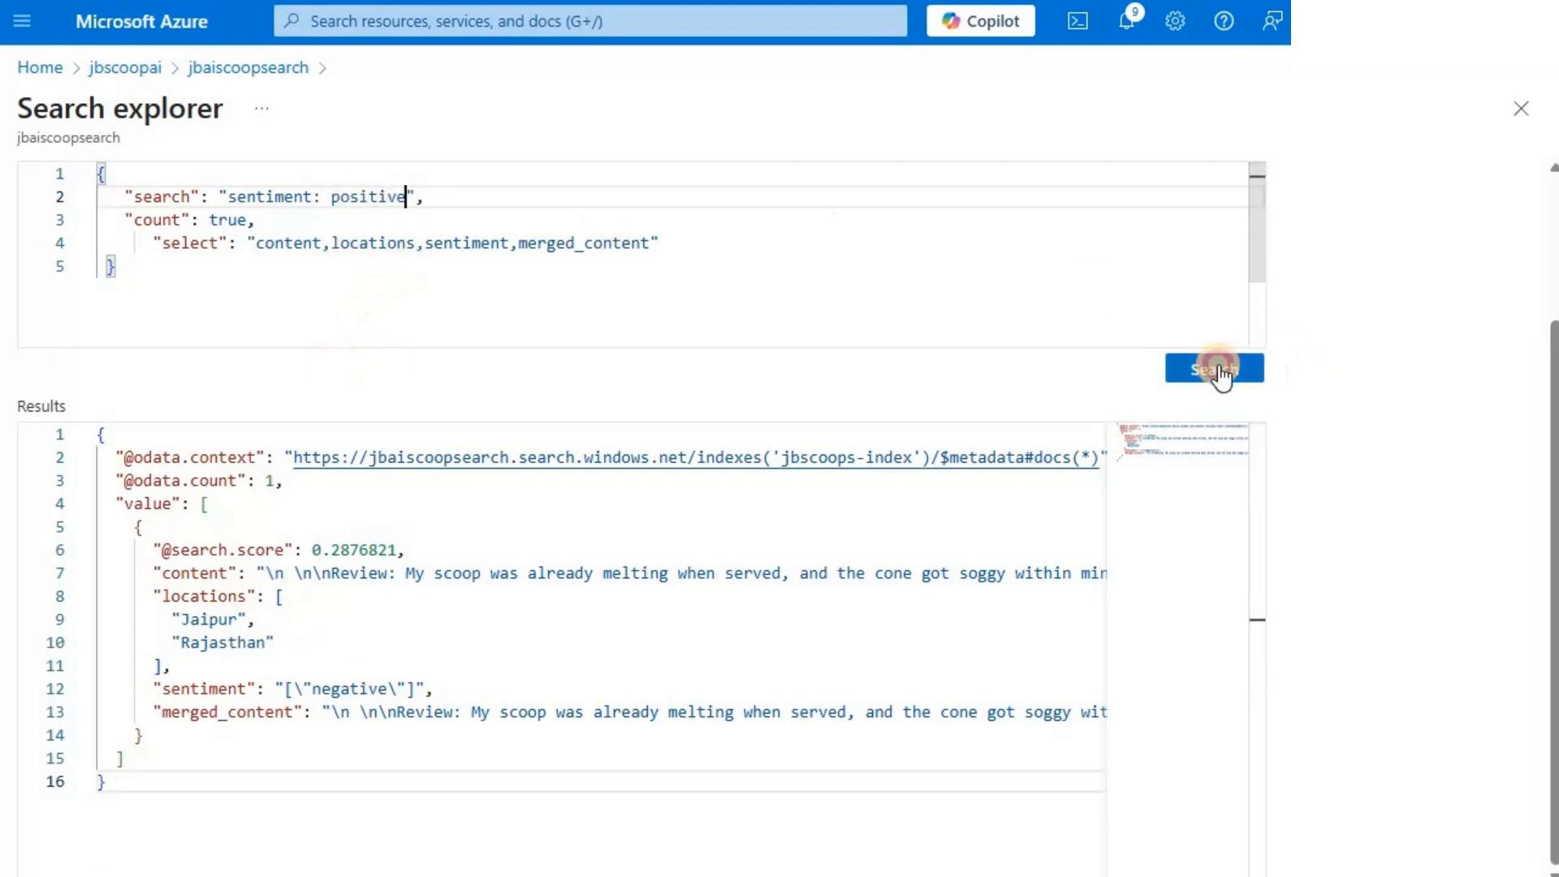
{"action": "left_click", "coordinate": [1218, 371]}
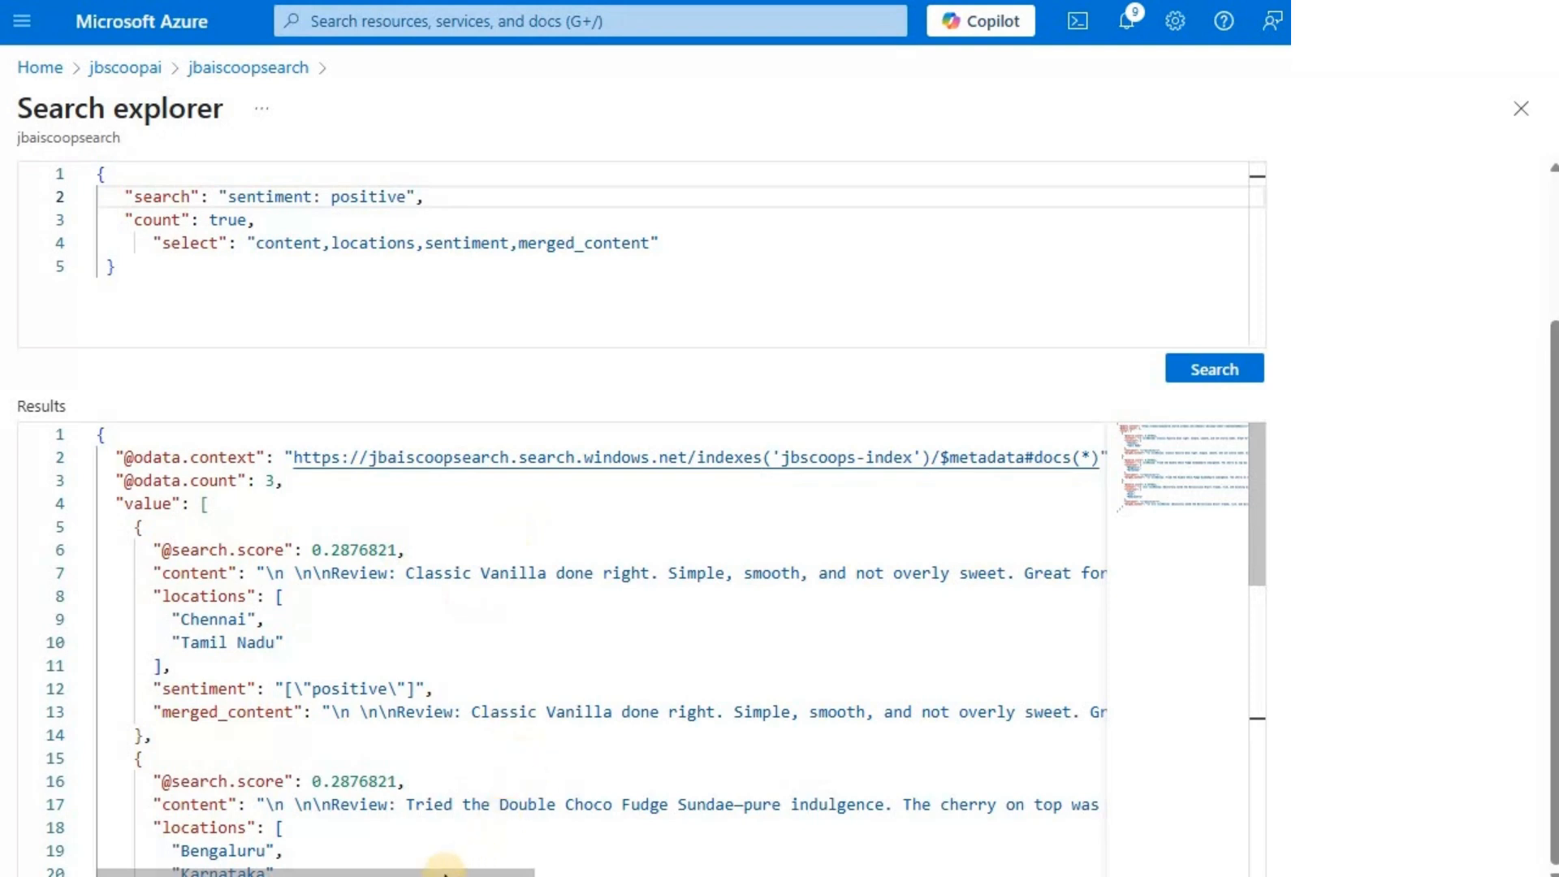
{"action": "left_click_drag", "start_coordinate": [452, 874], "coordinate": [515, 873]}
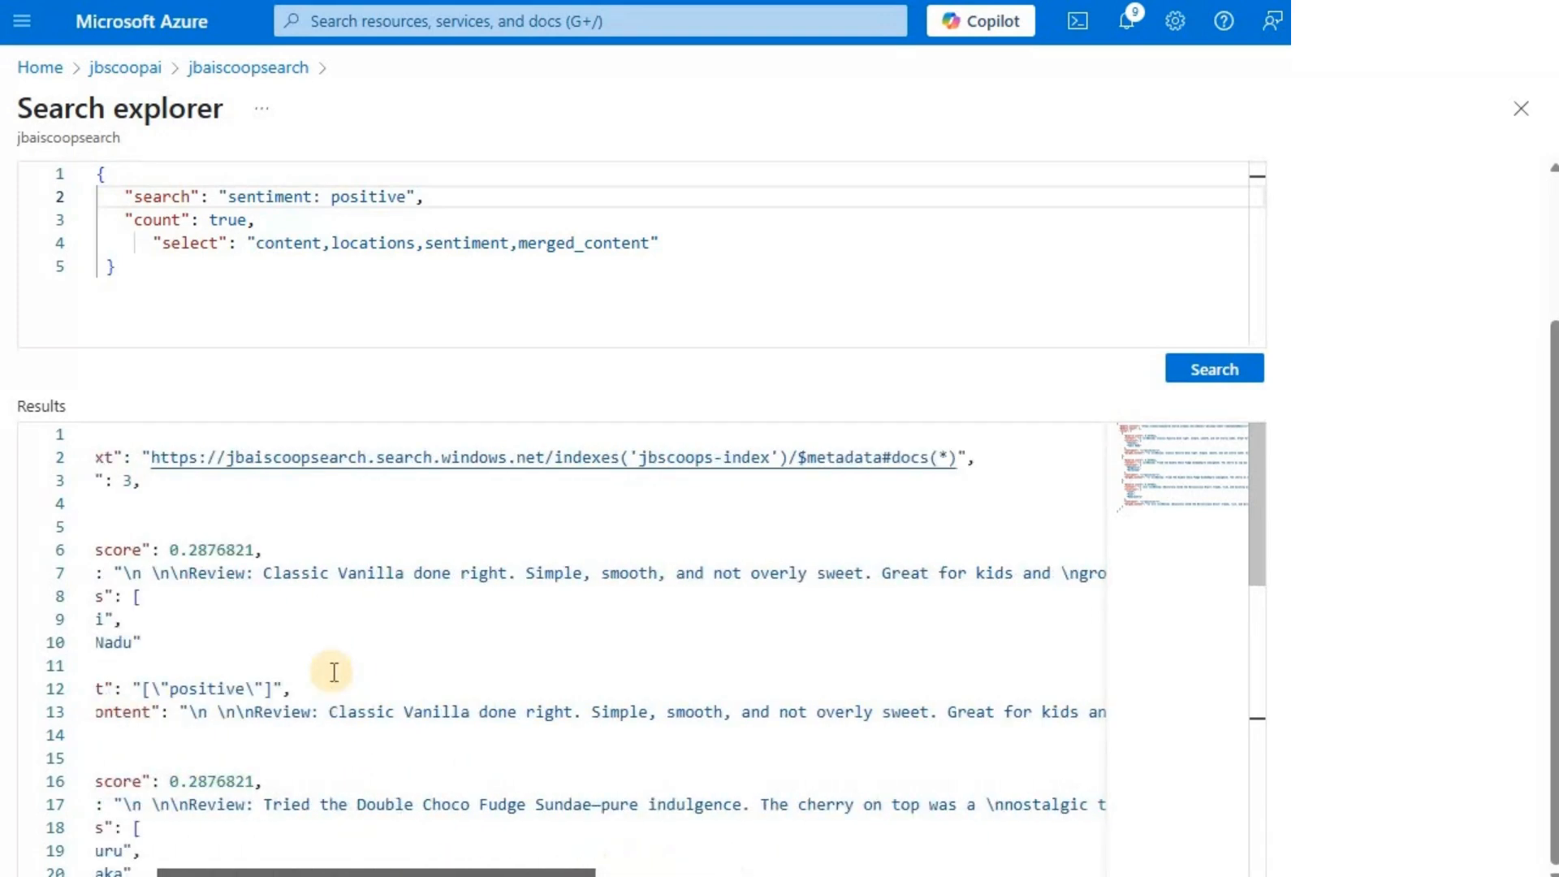
{"action": "scroll", "coordinate": [334, 672], "scroll_direction": "left", "scroll_amount": 3}
{"action": "scroll", "coordinate": [391, 684], "scroll_direction": "down", "scroll_amount": 4}
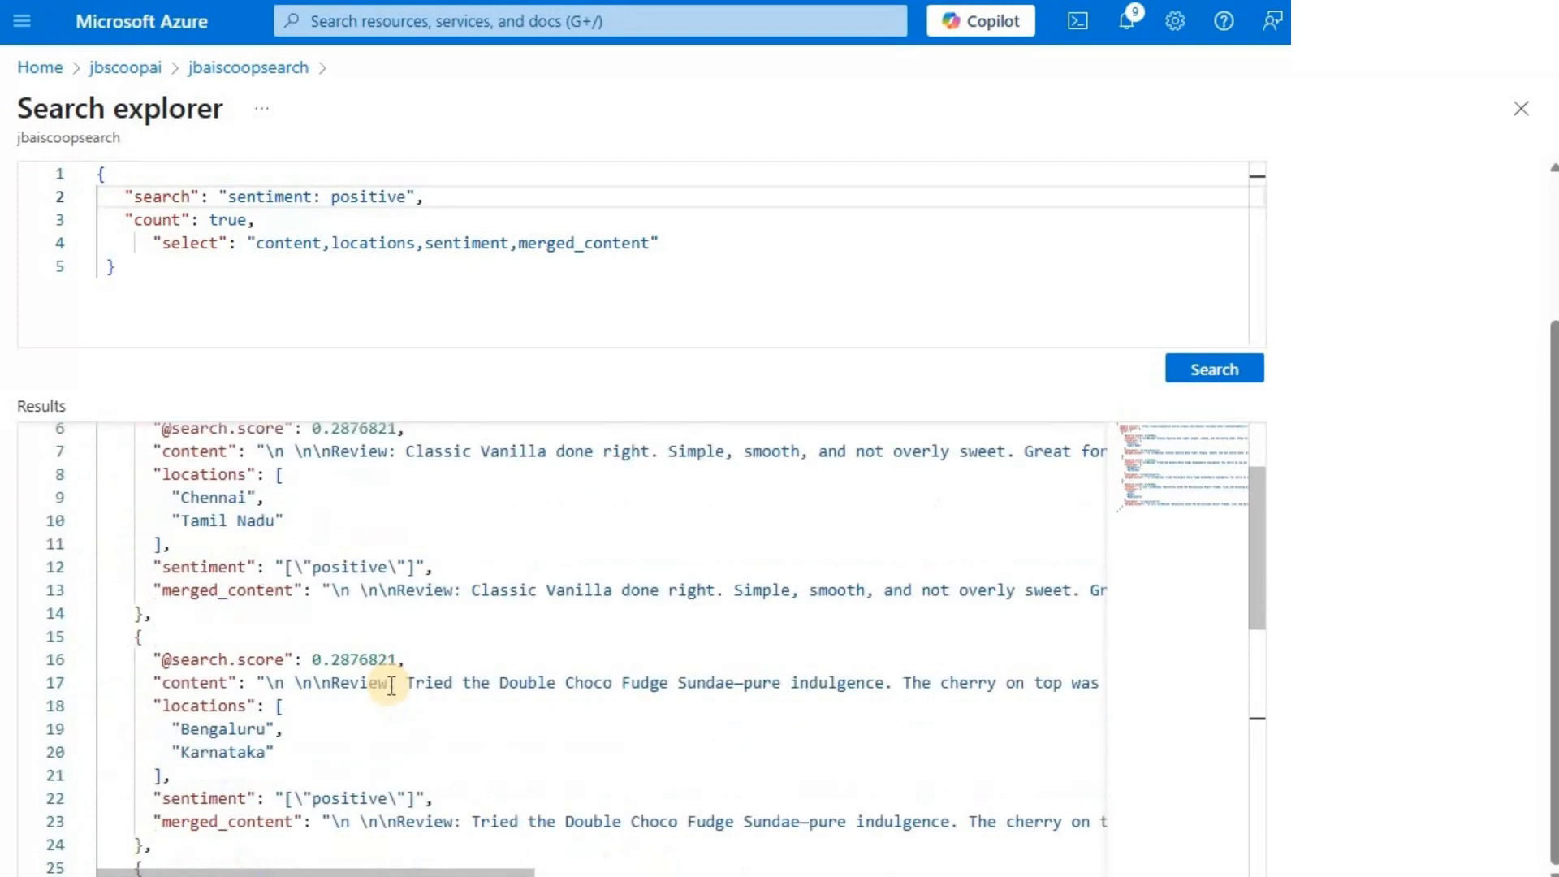
{"action": "scroll", "coordinate": [398, 674], "scroll_direction": "down", "scroll_amount": 2}
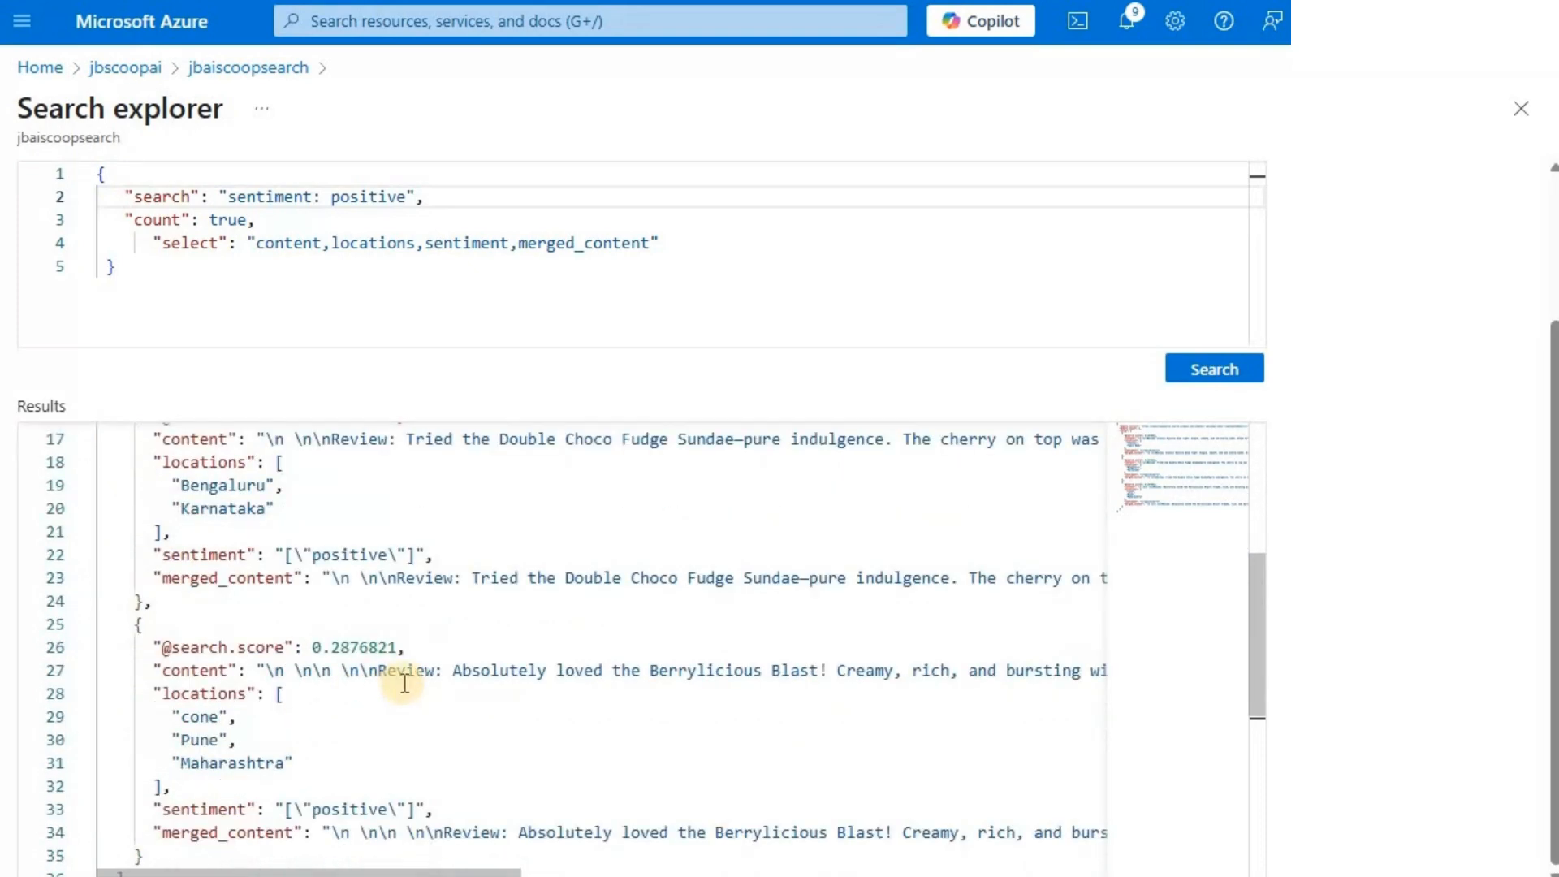
{"action": "scroll", "coordinate": [406, 680], "scroll_direction": "up", "scroll_amount": 5}
{"action": "scroll", "coordinate": [410, 529], "scroll_direction": "up", "scroll_amount": 1}
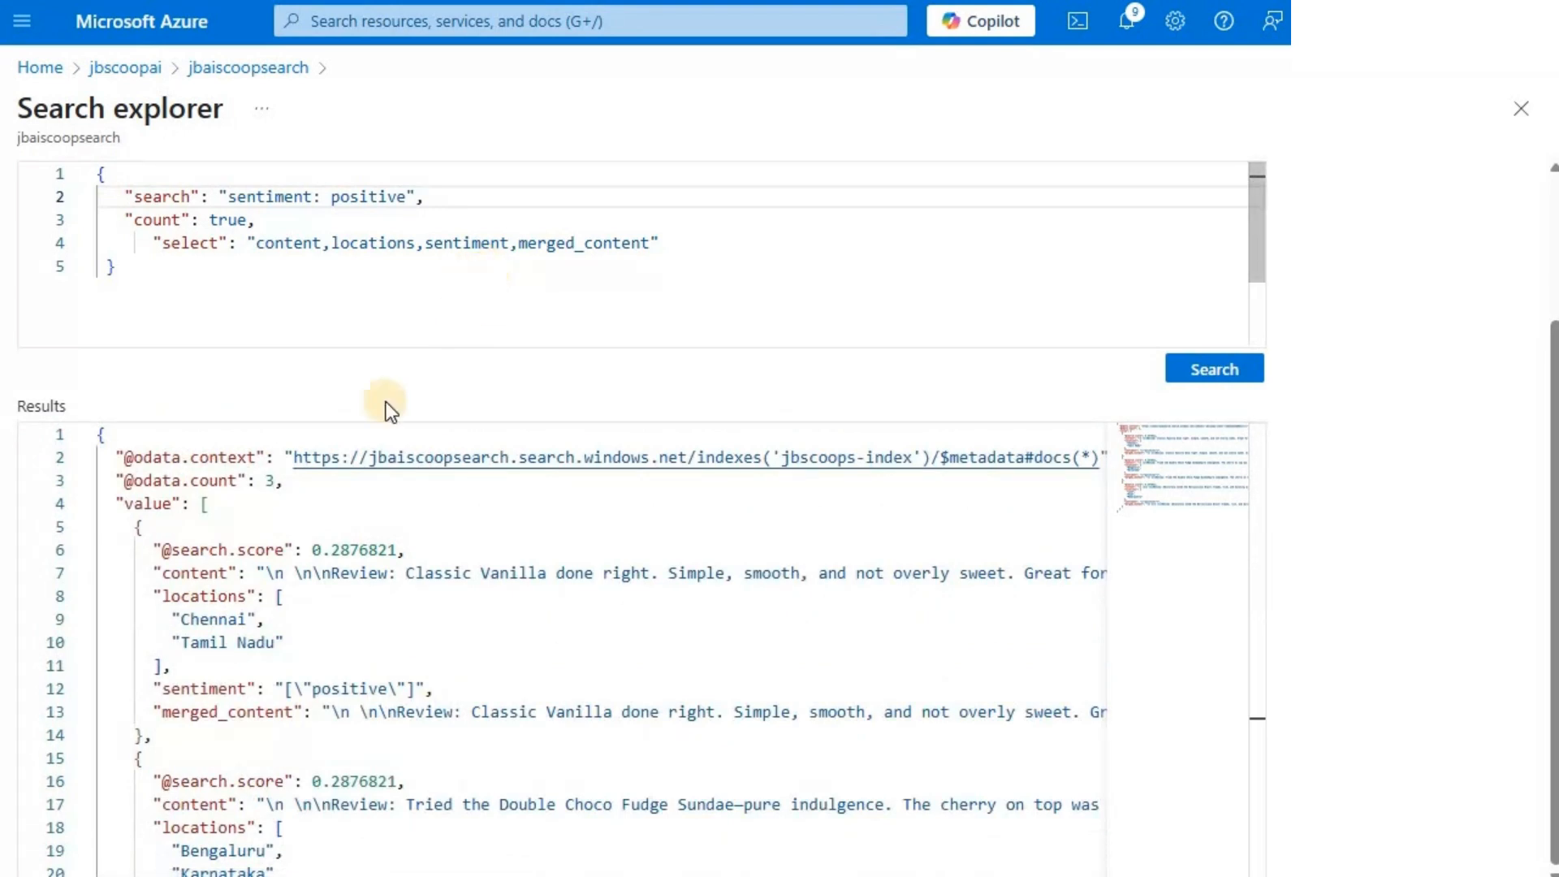
{"action": "left_click_drag", "start_coordinate": [118, 477], "coordinate": [284, 481]}
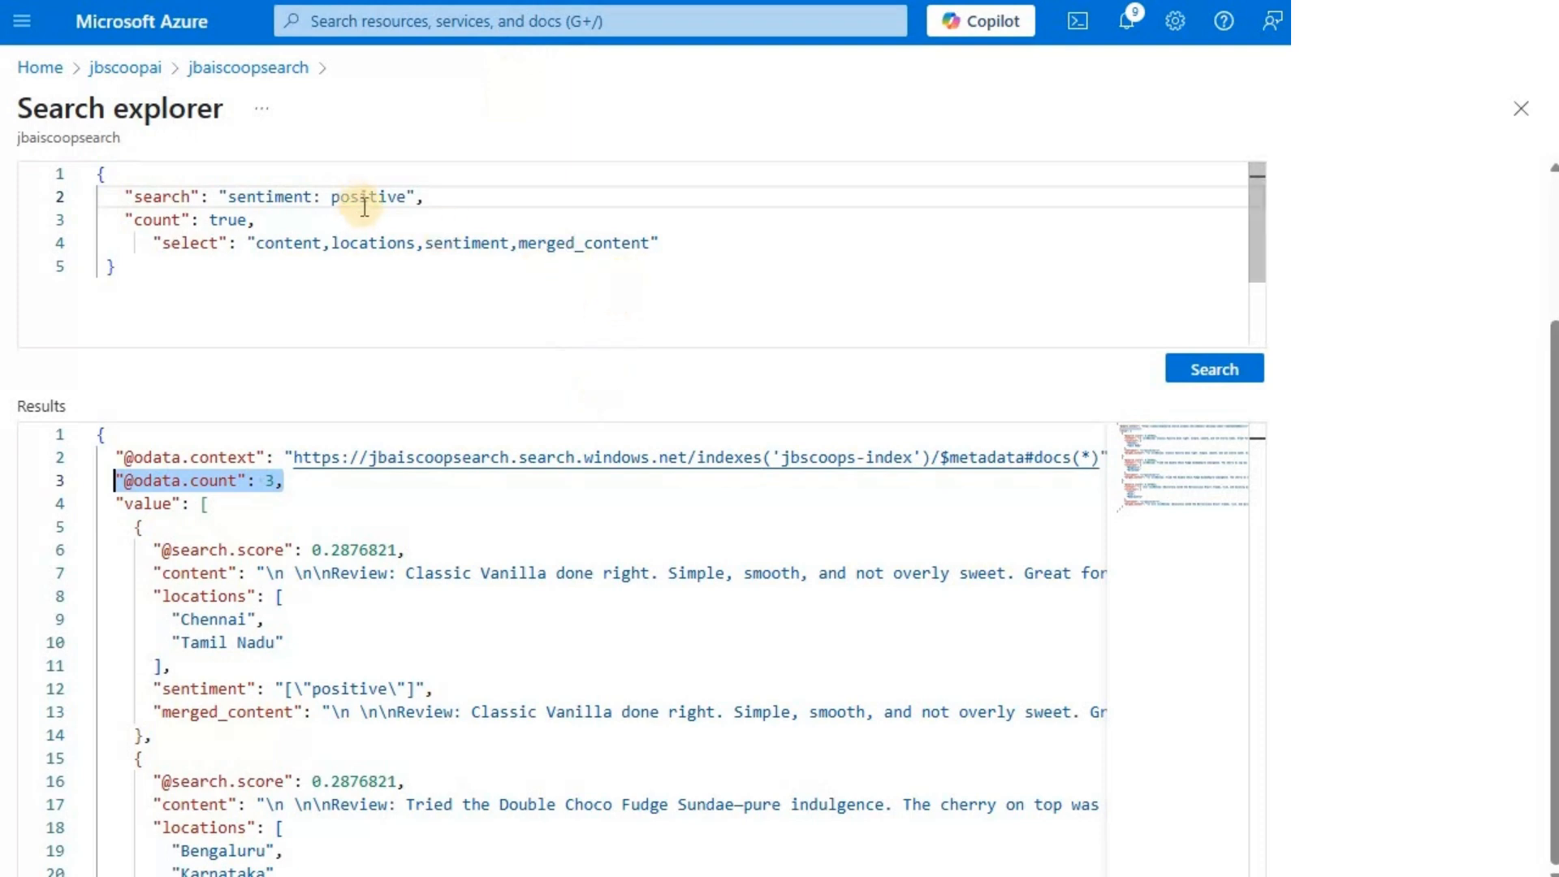
{"action": "left_click_drag", "start_coordinate": [409, 199], "coordinate": [230, 199]}
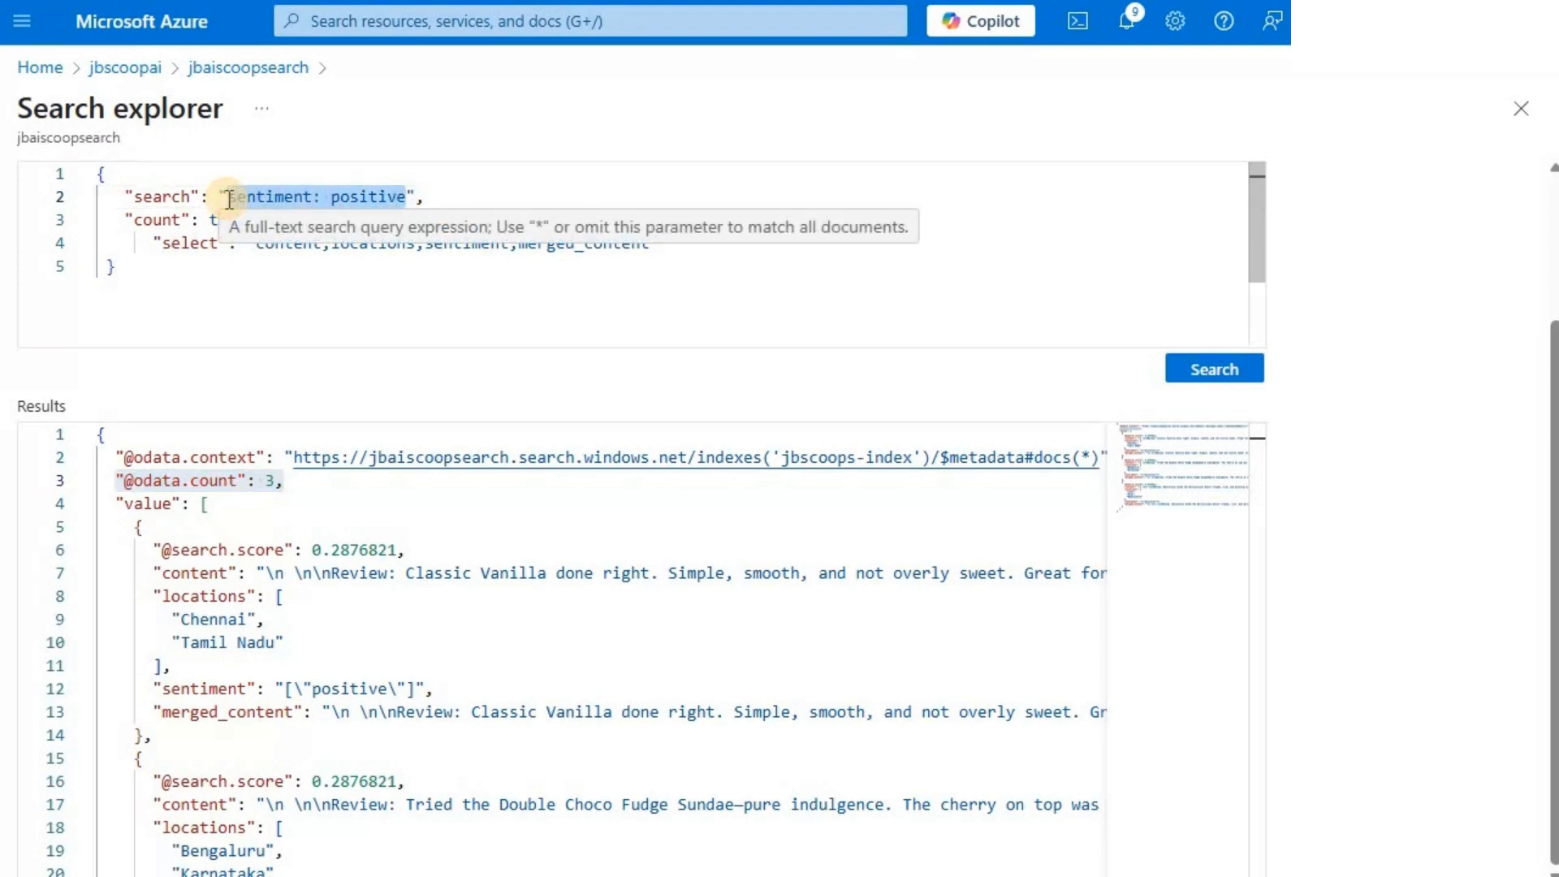
{"action": "type", "text": "*"}
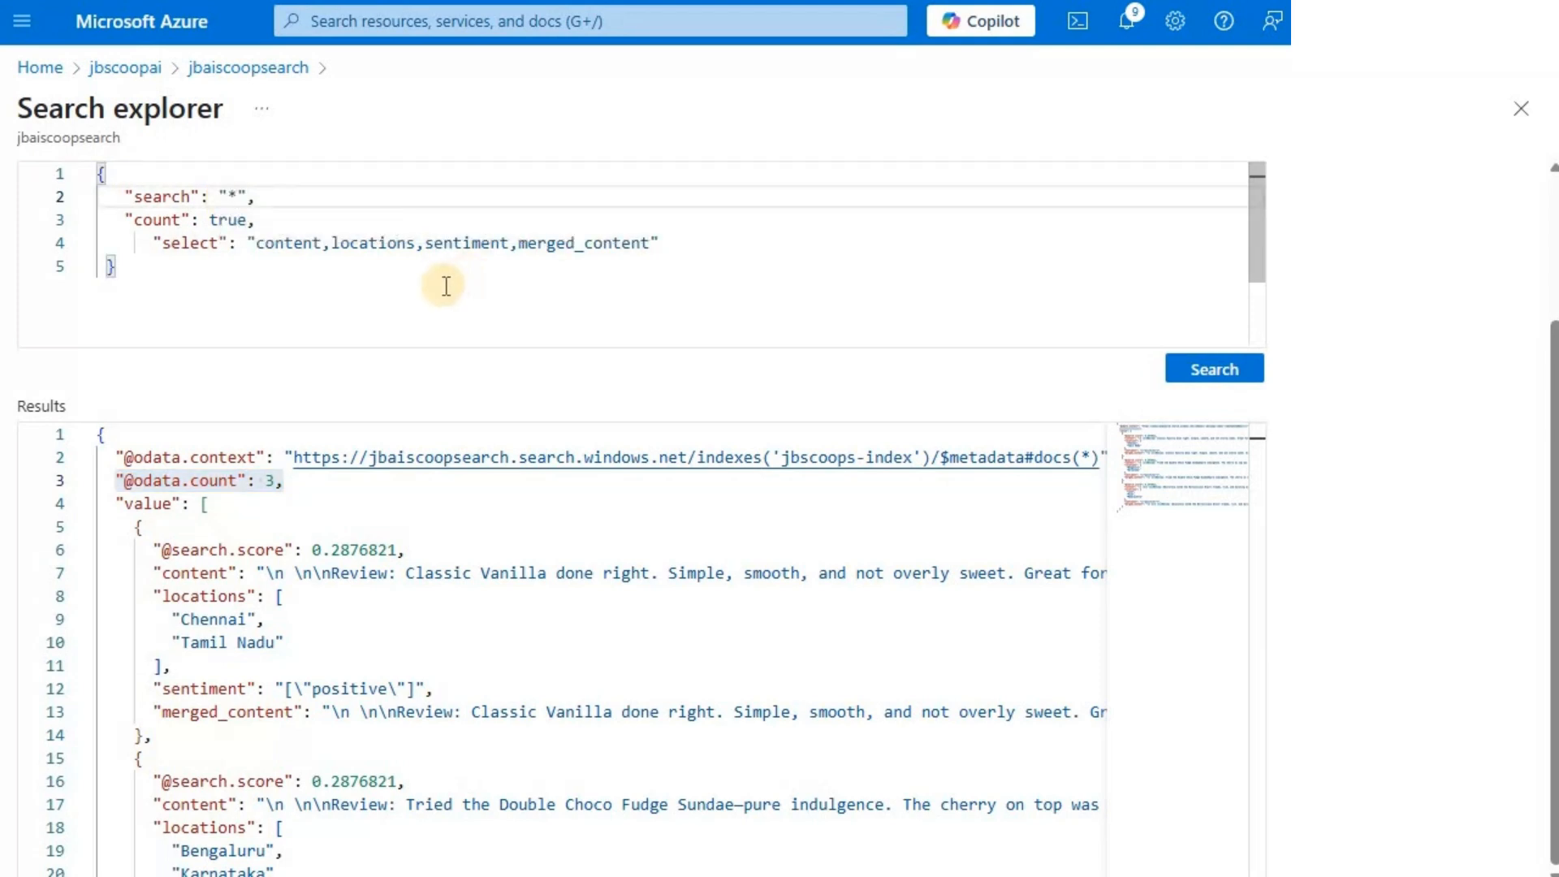
{"action": "double_click", "coordinate": [360, 248]}
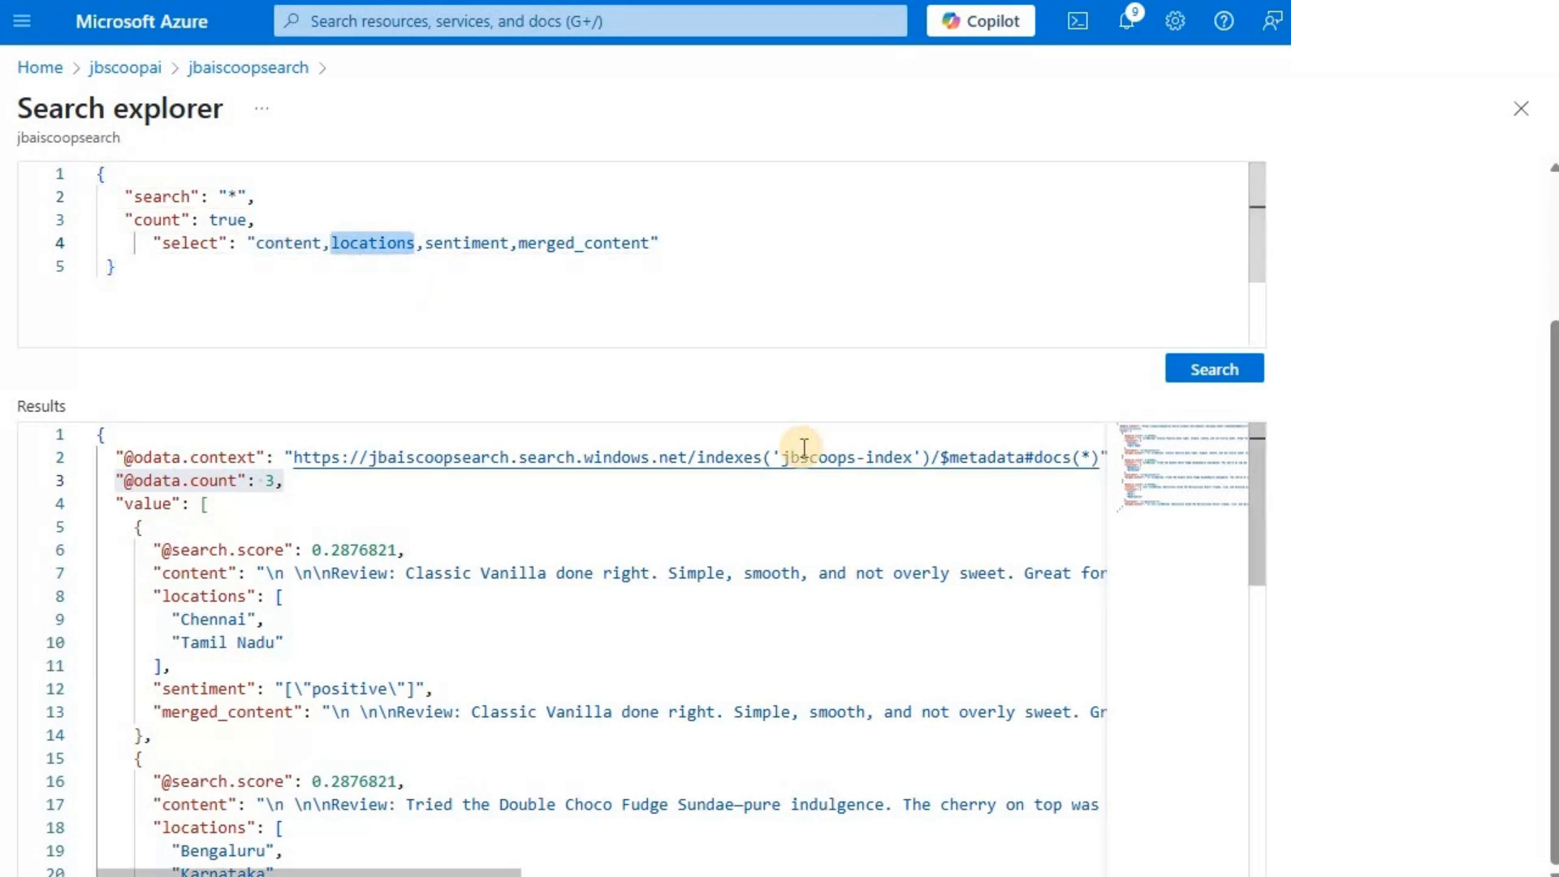
{"action": "key", "text": "BackSpace"}
{"action": "key", "text": "Delete"}
{"action": "key", "text": "ctrl+Right"}
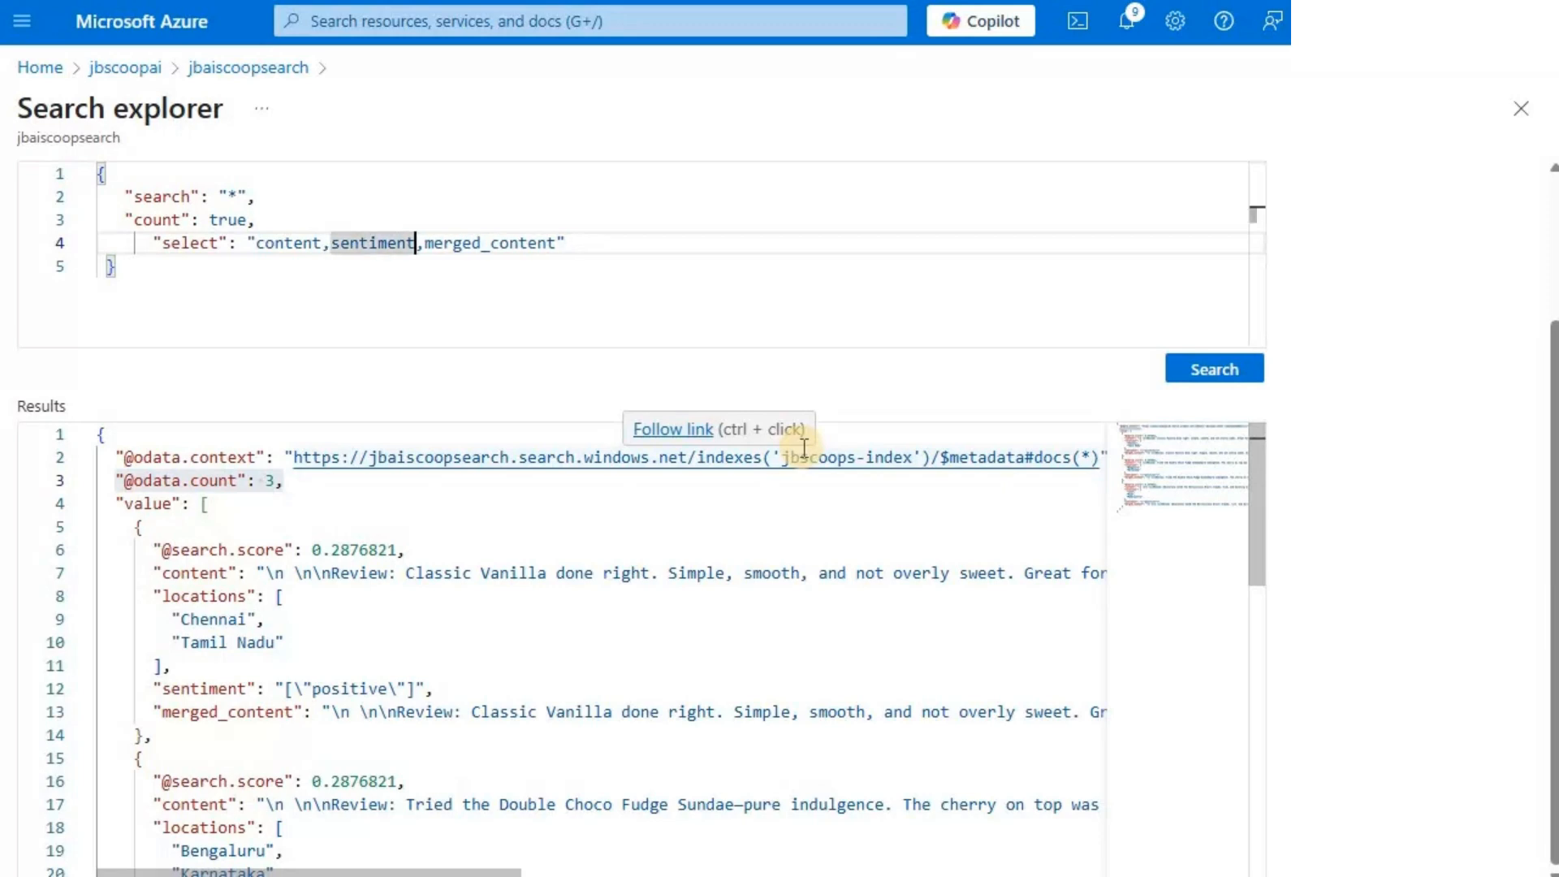
{"action": "key", "text": "ctrl+shift+Right"}
{"action": "key", "text": "BackSpace"}
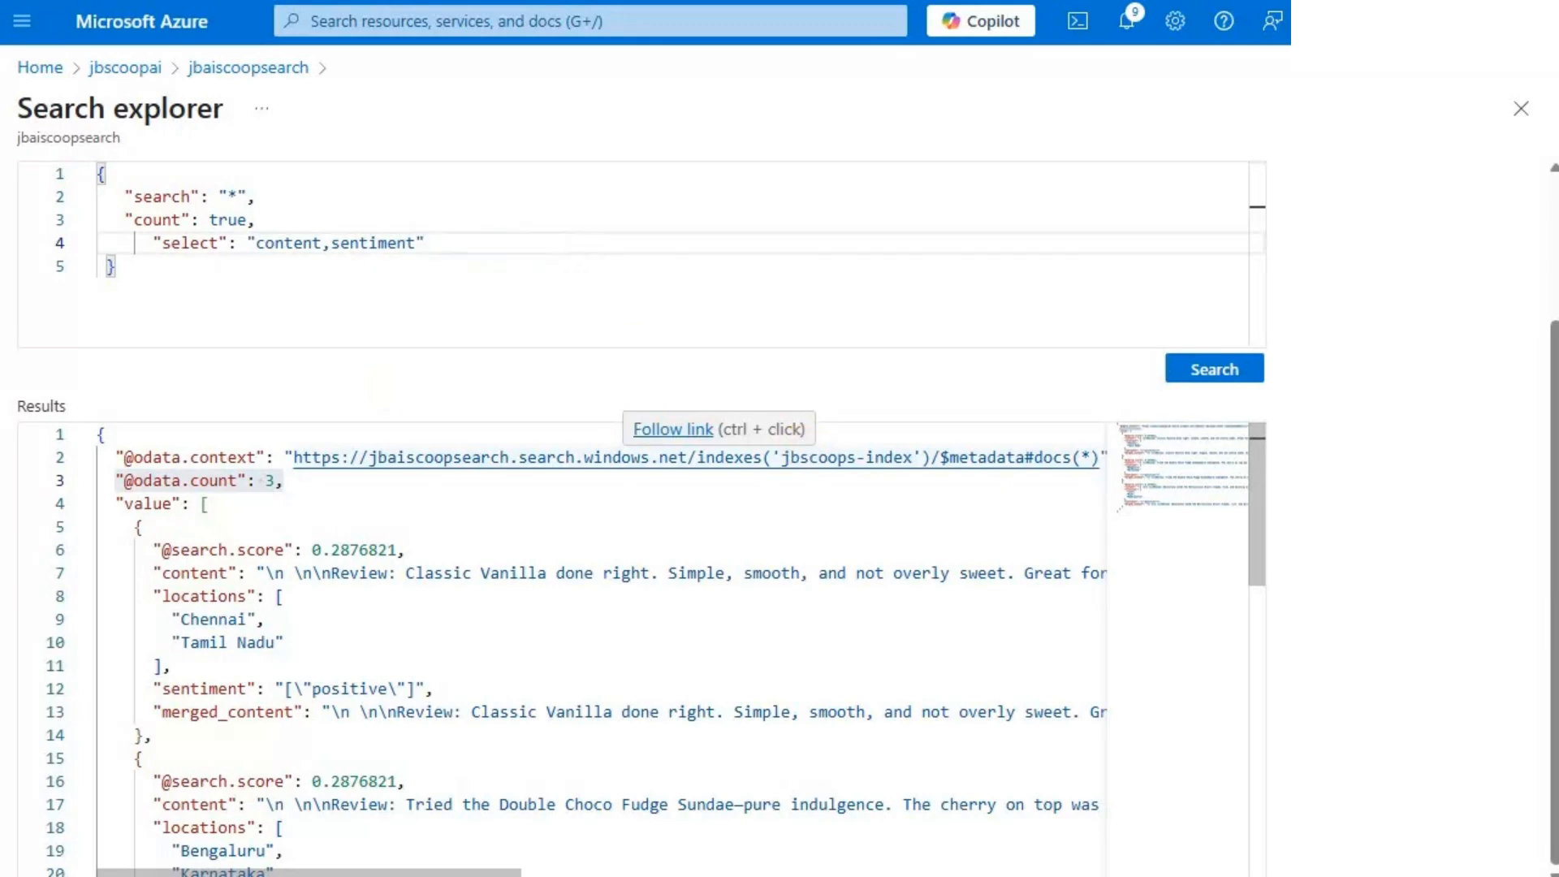
{"action": "left_click", "coordinate": [1243, 372]}
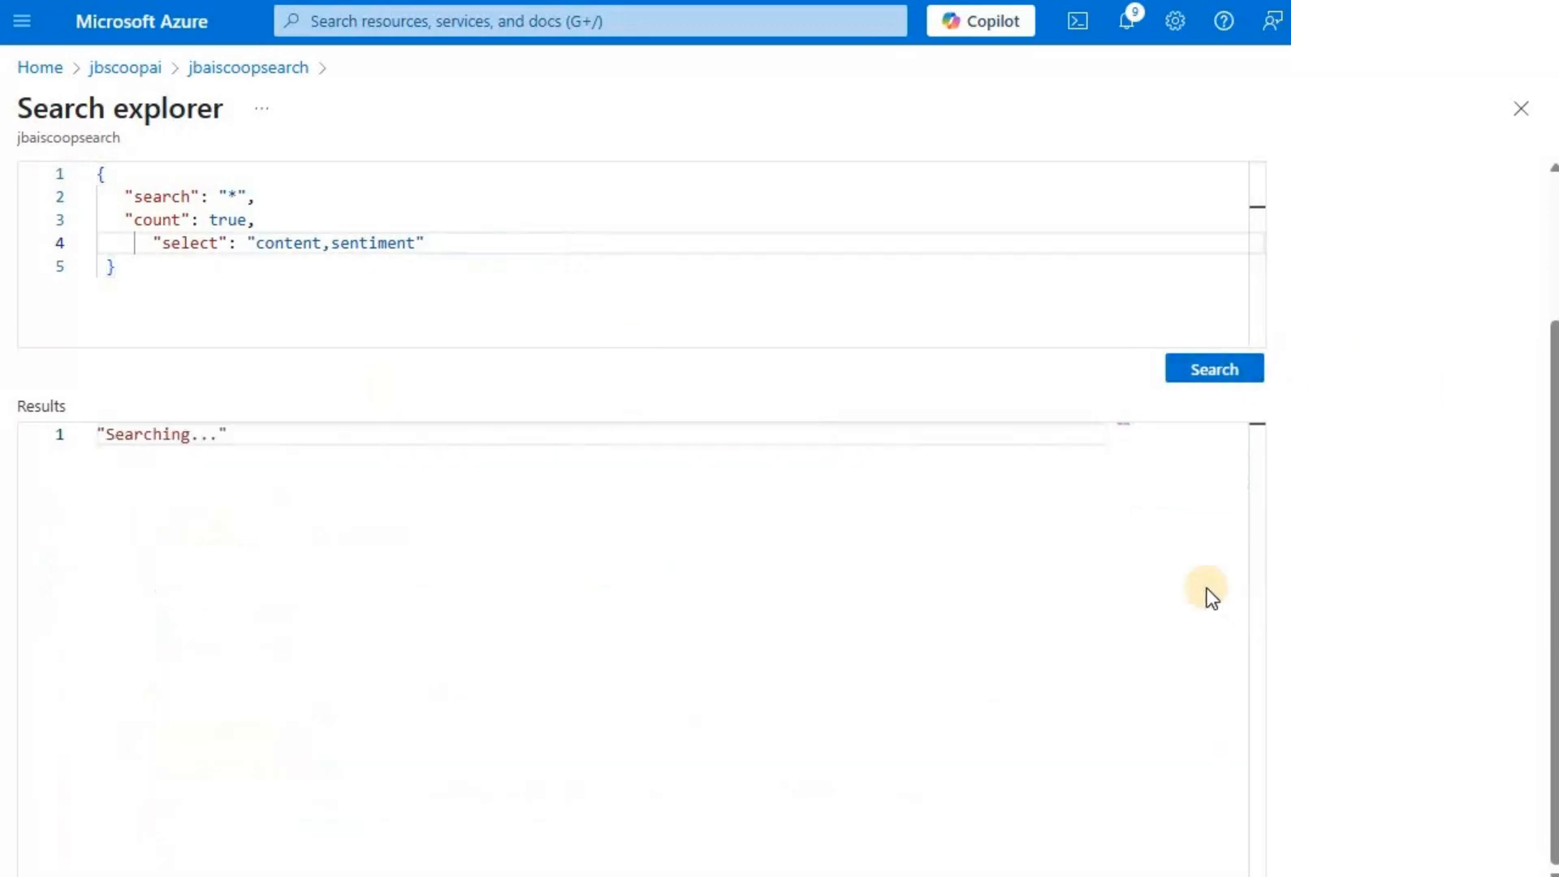
{"action": "left_click_drag", "start_coordinate": [142, 474], "coordinate": [300, 484]}
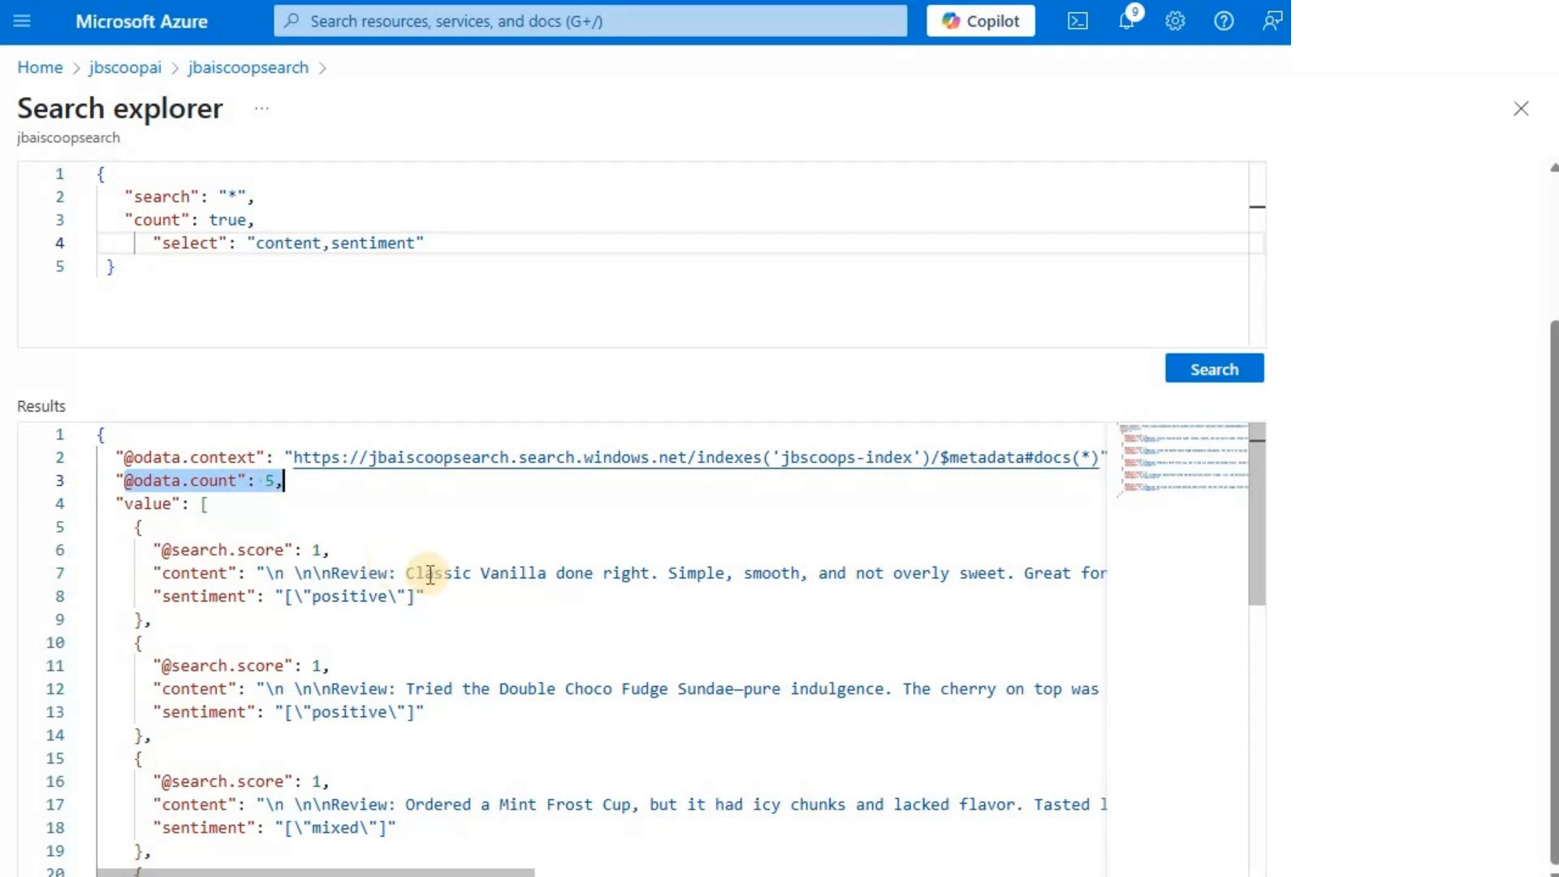
- Examine the sentiment value returned for each review in the results, from the first review to the last
{"action": "double_click", "coordinate": [326, 593]}
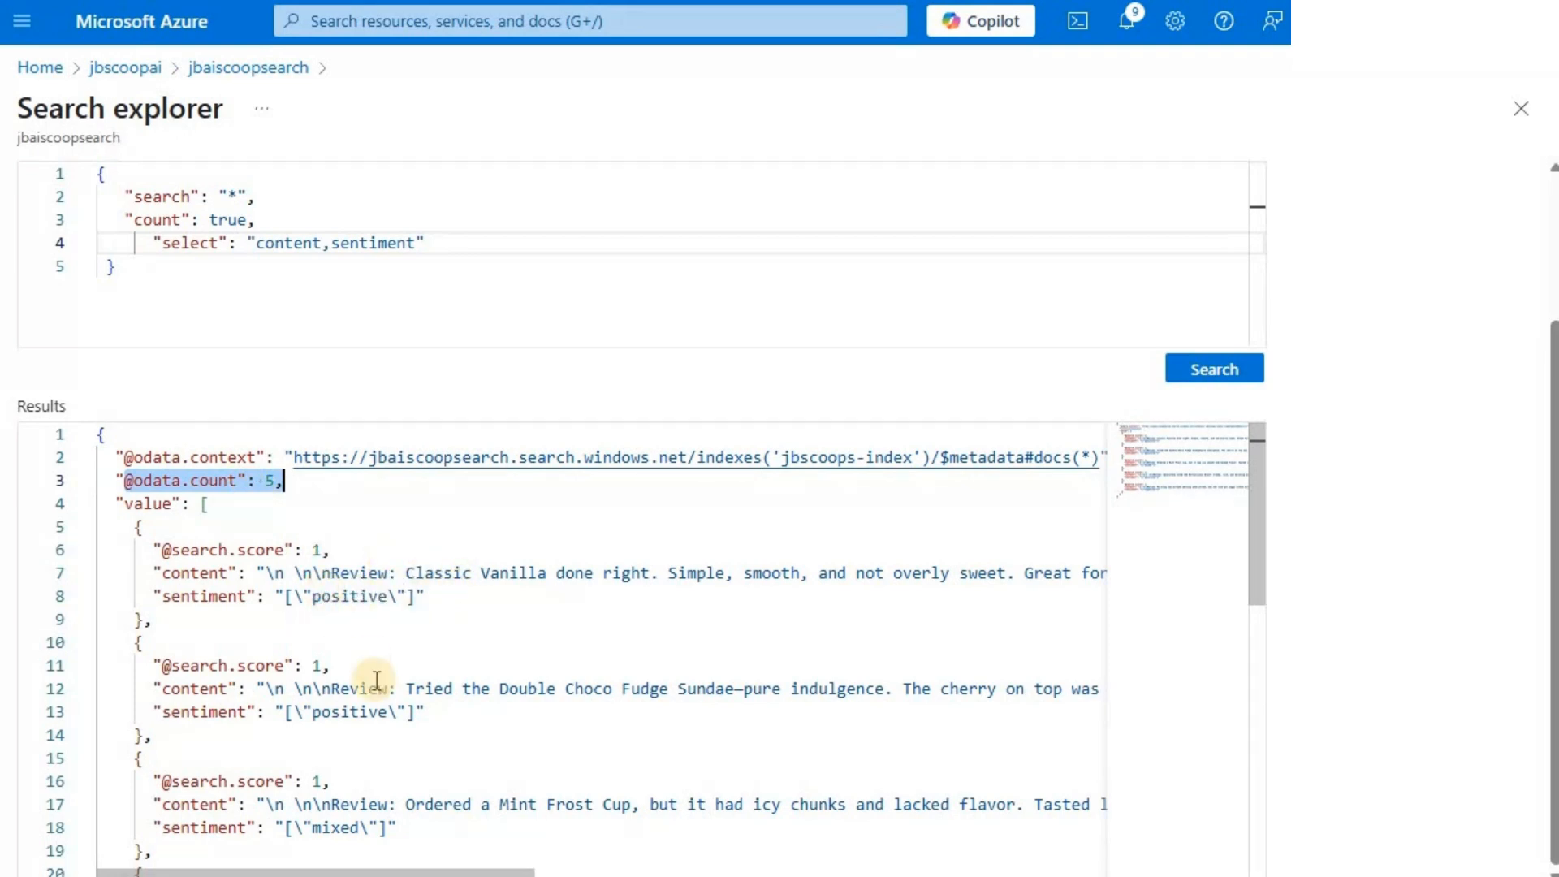
{"action": "double_click", "coordinate": [351, 714]}
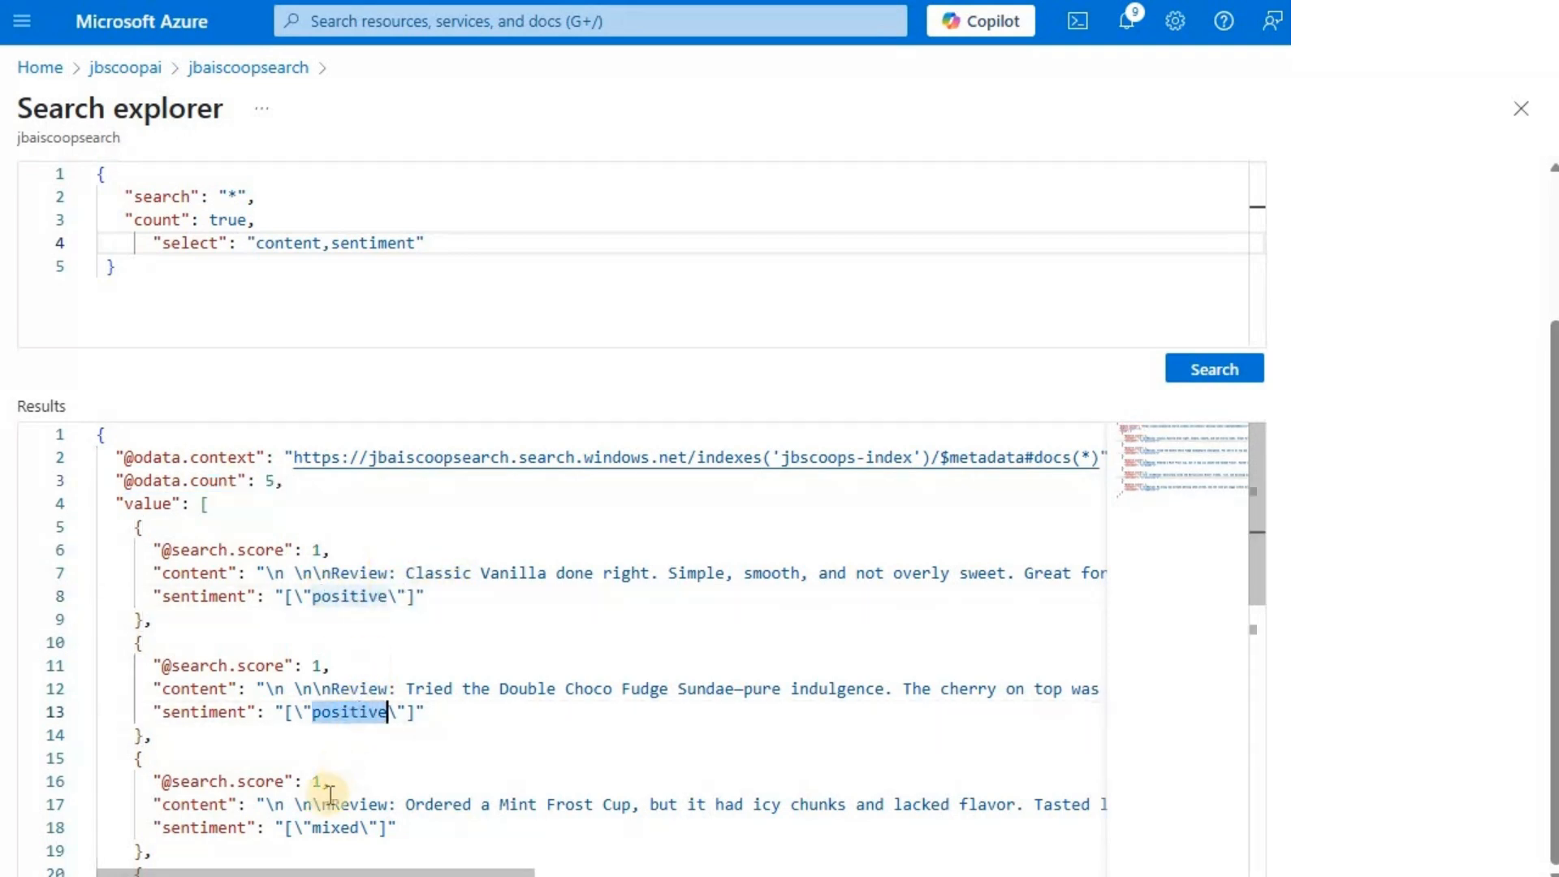
{"action": "double_click", "coordinate": [325, 828]}
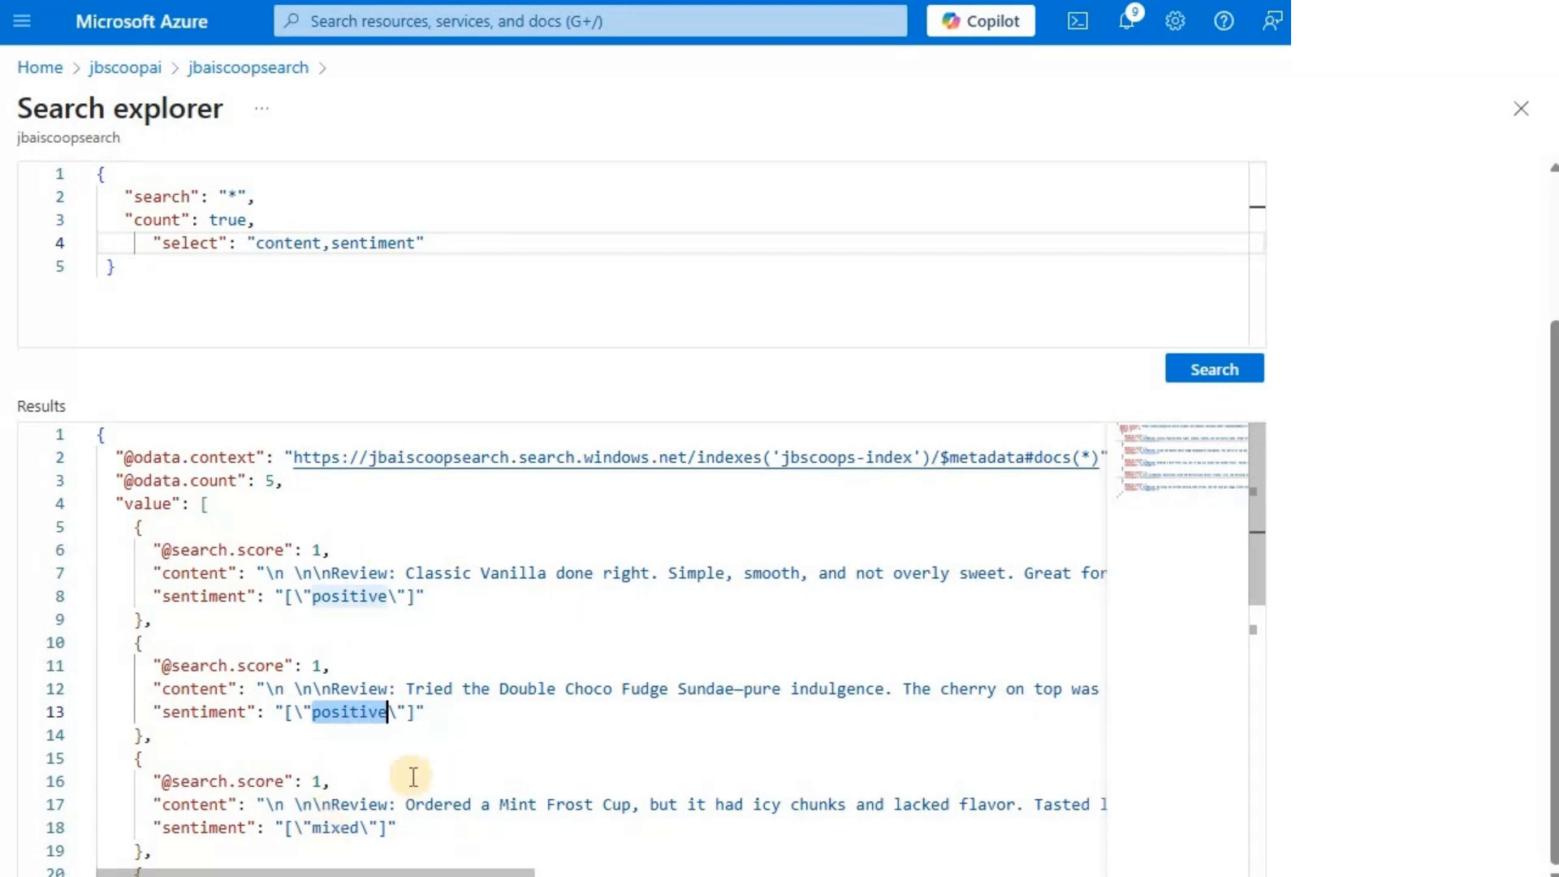
{"action": "scroll", "coordinate": [439, 761], "scroll_direction": "down", "scroll_amount": 1}
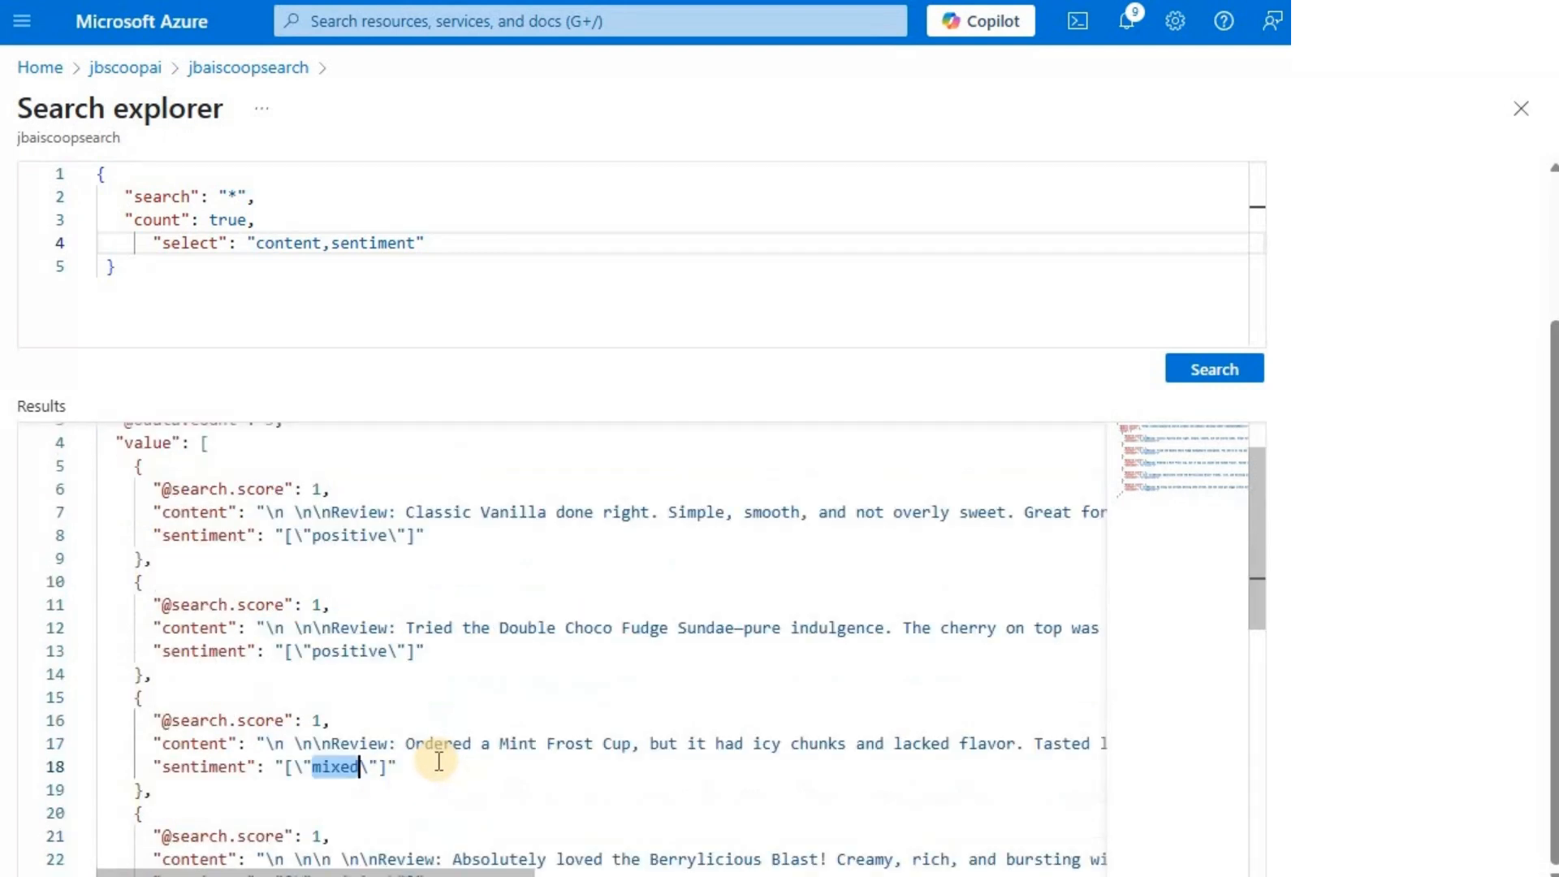
{"action": "scroll", "coordinate": [438, 760], "scroll_direction": "down", "scroll_amount": 3}
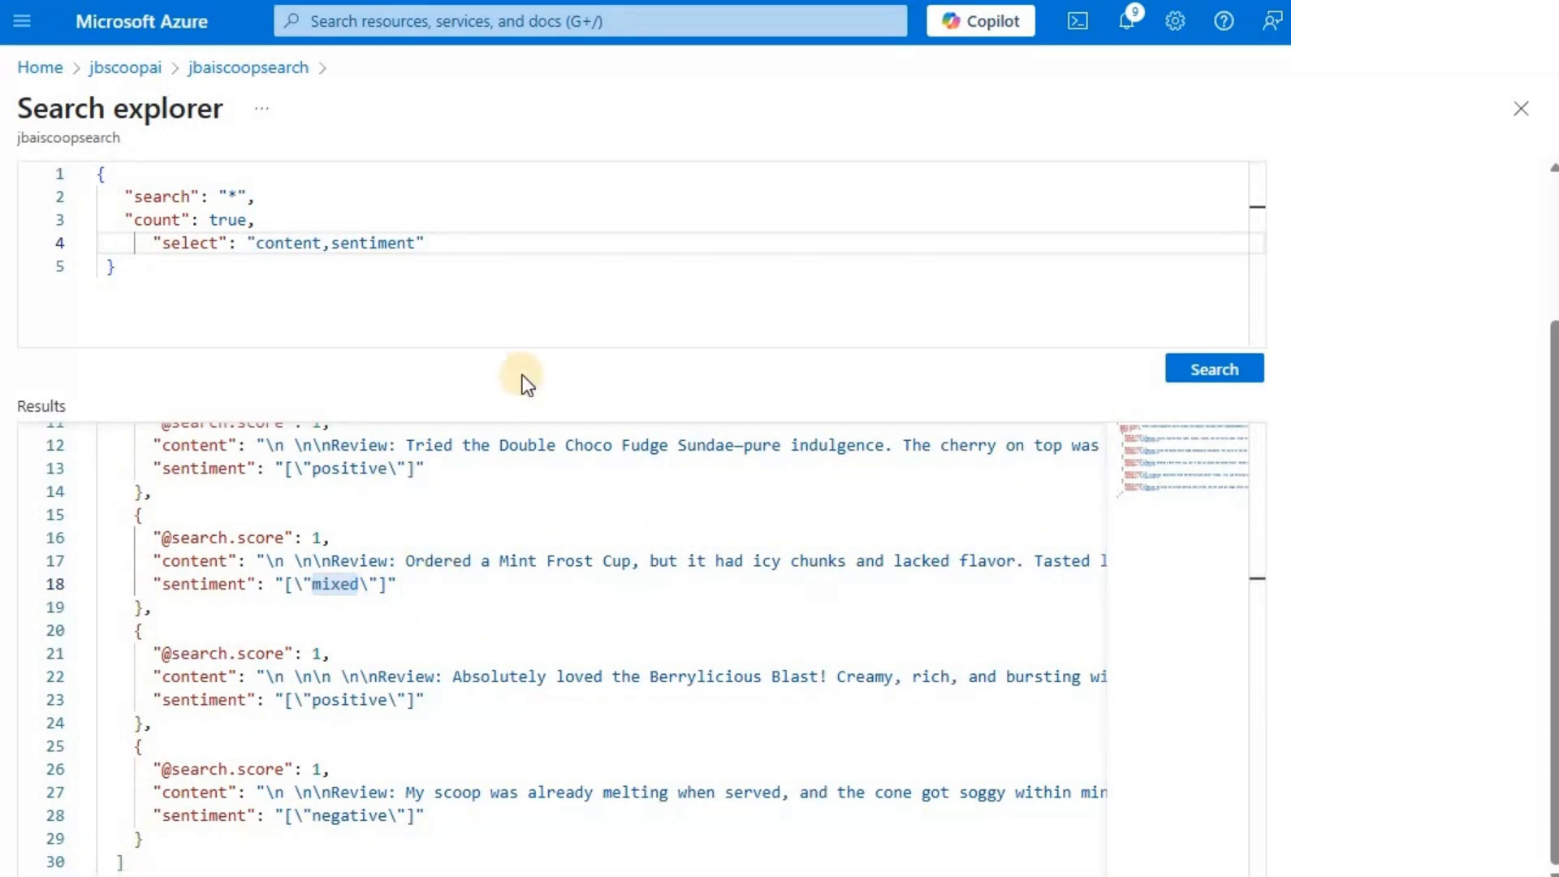
- Replace the query with search "sentiment: mixed", count true and select "content,locations,sentiment,merged_content", run it and read the full text of the returned review
{"action": "left_click", "coordinate": [433, 251]}
{"action": "key", "text": "ctrl+a"}
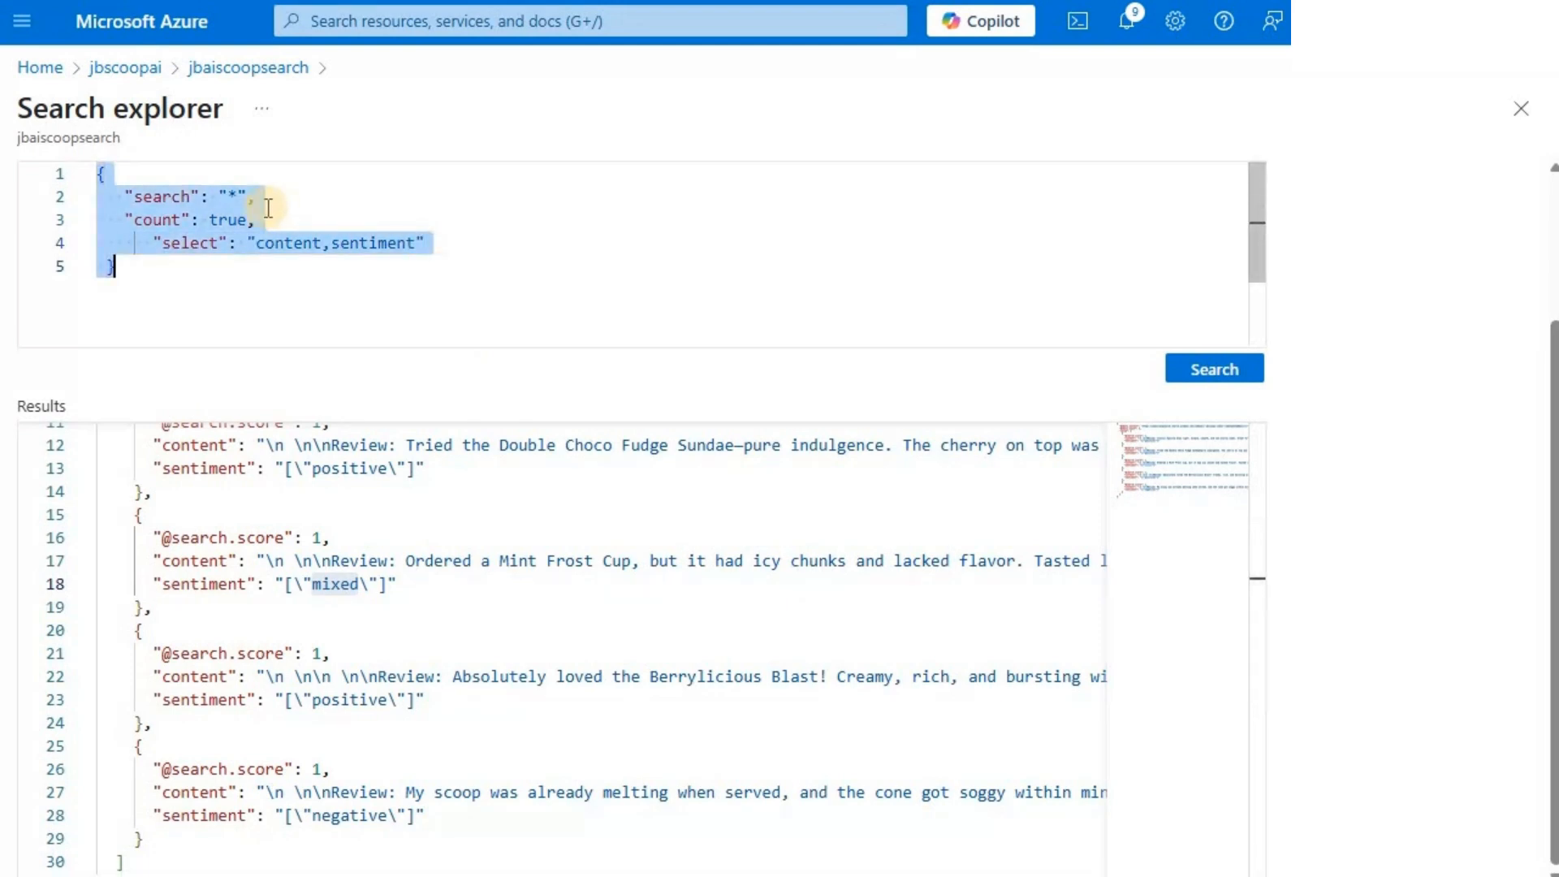
{"action": "type", "text": "{   \"search\": \"sentiment: mixed\",   \"count\": true,       \"select\": \"content,locations,sentiment,merged_content\" }"}
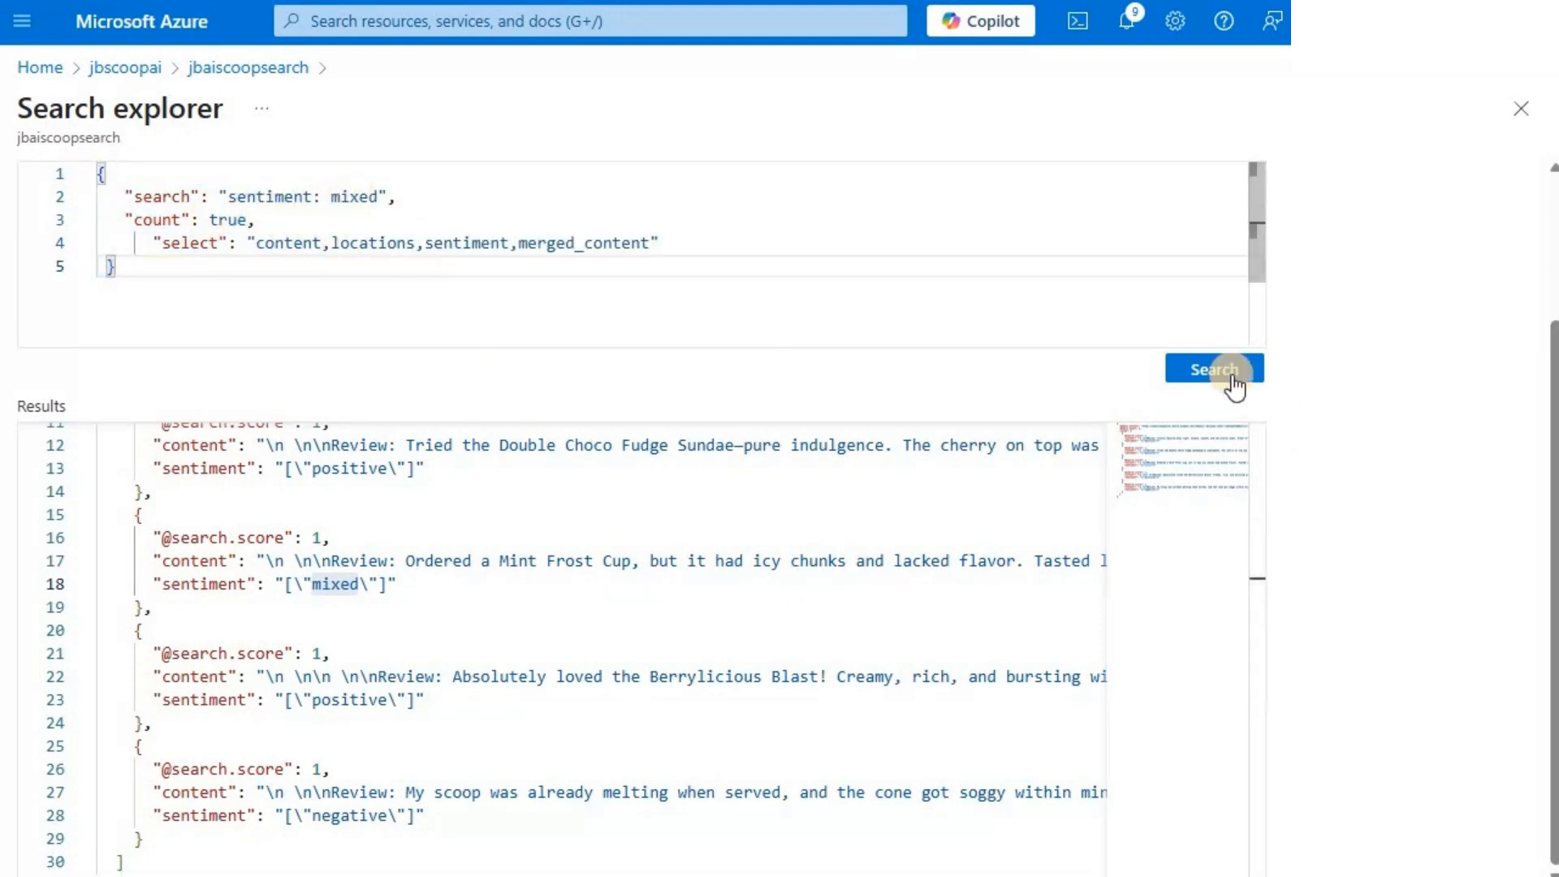
{"action": "left_click", "coordinate": [1224, 367]}
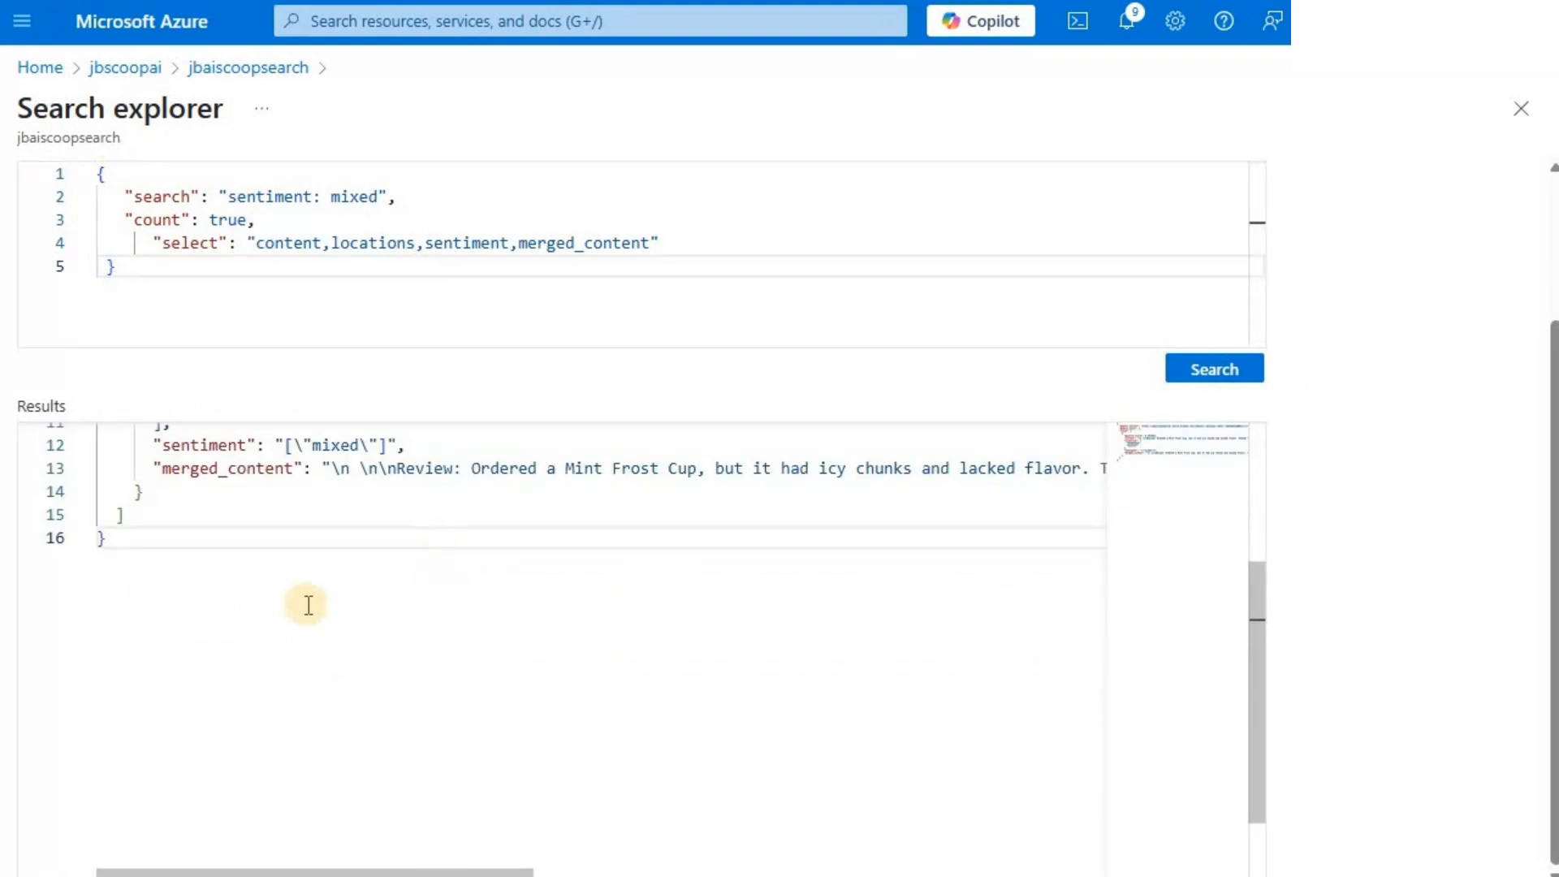
{"action": "scroll", "coordinate": [317, 593], "scroll_direction": "up", "scroll_amount": 3}
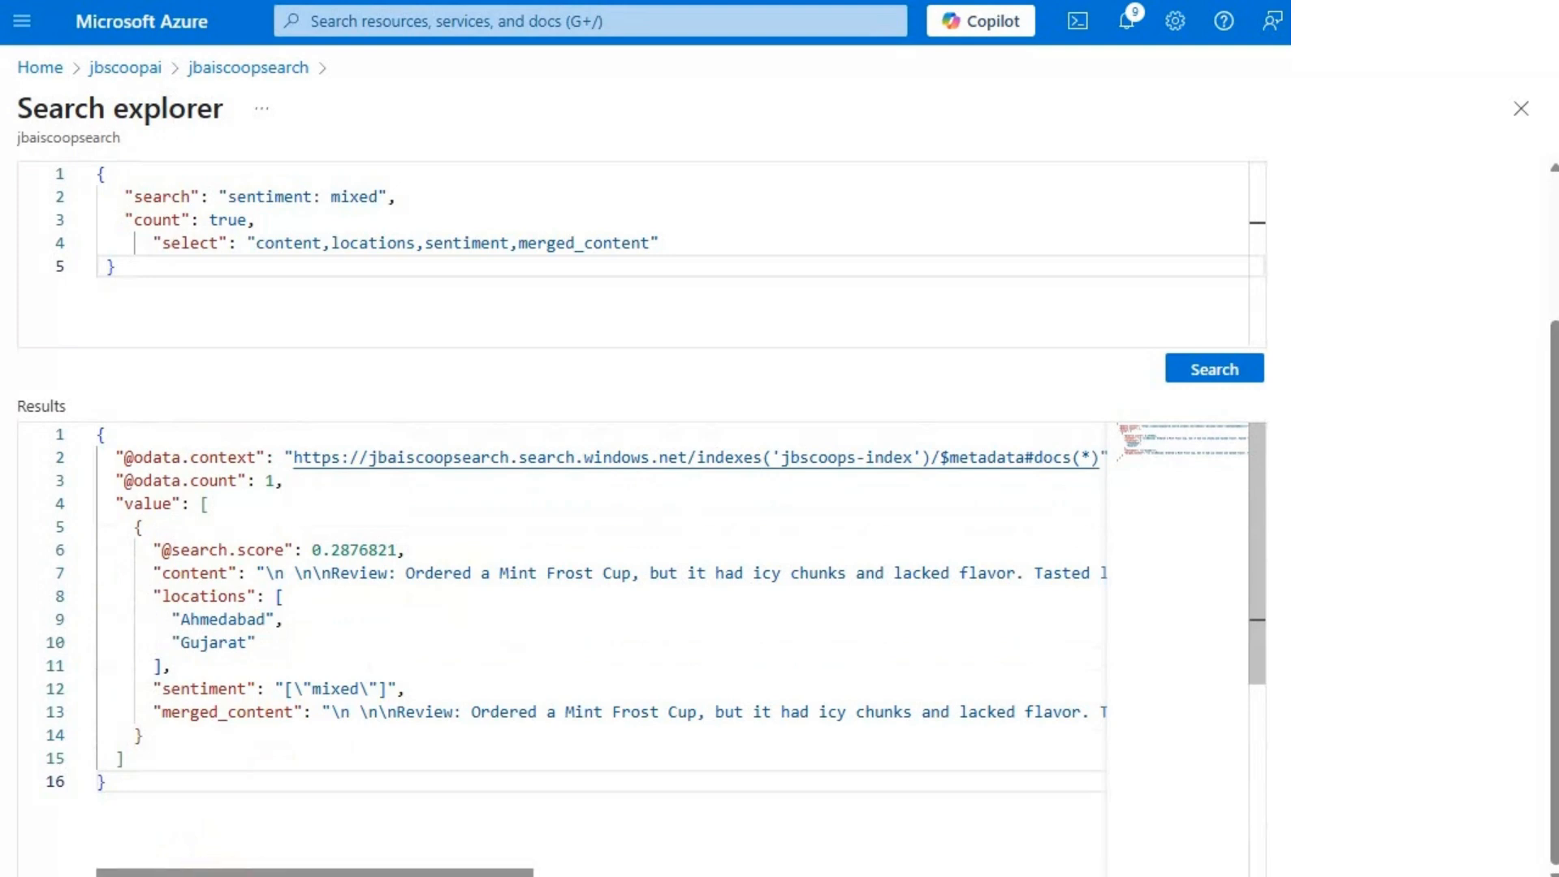
{"action": "left_click_drag", "start_coordinate": [509, 873], "coordinate": [812, 873]}
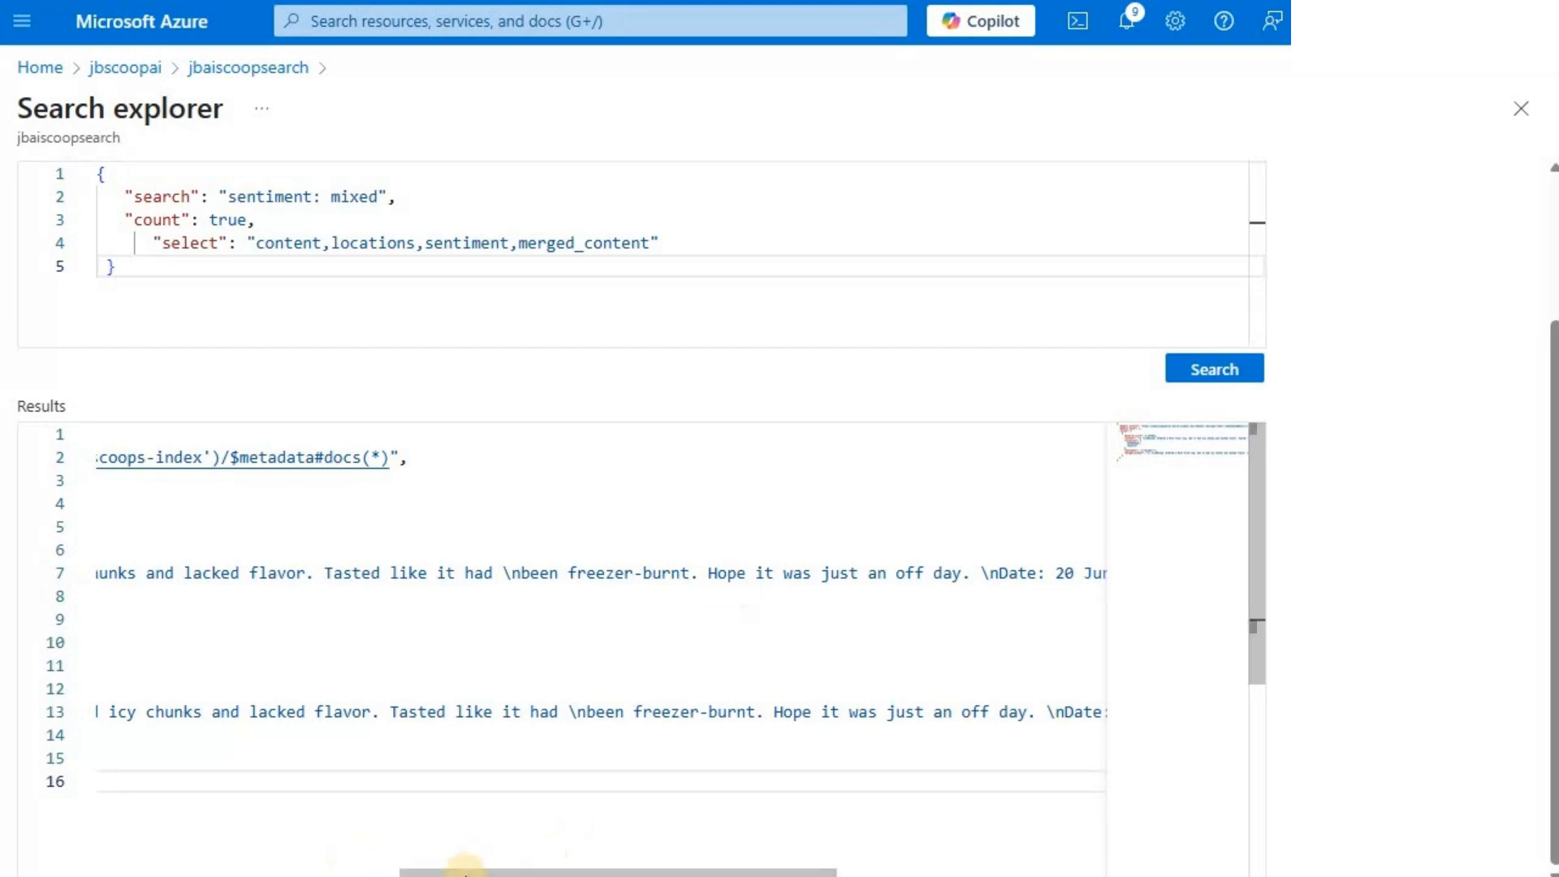
{"action": "left_click", "coordinate": [37, 869]}
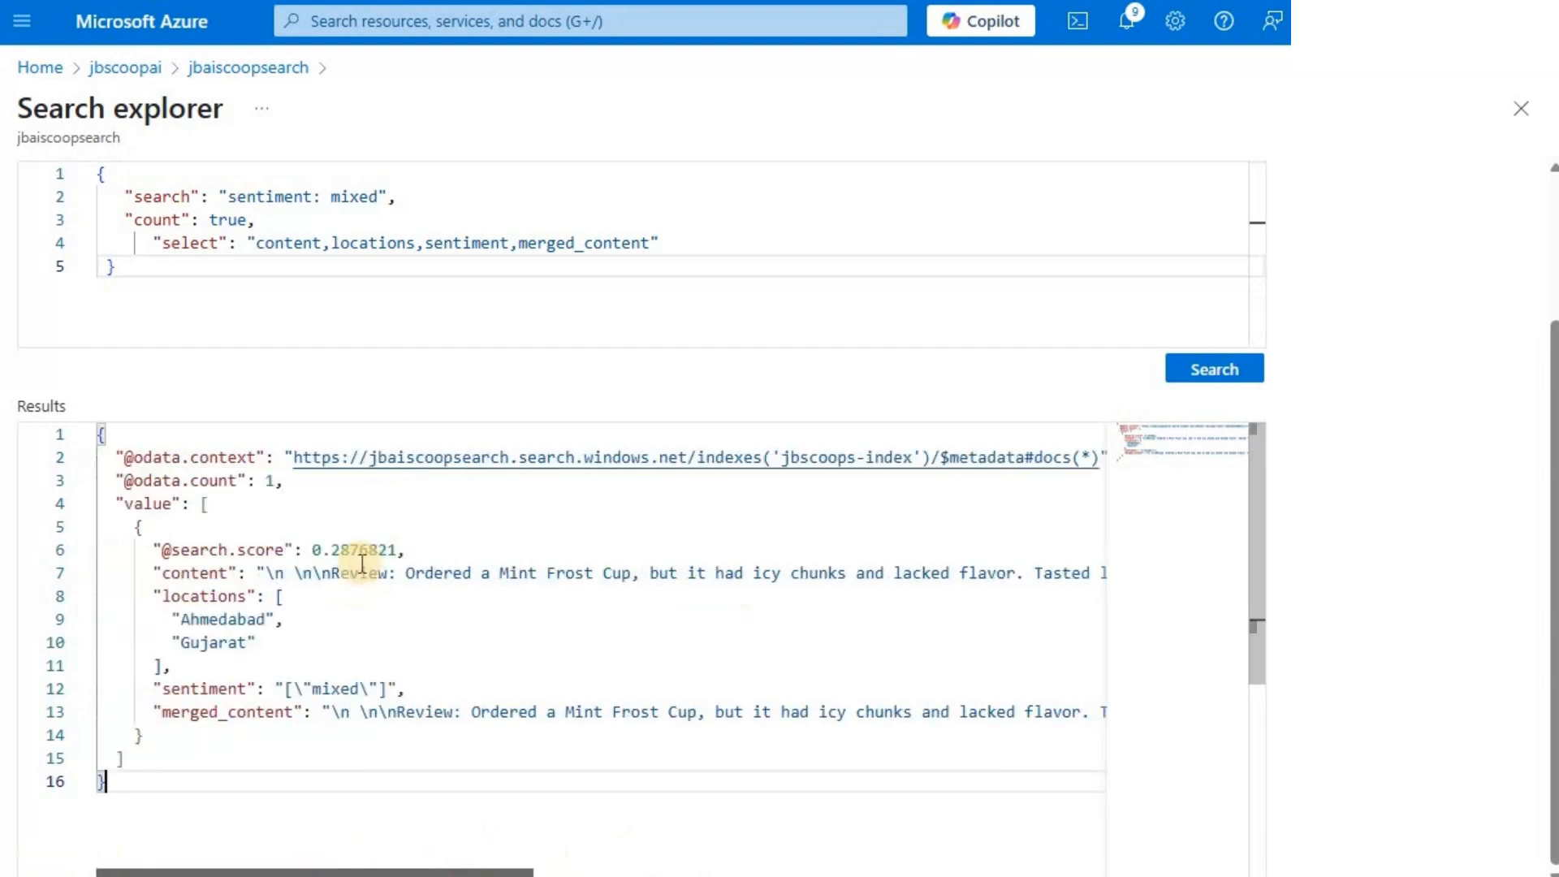
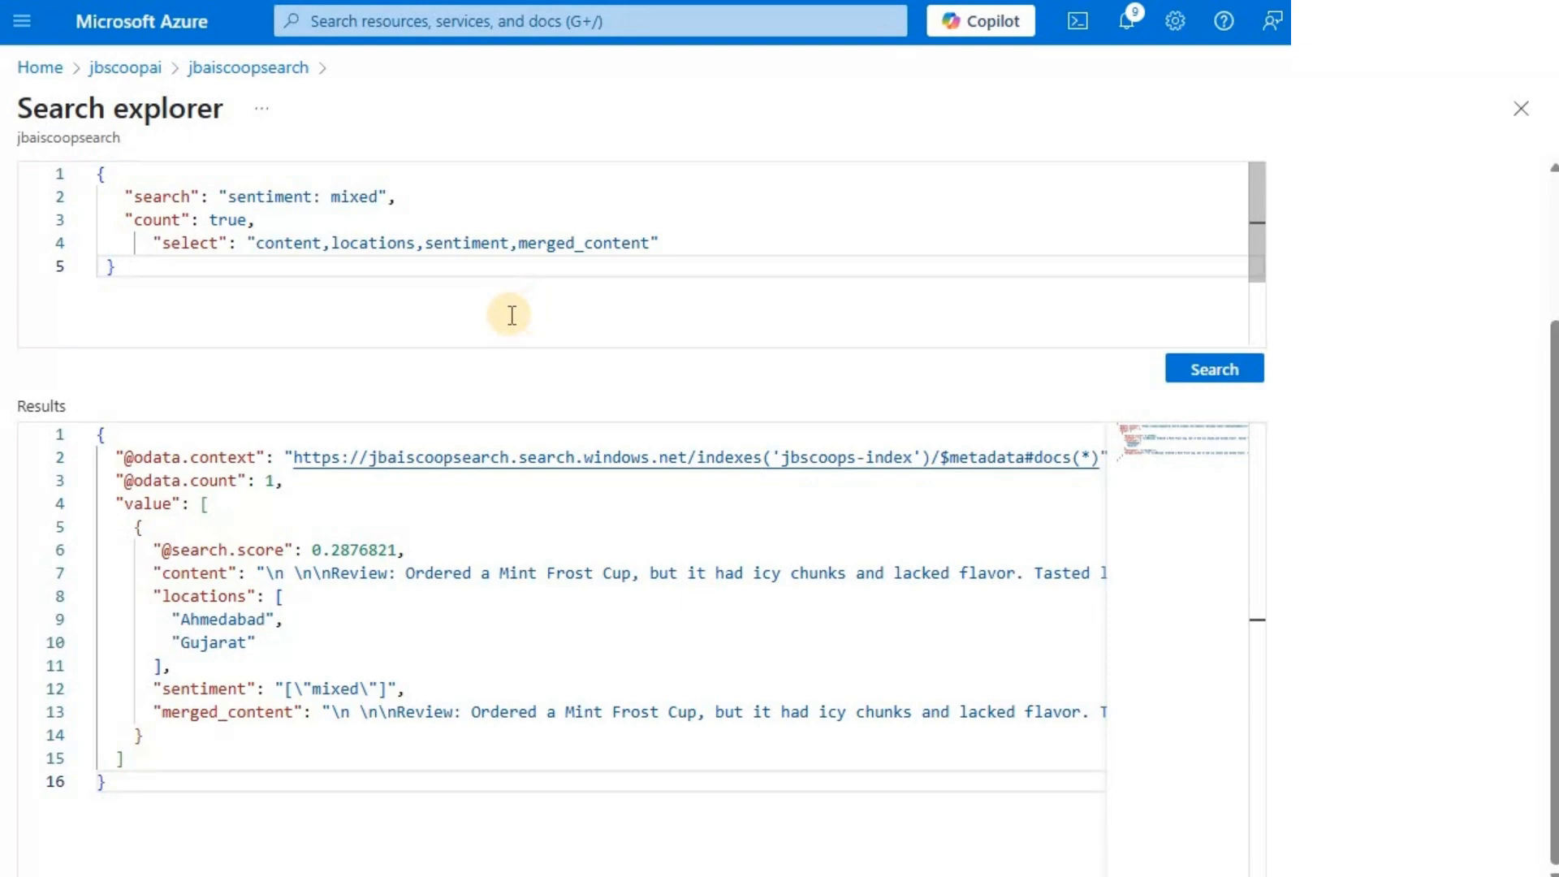
- Change the search value to "sentiment: negative", run the query and read the content of the returned review
{"action": "double_click", "coordinate": [360, 196]}
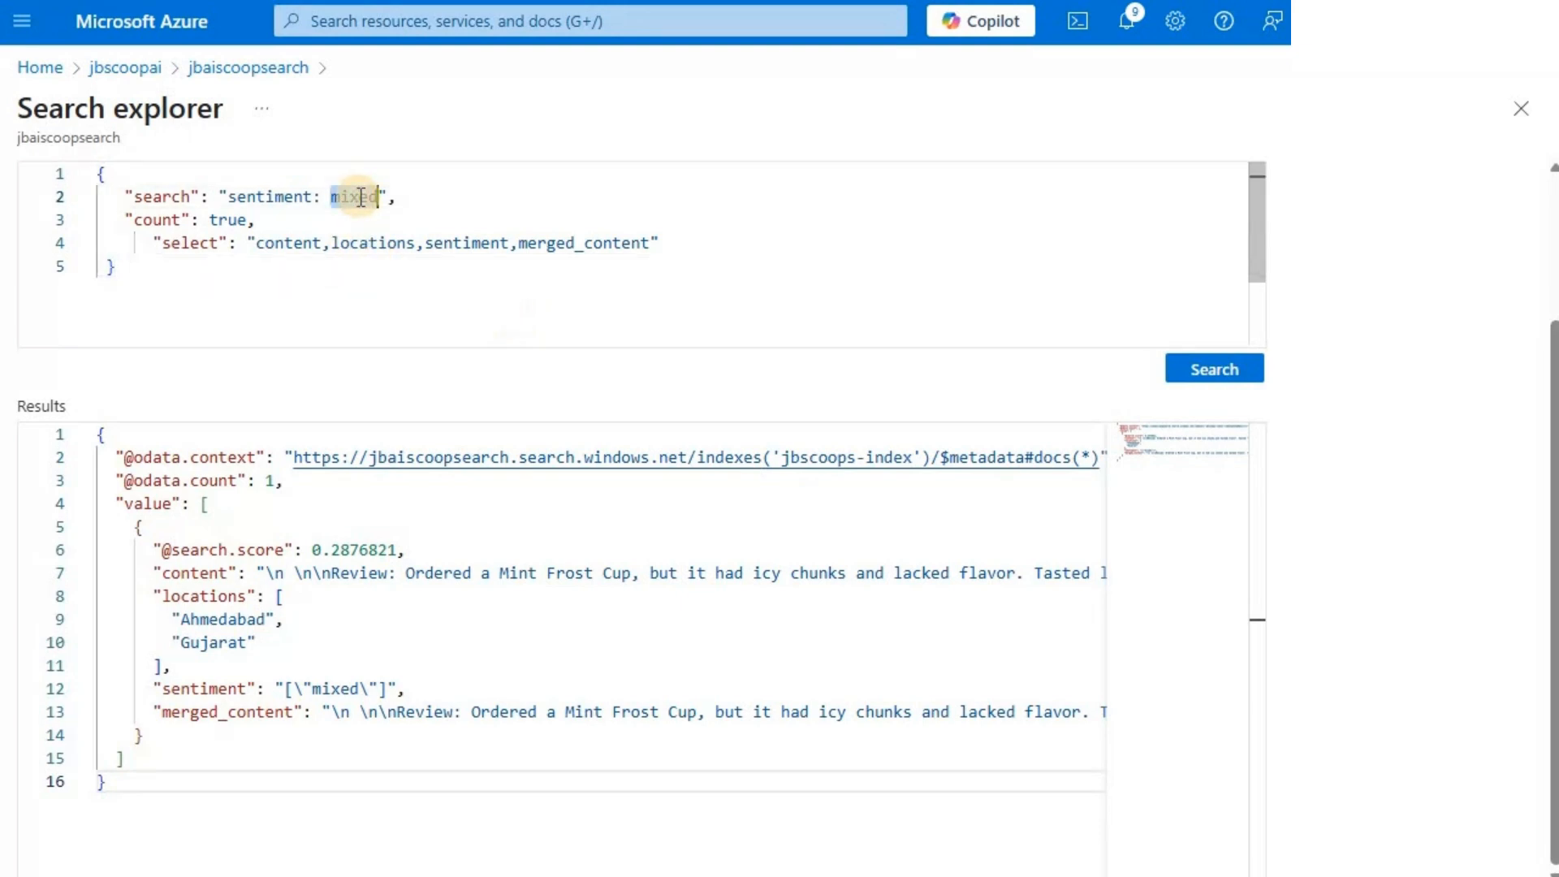
{"action": "type", "text": "negative"}
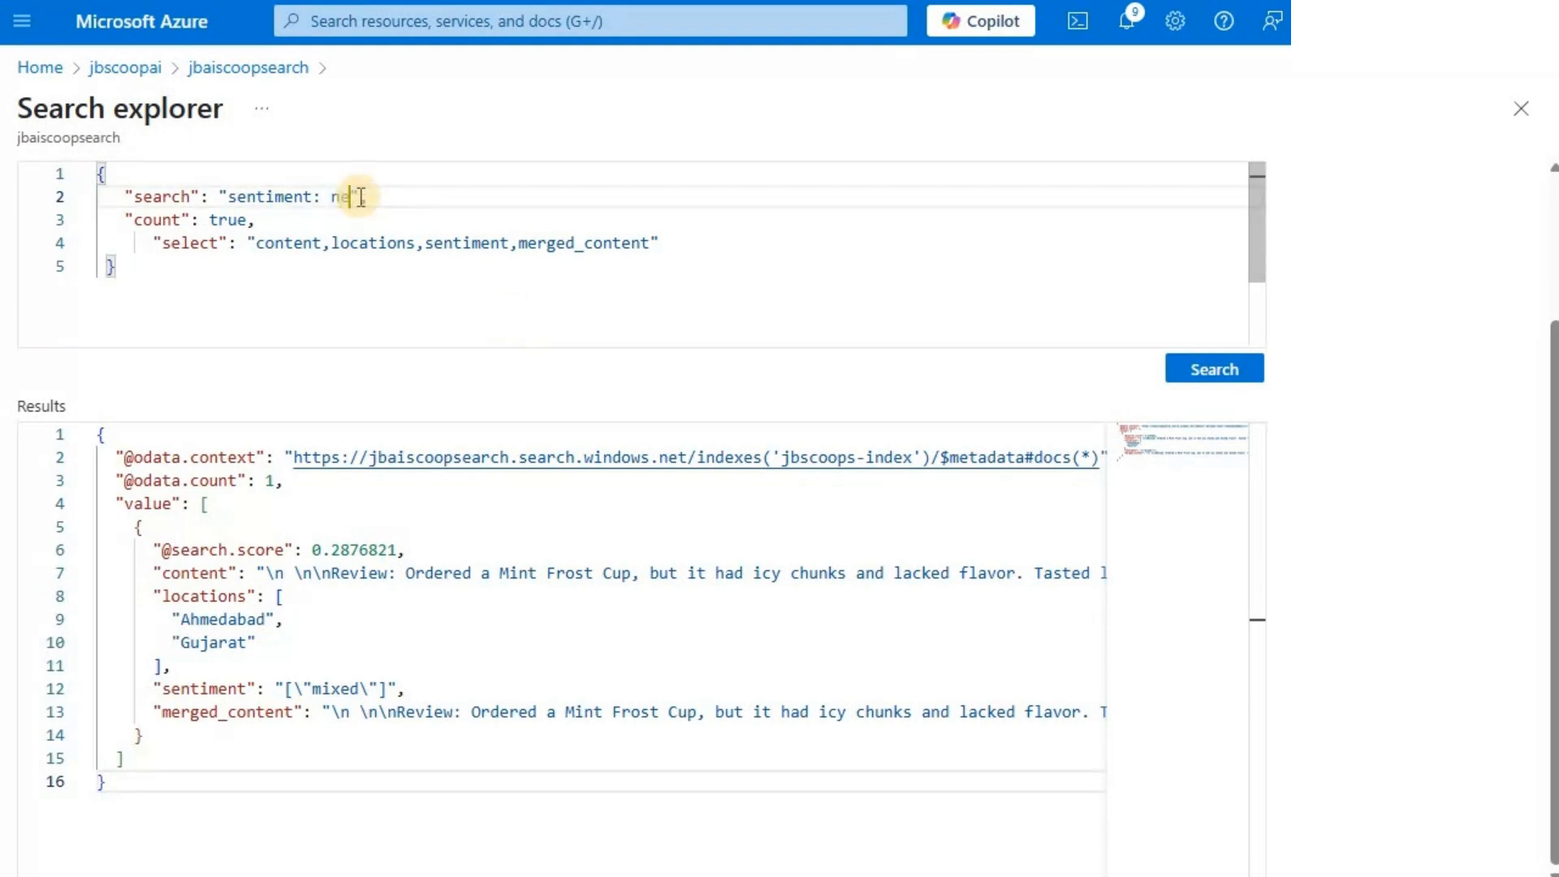
{"action": "left_click", "coordinate": [1208, 377]}
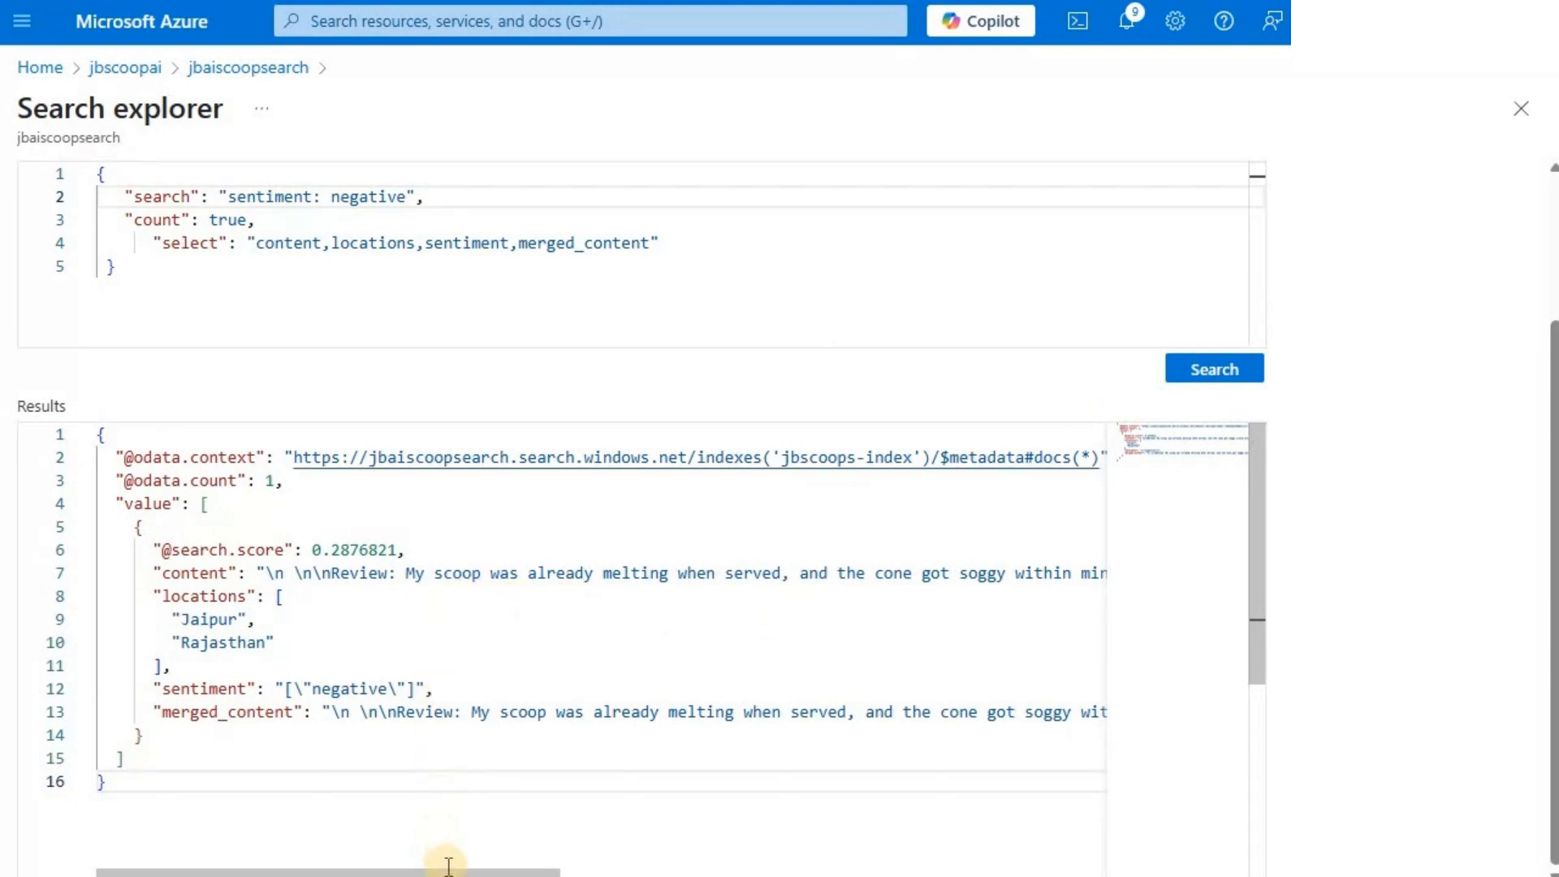
{"action": "left_click_drag", "start_coordinate": [447, 872], "coordinate": [475, 871]}
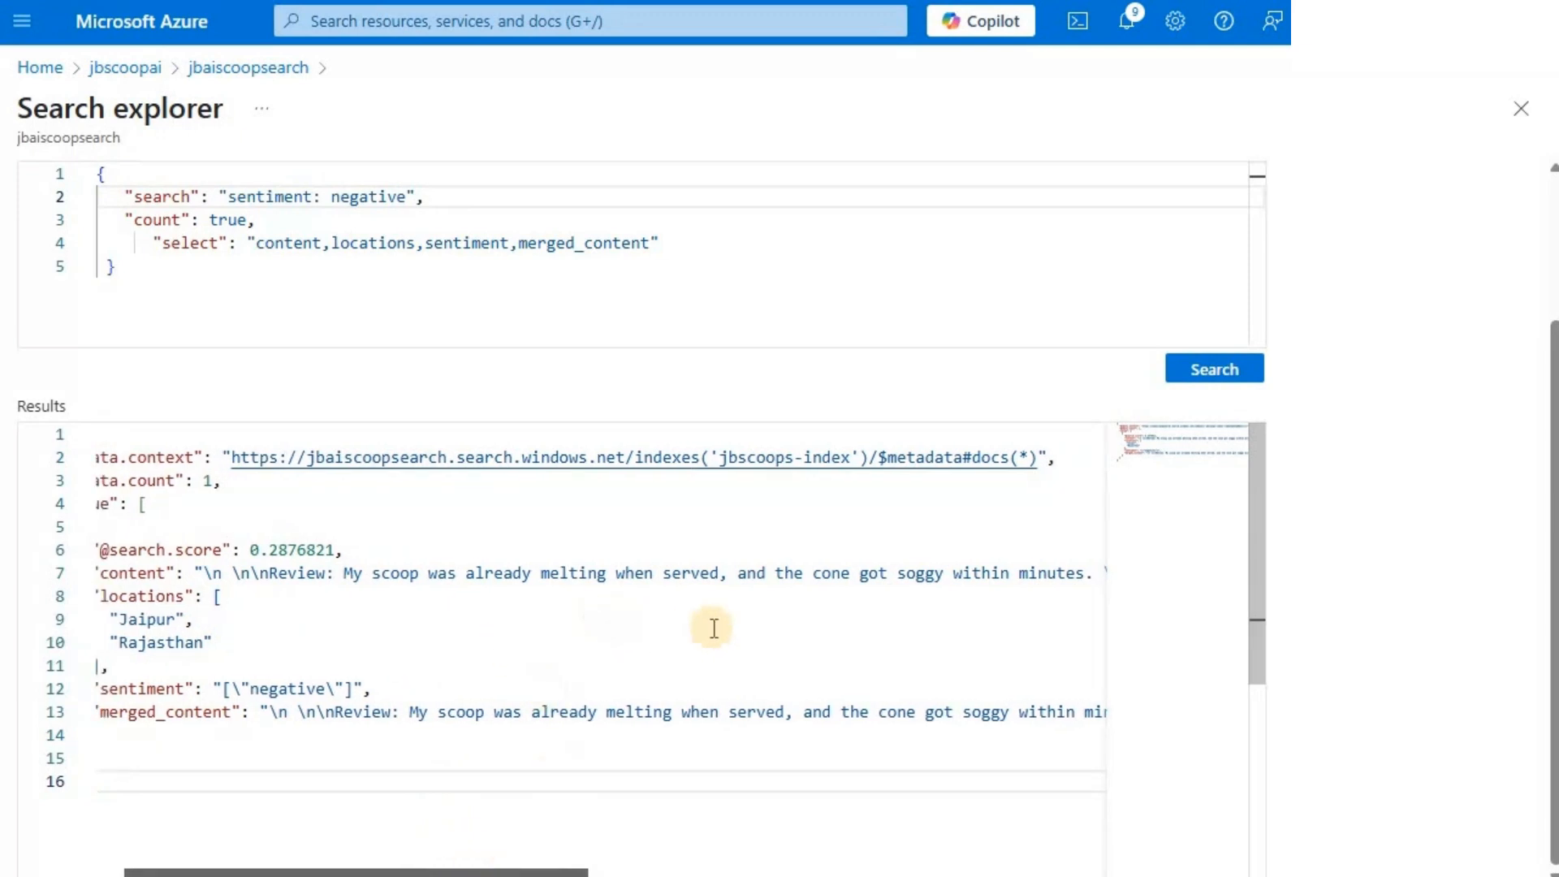